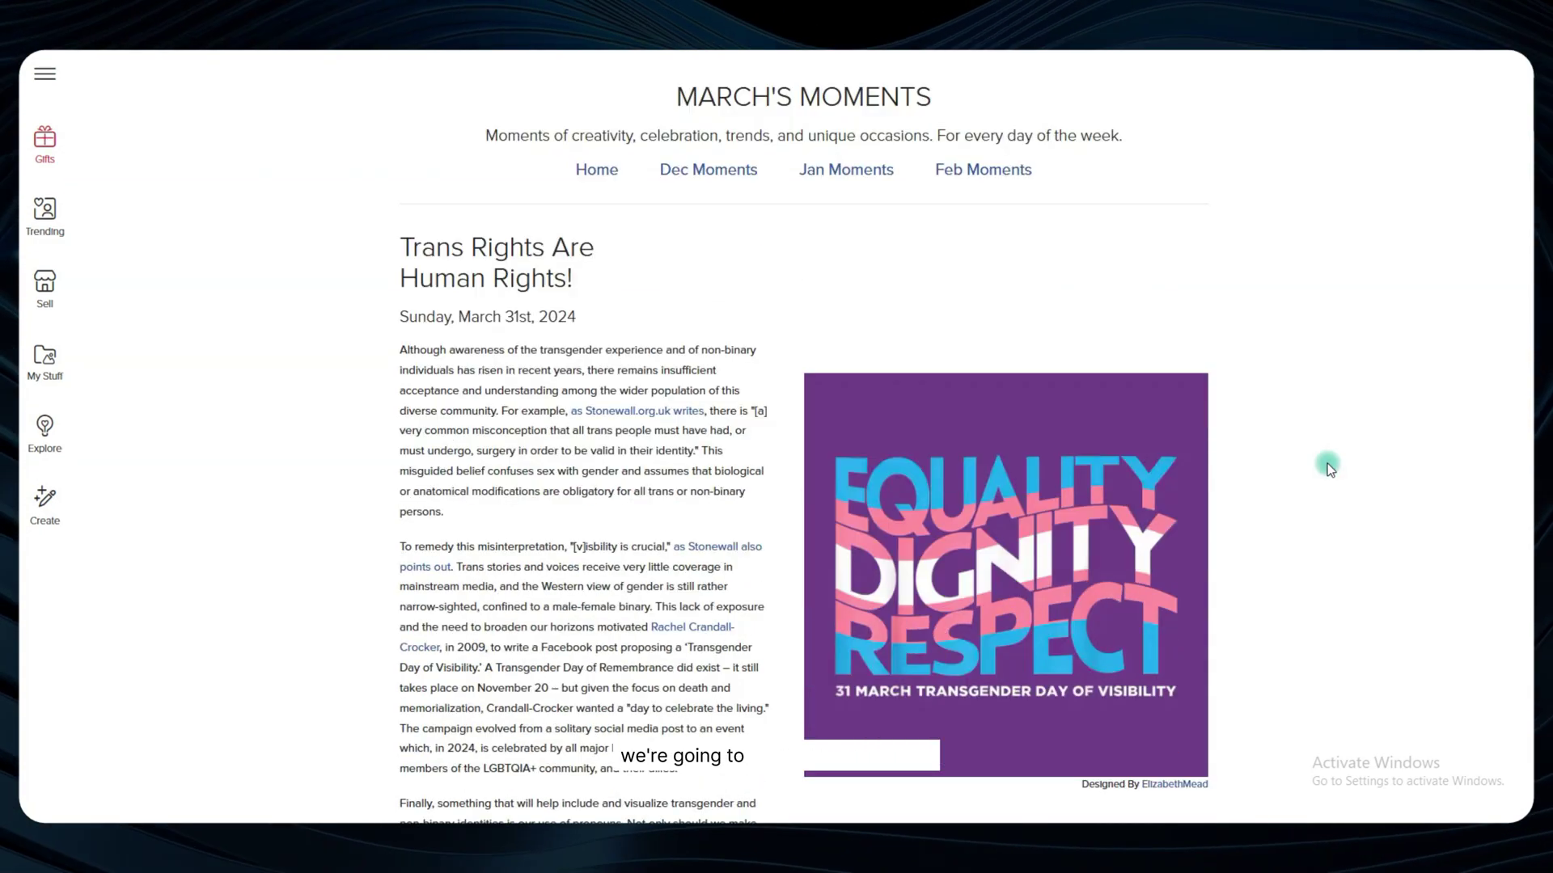
- Scroll the March's Moments posts from Trans Day of Visibility down to Reduce, Reuse, Recycle!
scroll(1328, 467, down, 6)
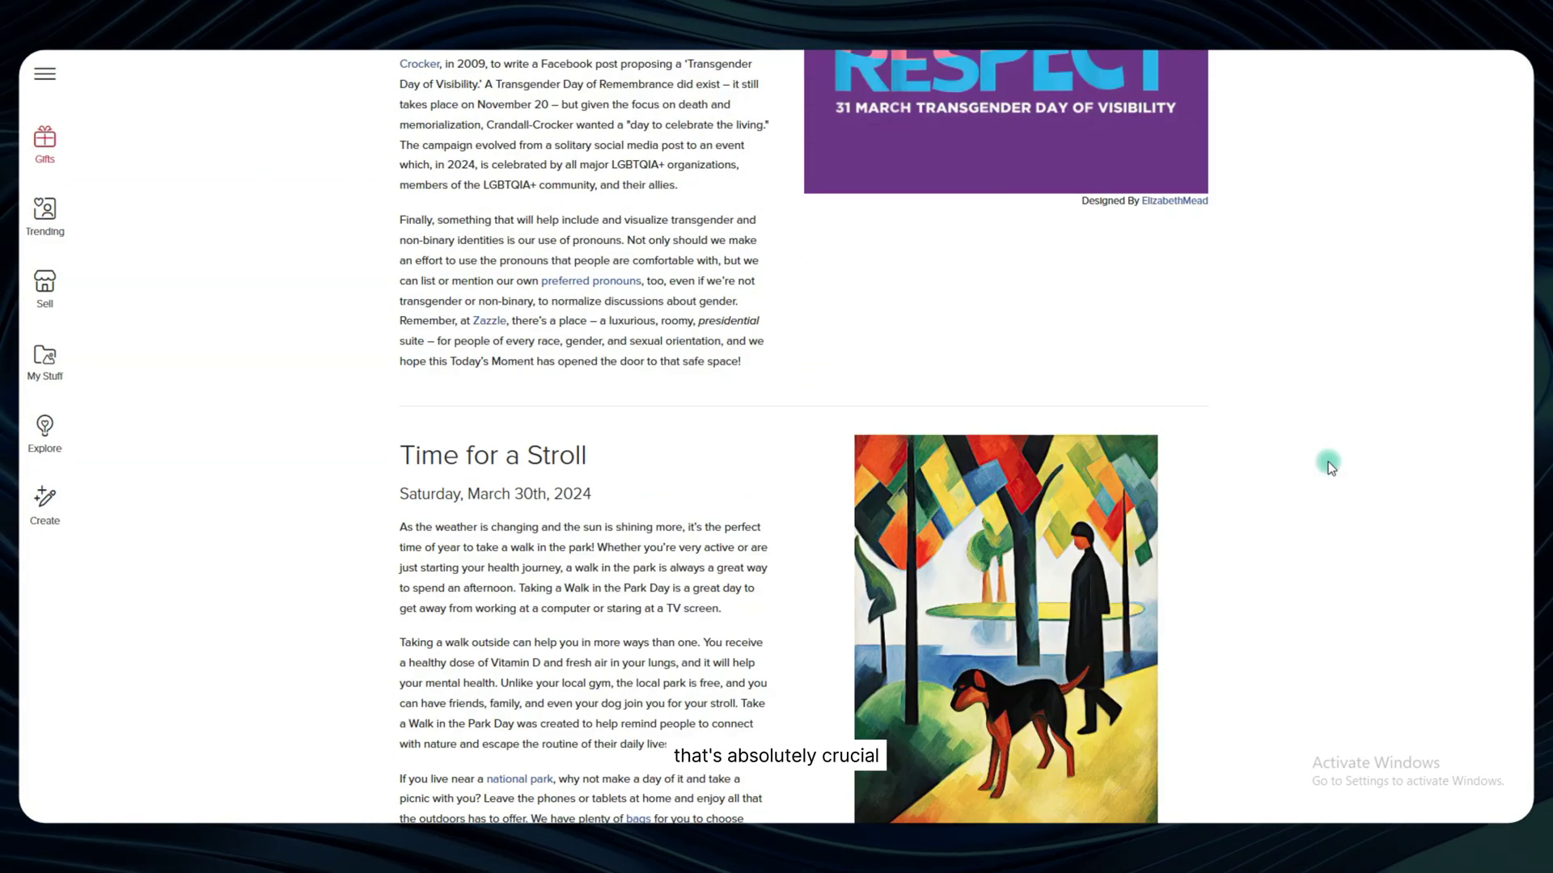
scroll(1330, 467, down, 4)
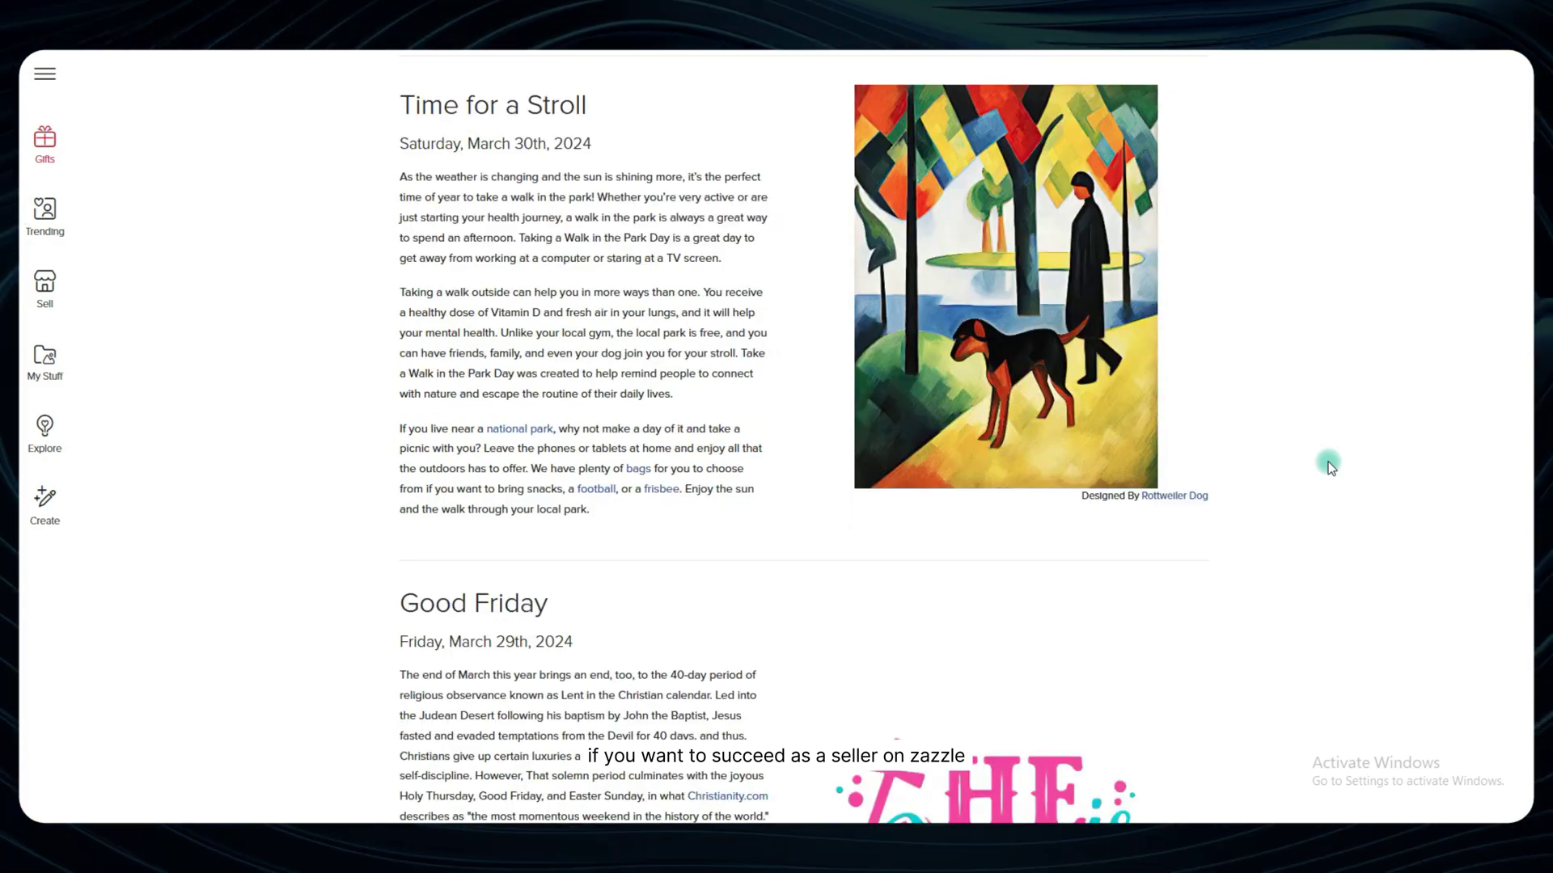
scroll(1330, 466, down, 5)
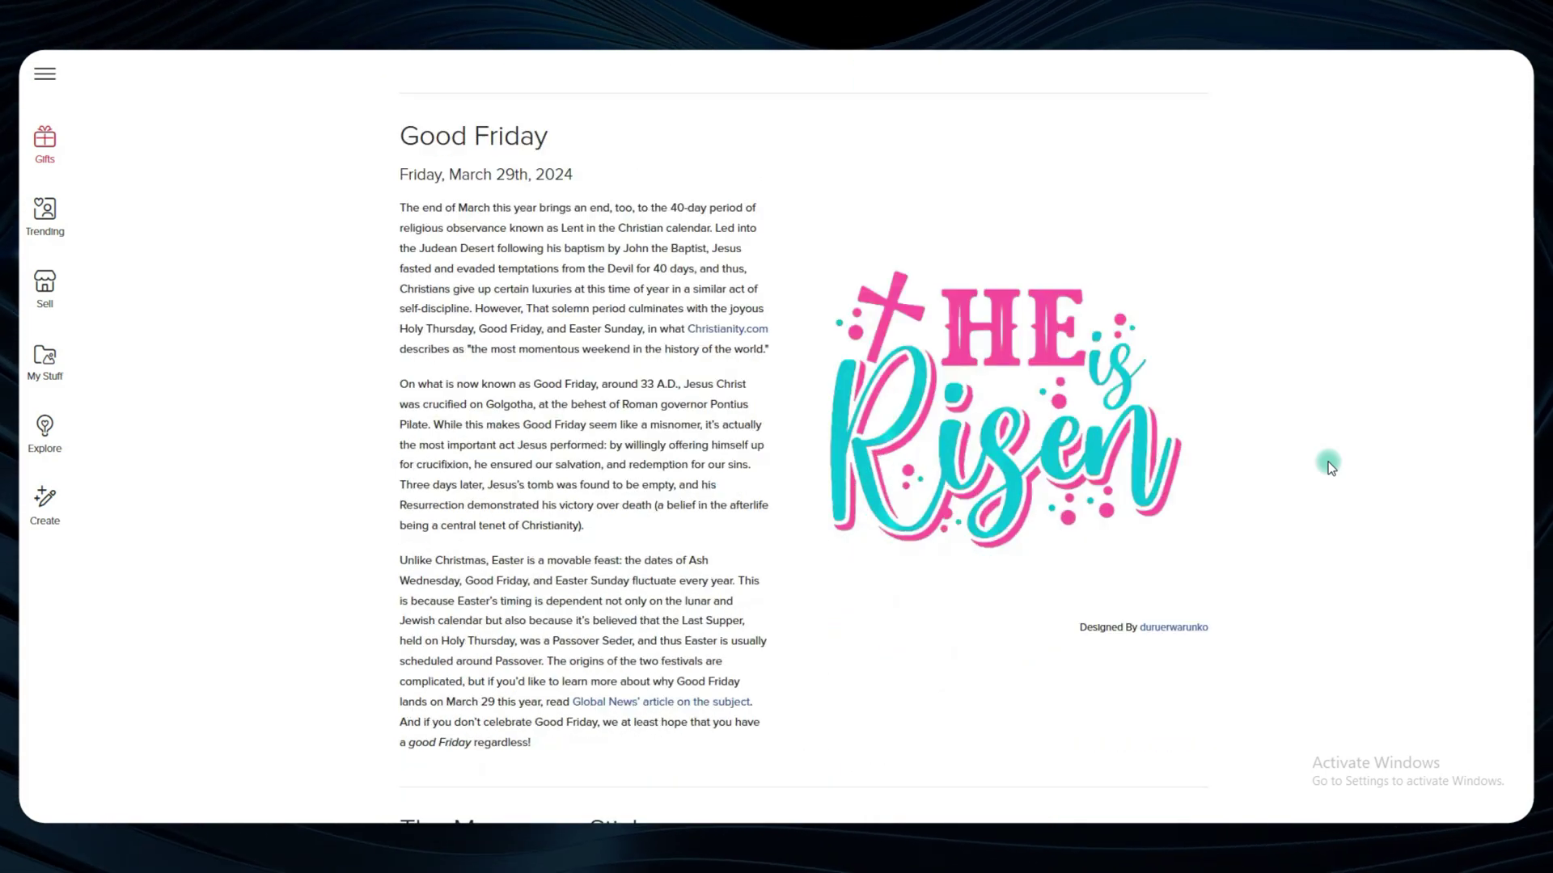
scroll(1330, 467, down, 3)
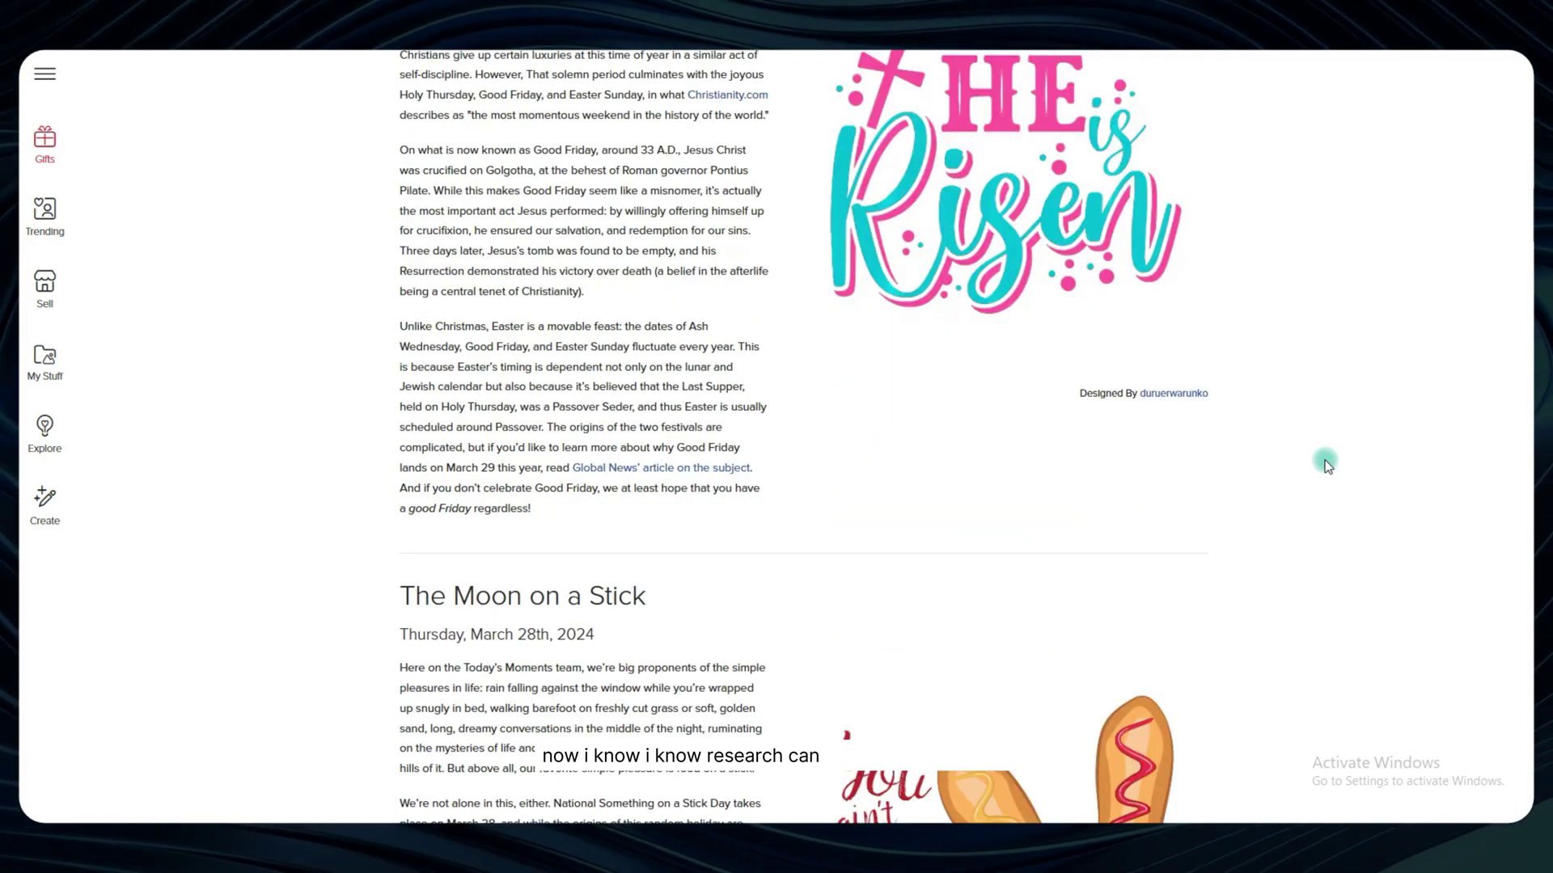
scroll(1327, 465, down, 4)
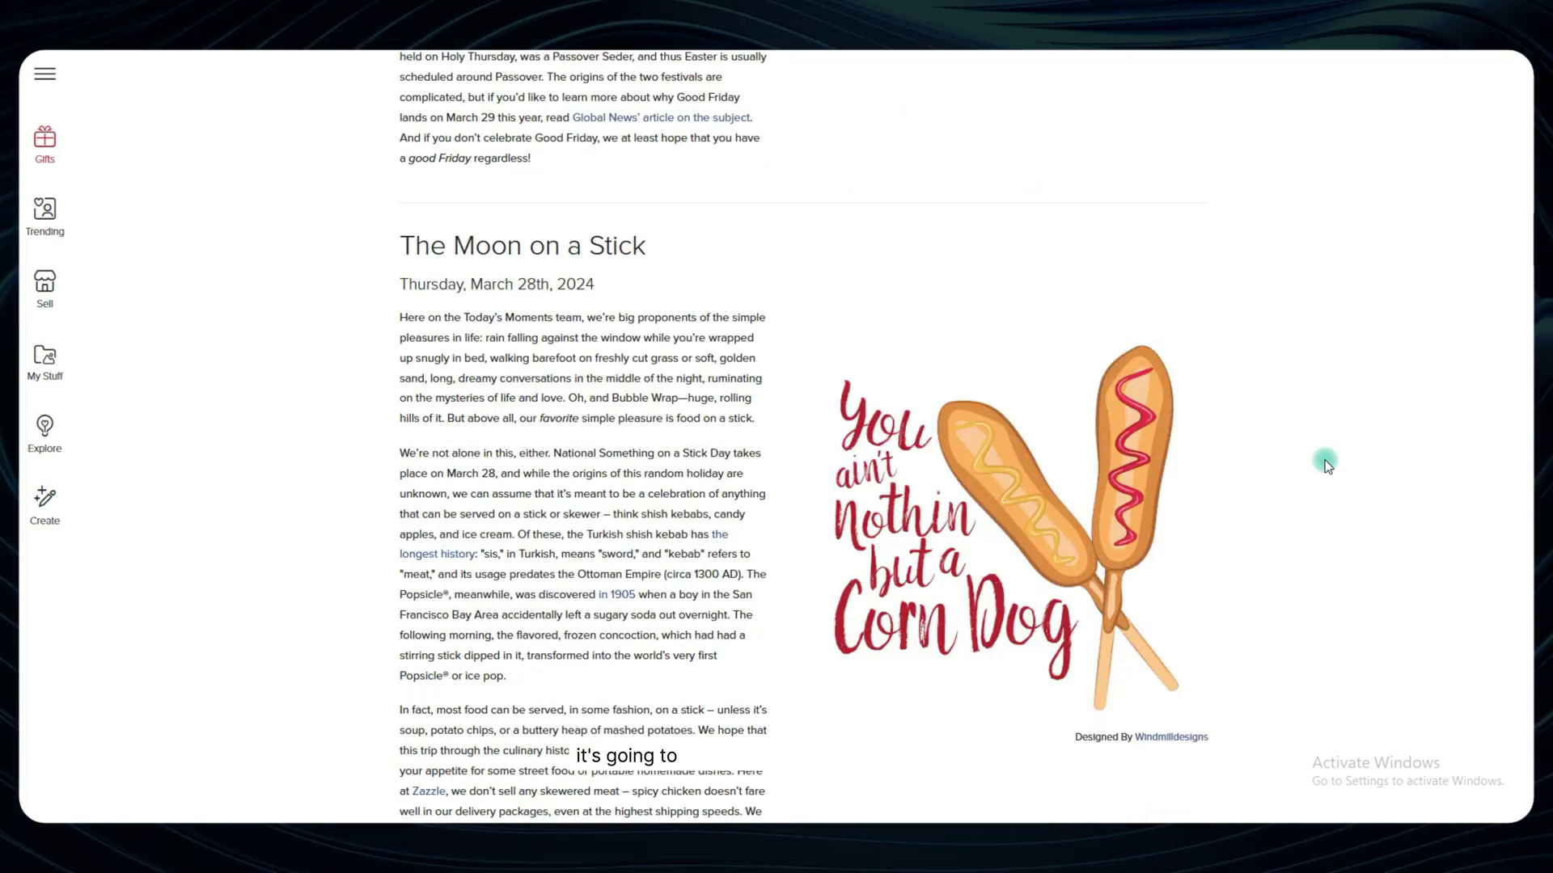
scroll(1327, 465, down, 4)
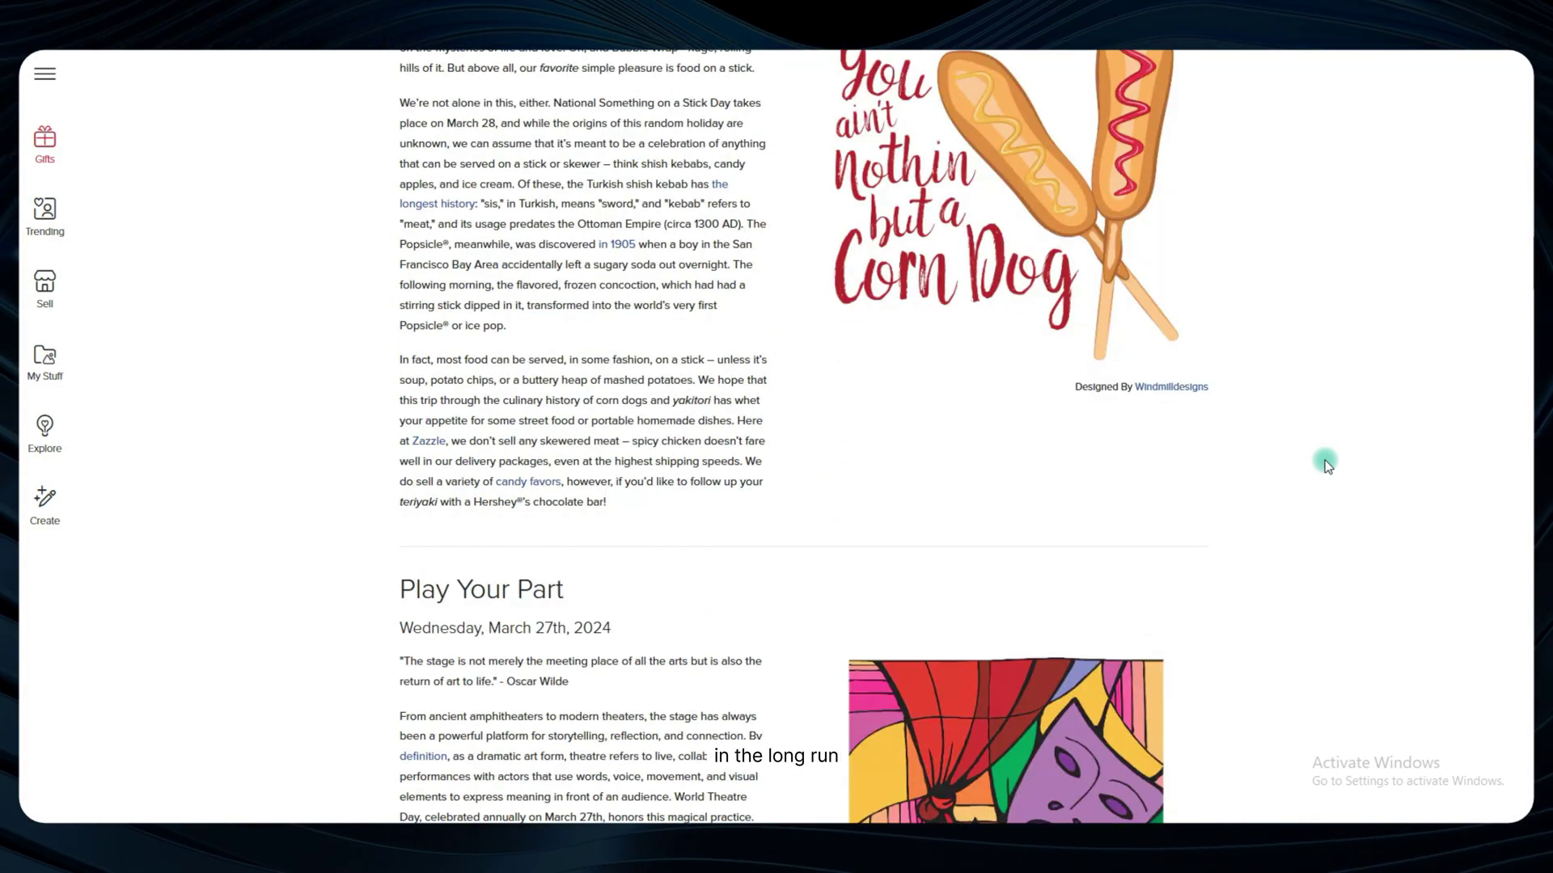
scroll(1327, 465, down, 3)
scroll(1327, 464, down, 5)
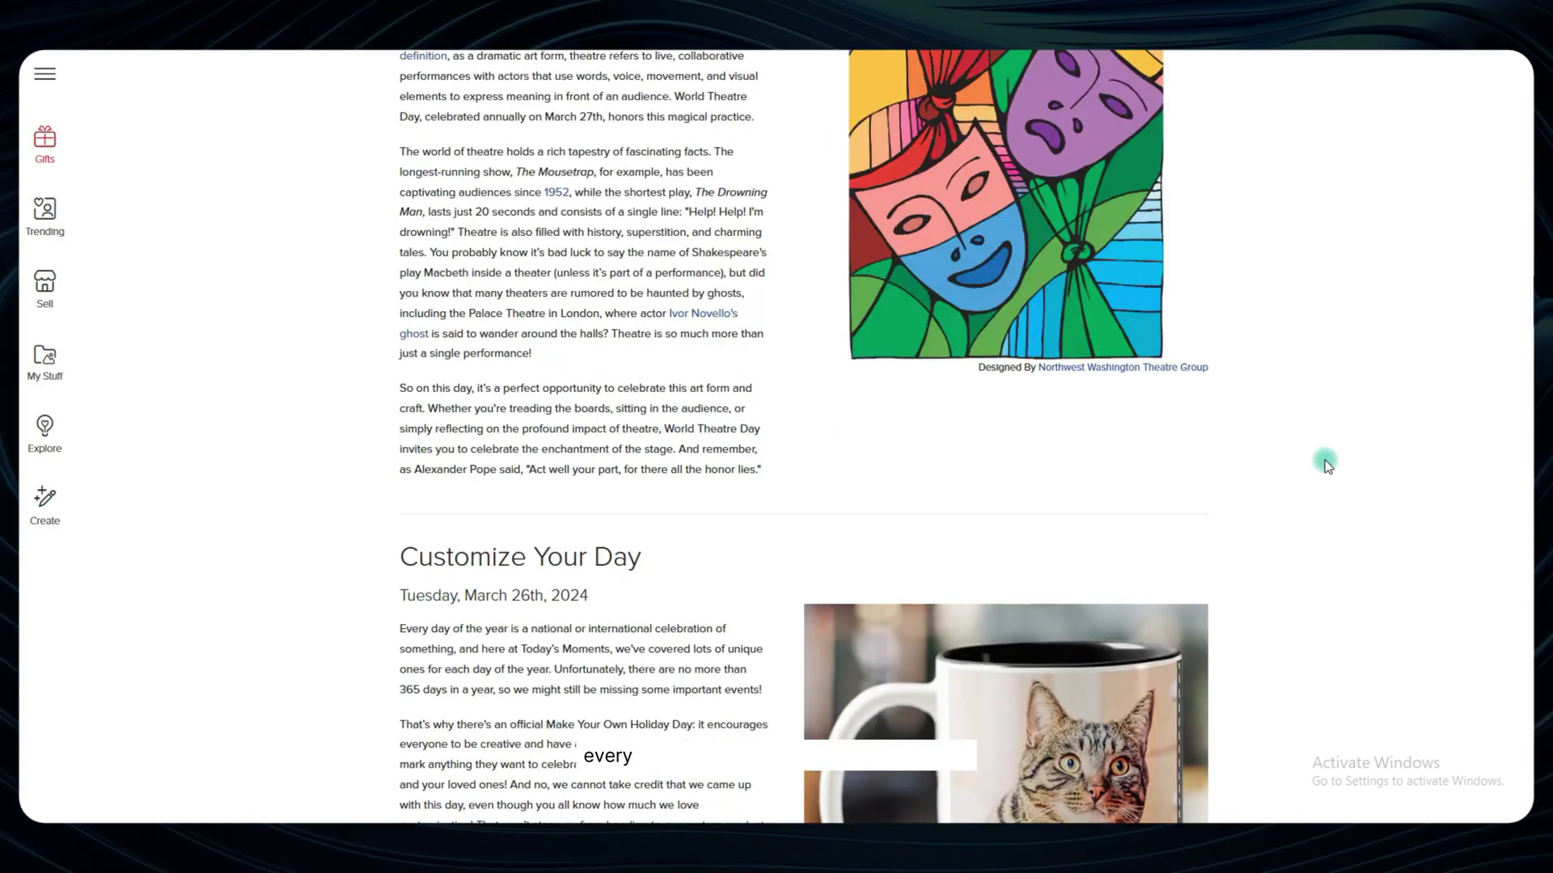
scroll(1327, 465, down, 3)
scroll(1327, 465, down, 4)
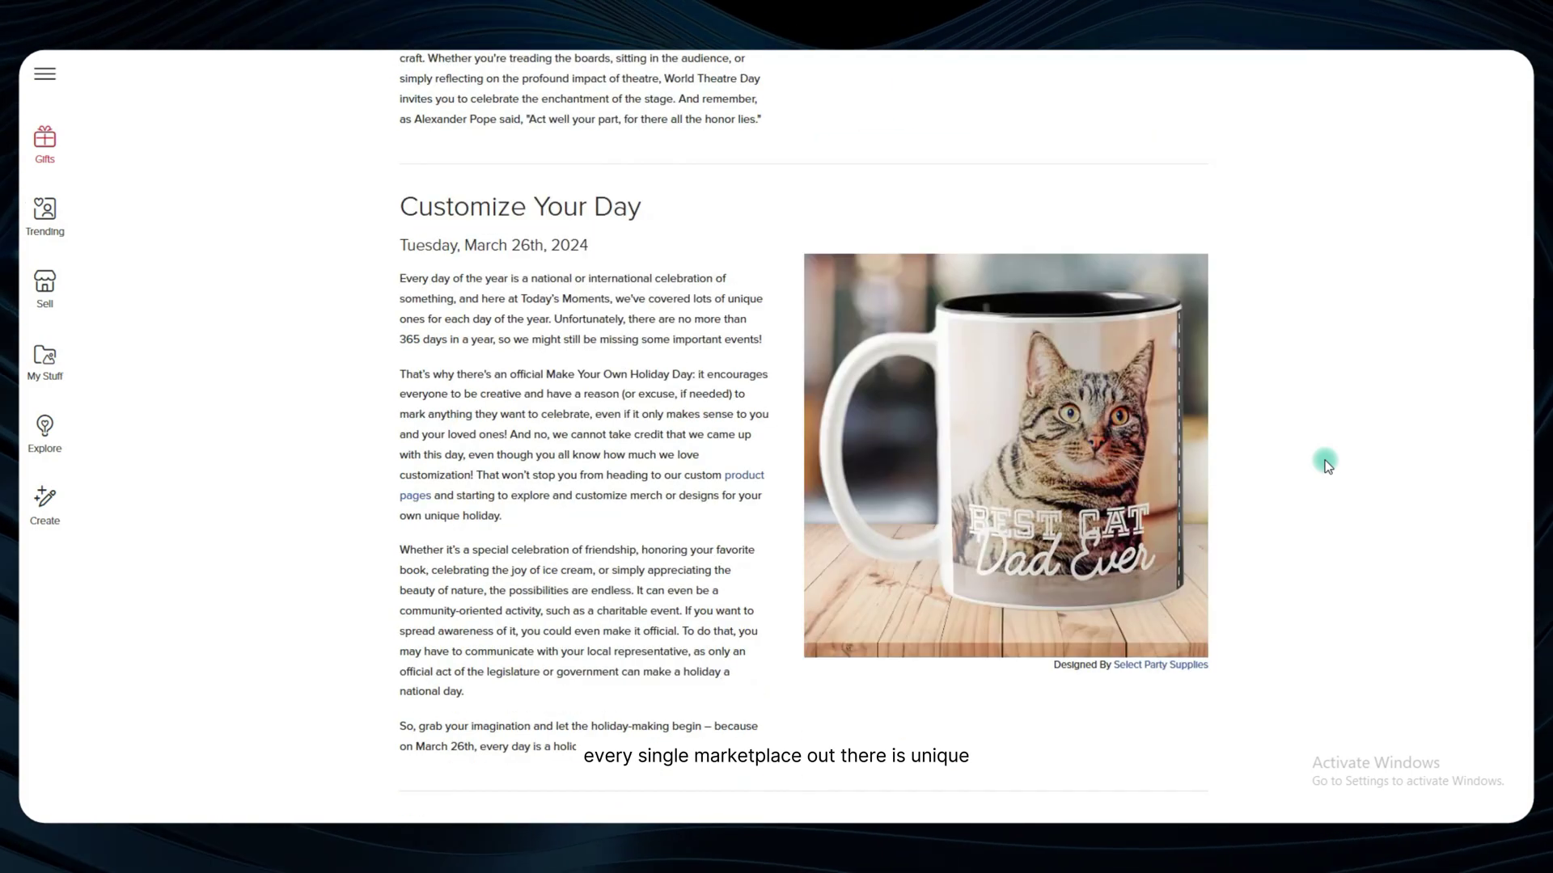
scroll(1327, 465, down, 4)
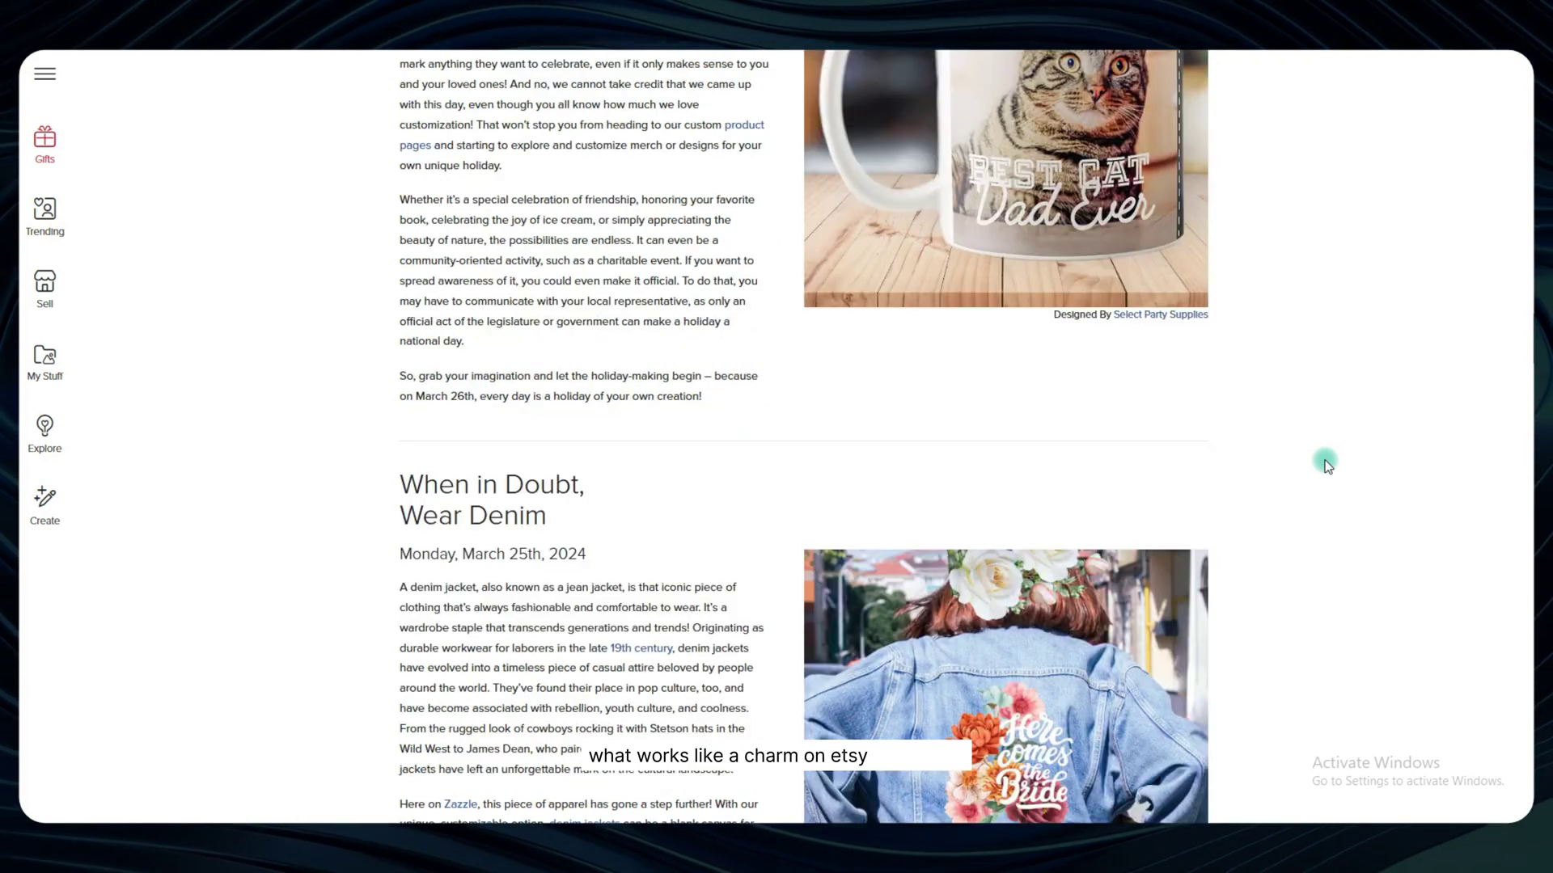
scroll(1327, 465, down, 1)
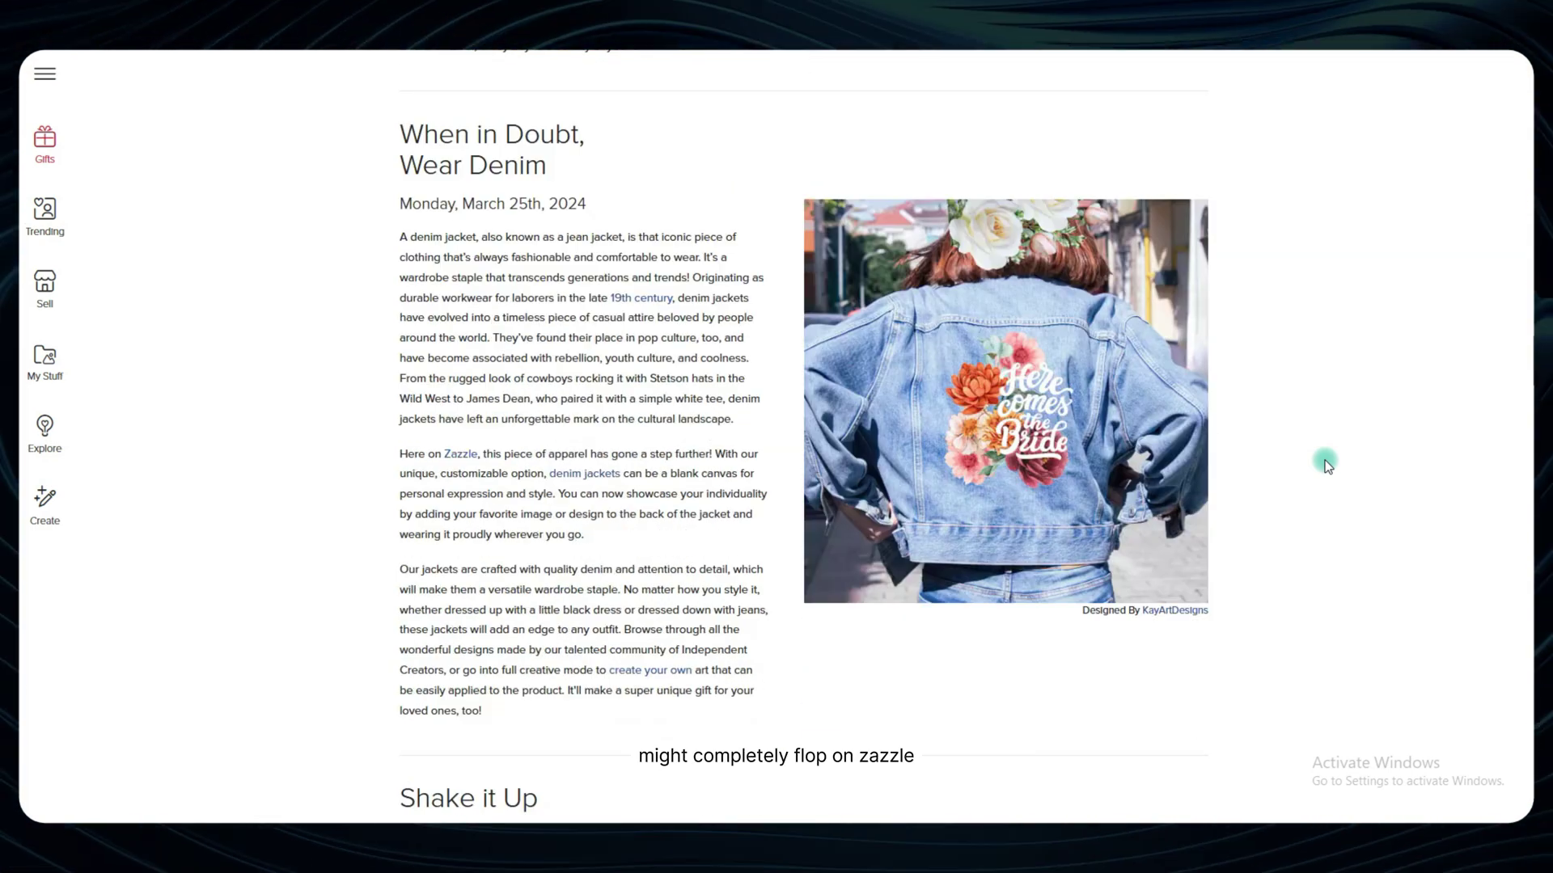
scroll(1327, 465, down, 2)
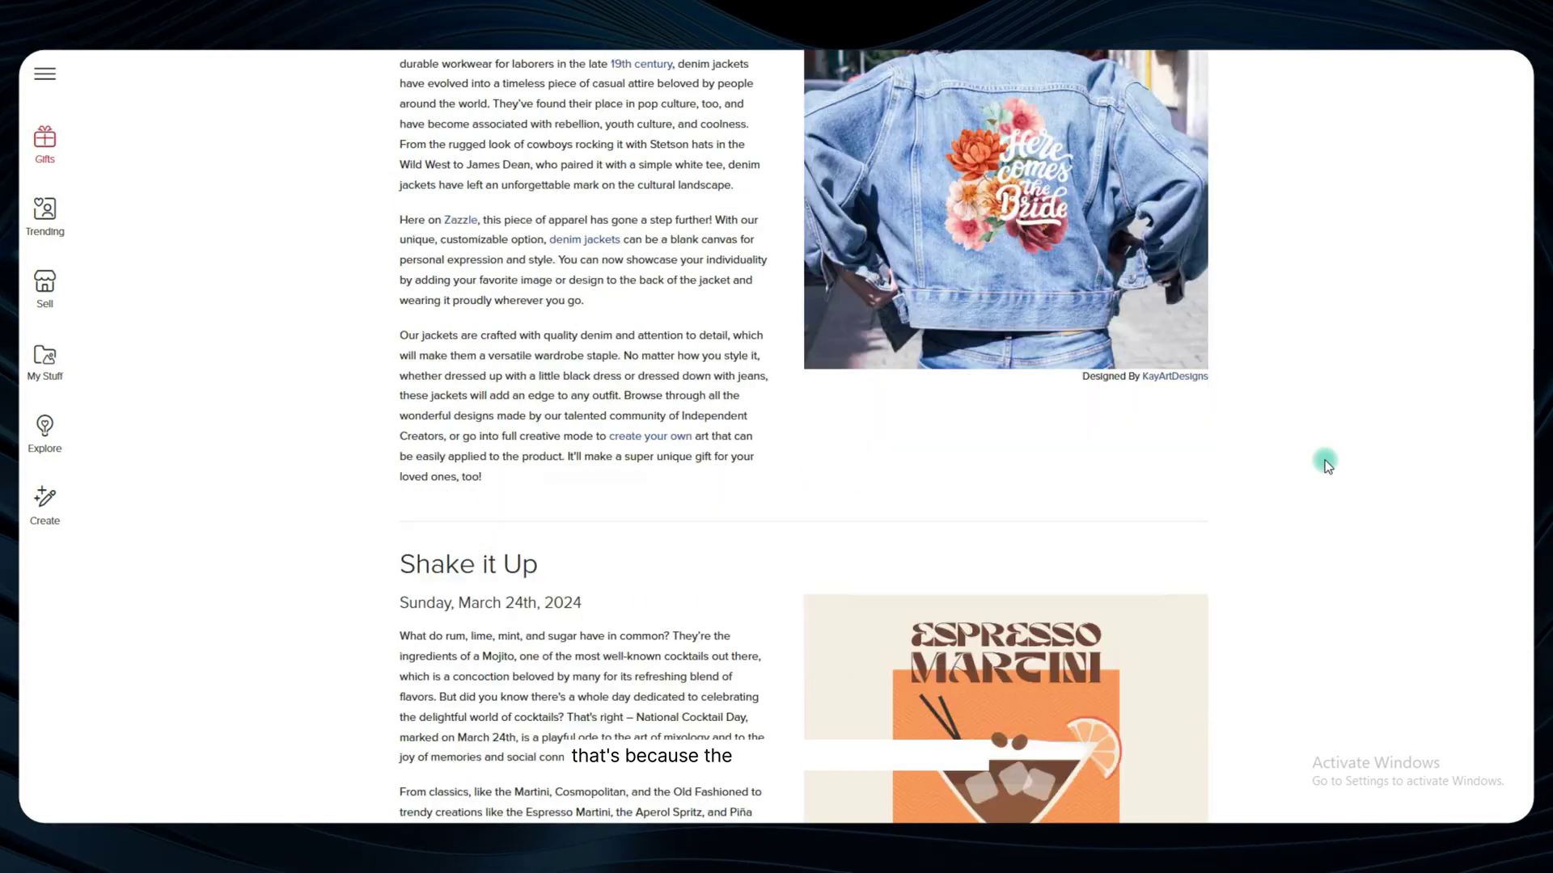
scroll(1327, 465, down, 3)
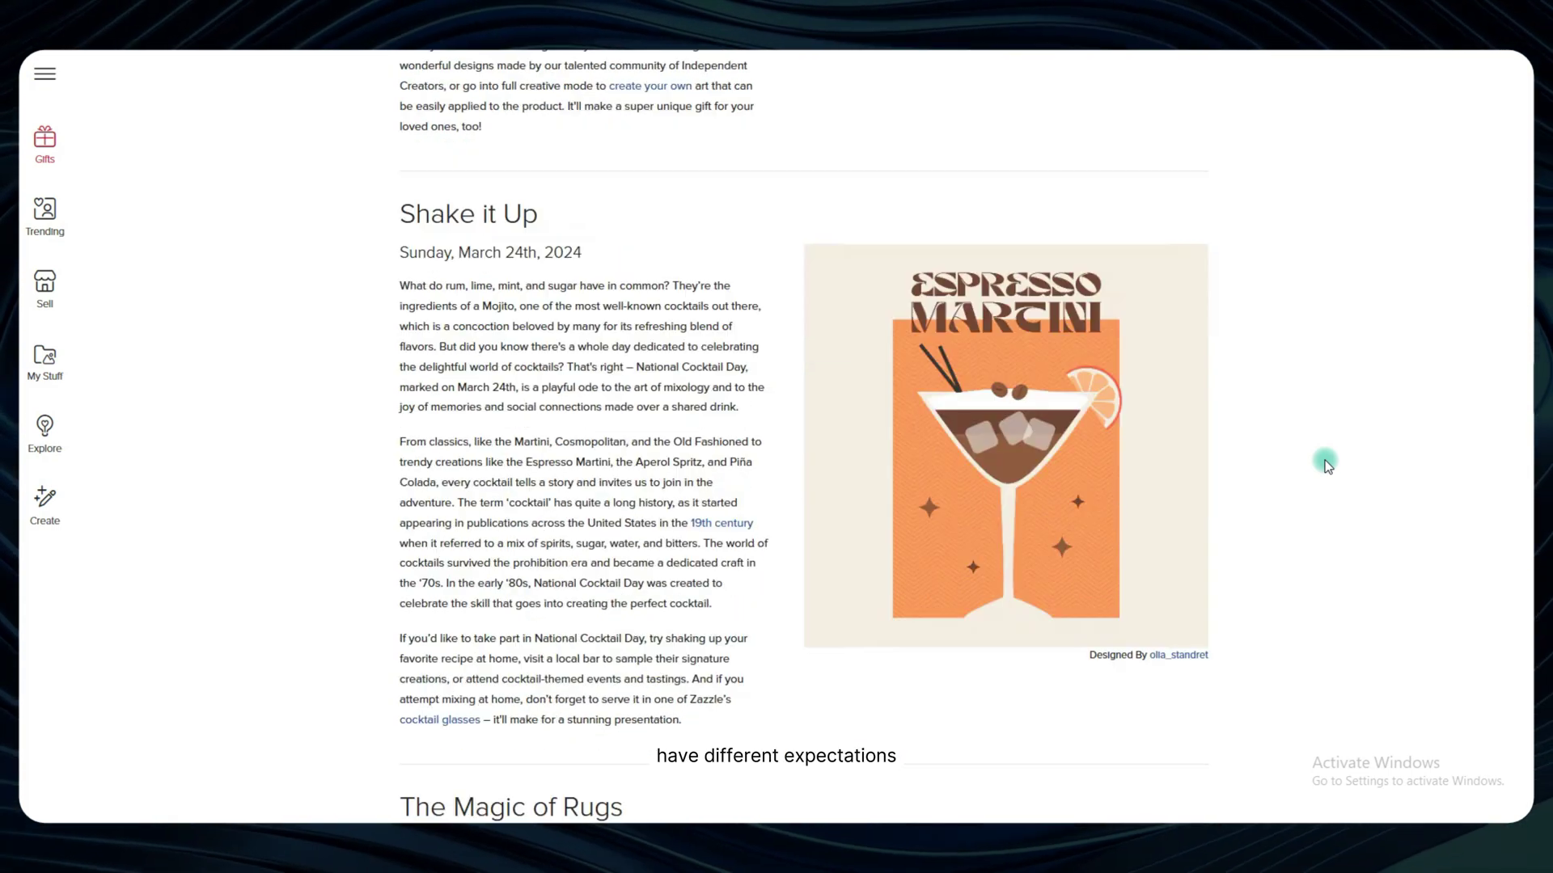
scroll(1327, 465, down, 2)
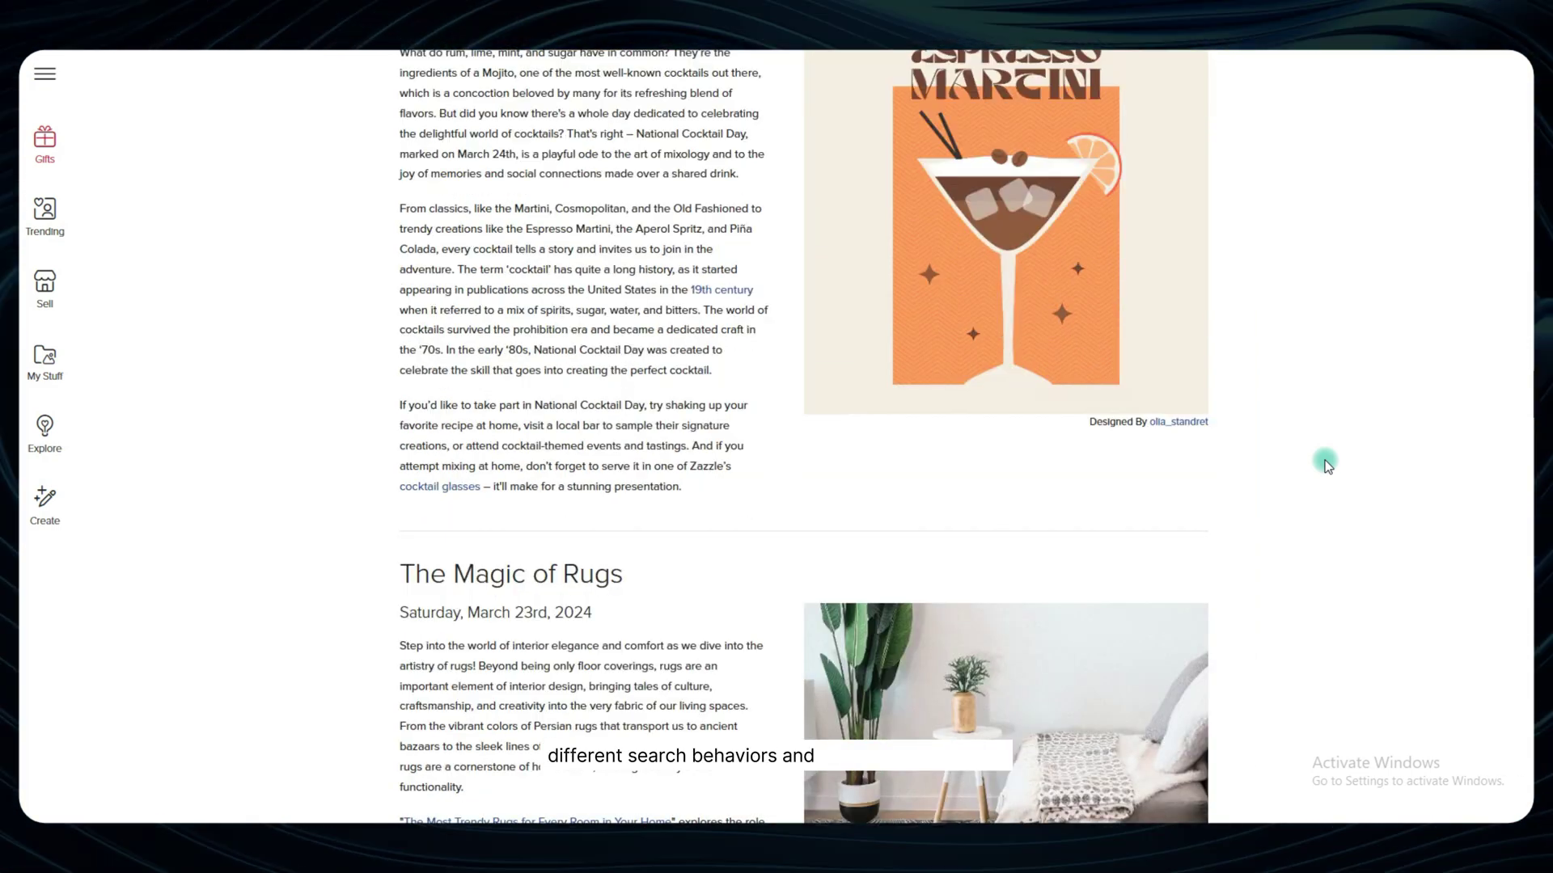
scroll(1327, 465, down, 3)
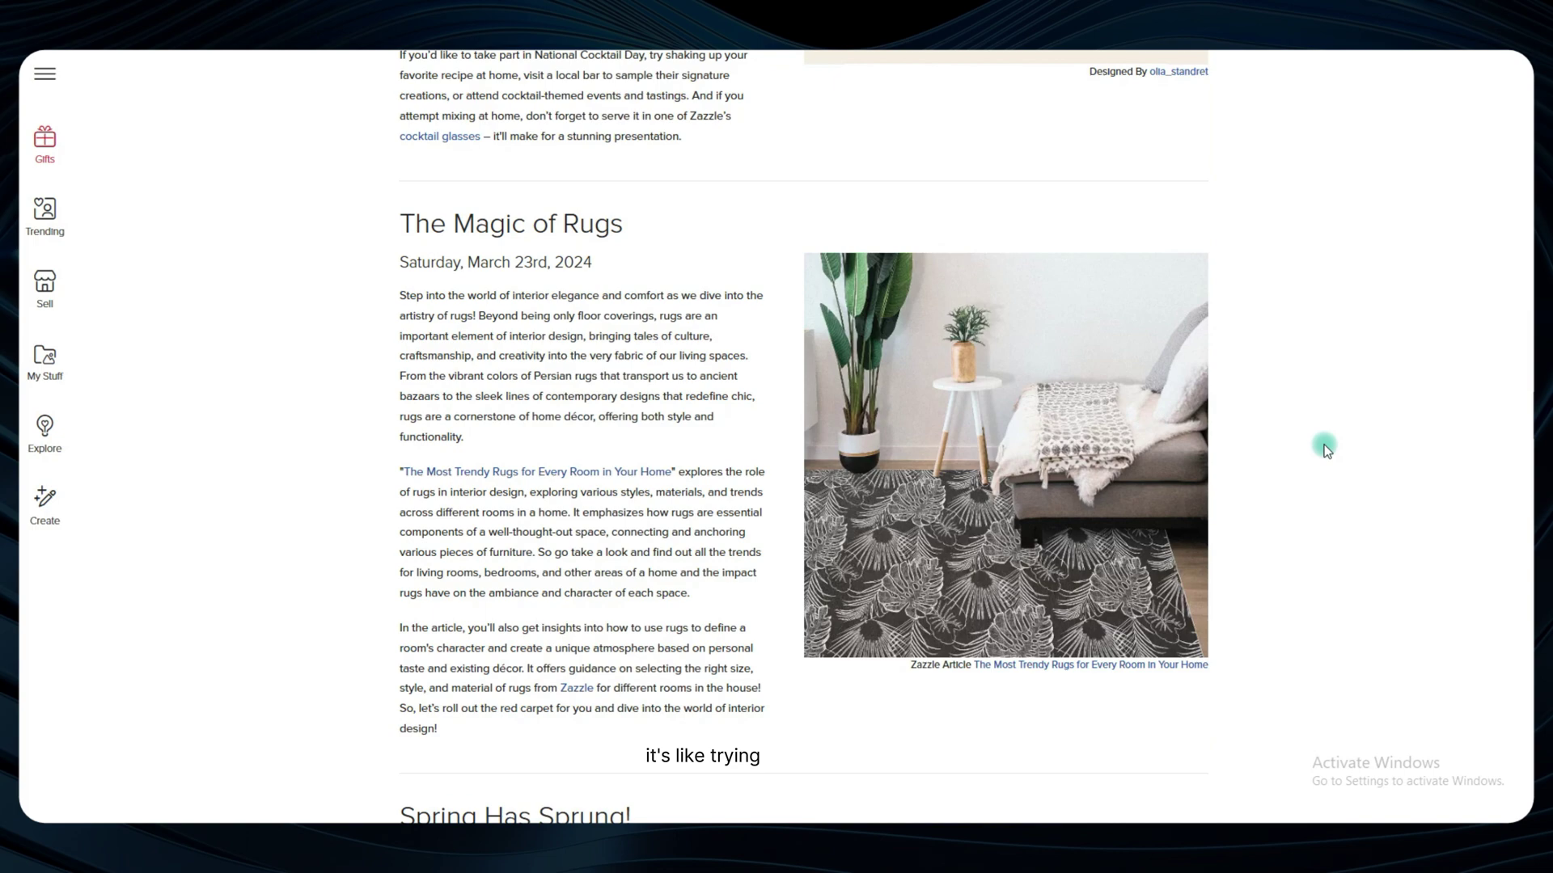
scroll(1327, 450, down, 4)
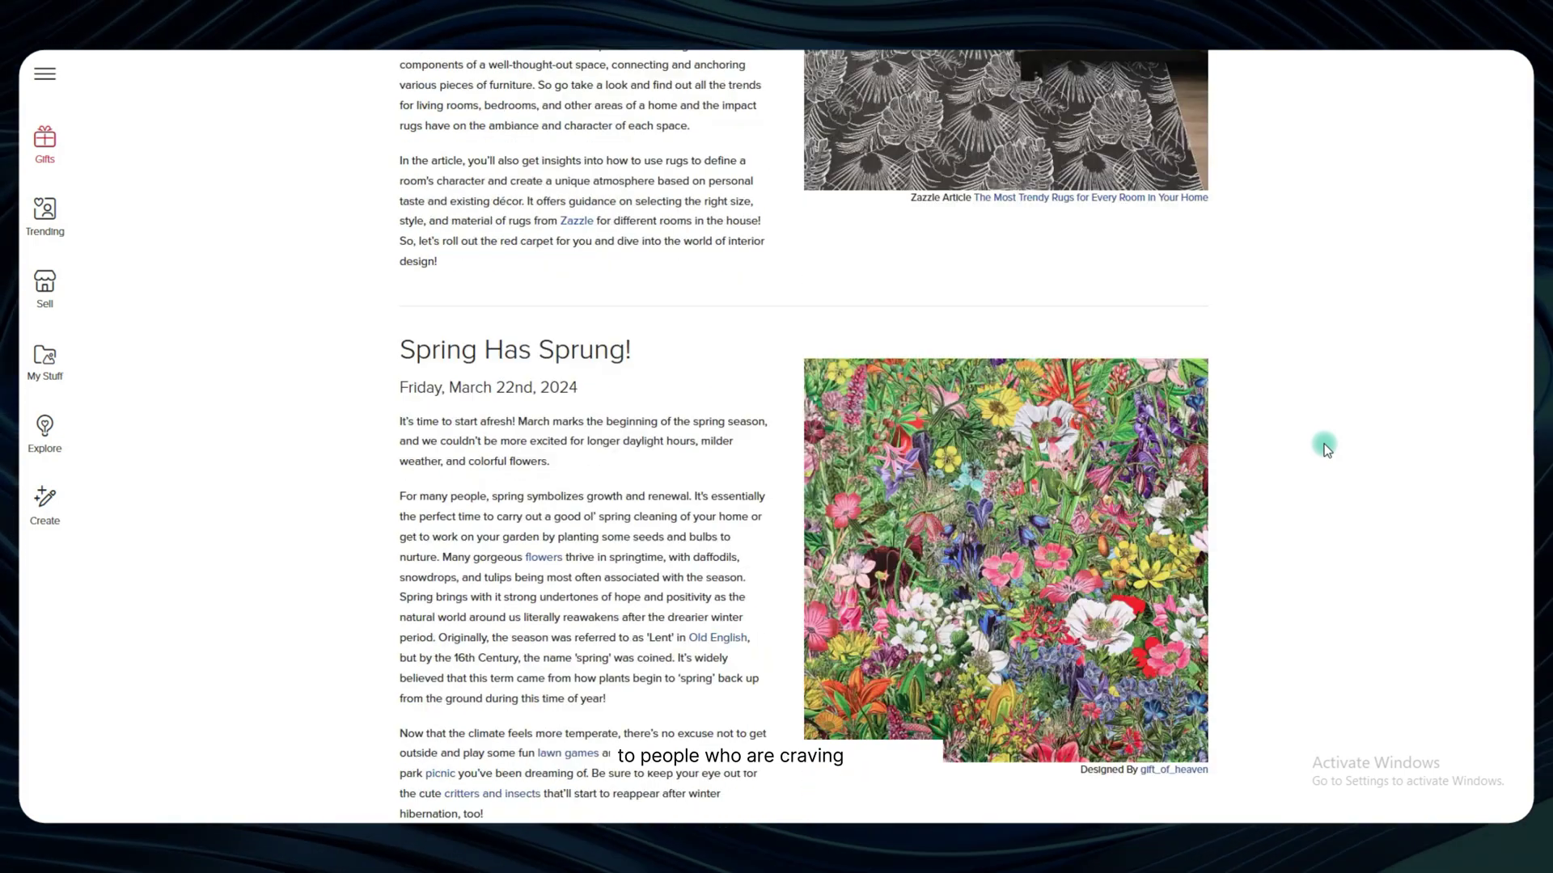
scroll(1327, 448, down, 4)
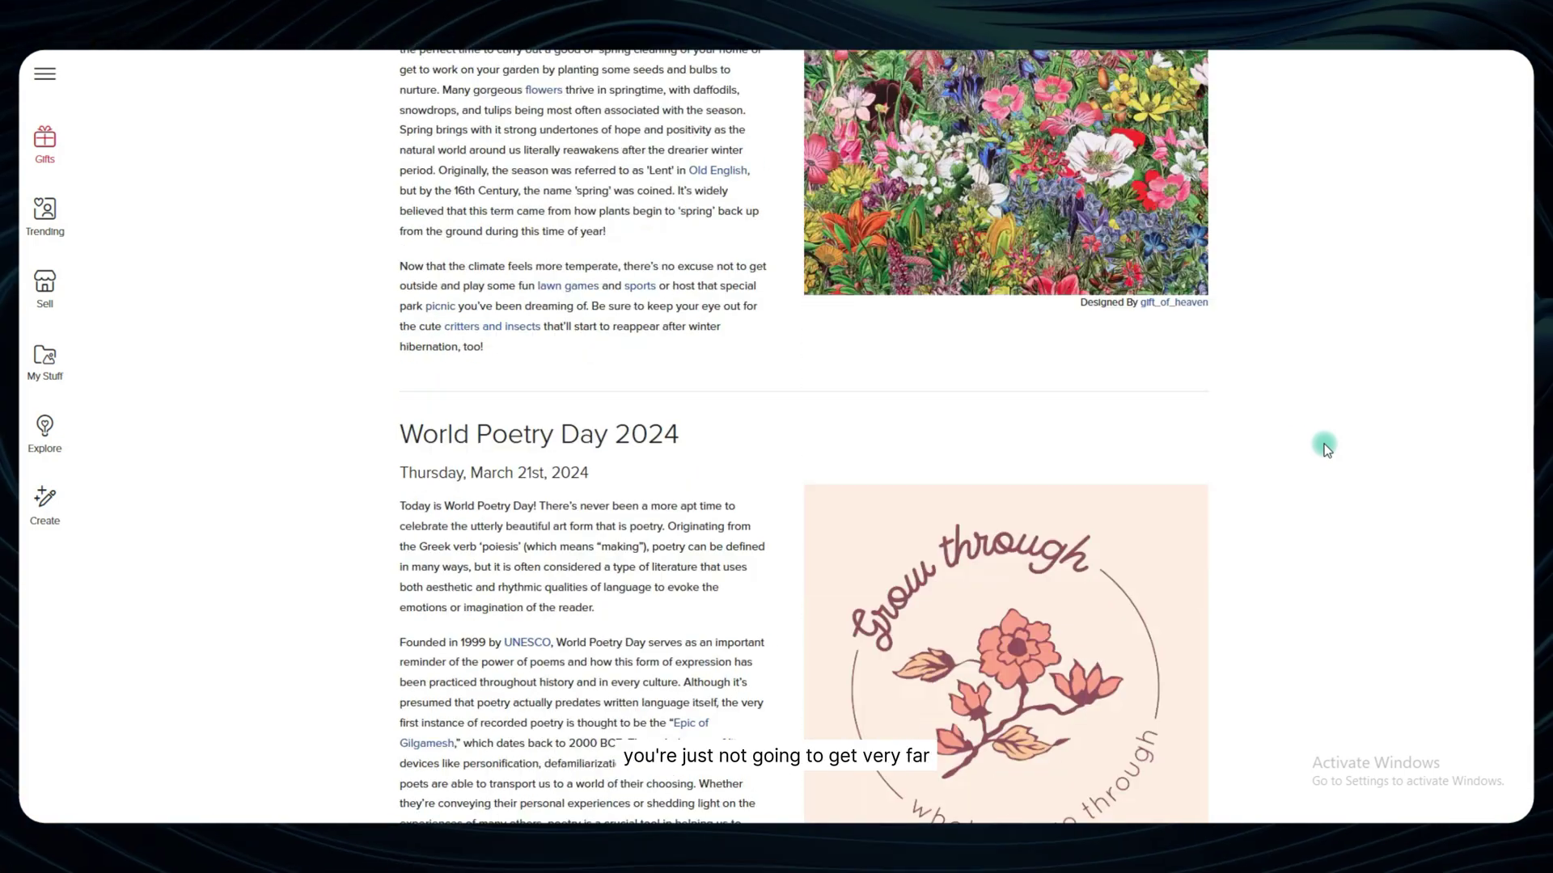
scroll(1327, 450, down, 3)
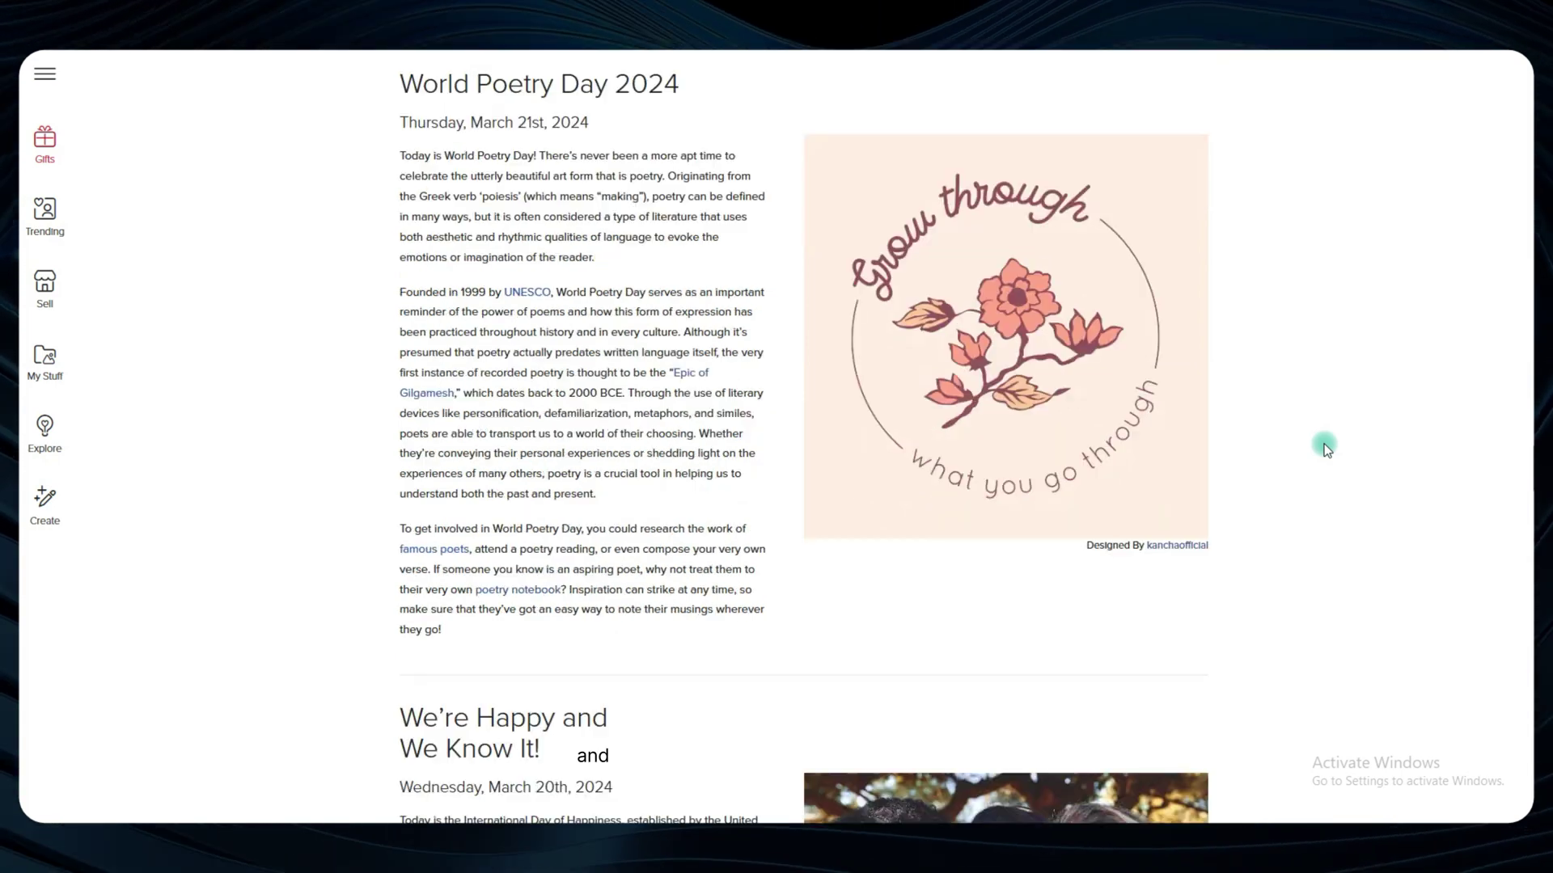
scroll(1327, 451, down, 3)
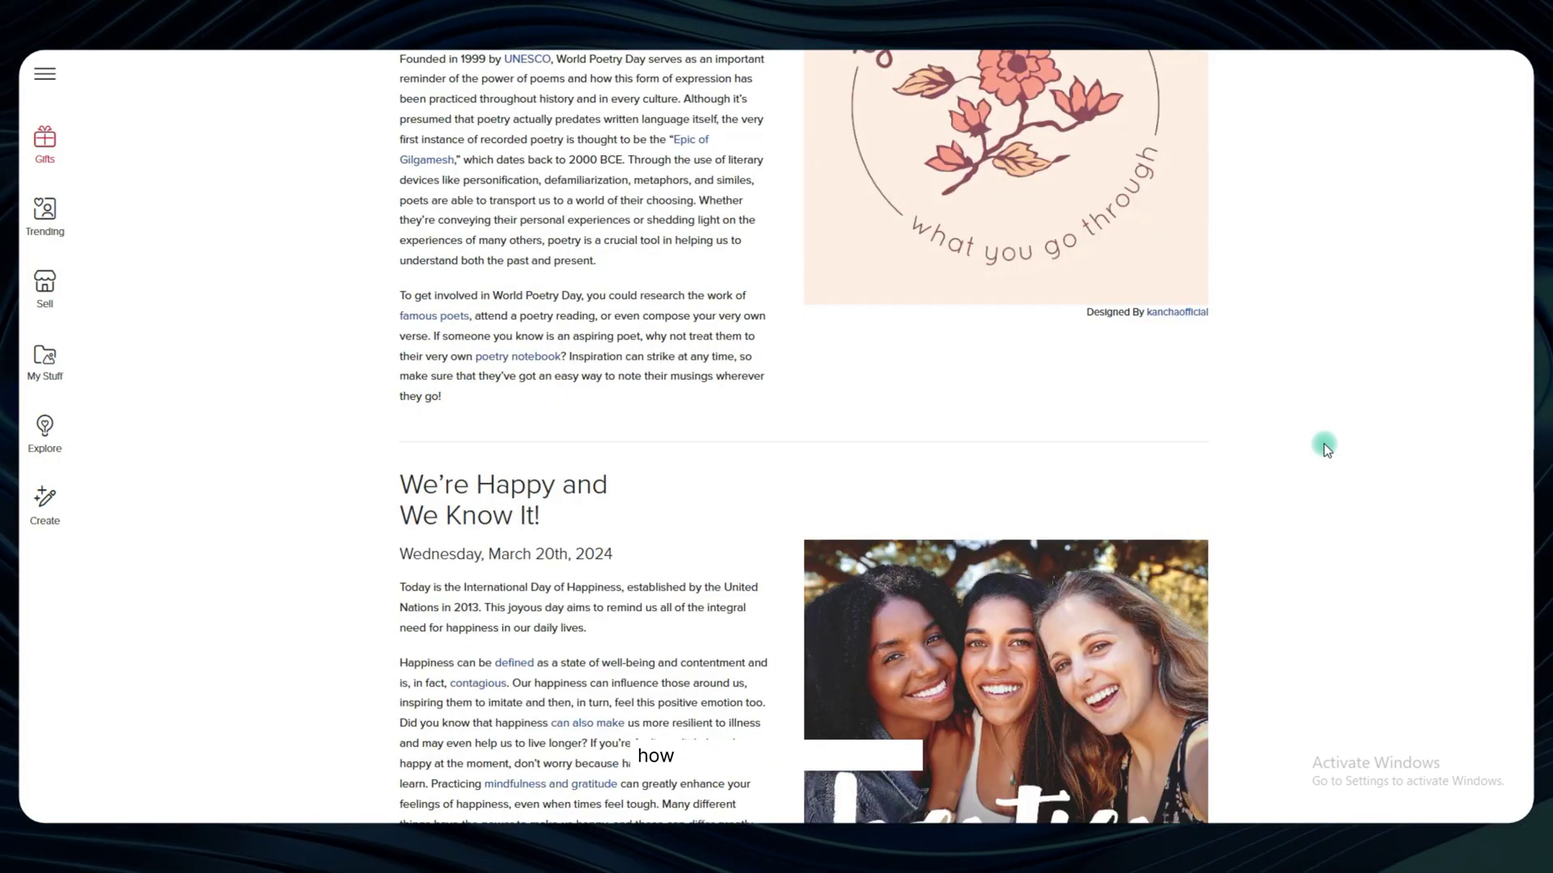
scroll(1327, 449, down, 1)
scroll(1327, 449, down, 2)
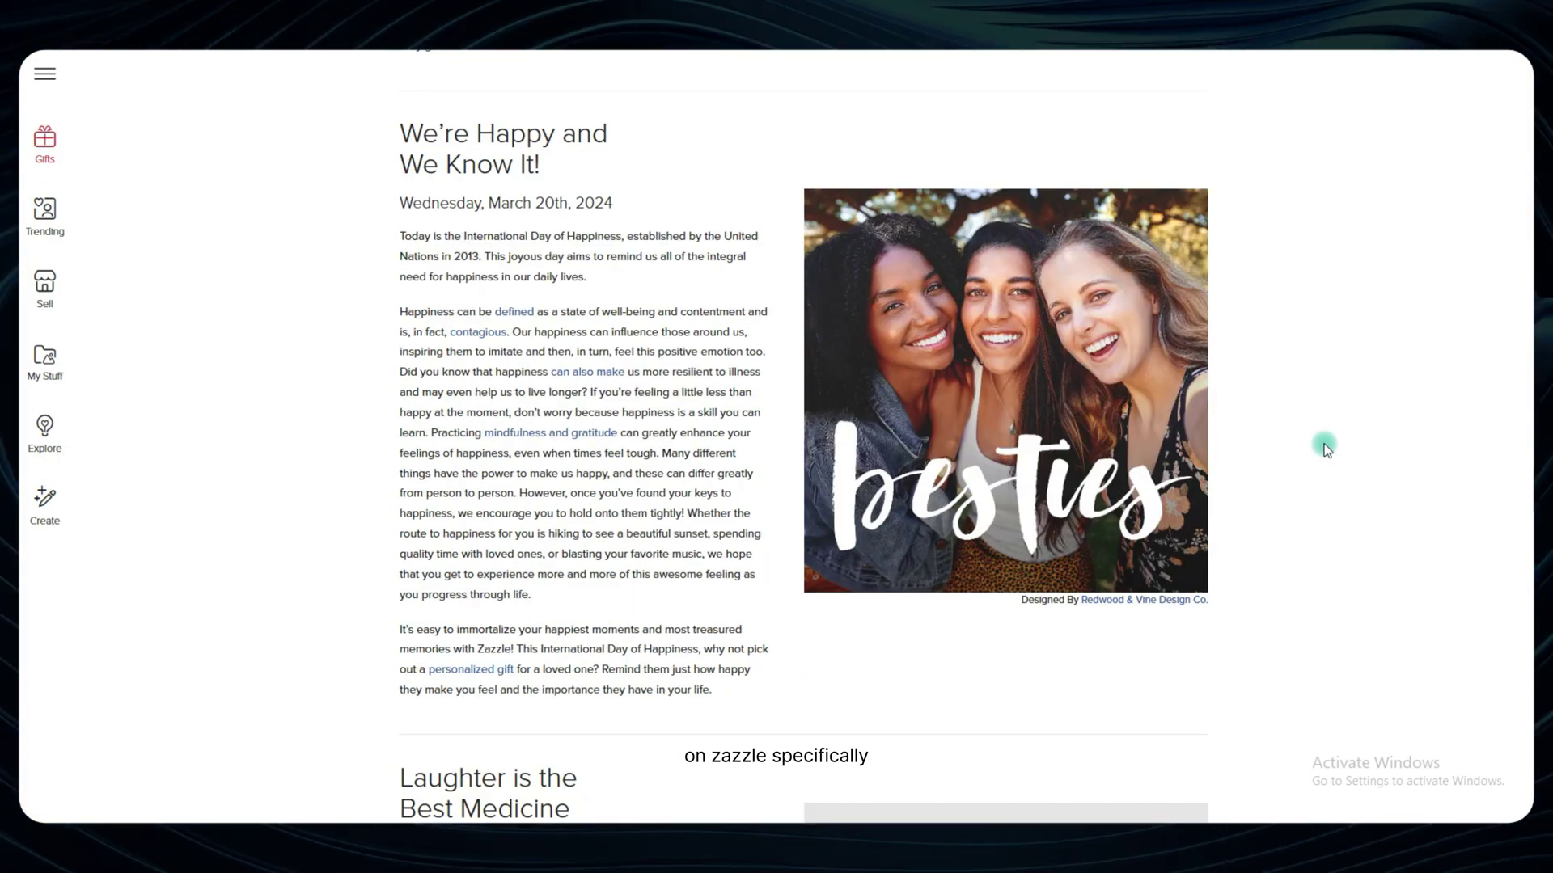
scroll(1327, 449, down, 1)
scroll(1327, 449, down, 3)
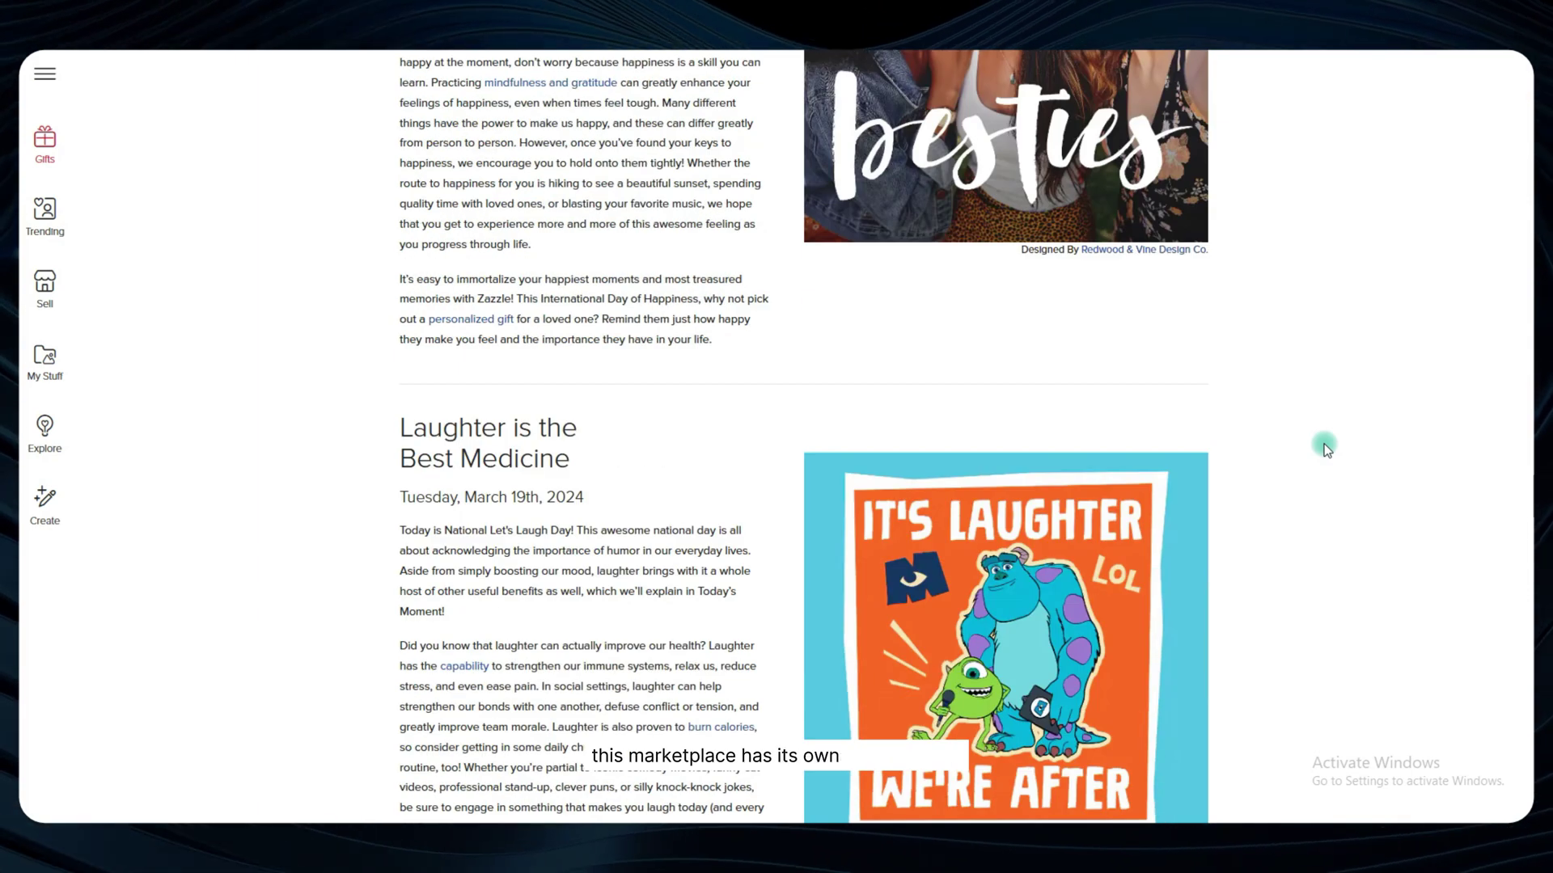
scroll(1327, 449, down, 3)
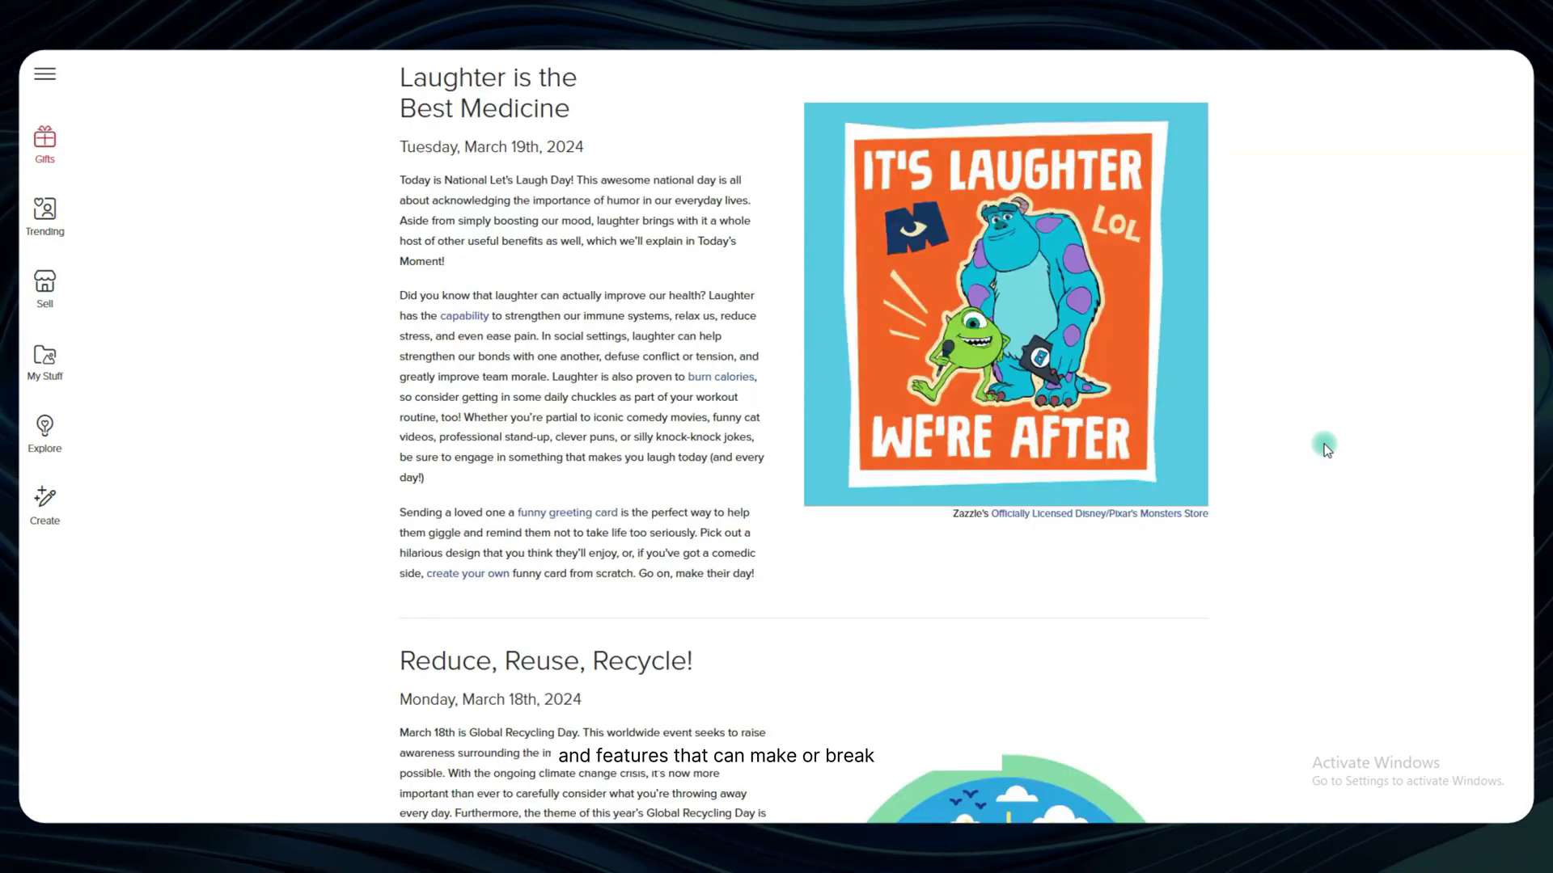
scroll(1327, 449, down, 2)
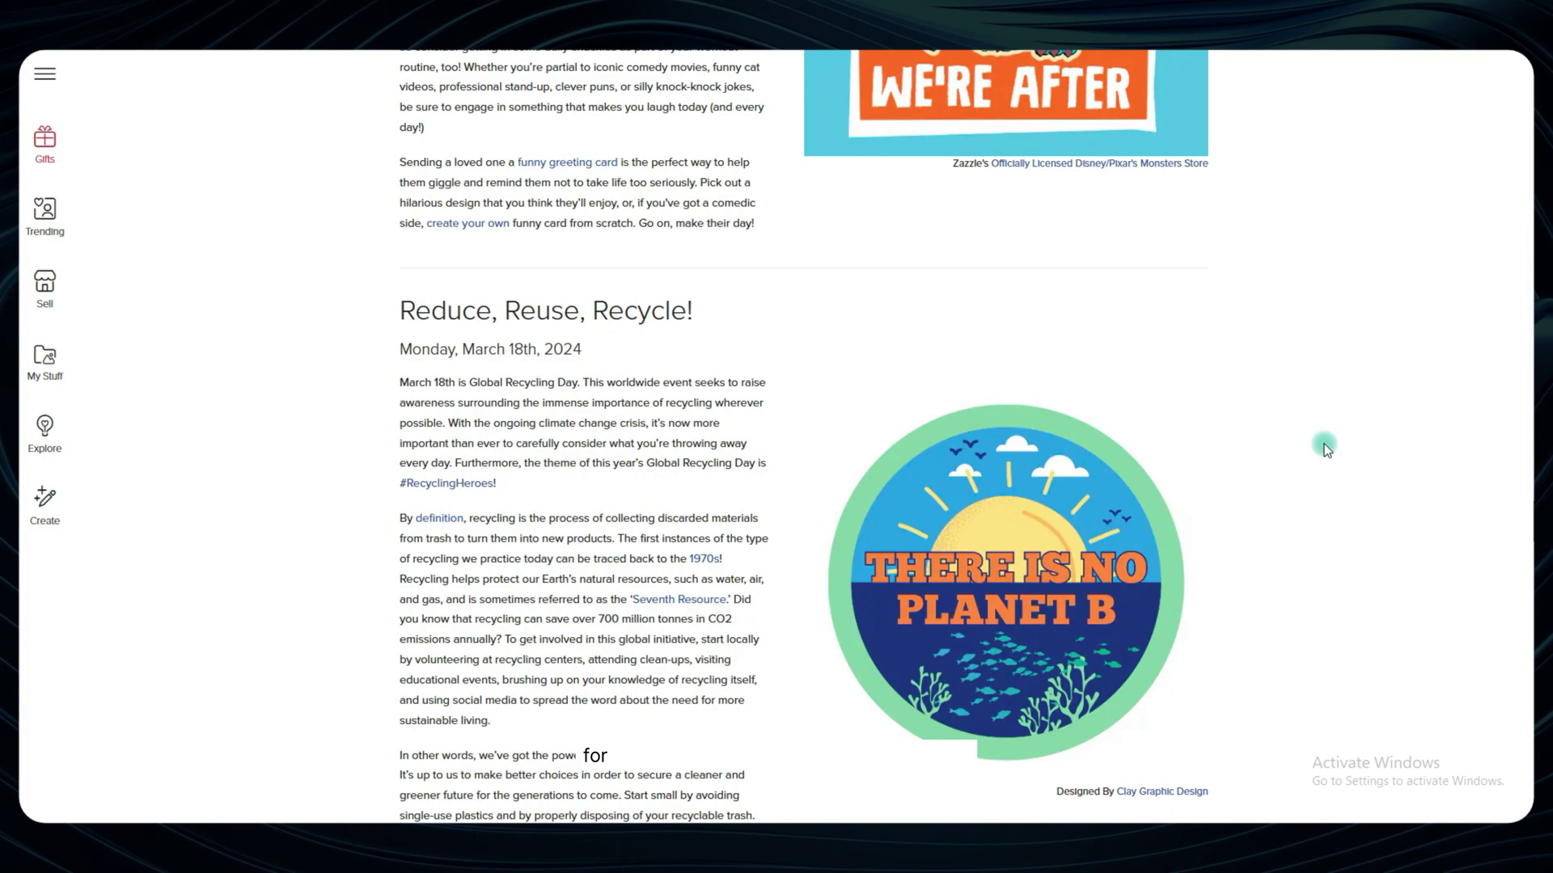
- Scroll through the dated blog articles from Going Global down to Grammar Matters
scroll(1327, 449, down, 1)
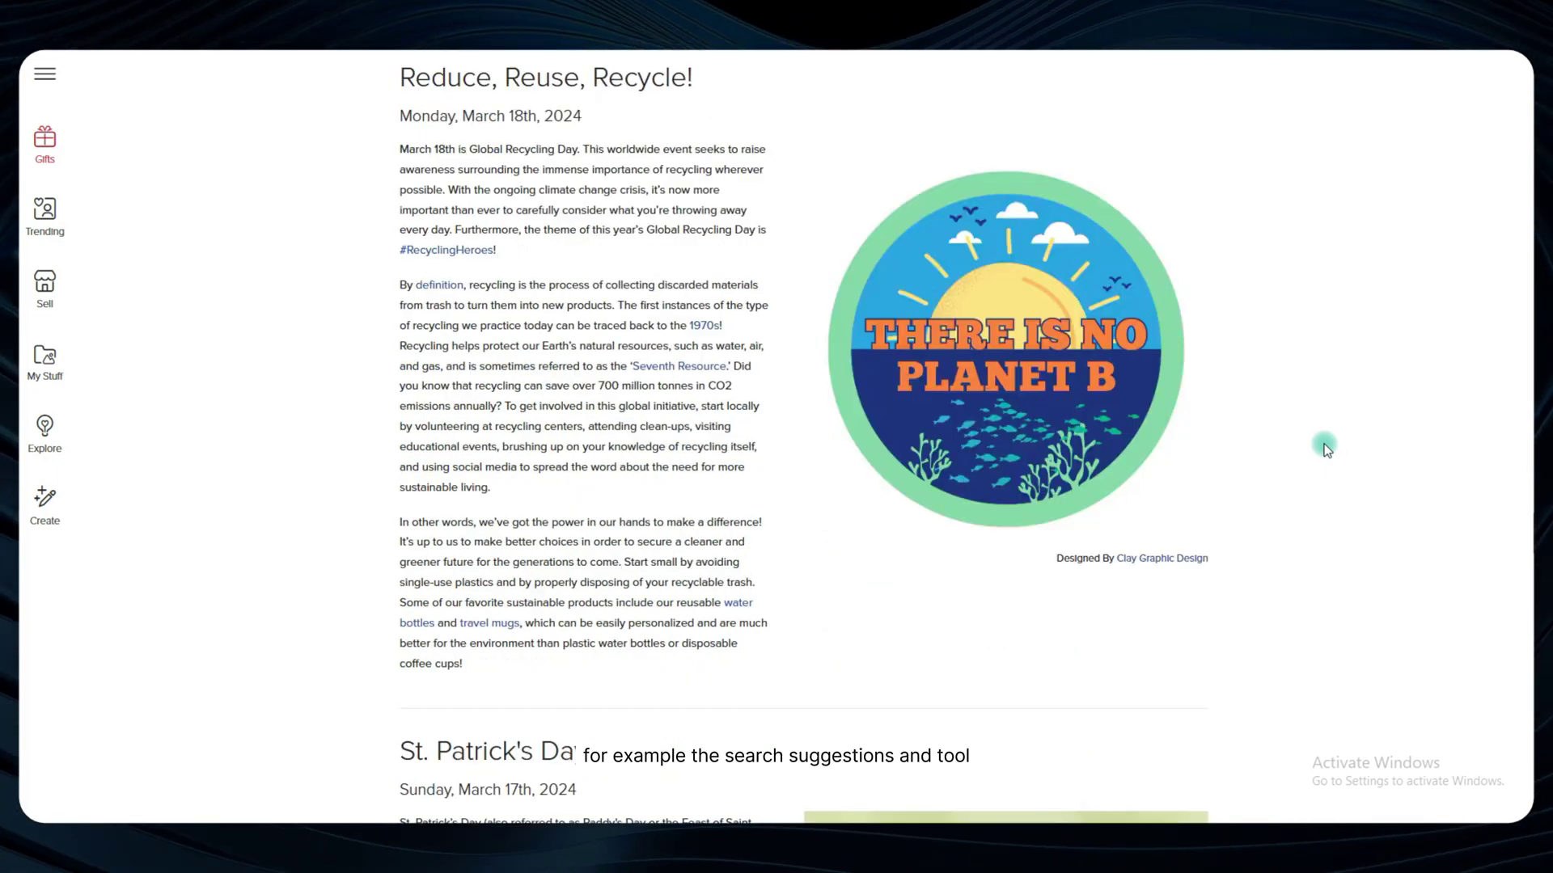
scroll(1327, 449, down, 3)
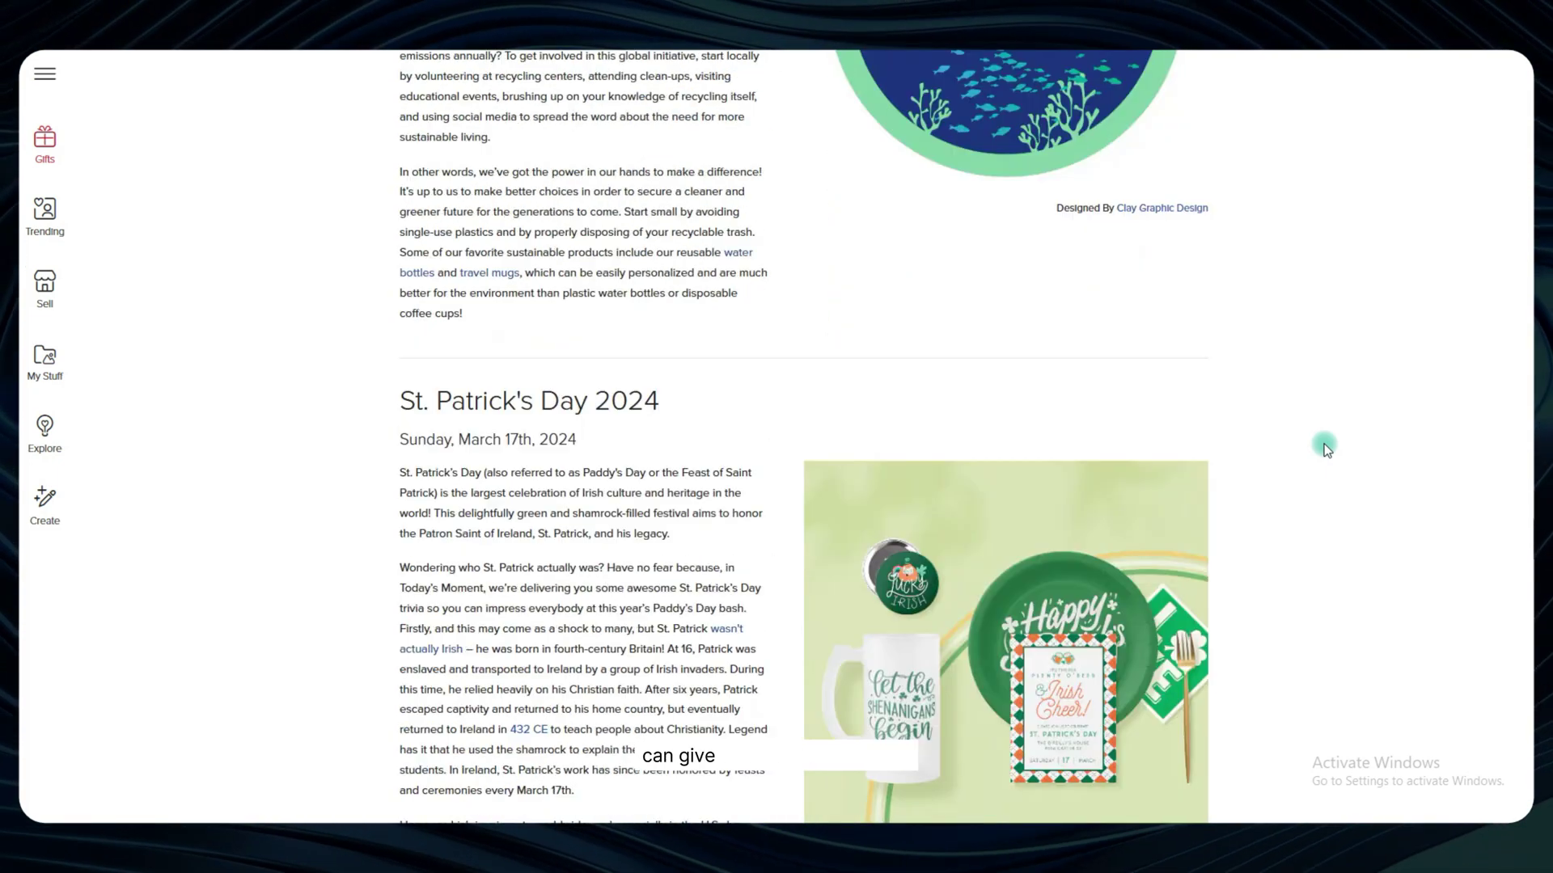
scroll(1327, 449, down, 2)
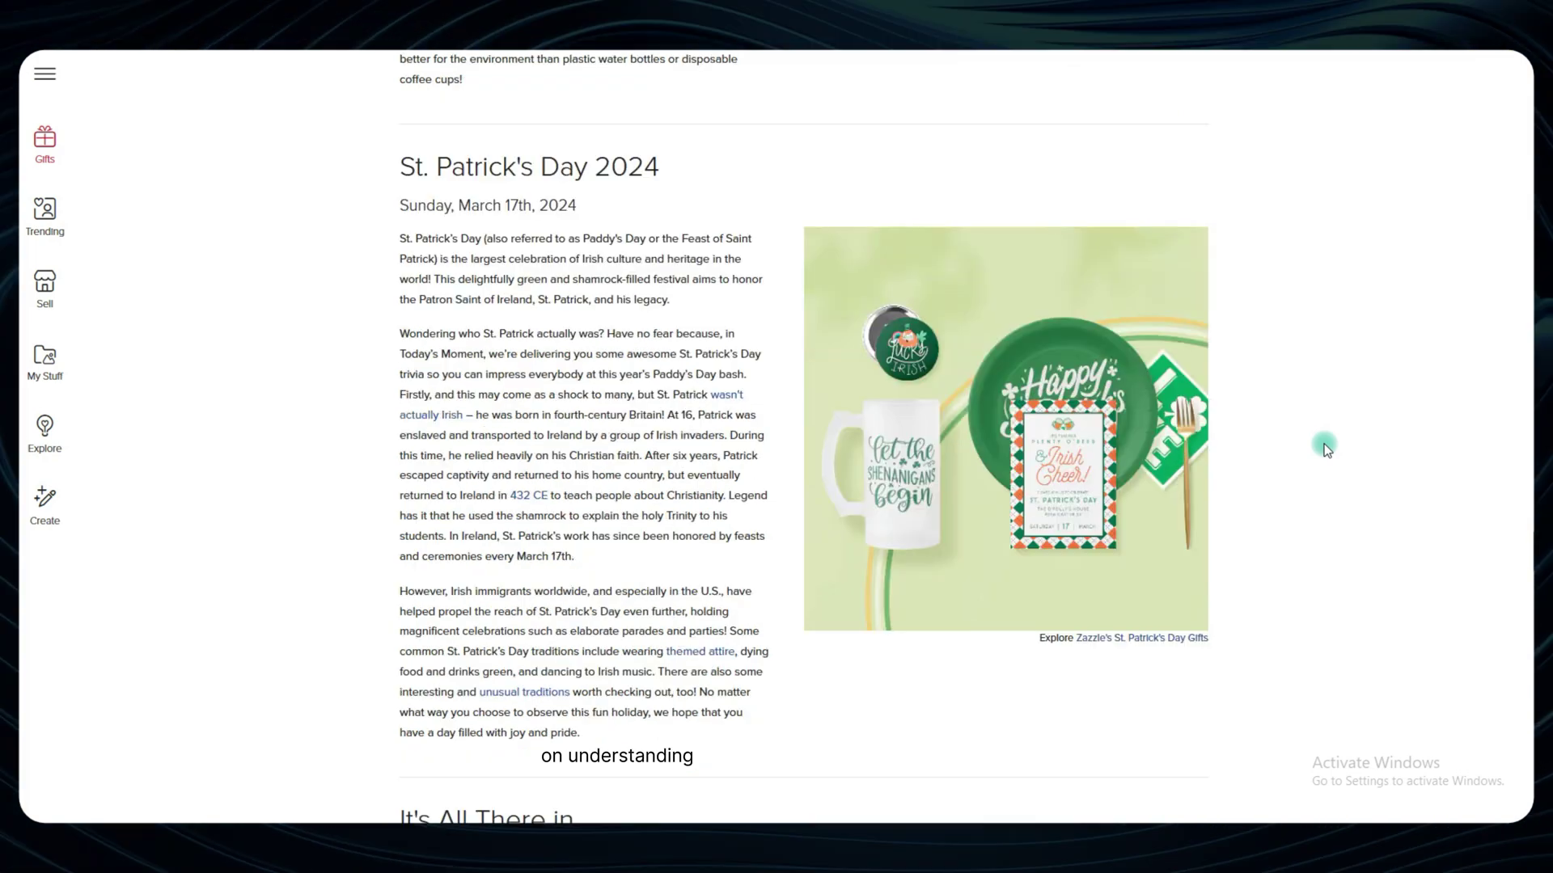
scroll(1327, 449, down, 3)
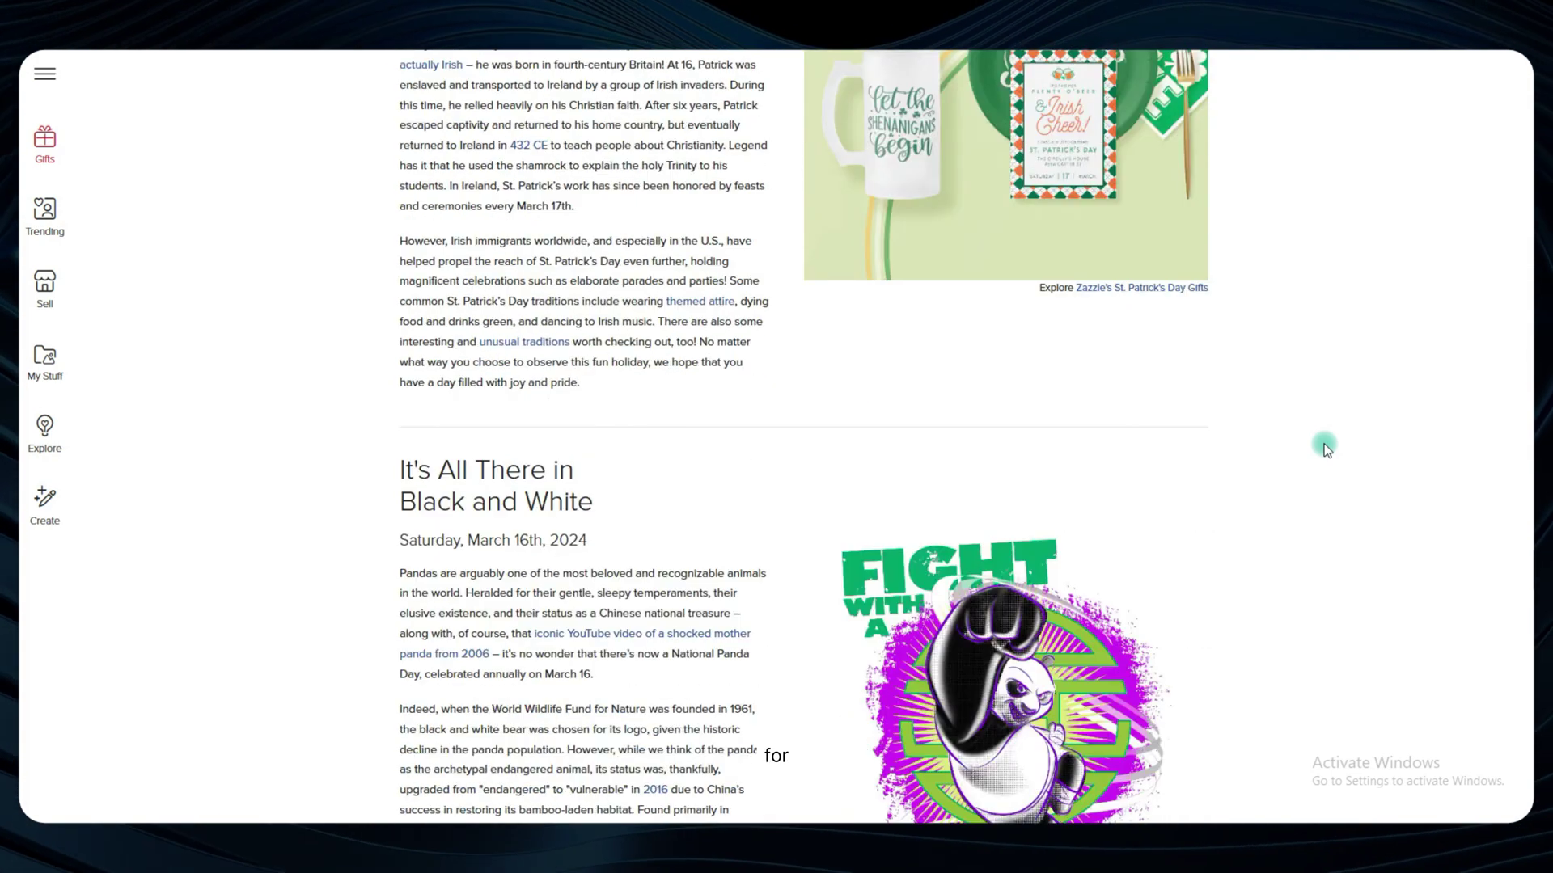
scroll(1326, 449, down, 1)
scroll(1327, 448, down, 1)
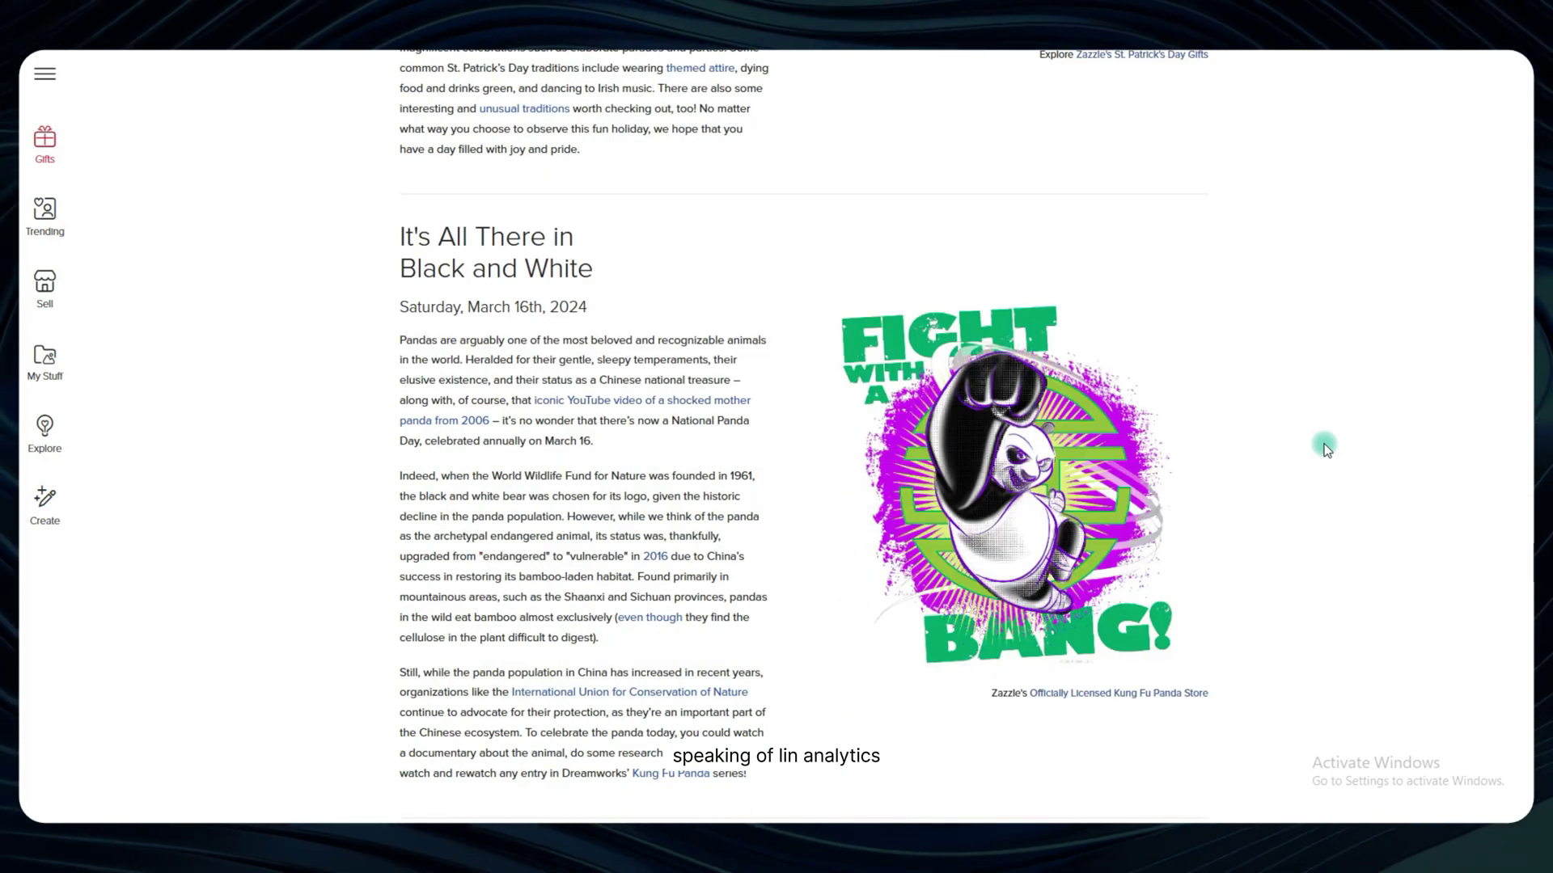
scroll(1326, 448, down, 4)
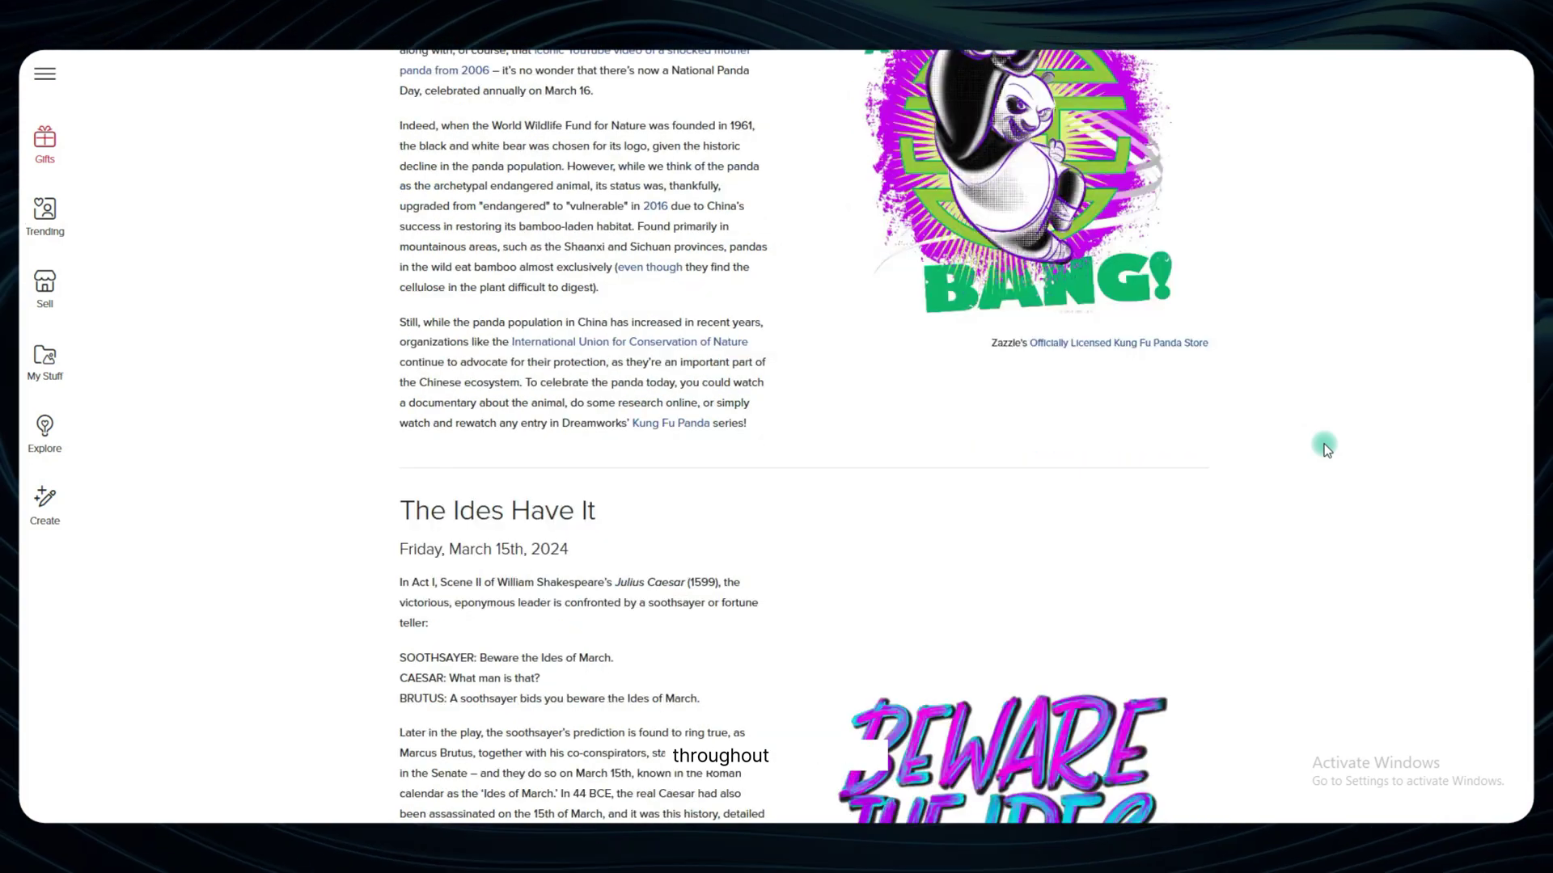
scroll(1327, 449, down, 2)
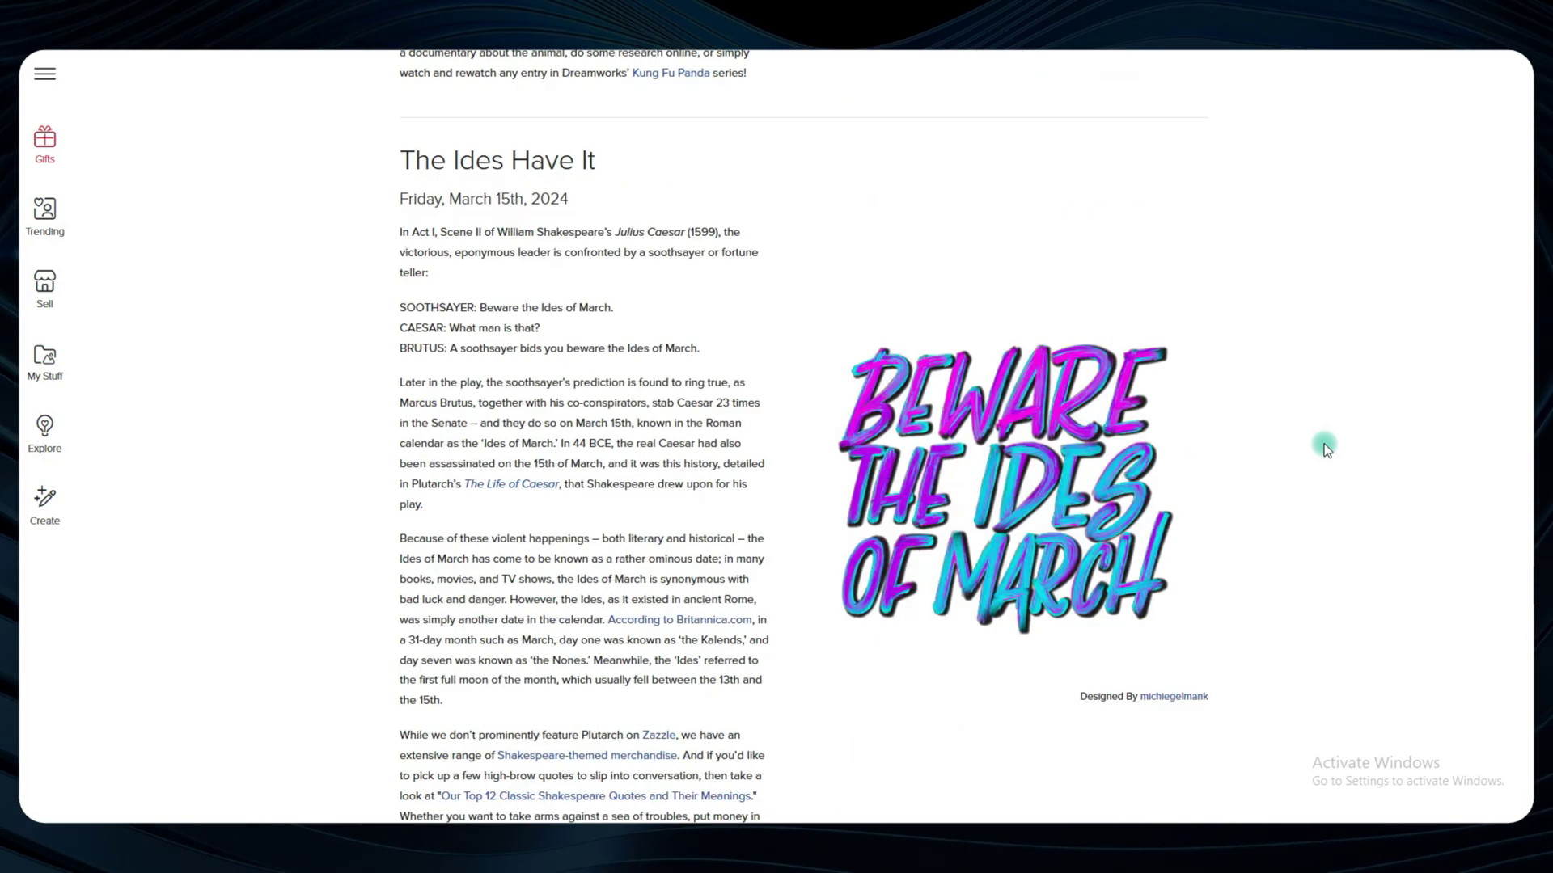
scroll(1327, 448, down, 4)
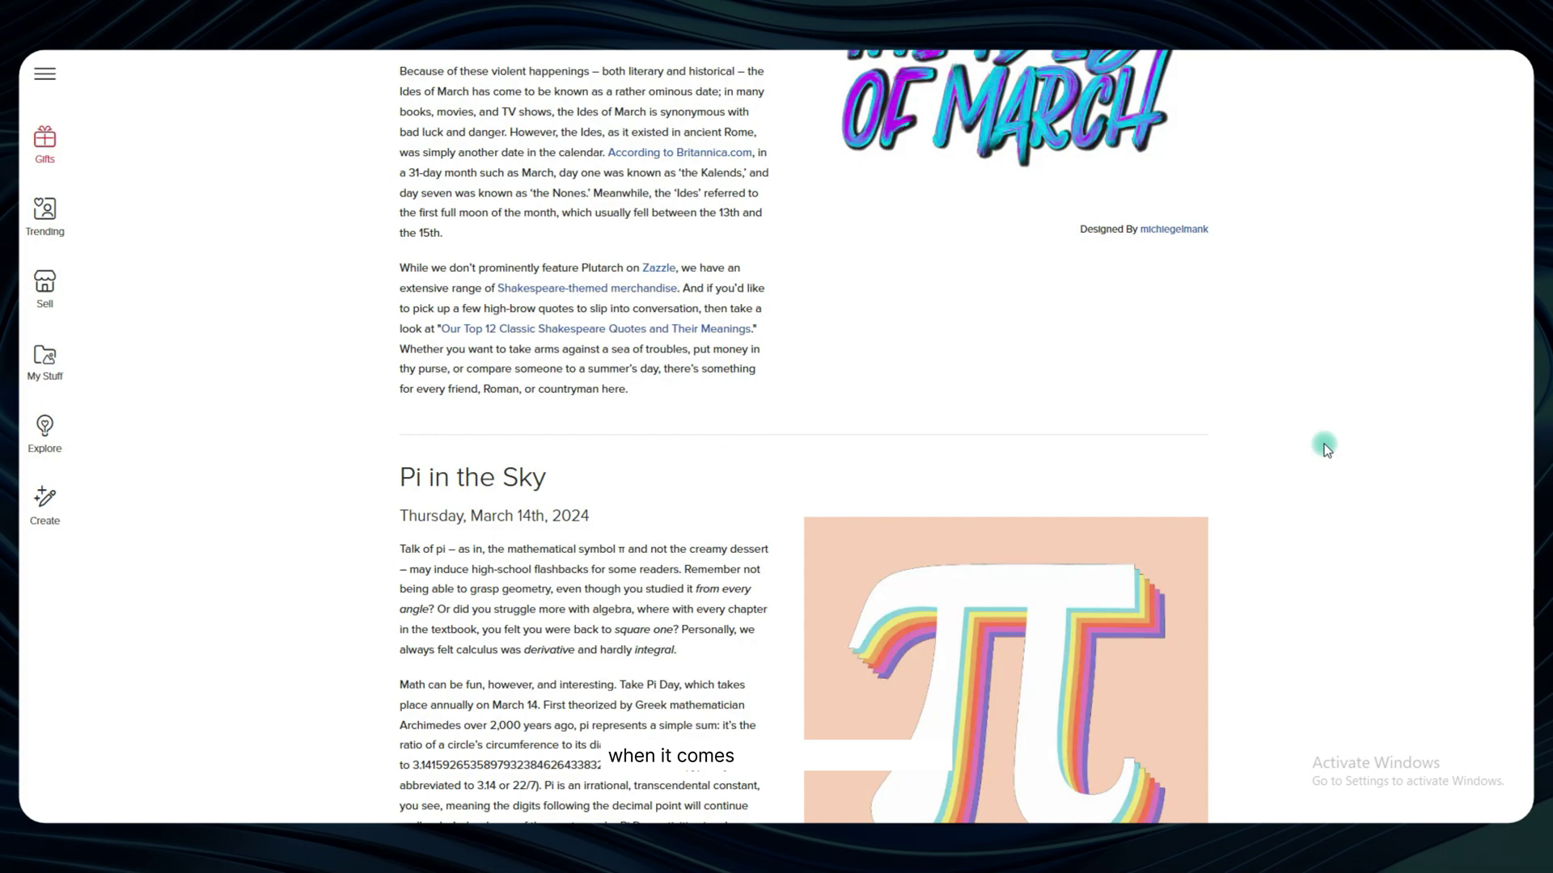
scroll(1327, 448, down, 2)
scroll(1327, 448, down, 3)
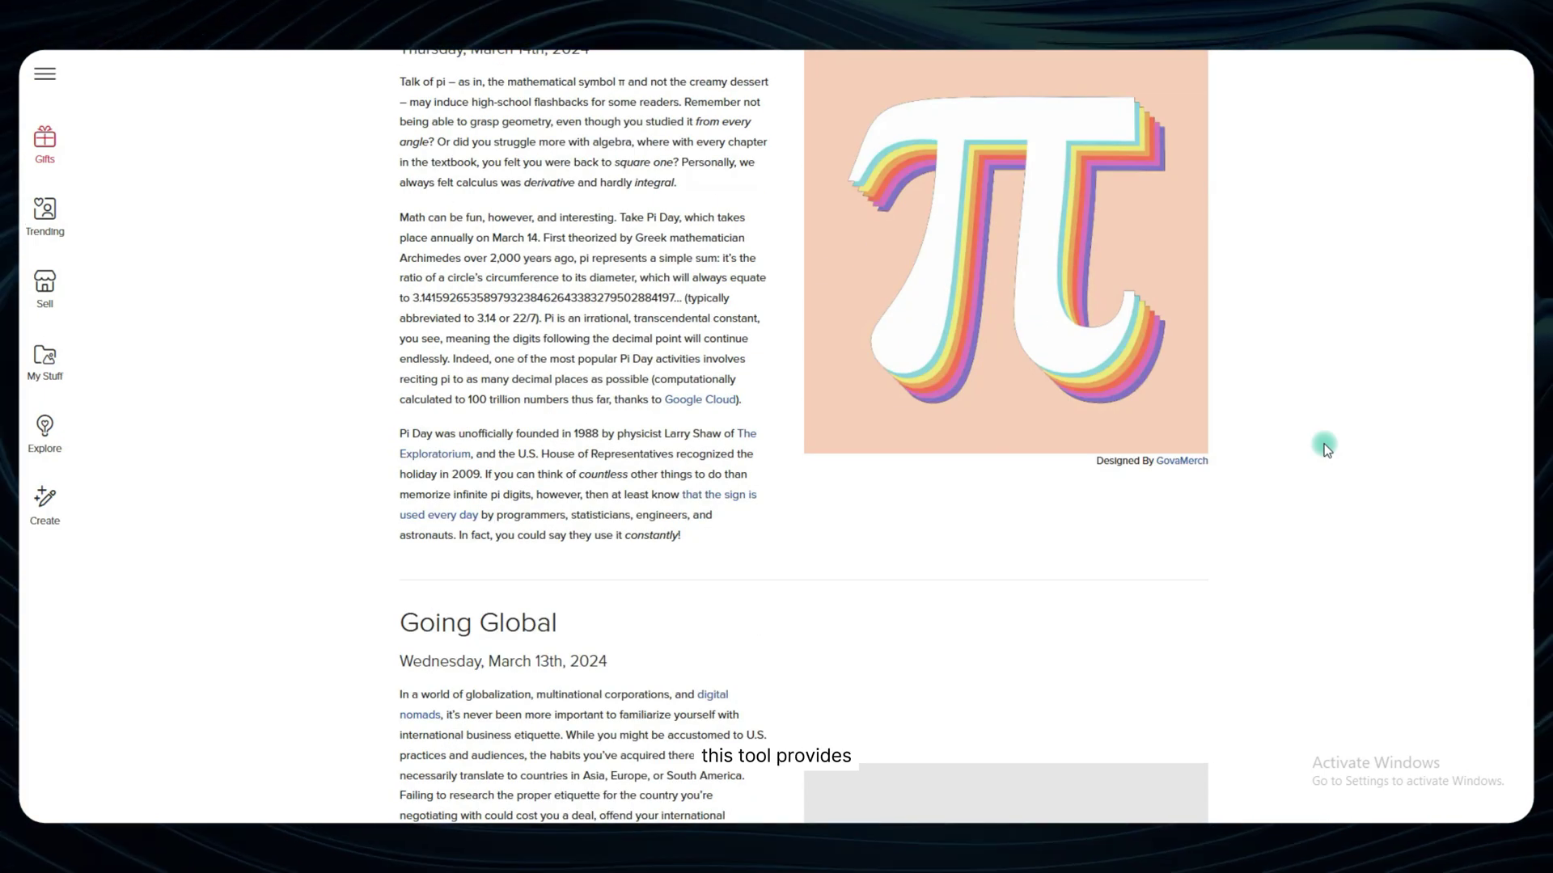
scroll(1327, 449, down, 2)
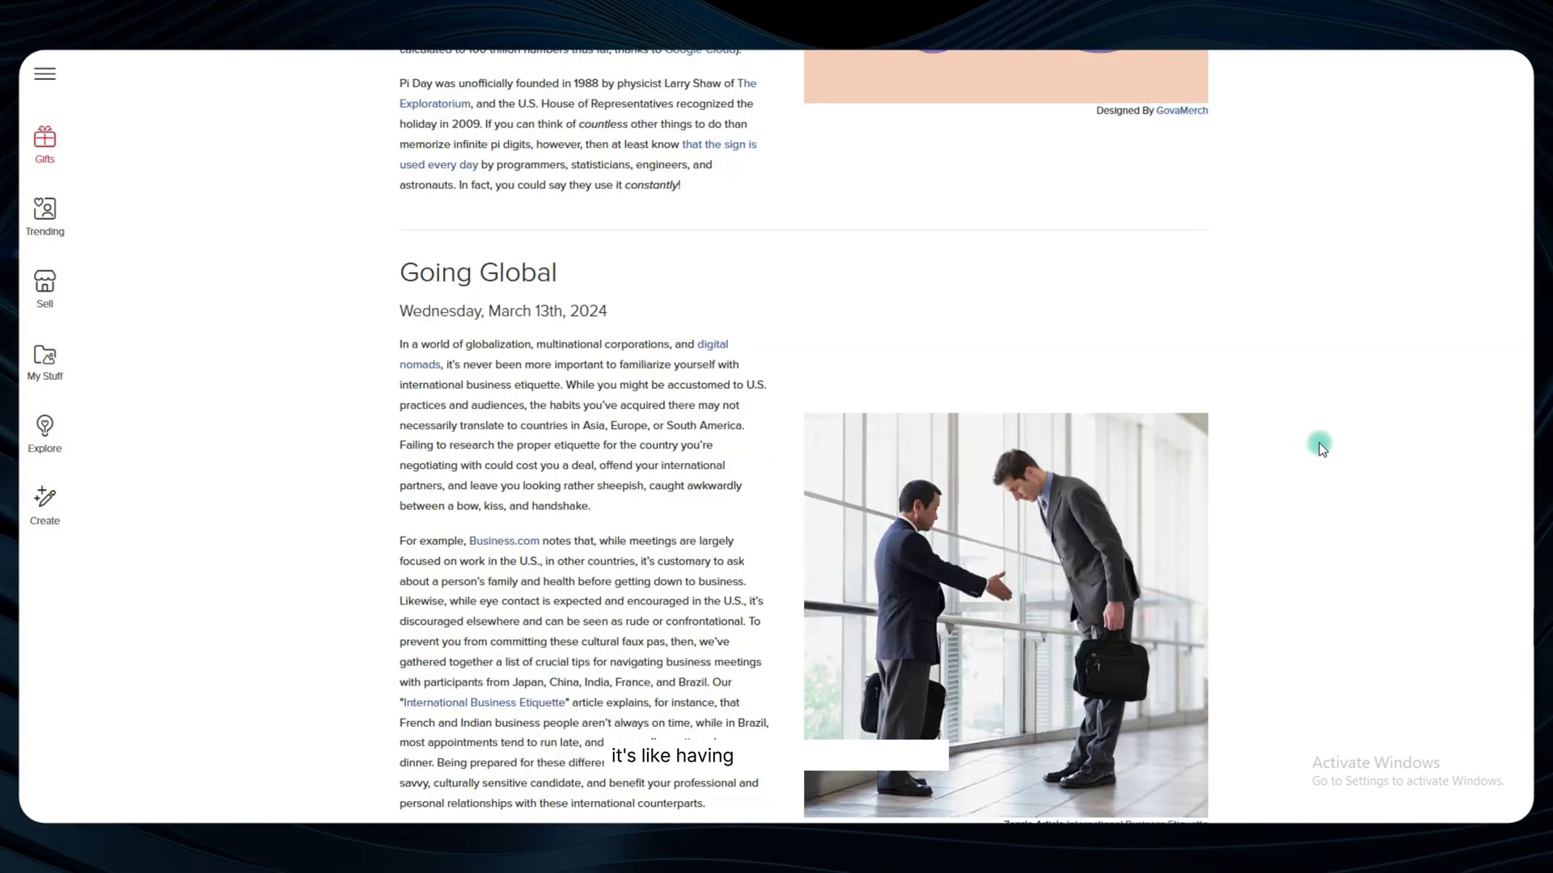
scroll(1320, 448, down, 1)
scroll(1320, 448, down, 3)
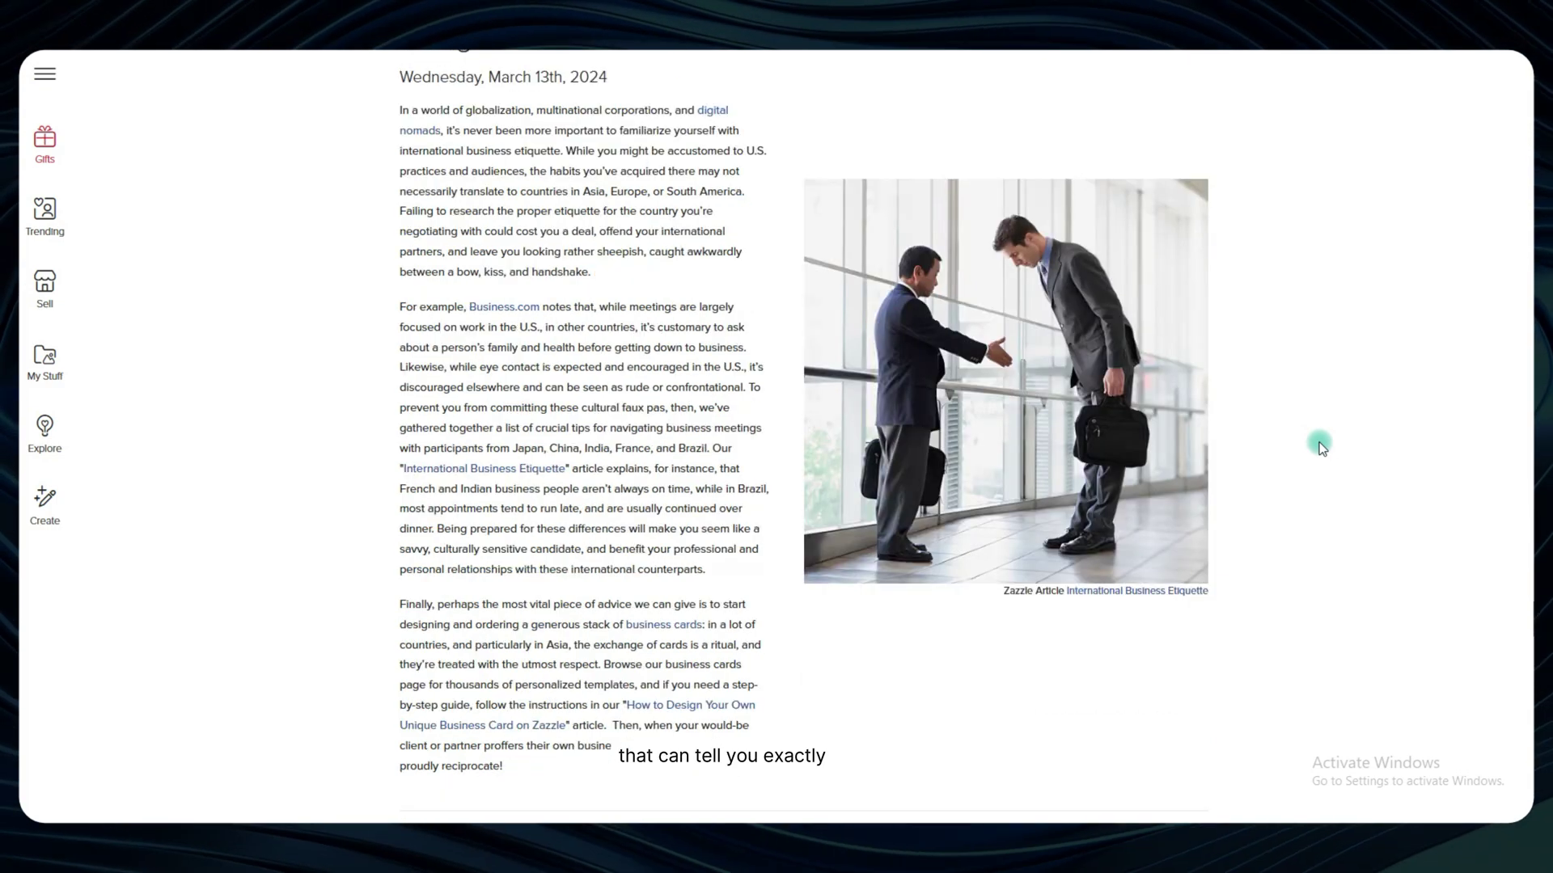
scroll(1319, 447, down, 1)
scroll(1320, 447, down, 3)
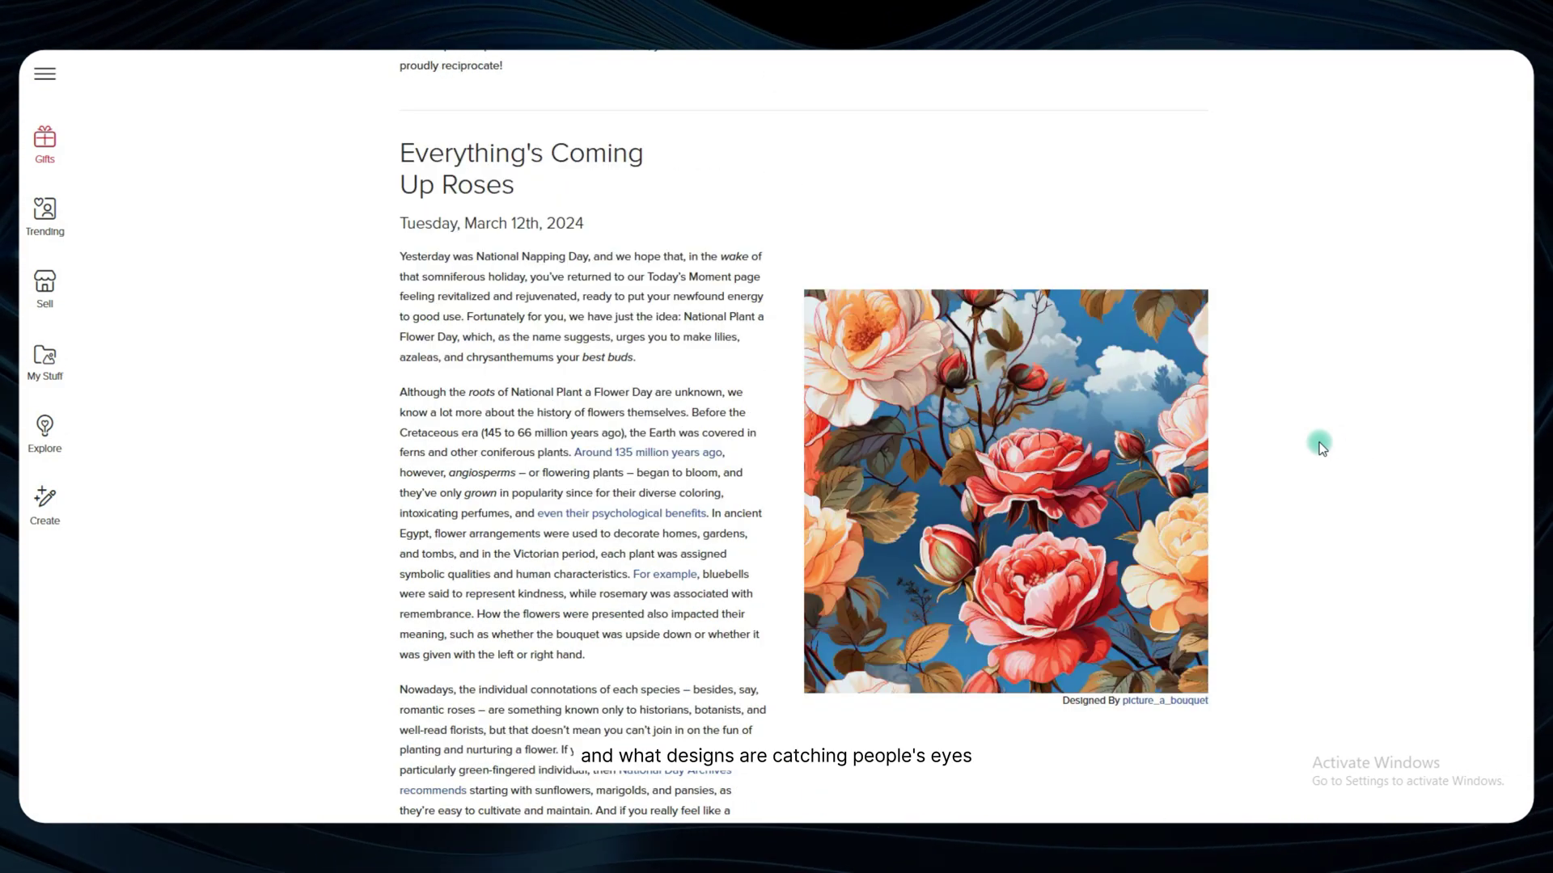
scroll(1319, 447, down, 4)
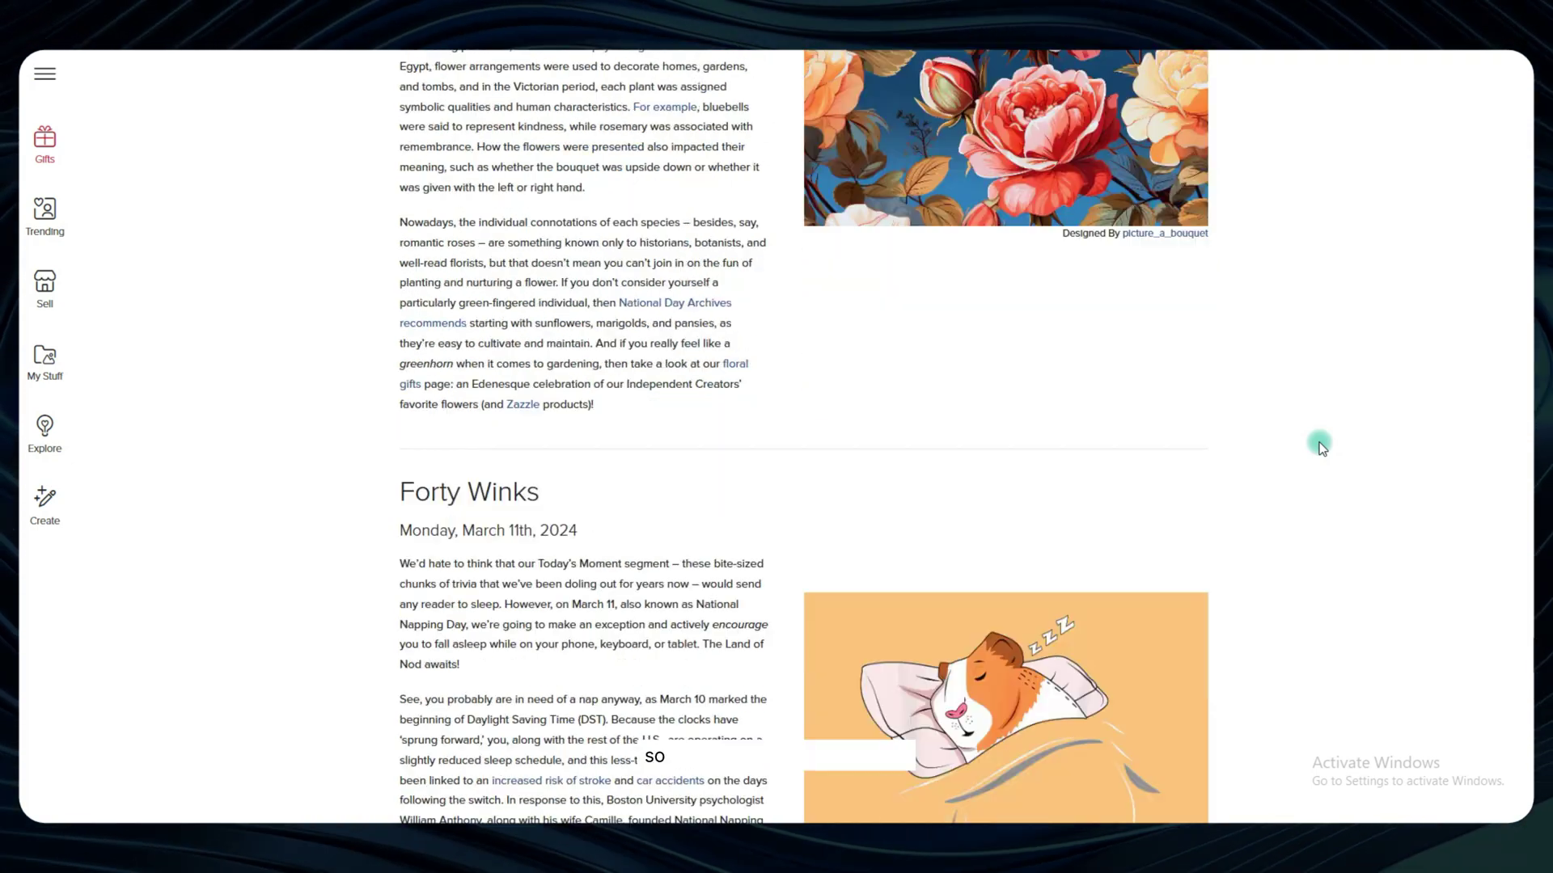
scroll(1320, 447, down, 2)
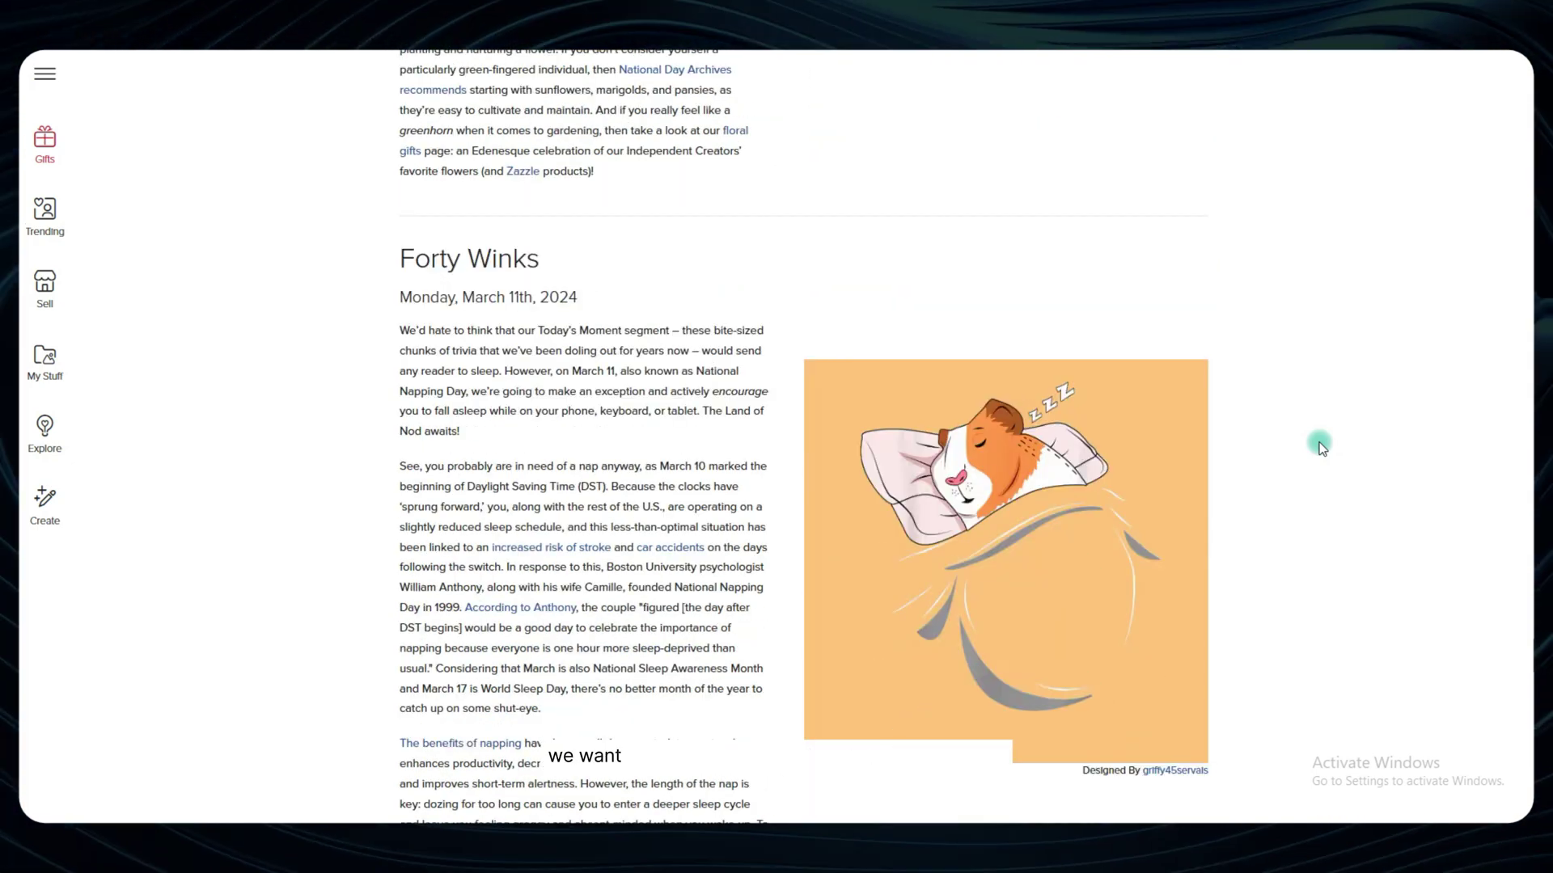
scroll(1320, 447, down, 1)
scroll(1320, 447, down, 1)
scroll(1319, 447, down, 2)
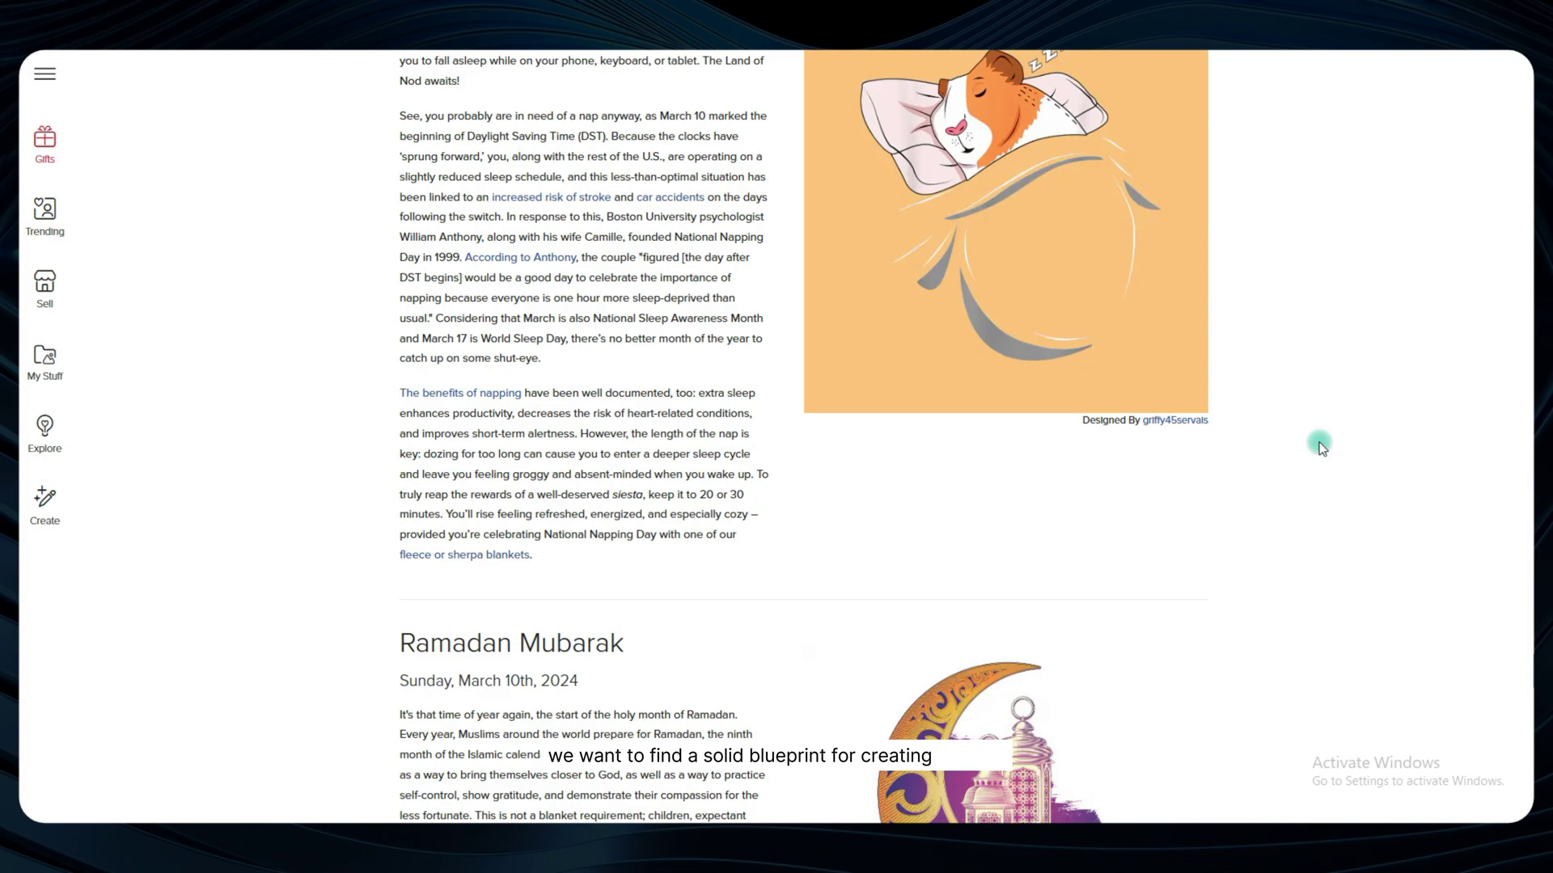
scroll(1319, 447, down, 2)
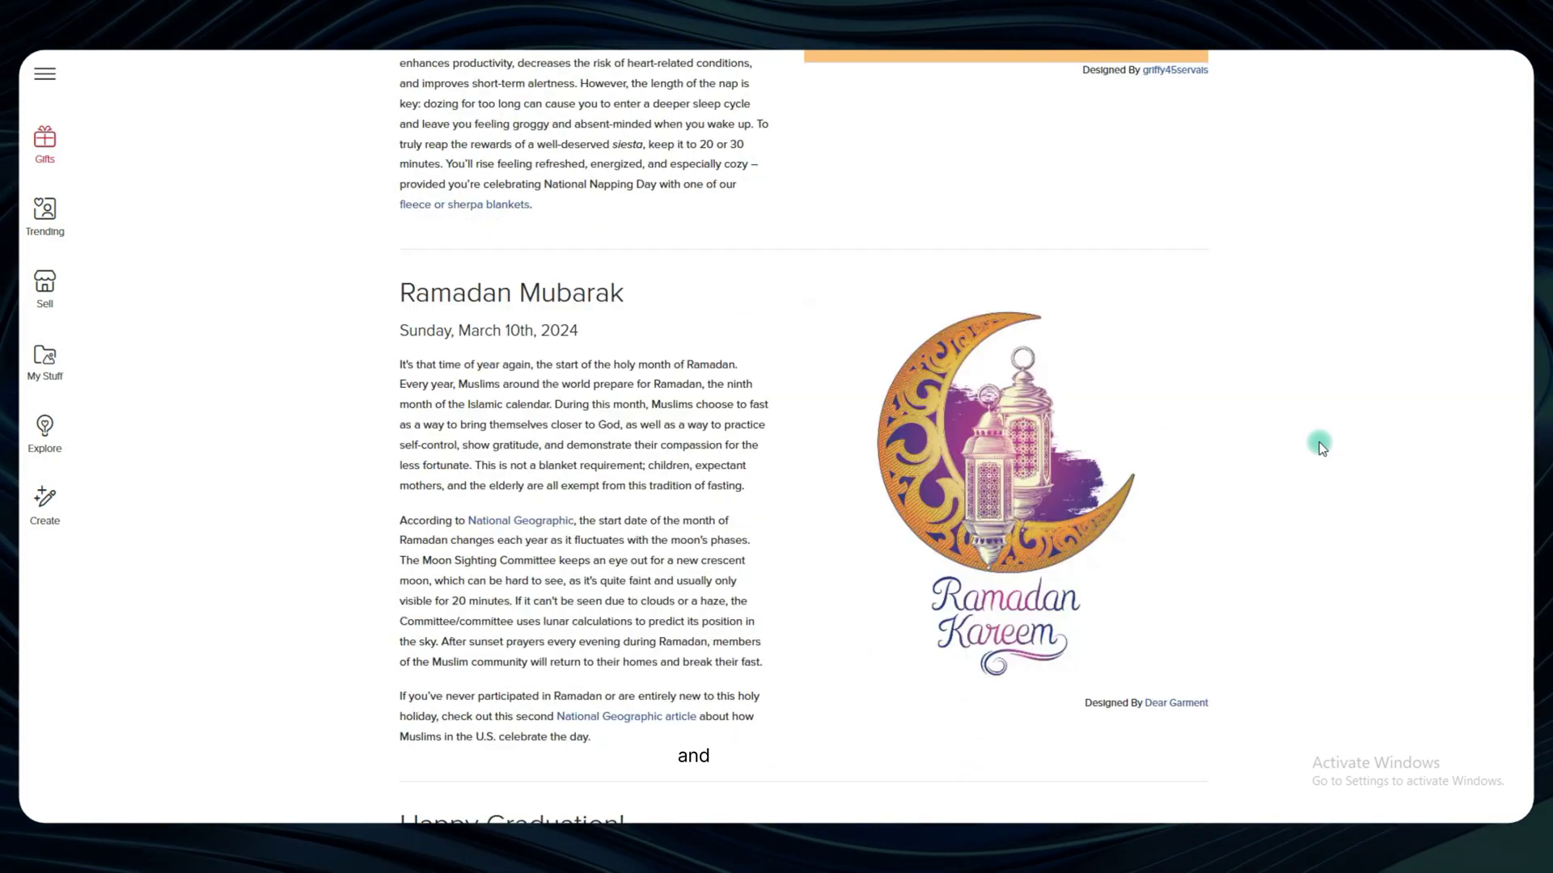
scroll(1320, 448, down, 4)
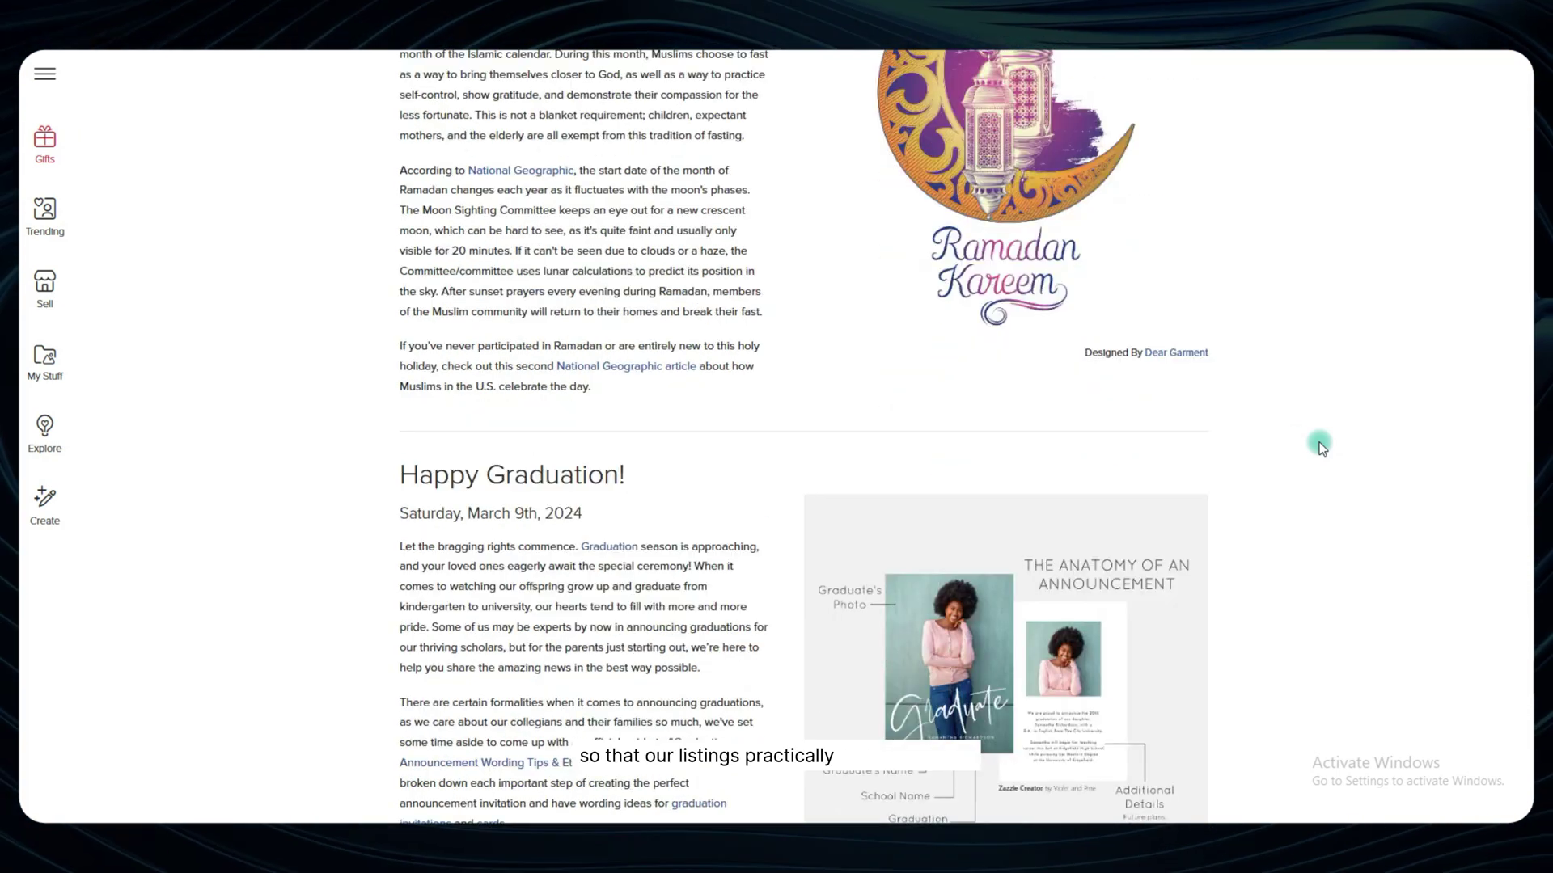
scroll(1320, 447, down, 4)
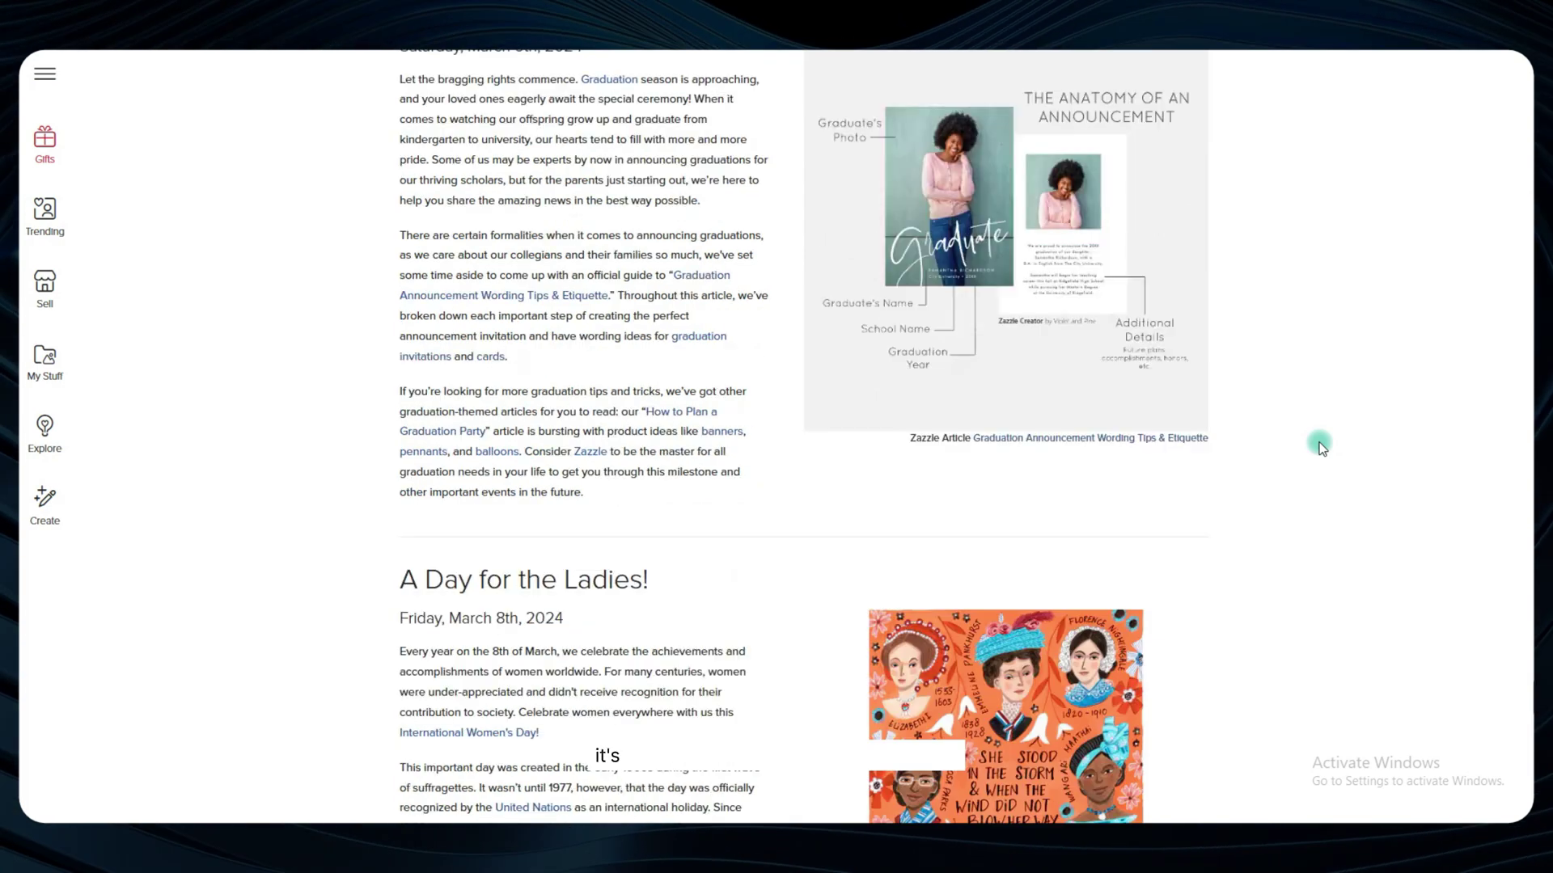
scroll(1320, 447, down, 4)
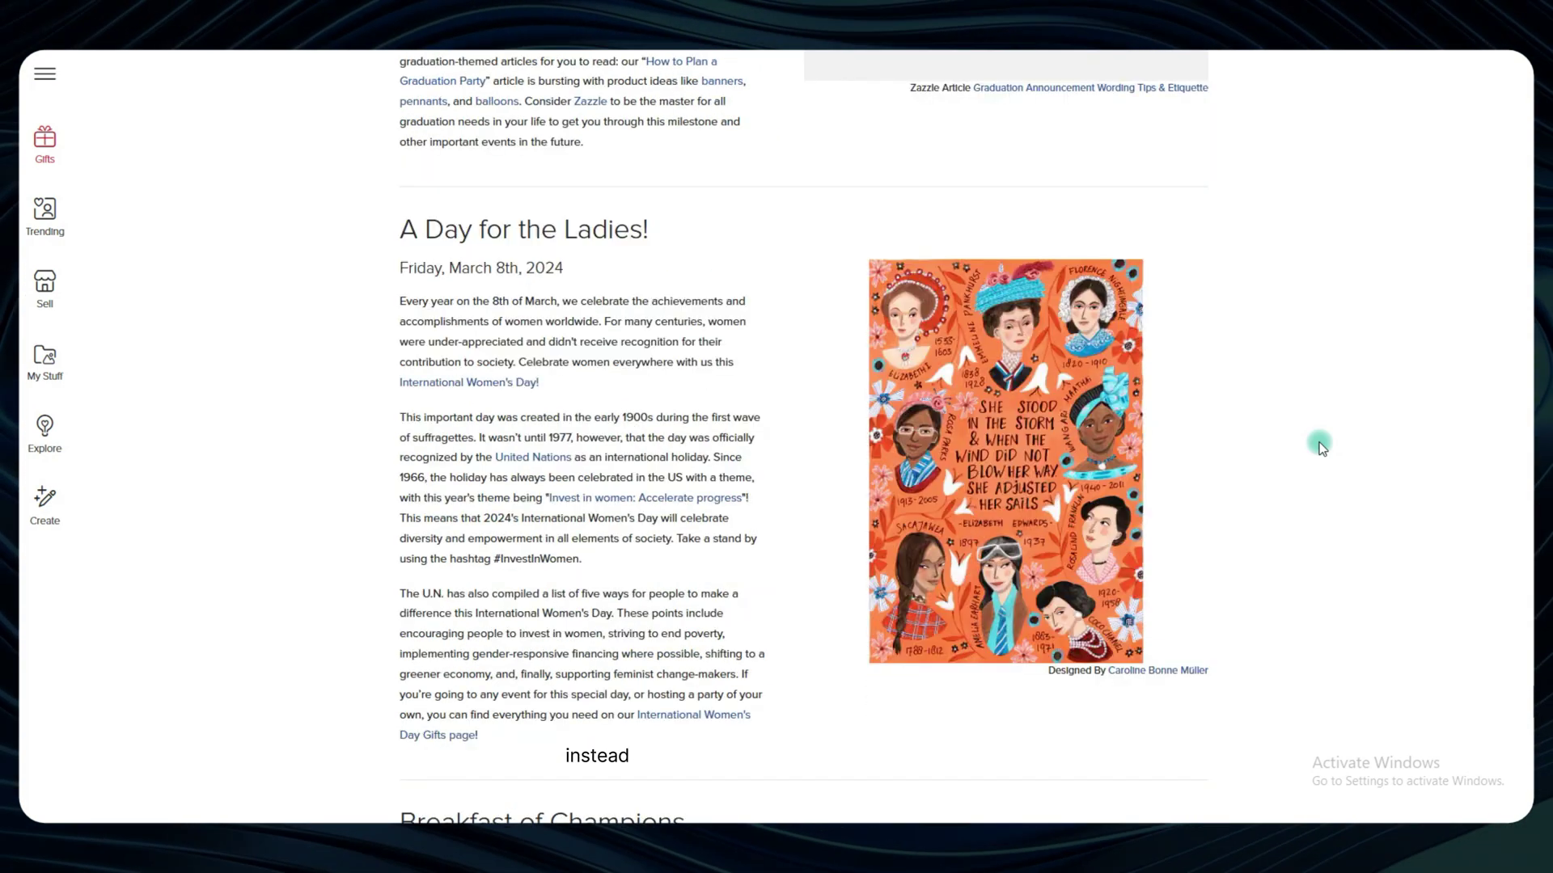
scroll(1320, 447, down, 1)
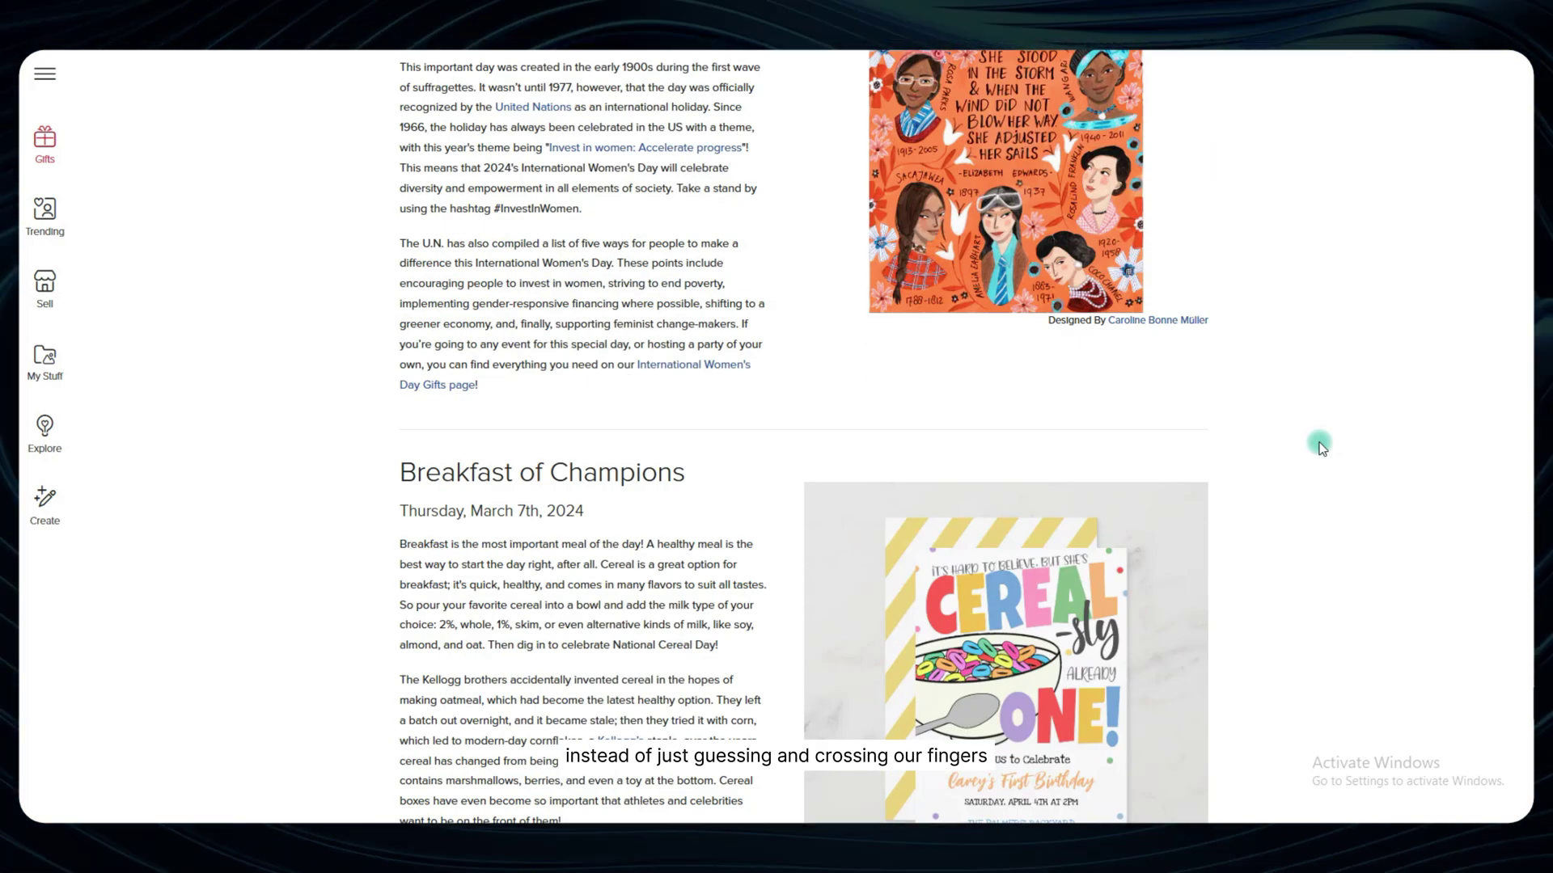
scroll(1319, 447, down, 2)
scroll(1320, 447, down, 1)
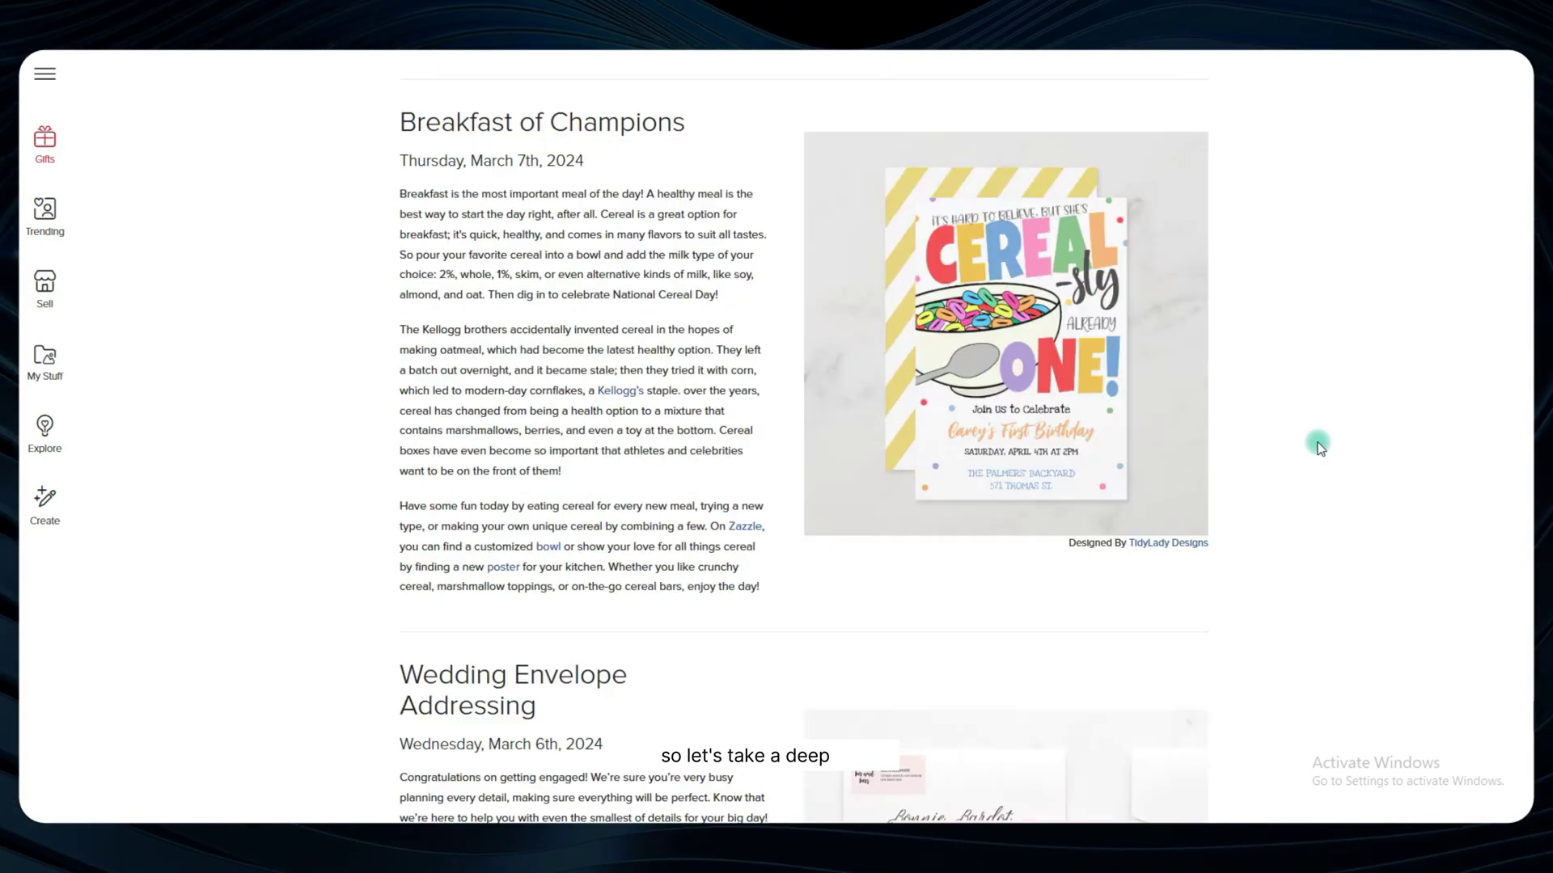
scroll(1319, 447, down, 3)
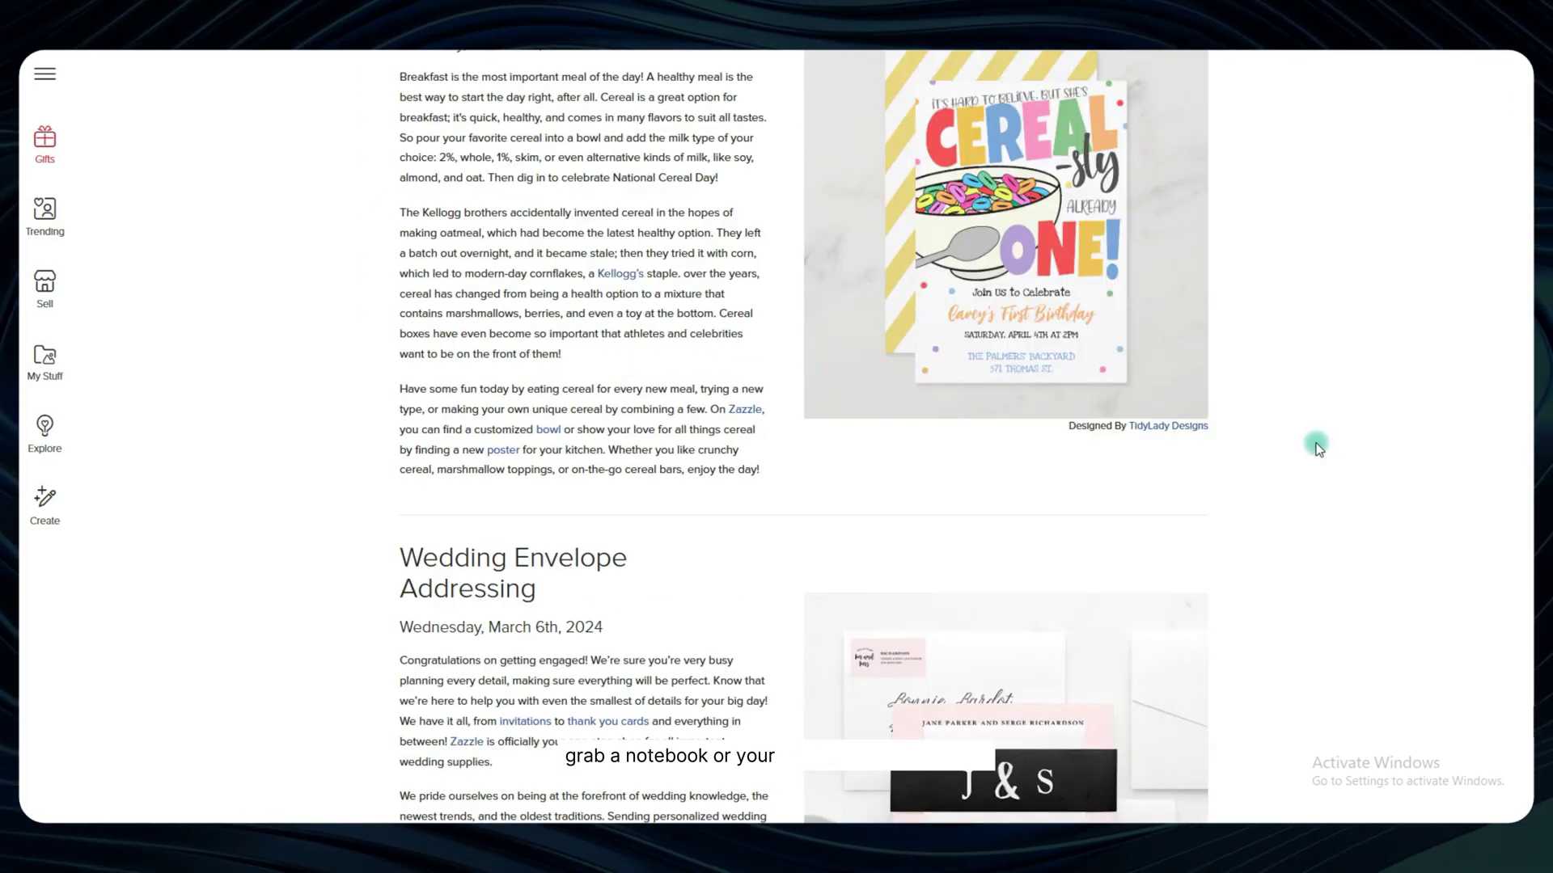
scroll(1319, 447, down, 4)
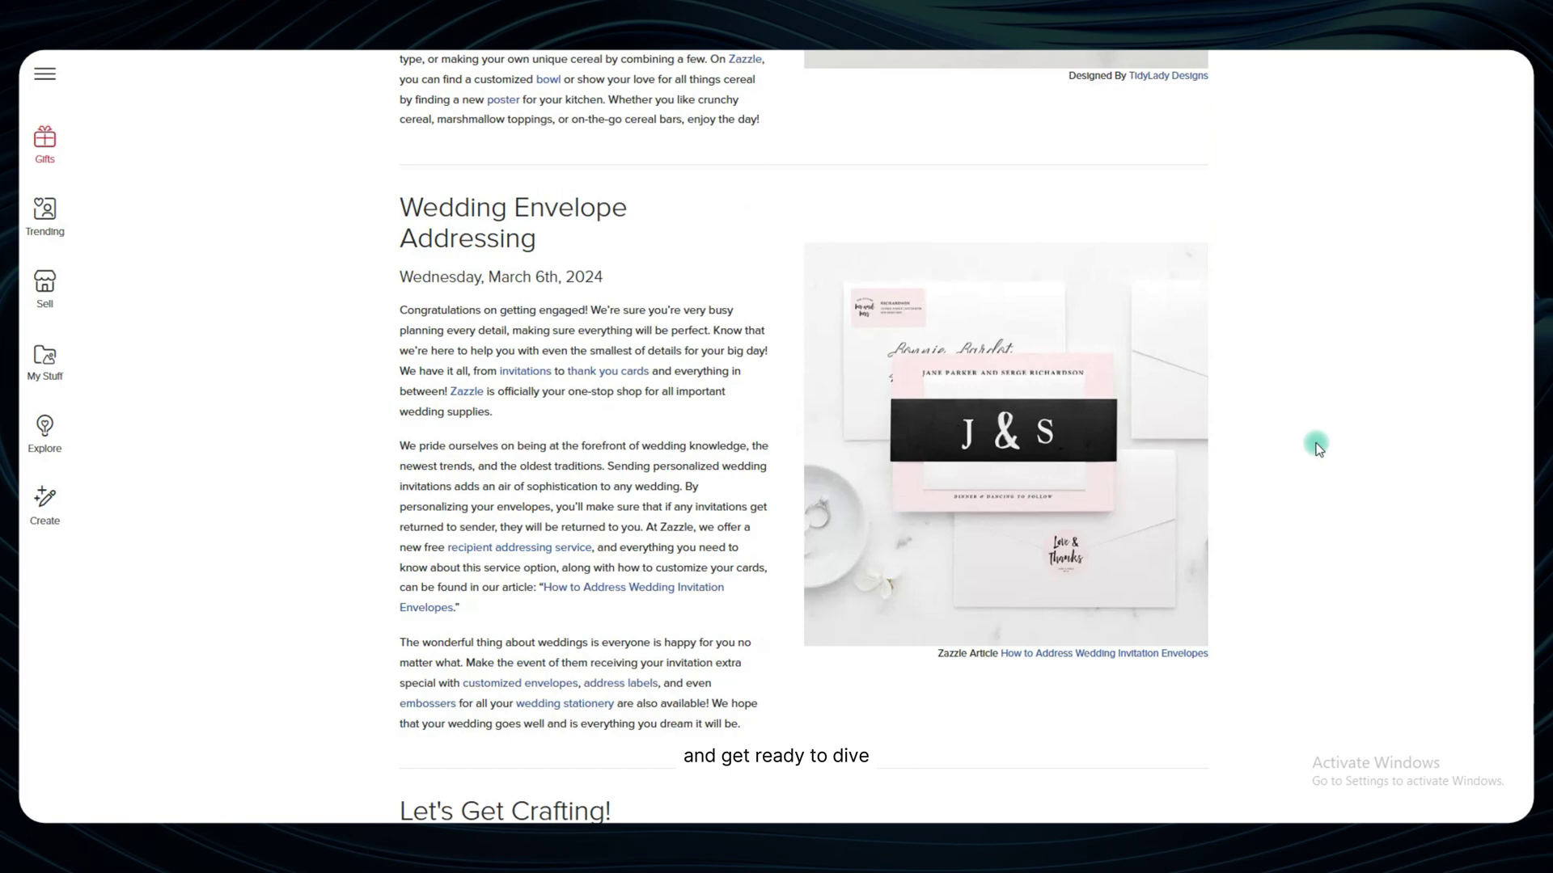
scroll(1316, 447, down, 4)
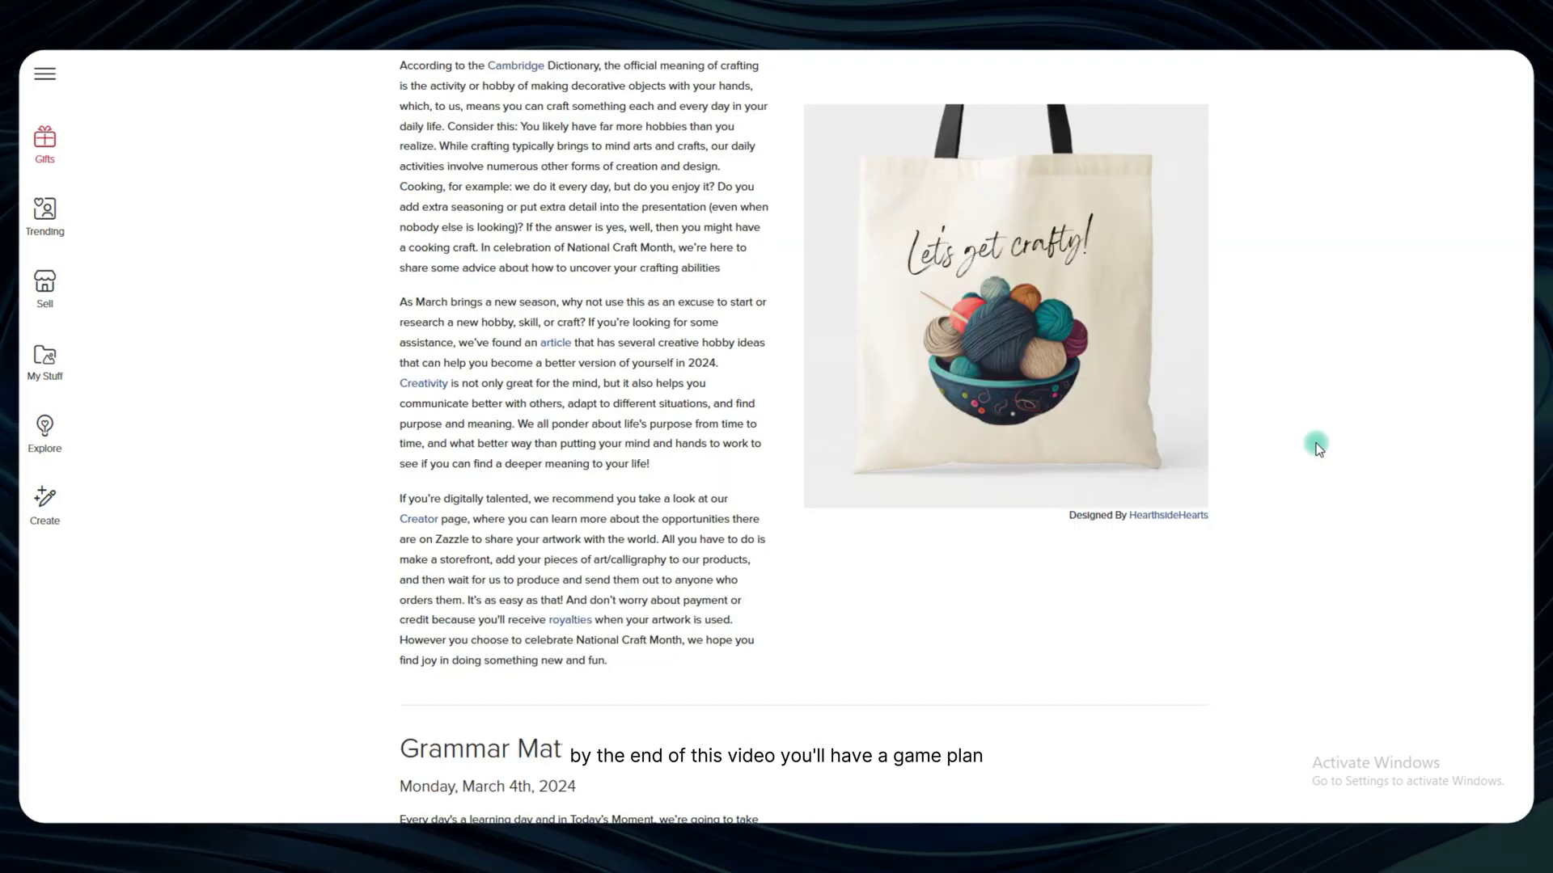
scroll(1316, 447, down, 1)
scroll(1316, 446, down, 1)
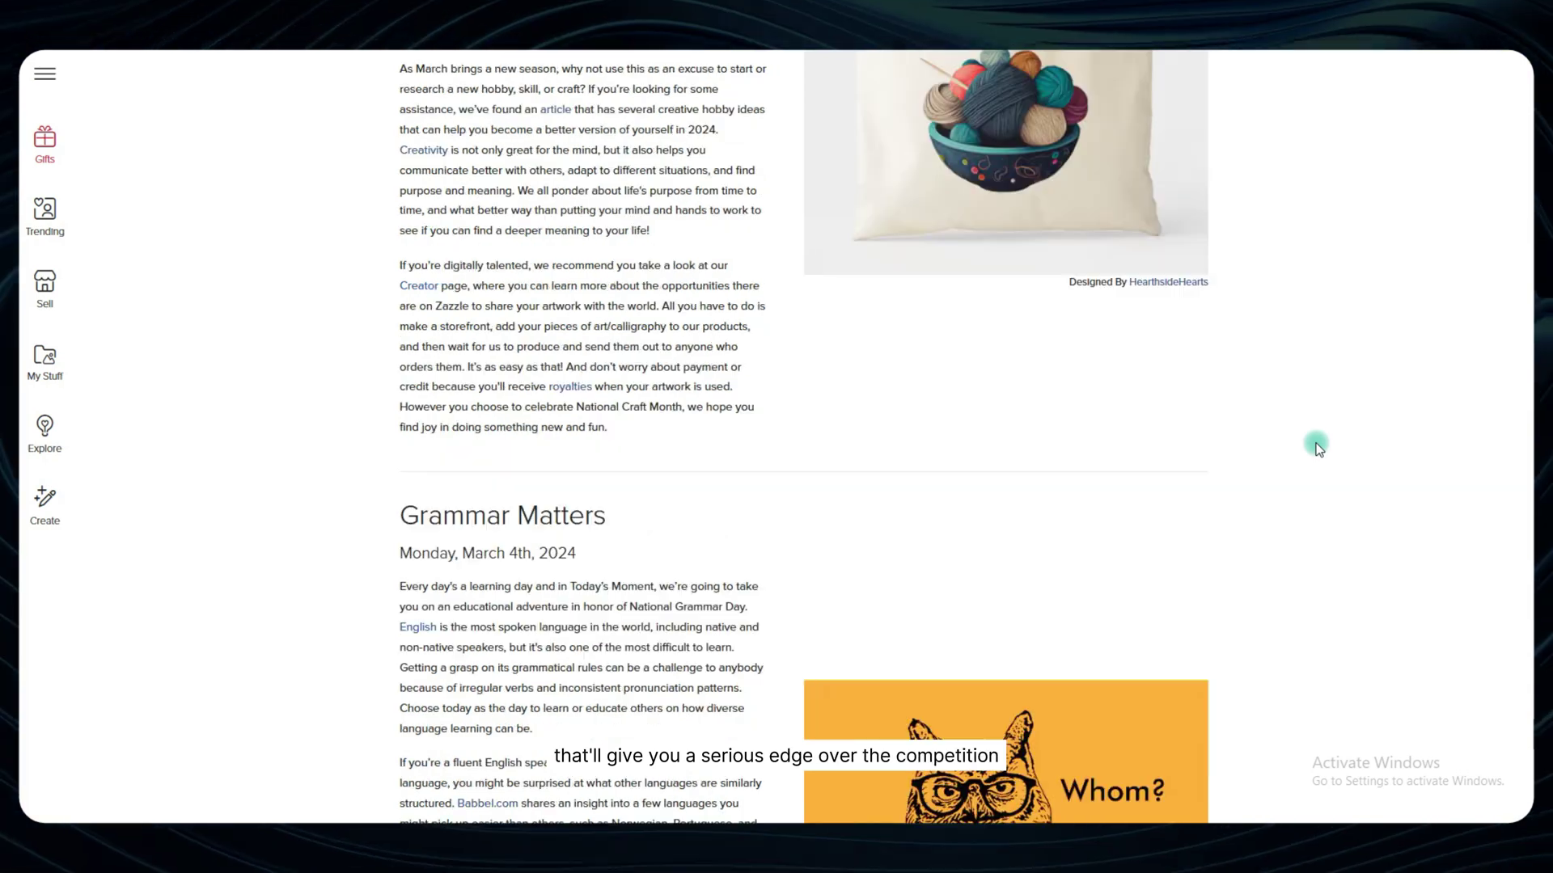
scroll(1316, 446, down, 1)
scroll(1316, 447, down, 1)
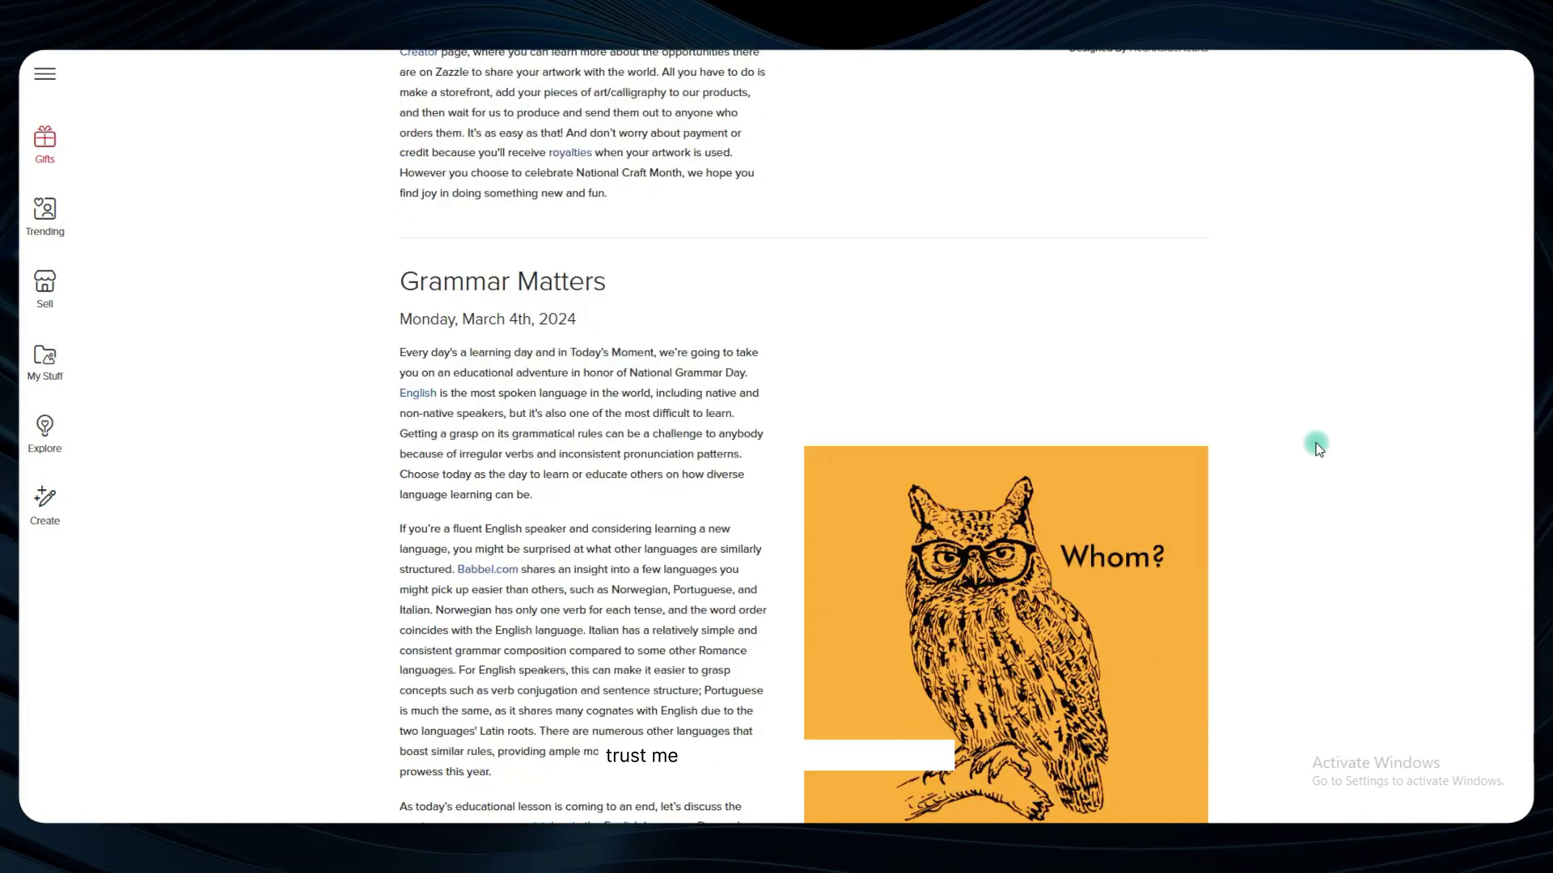
scroll(1316, 446, down, 4)
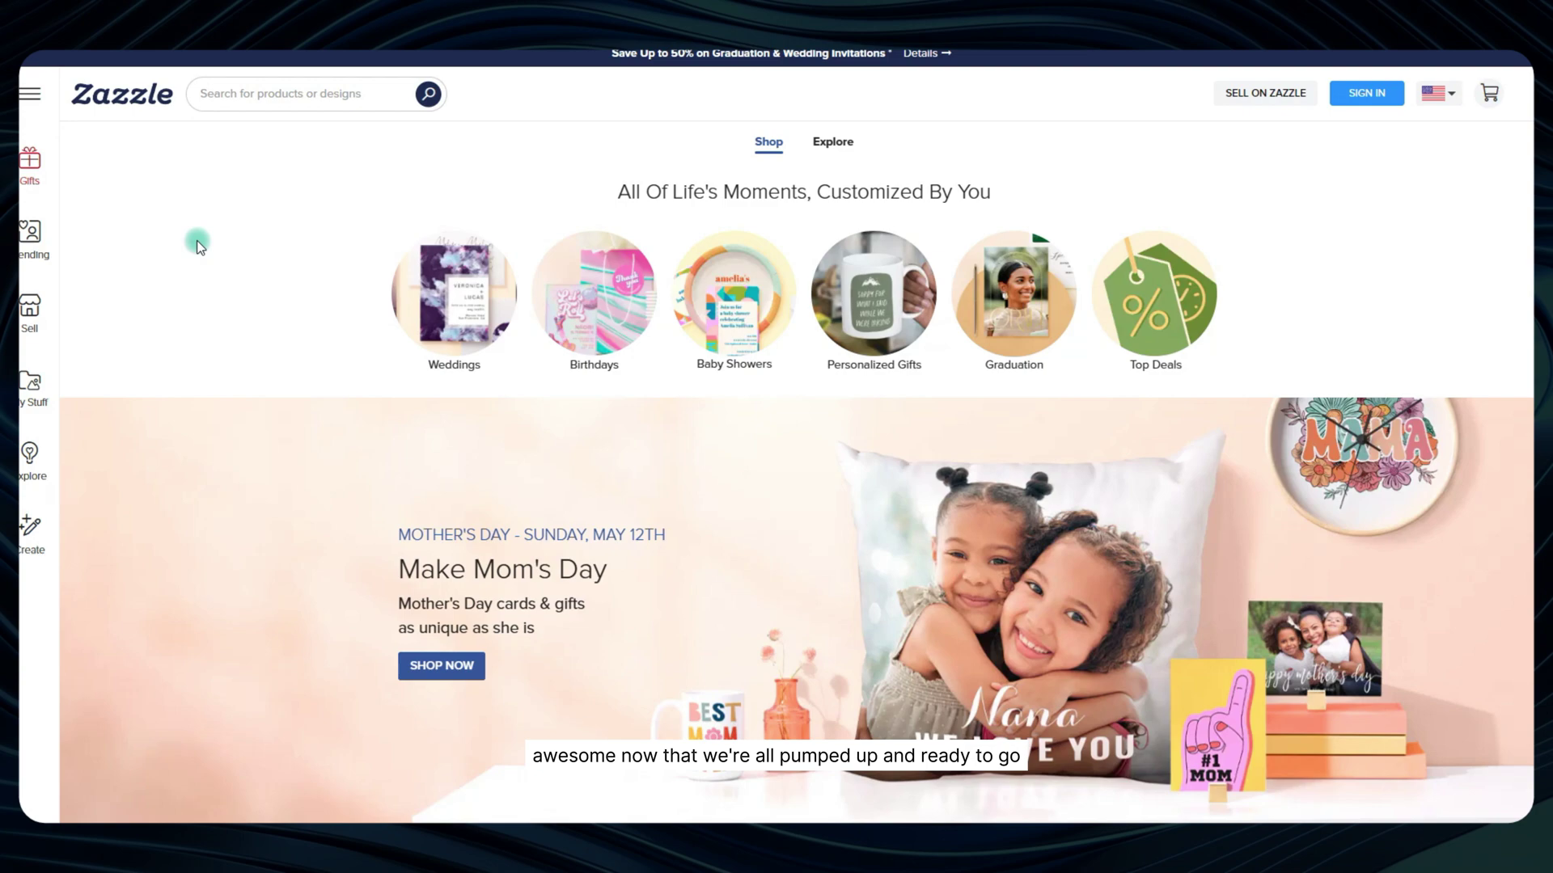
- Search for 'Business supplies' to show suggested keywords with result counts like 566.08K
click(241, 105)
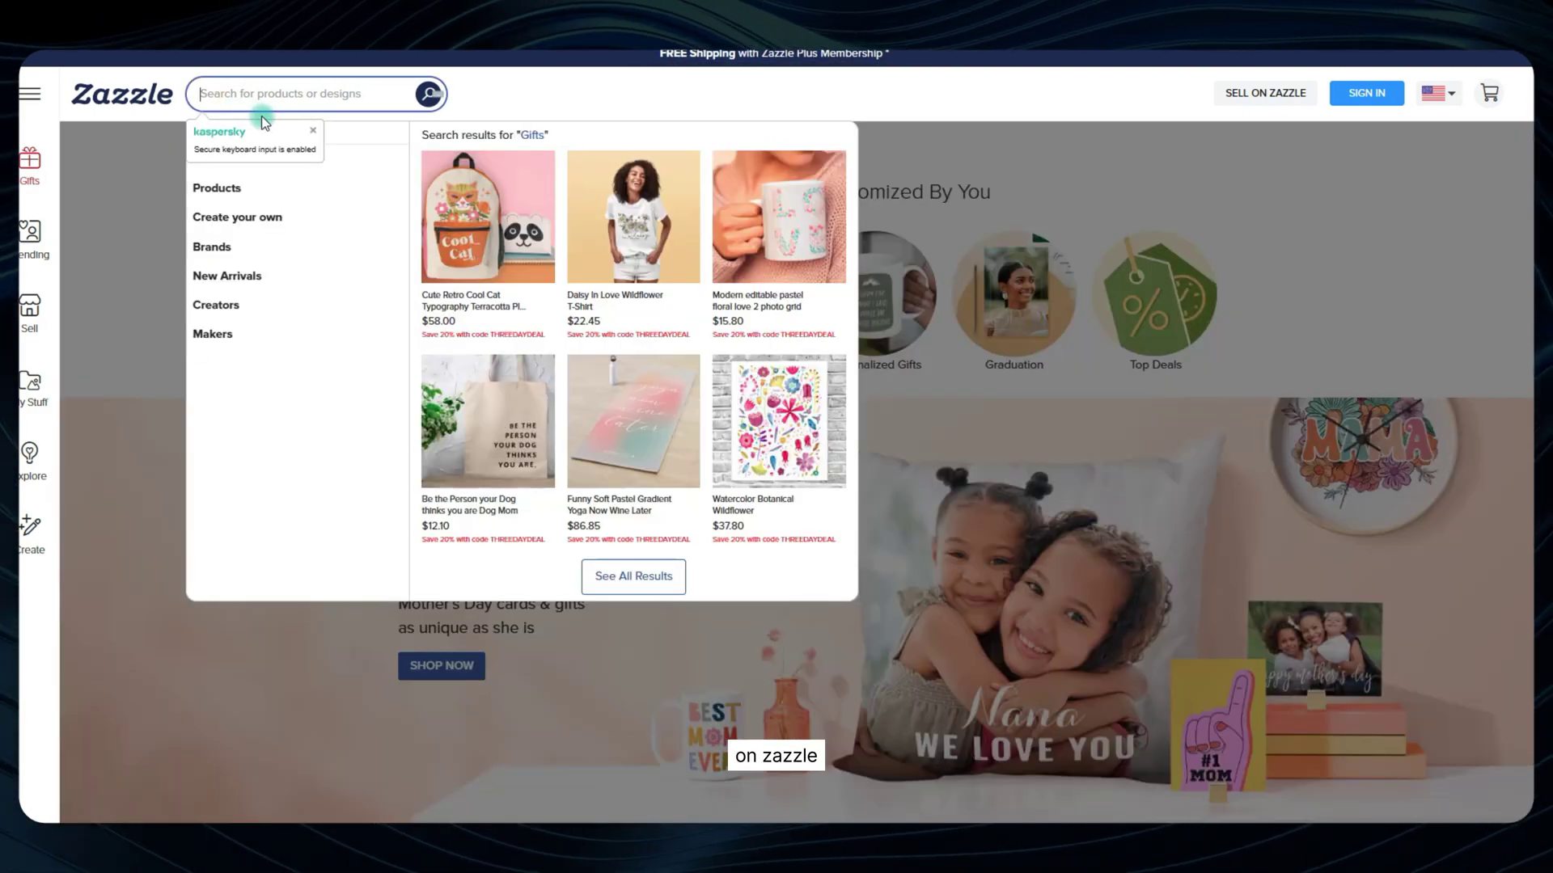
click(163, 207)
click(306, 94)
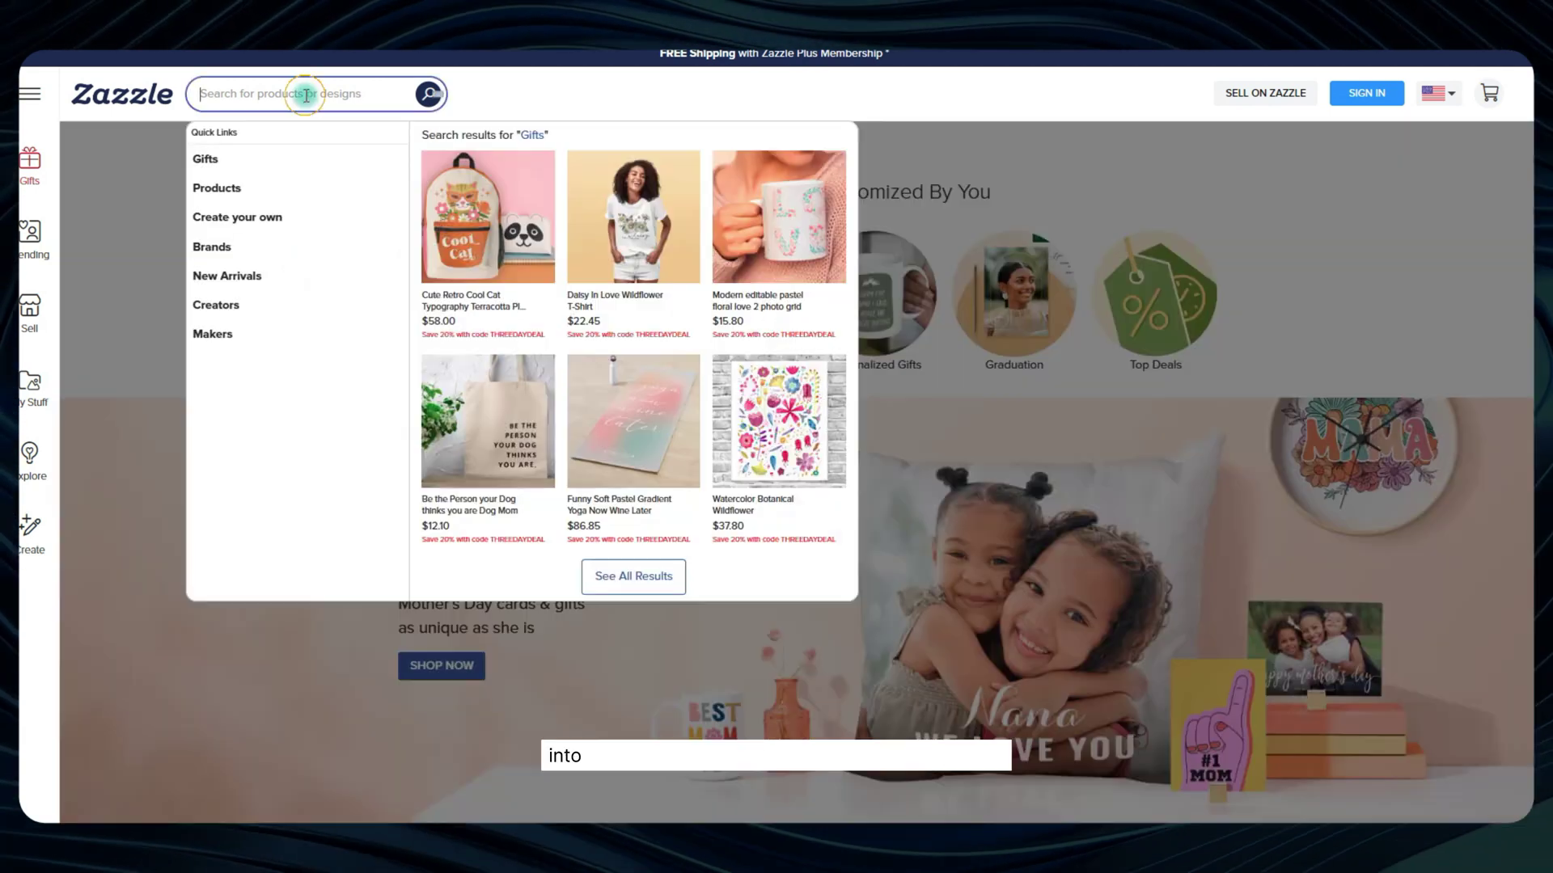
text(Business supplies)
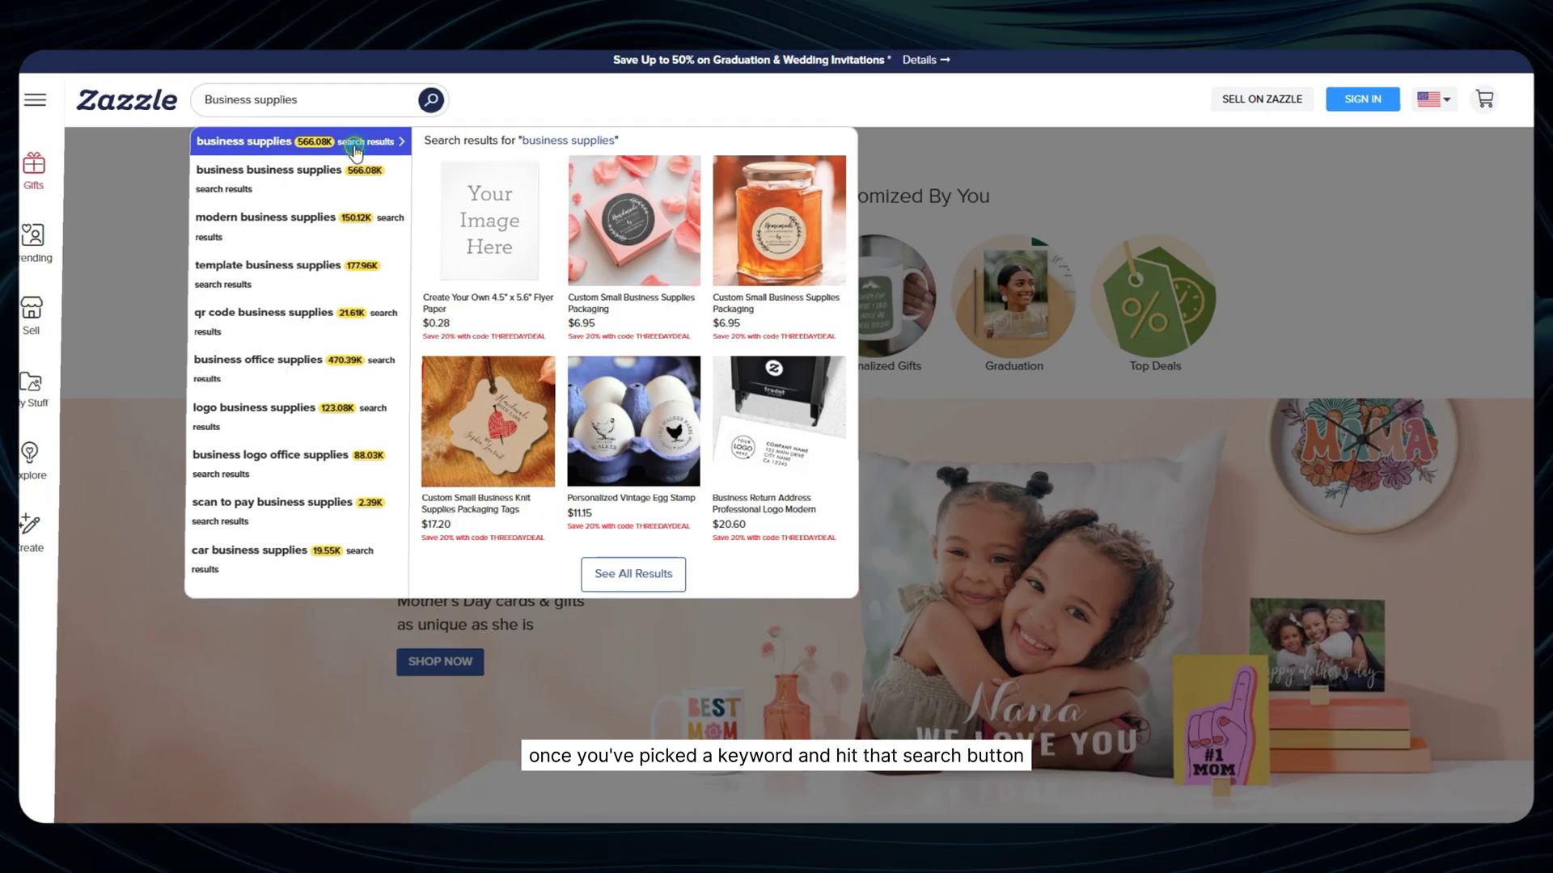
click(351, 137)
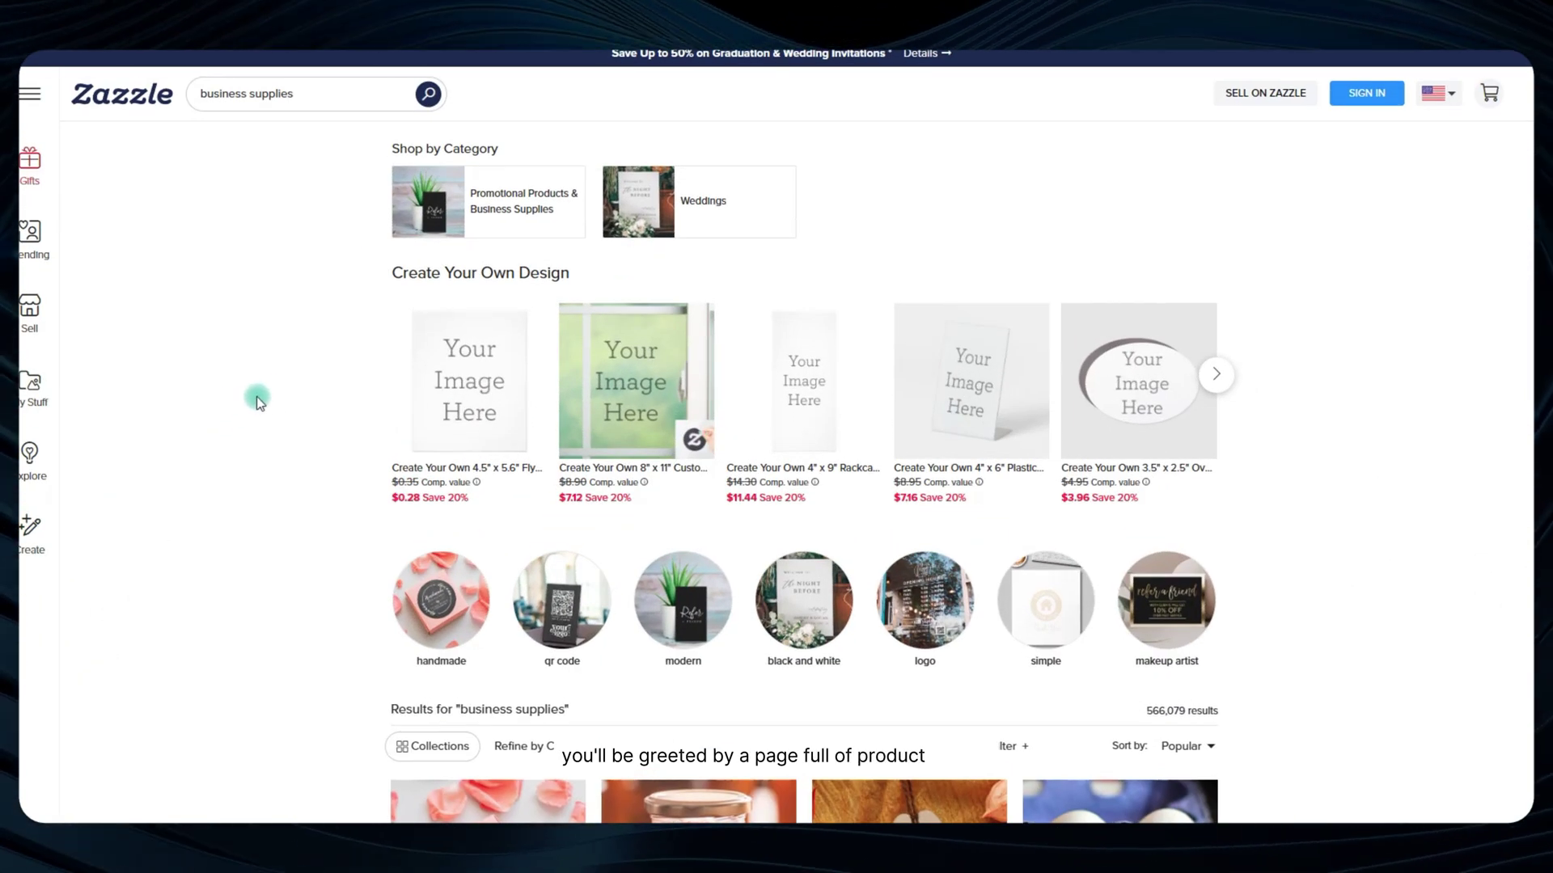
scroll(265, 412, down, 3)
scroll(265, 413, down, 2)
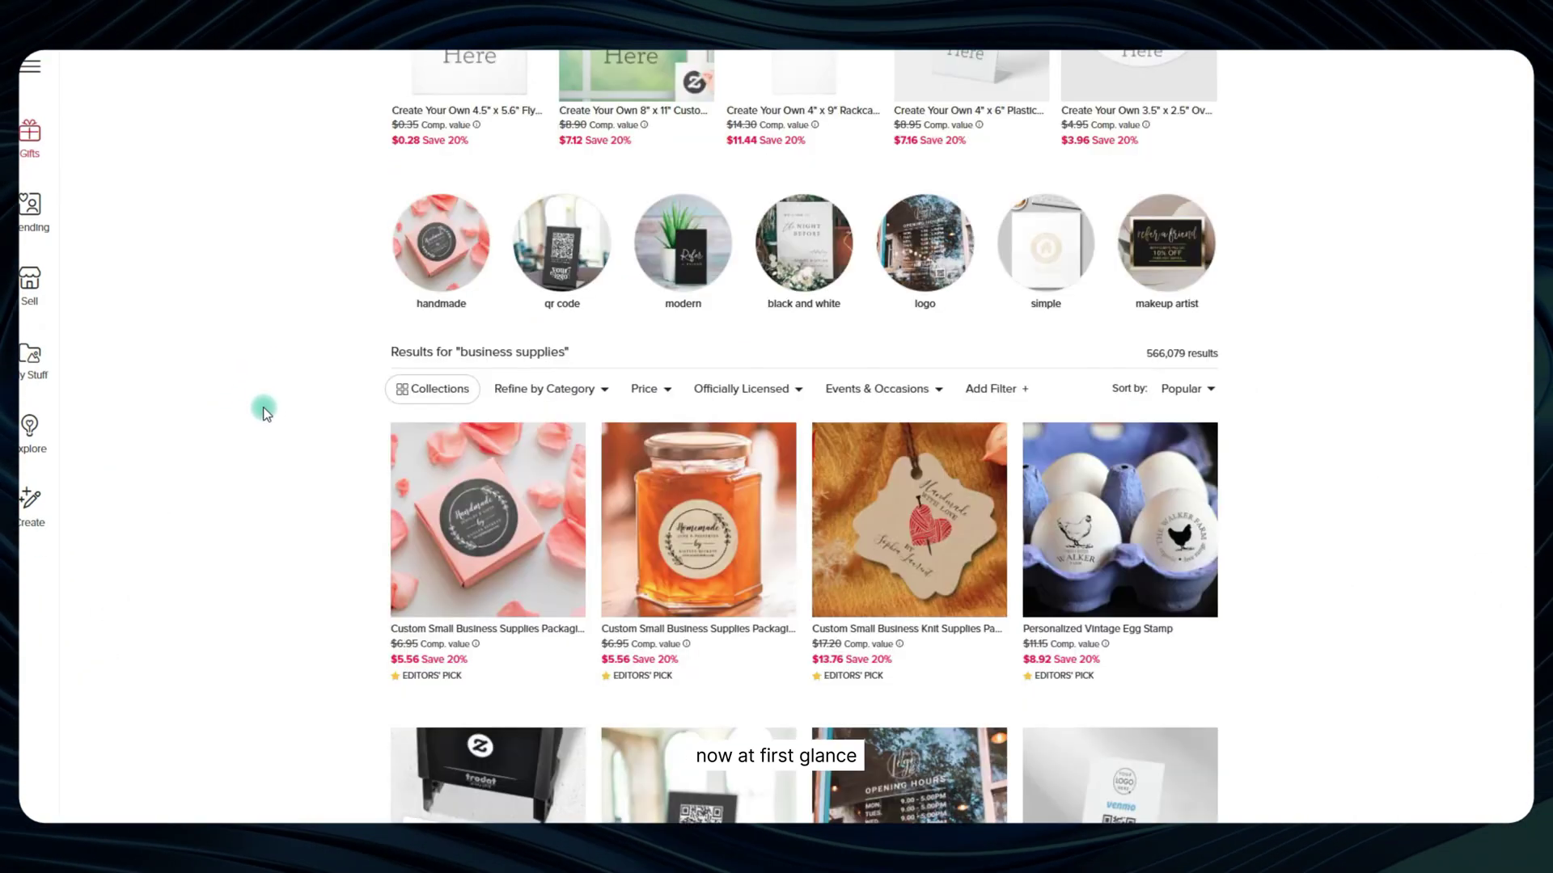
scroll(265, 413, up, 5)
scroll(263, 406, down, 10)
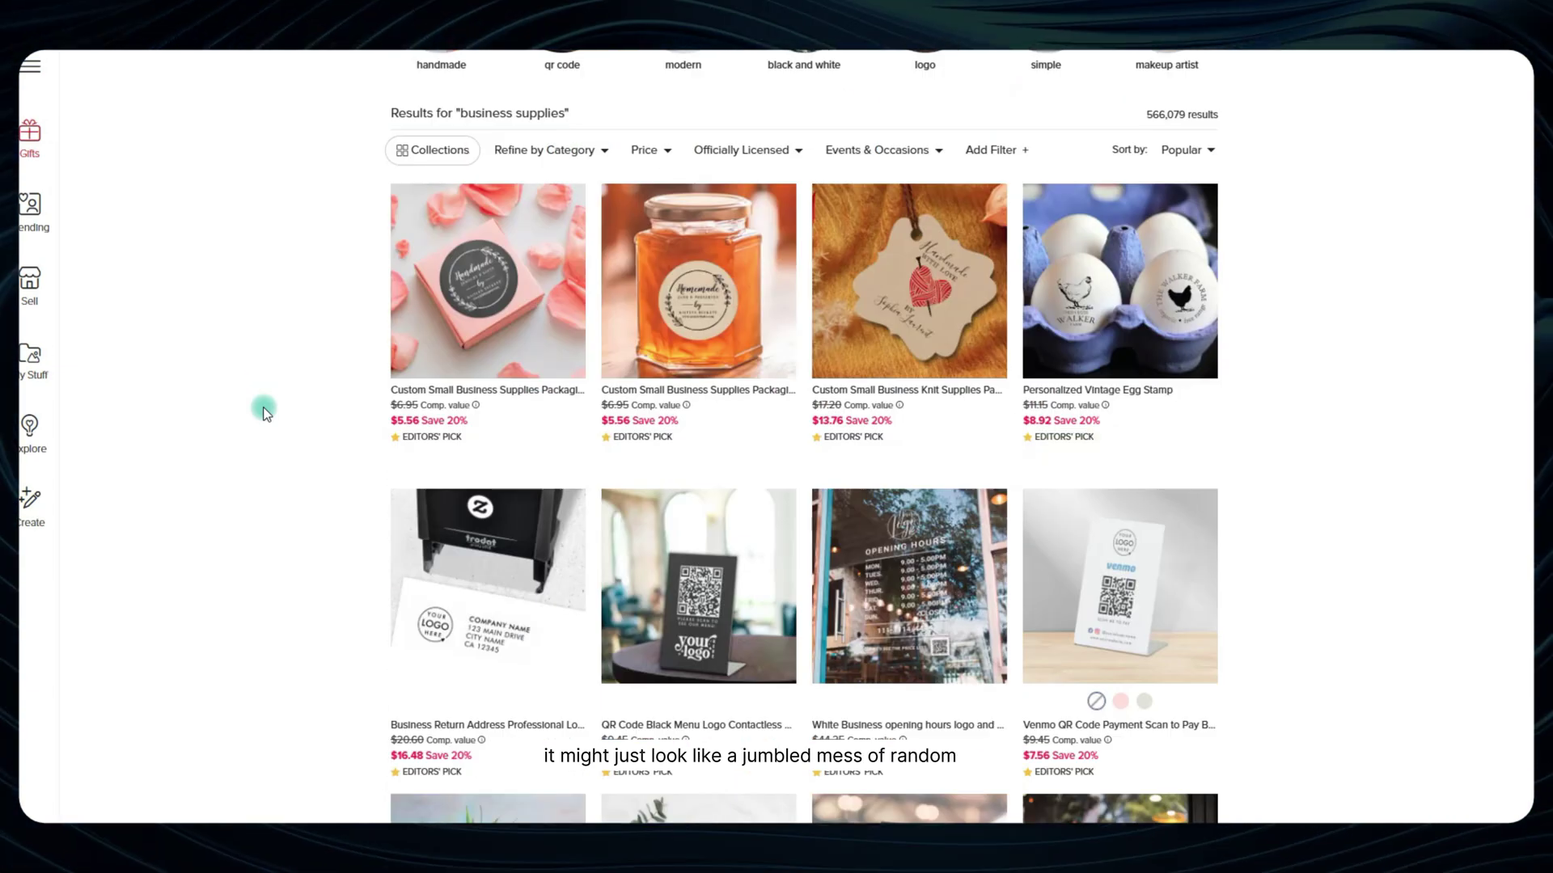
scroll(263, 406, down, 8)
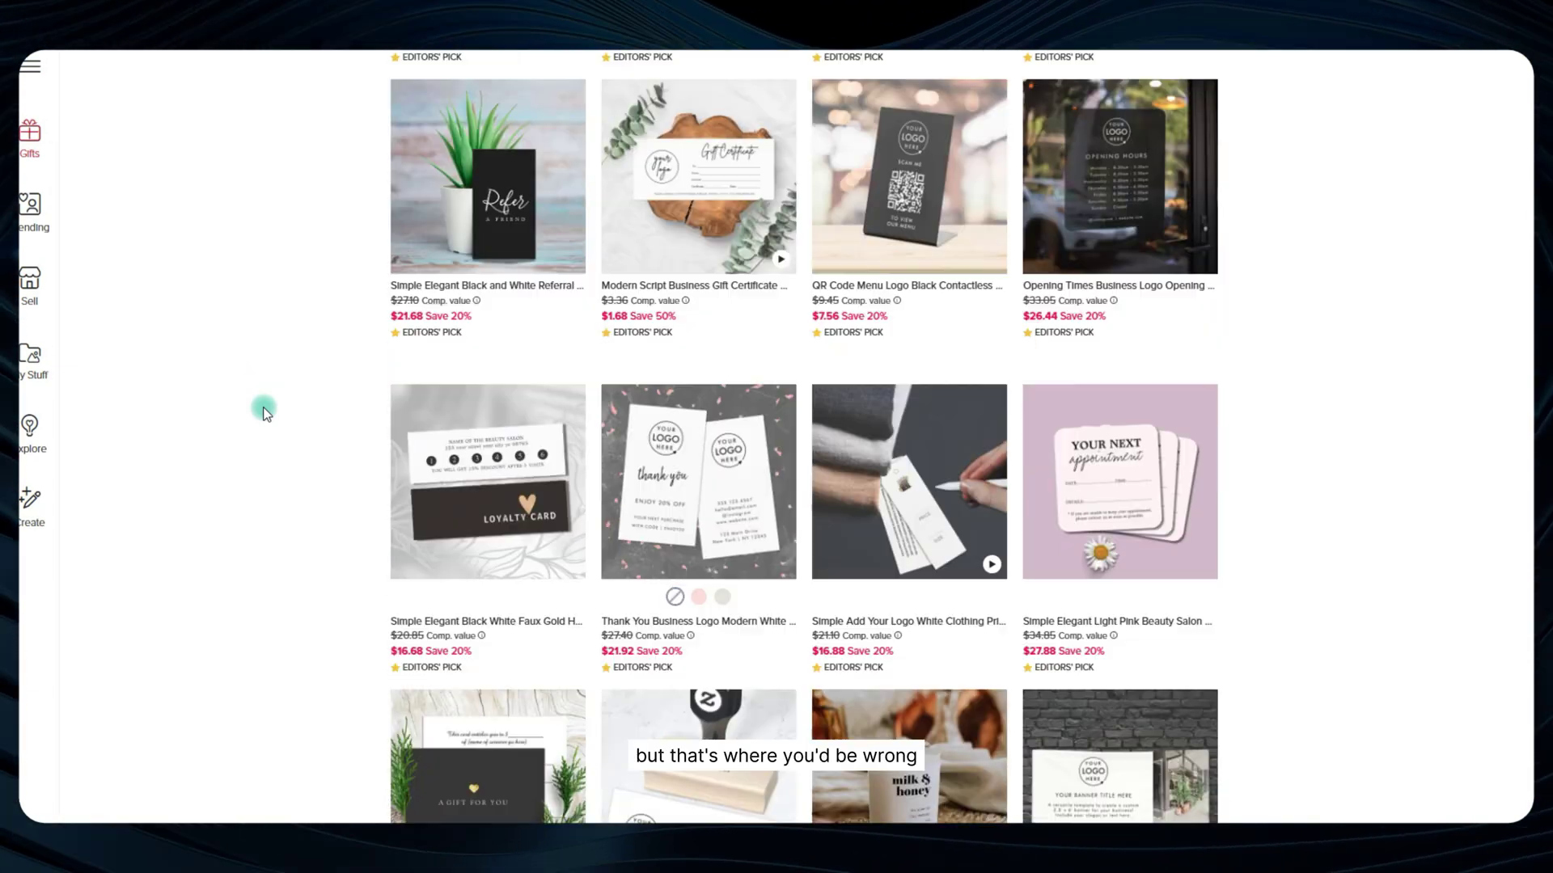
scroll(264, 410, down, 8)
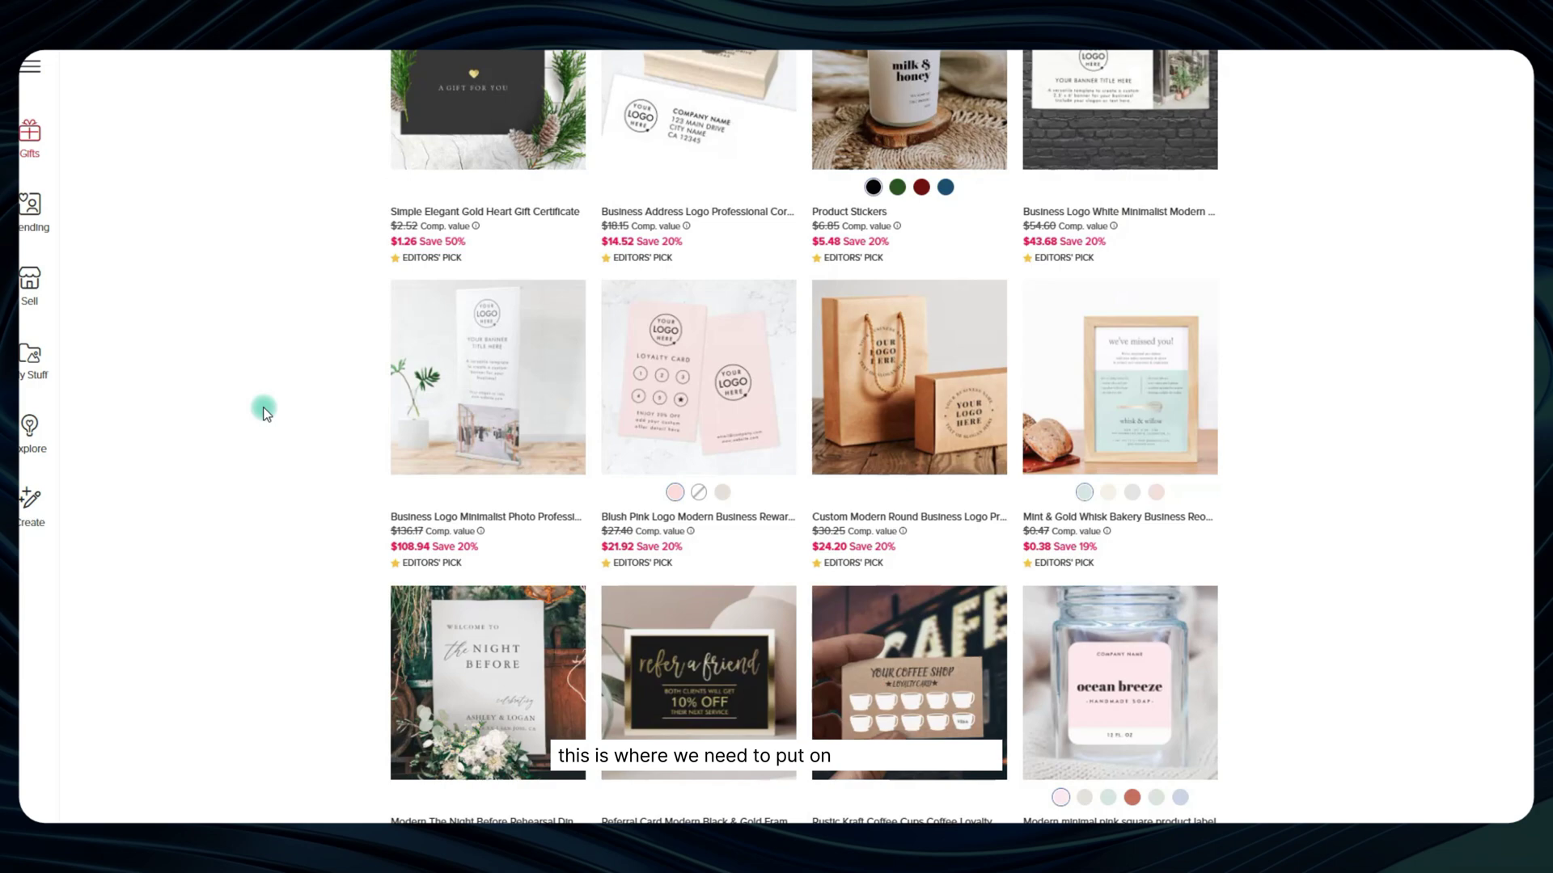
scroll(264, 409, down, 7)
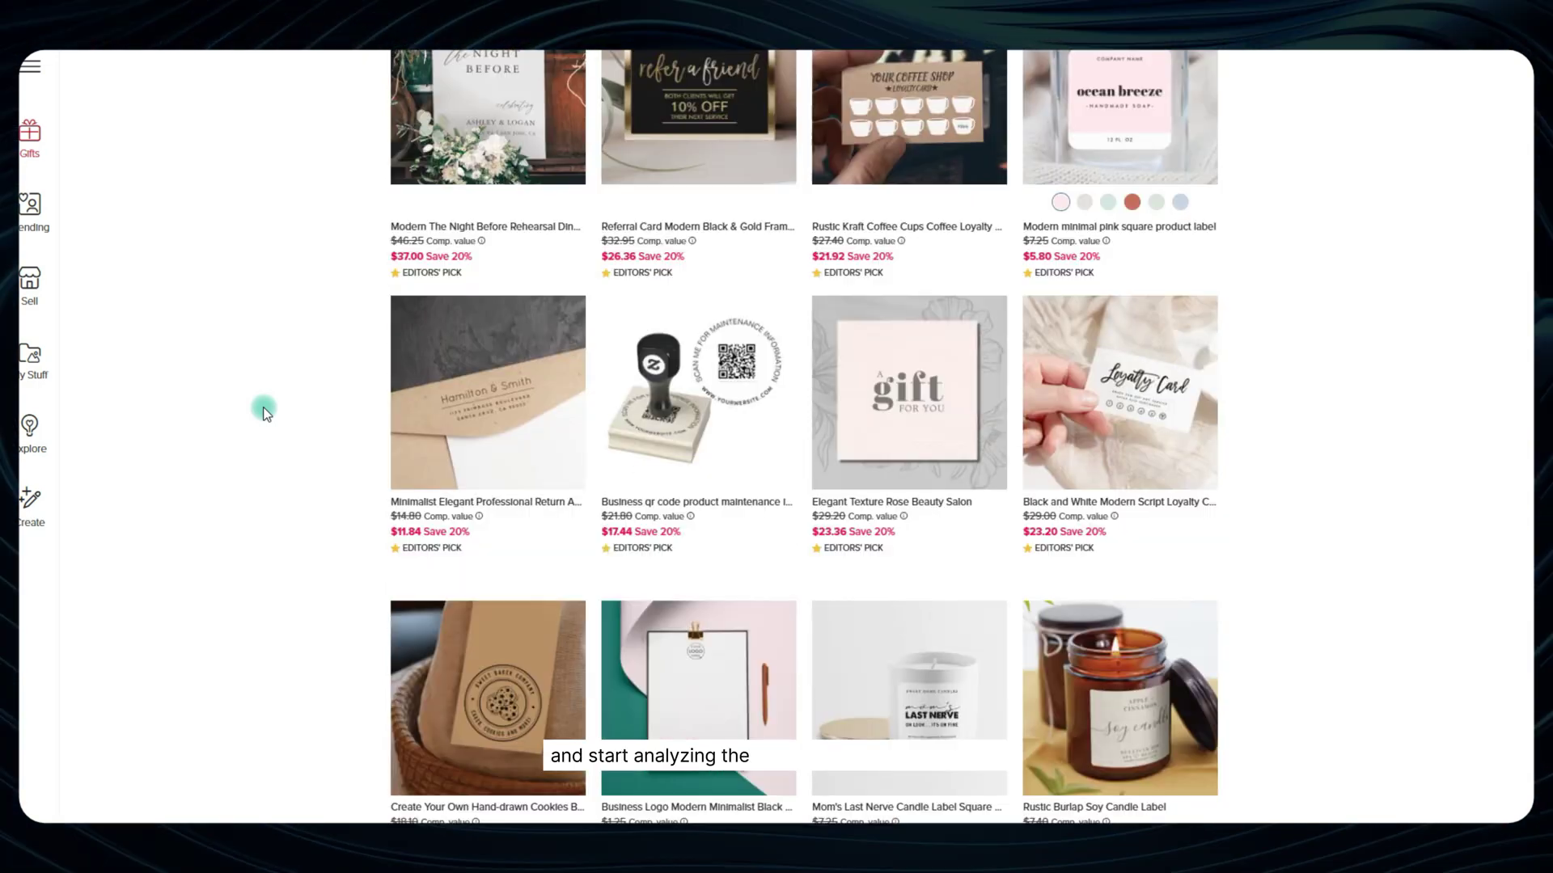
scroll(263, 406, down, 4)
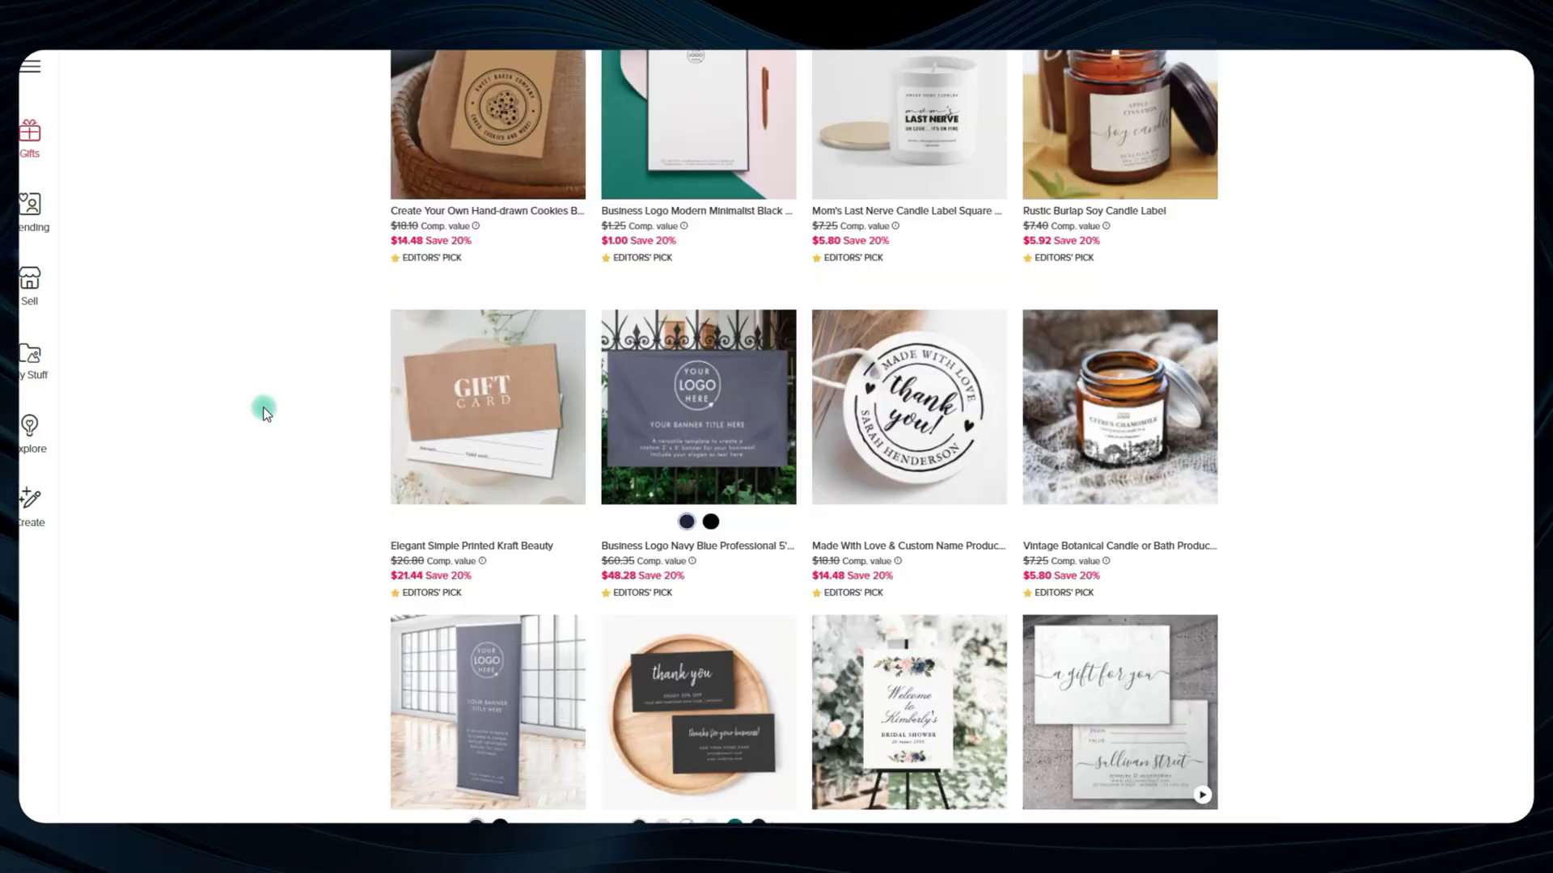
scroll(260, 406, down, 6)
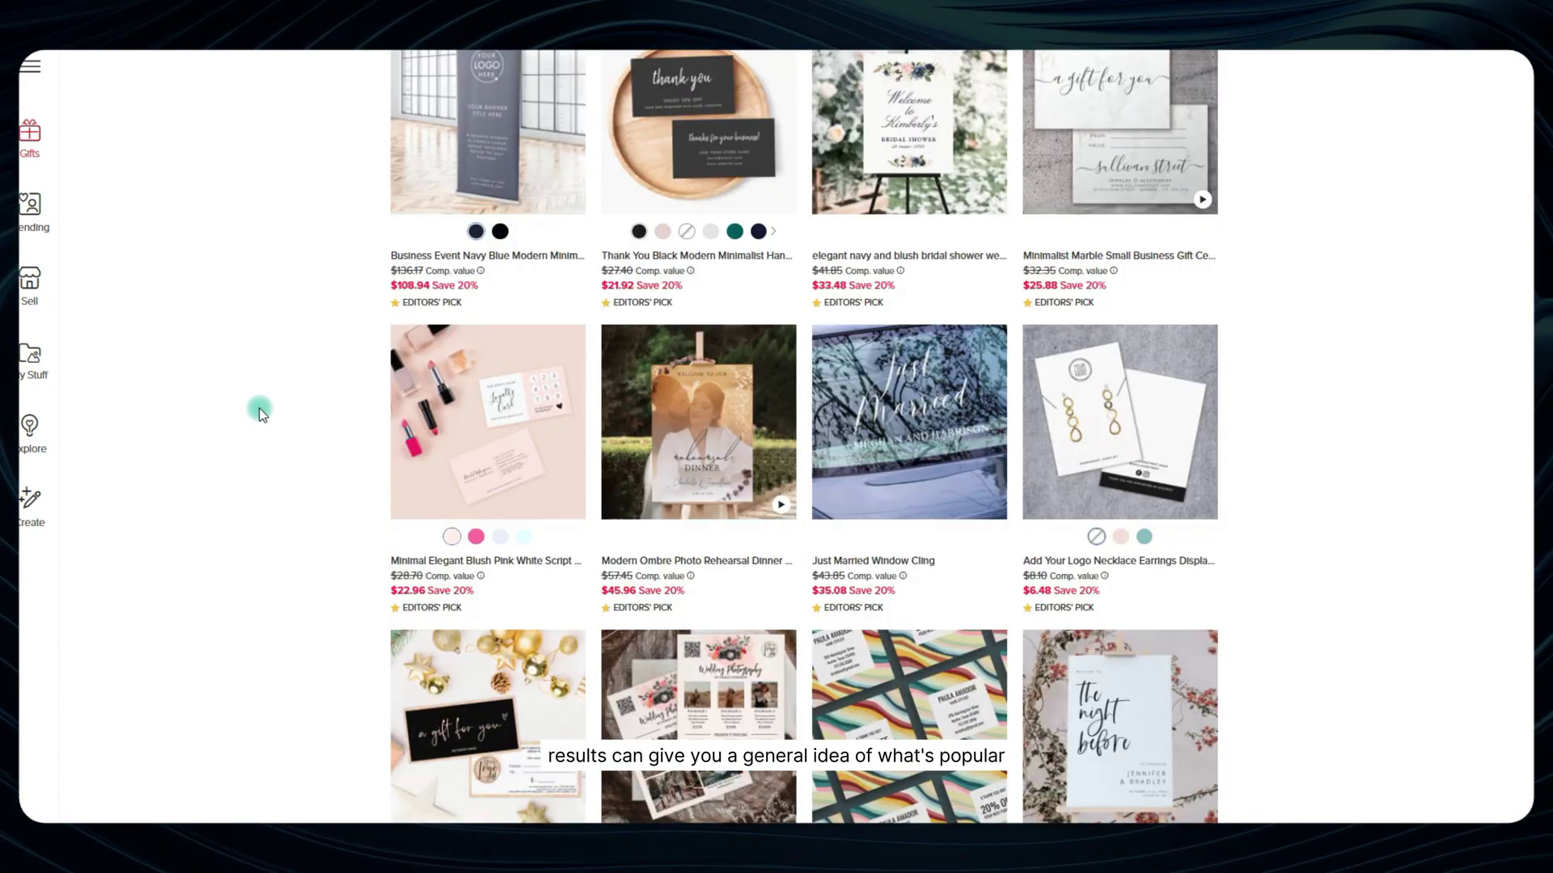
scroll(259, 407, down, 1)
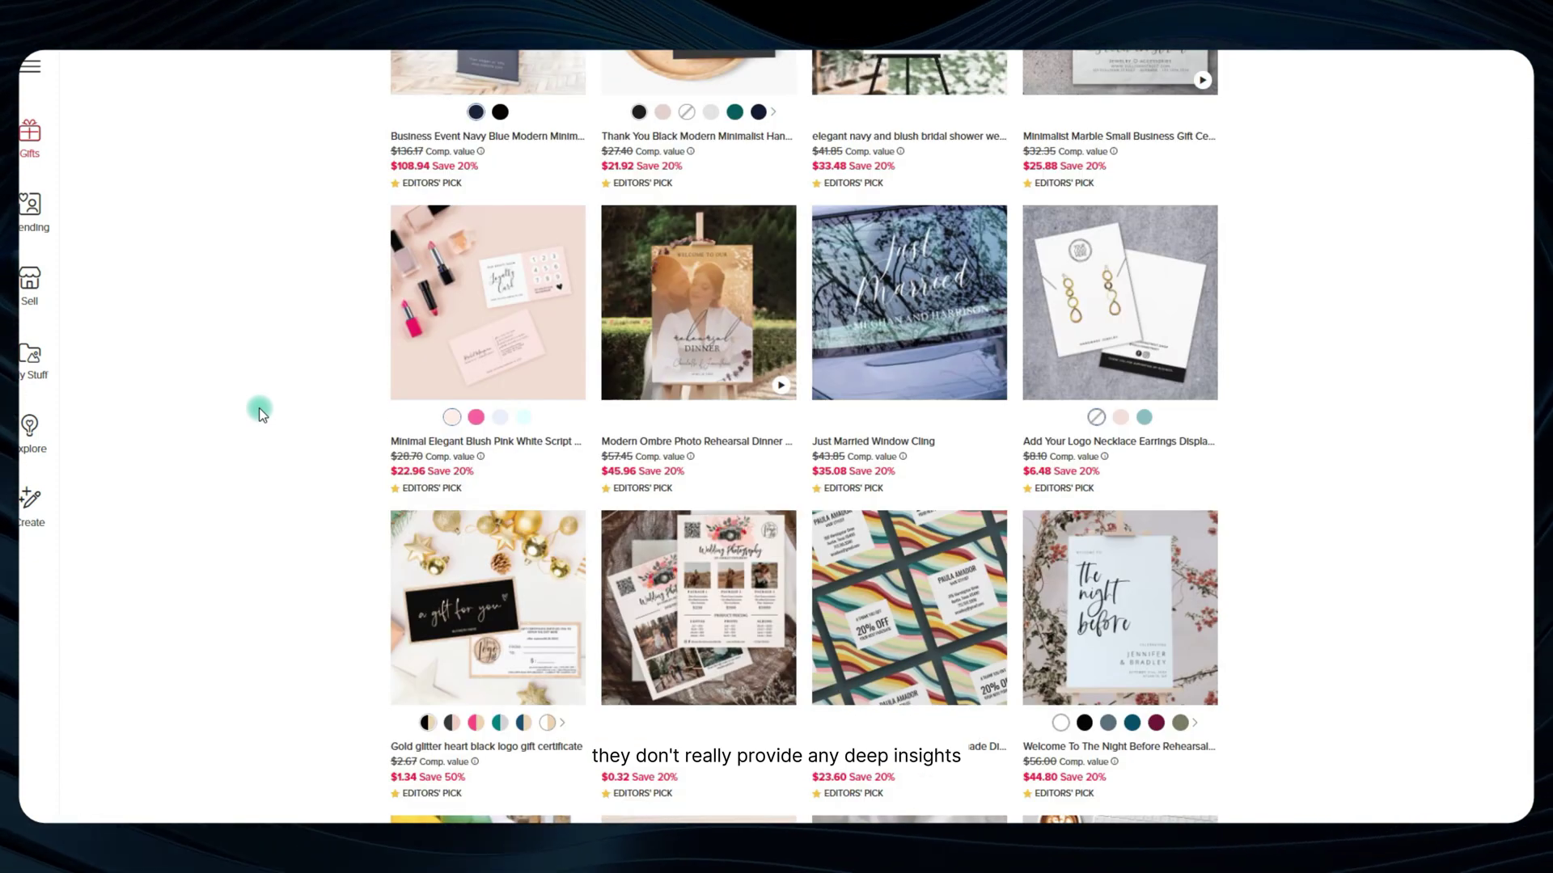
scroll(259, 408, down, 2)
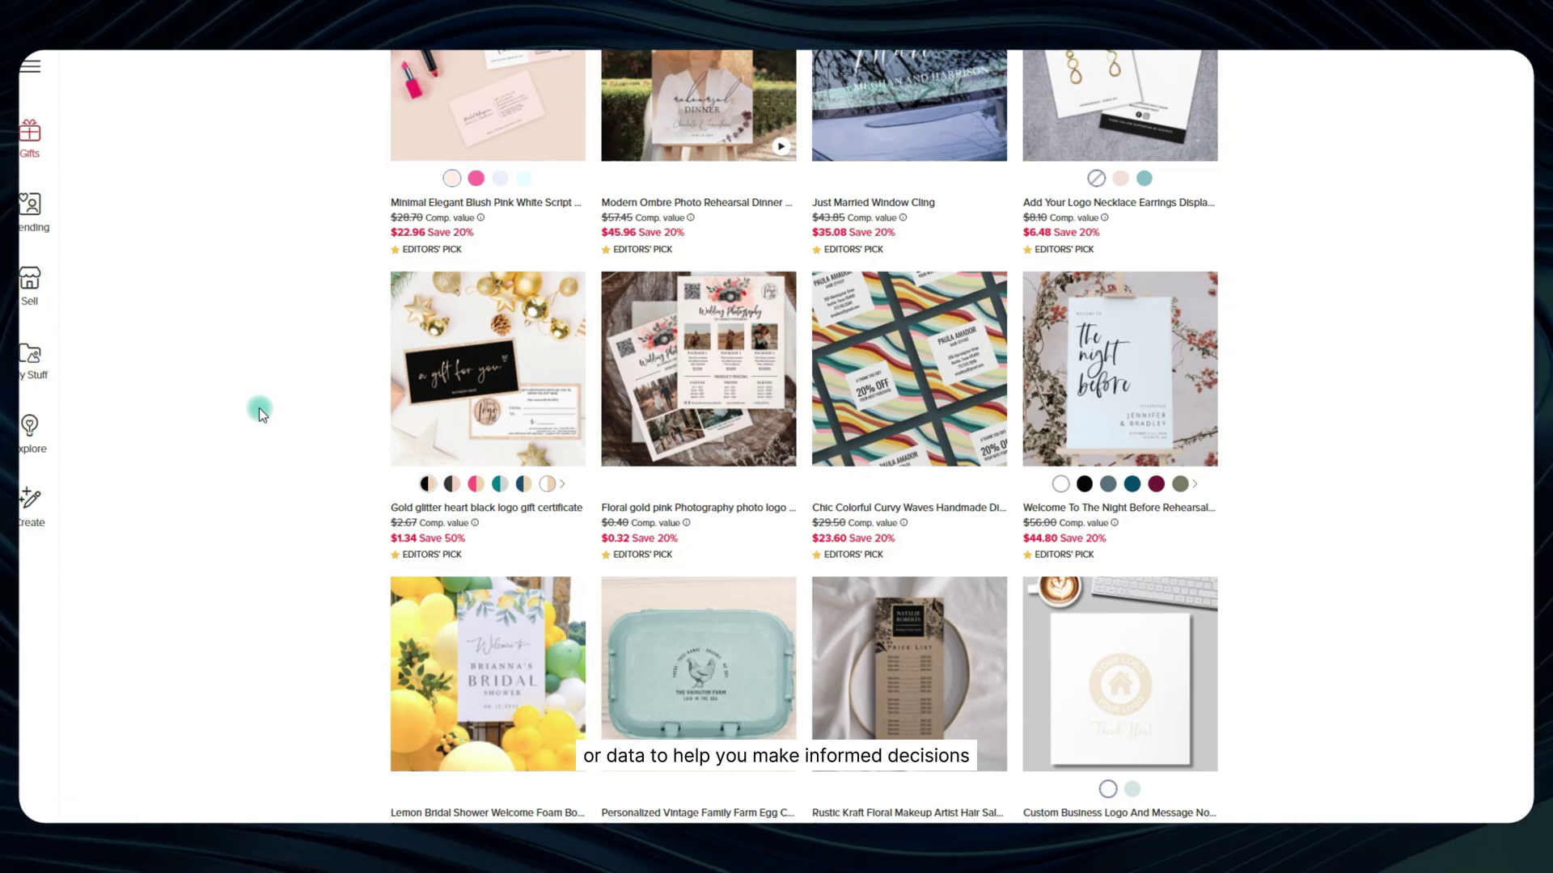
scroll(258, 407, down, 10)
scroll(1327, 571, up, 3)
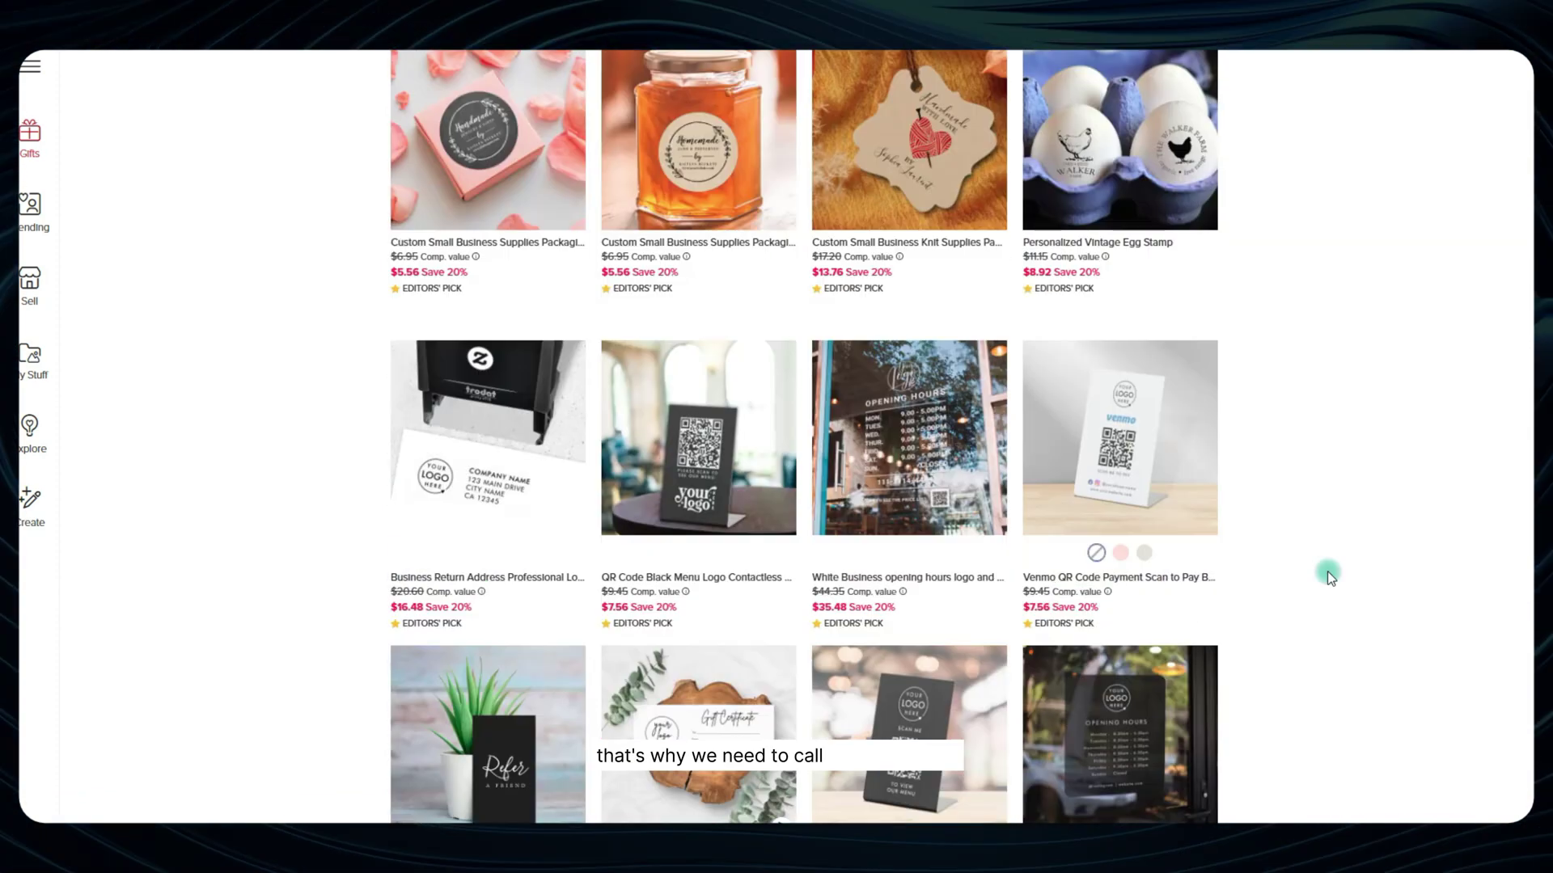
scroll(1327, 571, up, 7)
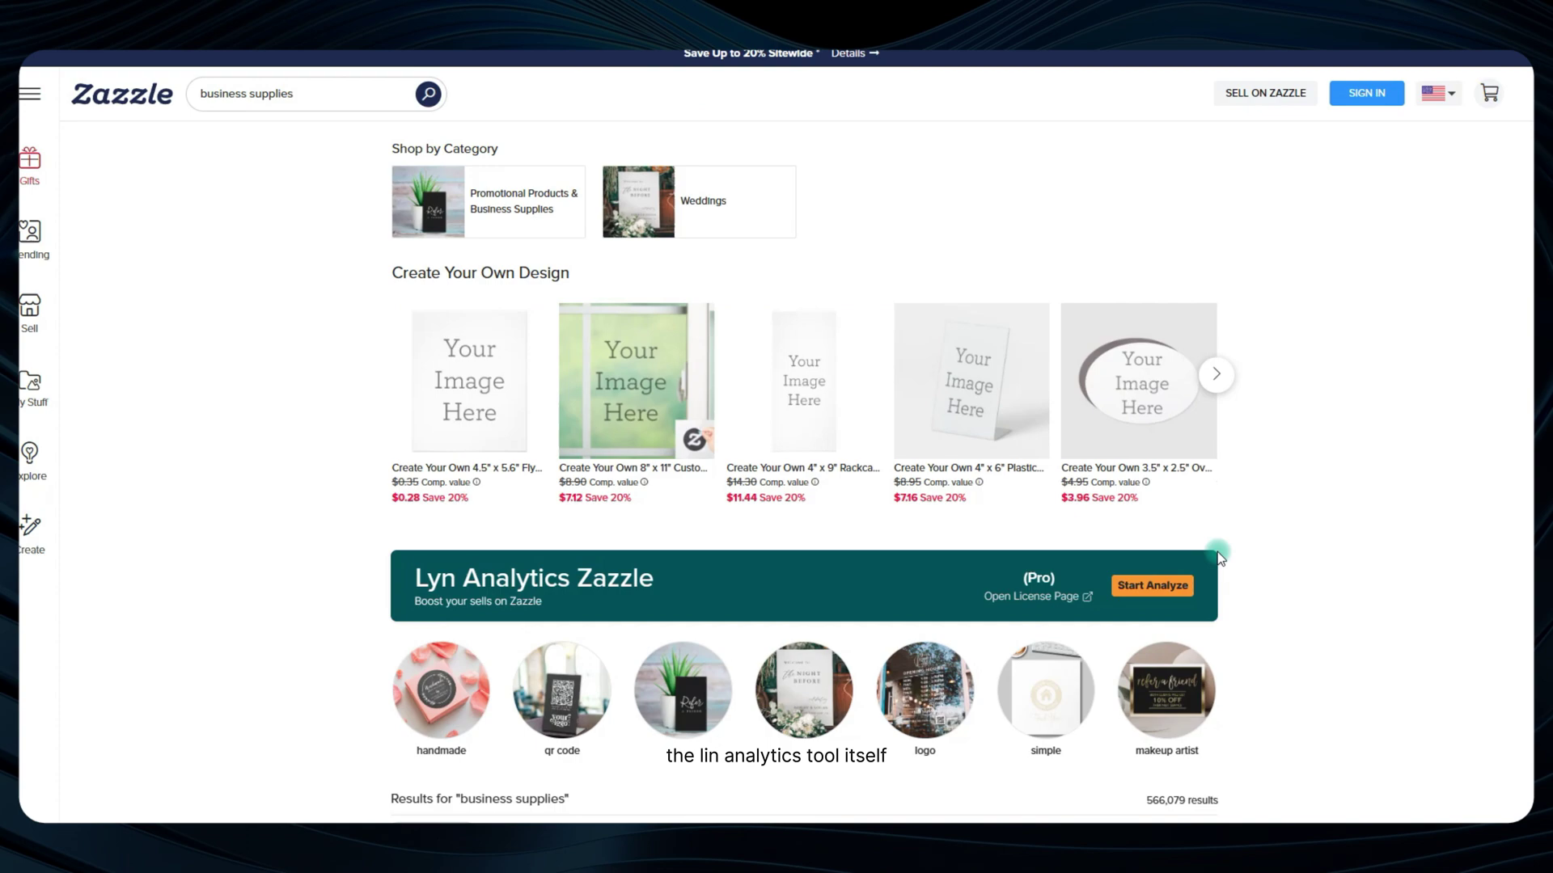
- Start Lyn Analytics on the business supplies results to load views, ratings and seller levels
click(1153, 585)
scroll(1320, 519, down, 4)
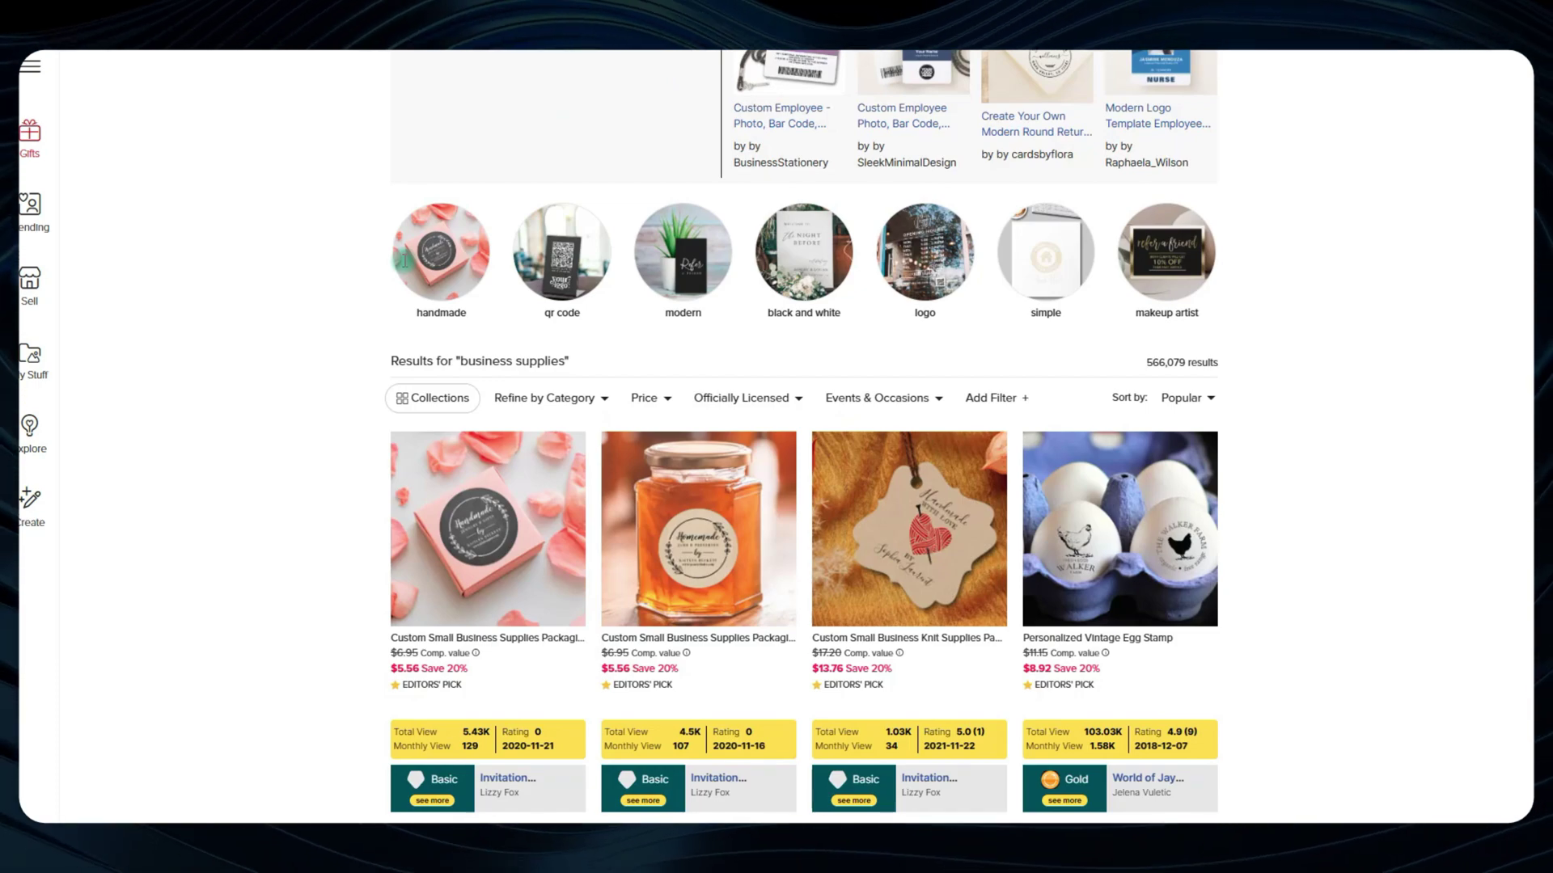
- Copy all 30 focus keywords from the Lyn Analytics panel, led by modern and minimalist
scroll(404, 260, down, 2)
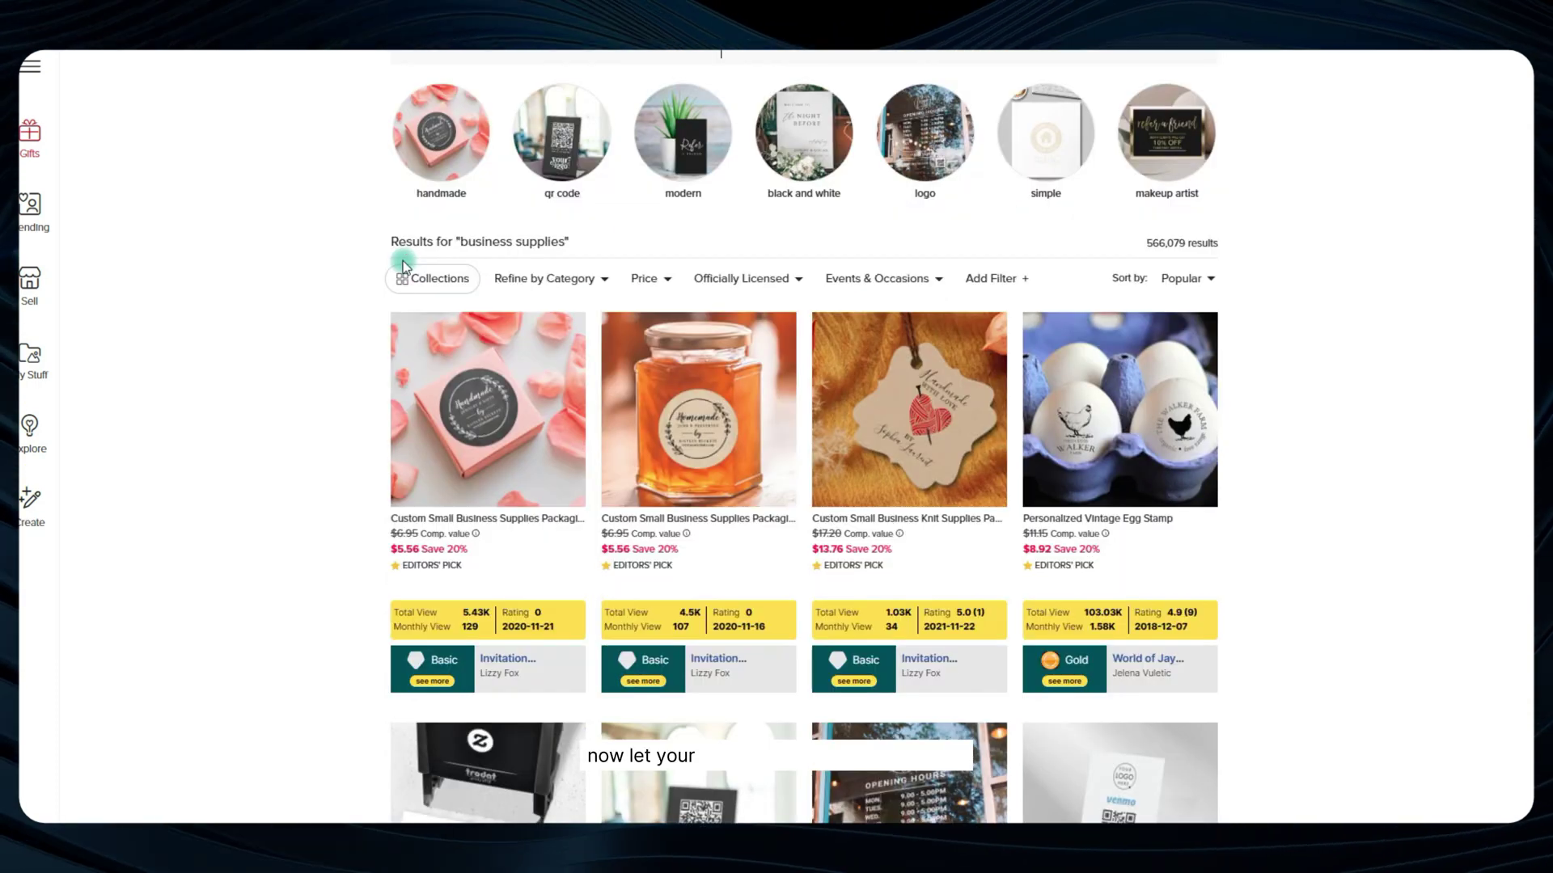
scroll(400, 263, up, 8)
scroll(397, 269, up, 3)
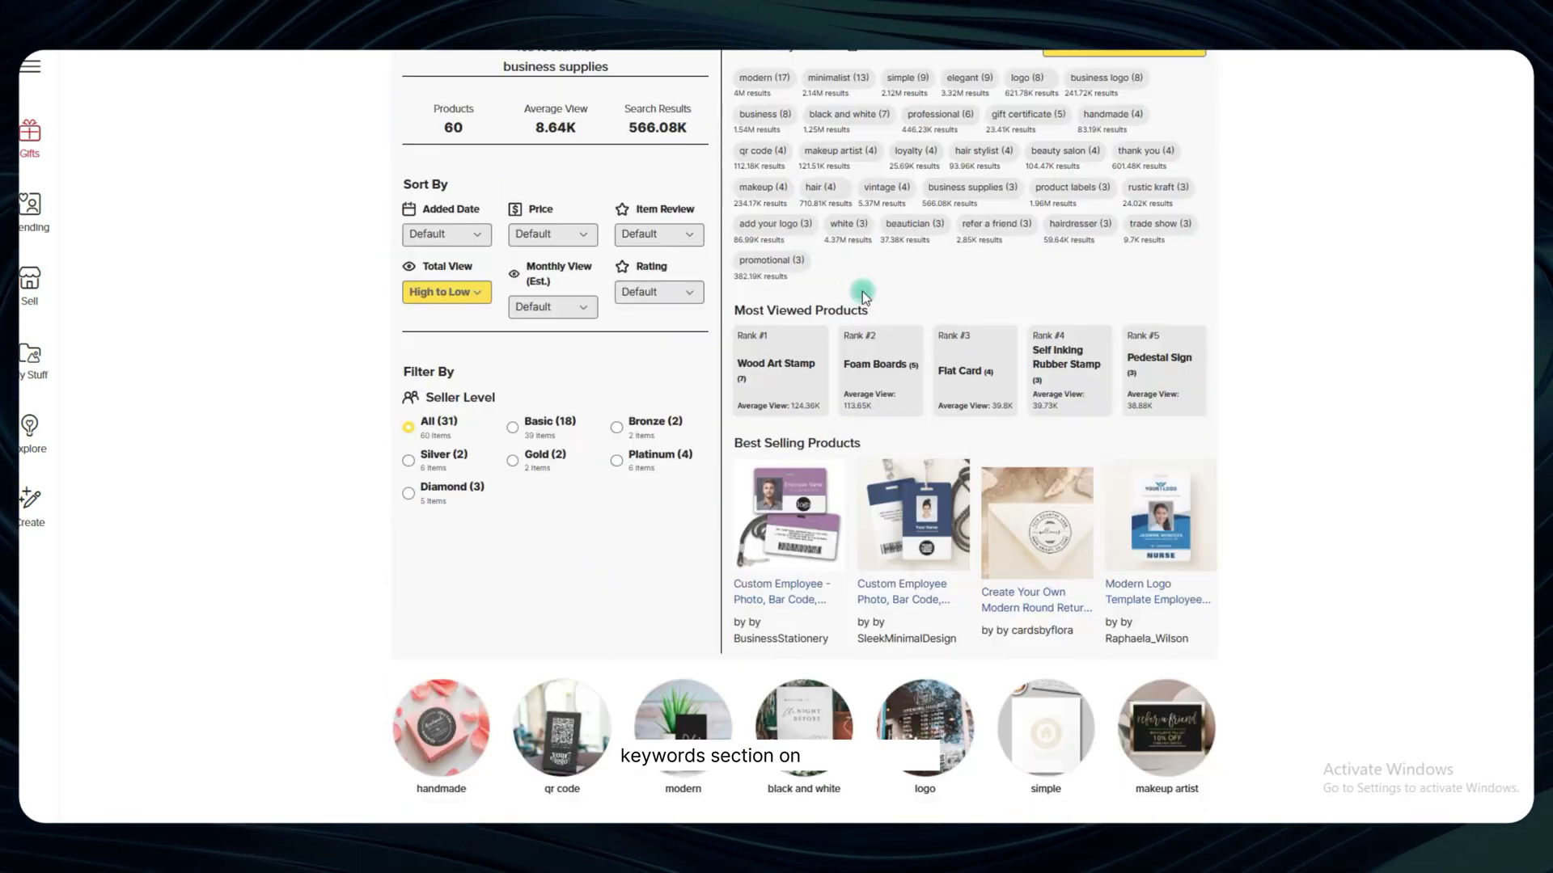
scroll(843, 207, up, 2)
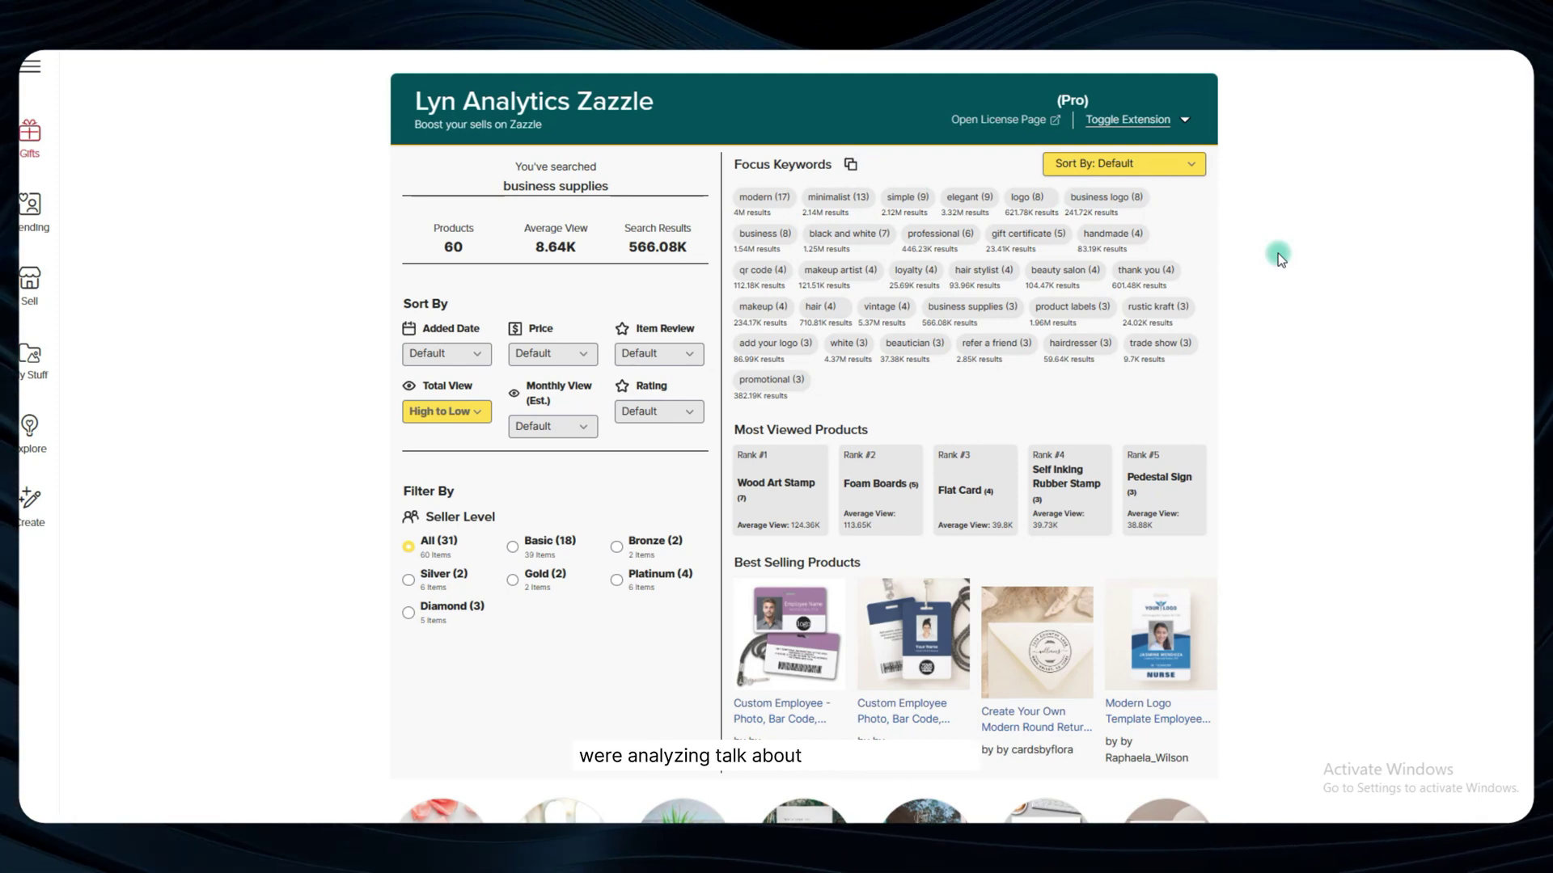
click(851, 165)
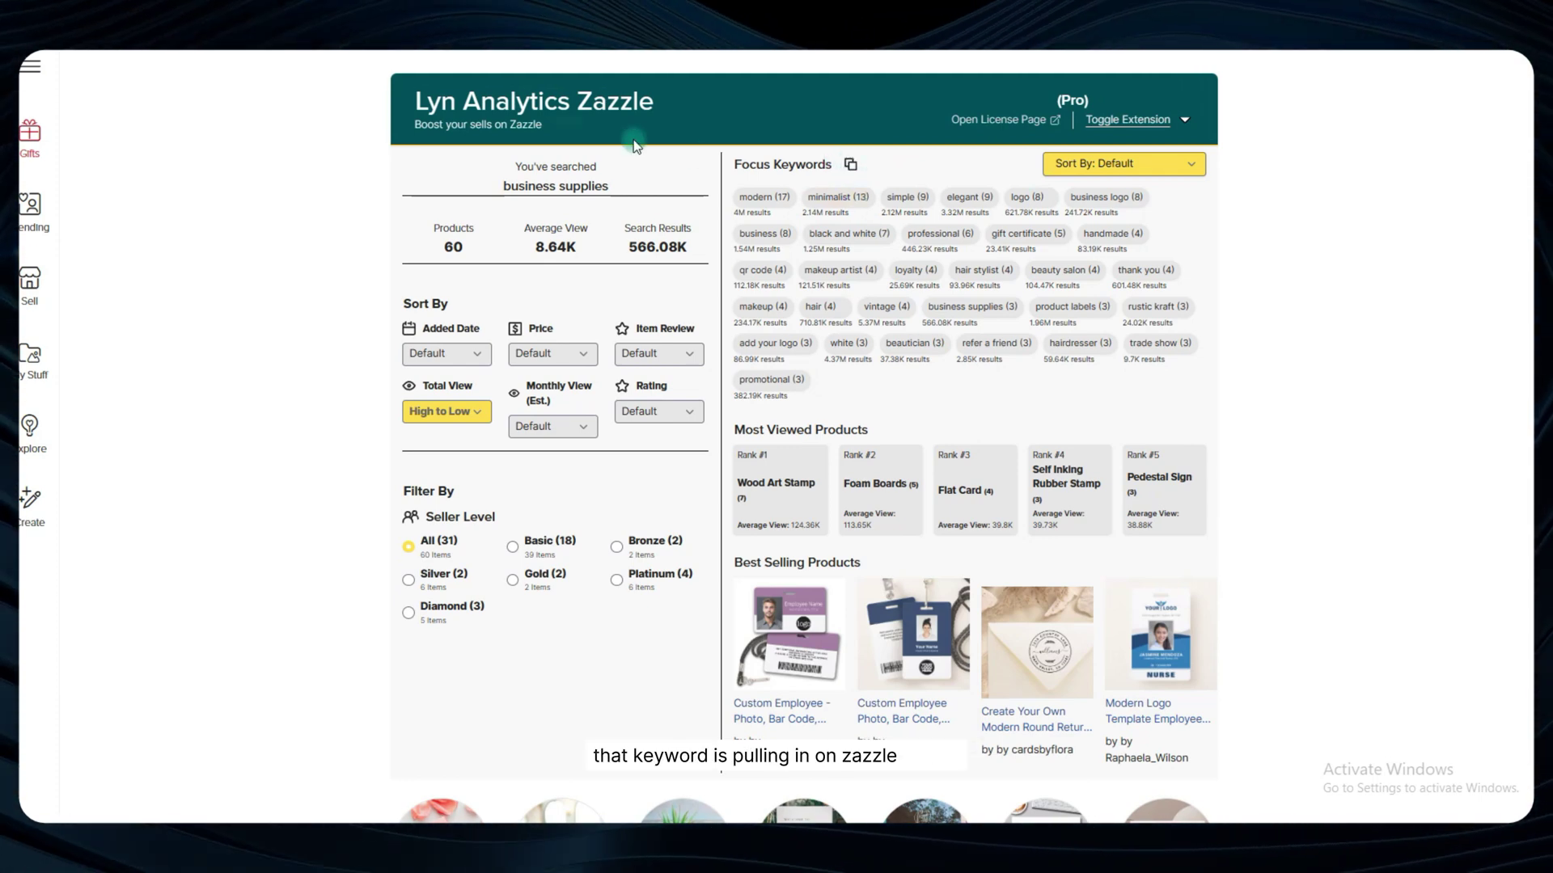
- Compare Usage and Search Result orders, settle on Search Result (High to Low), copy all 30 keywords
click(1148, 169)
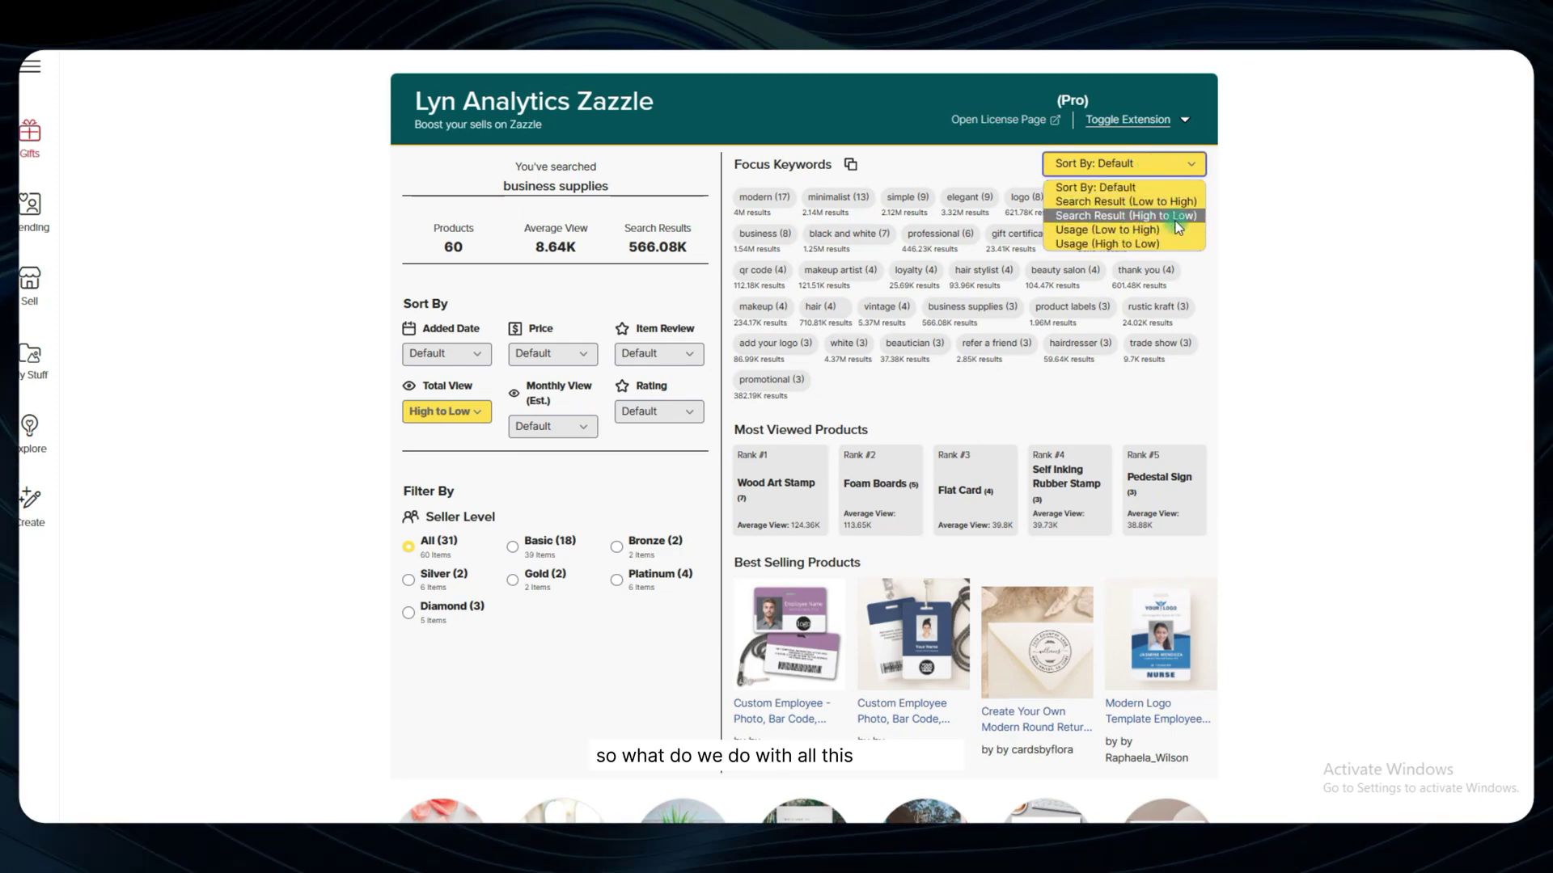
click(1132, 216)
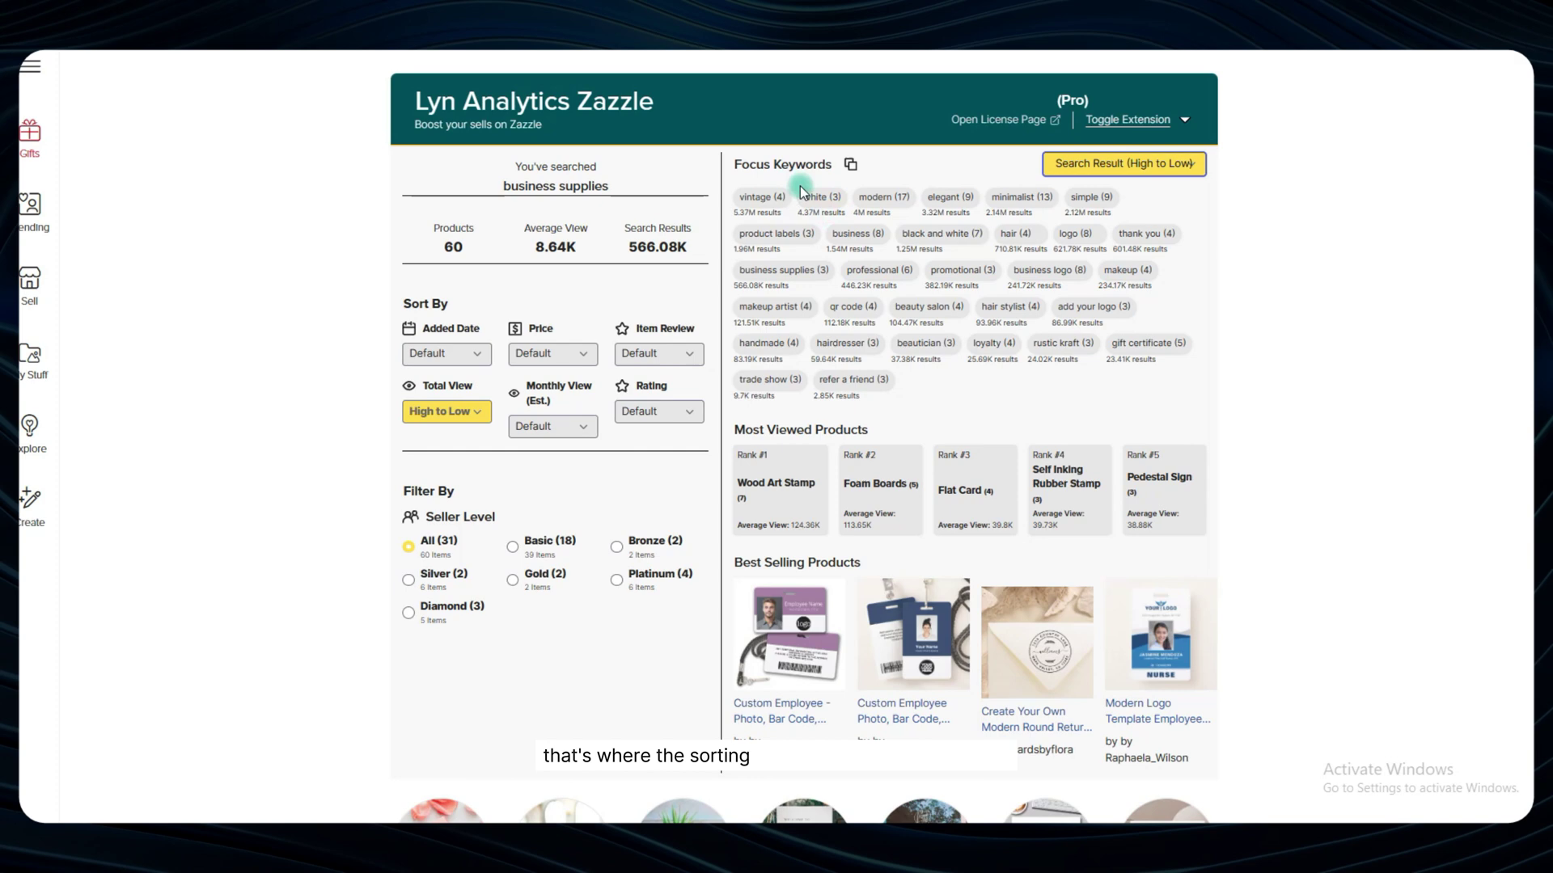
click(1129, 168)
click(1123, 244)
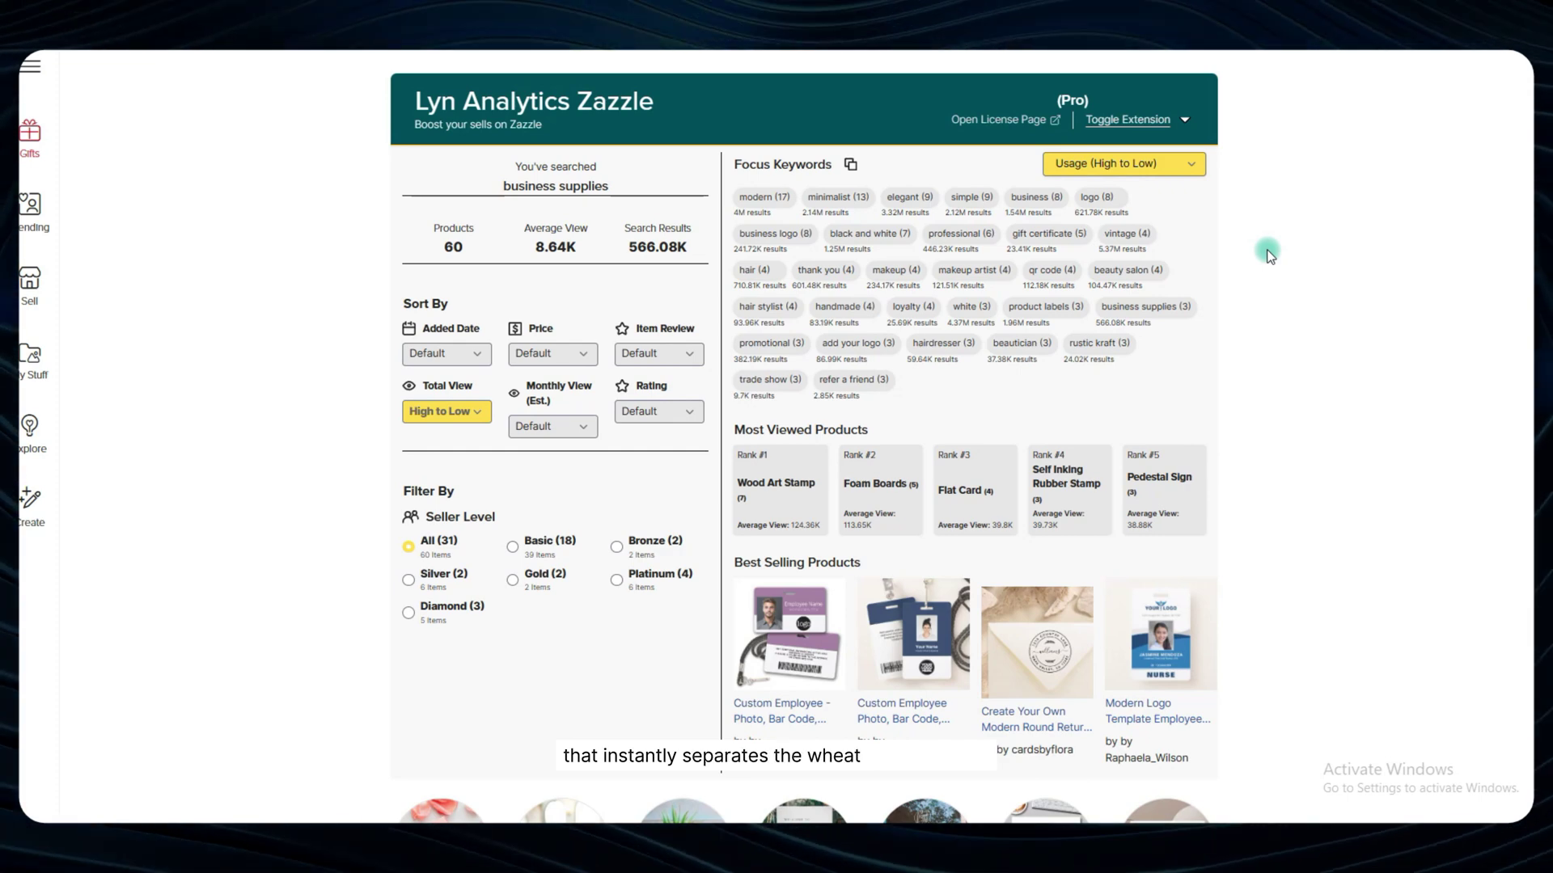
scroll(1313, 263, down, 2)
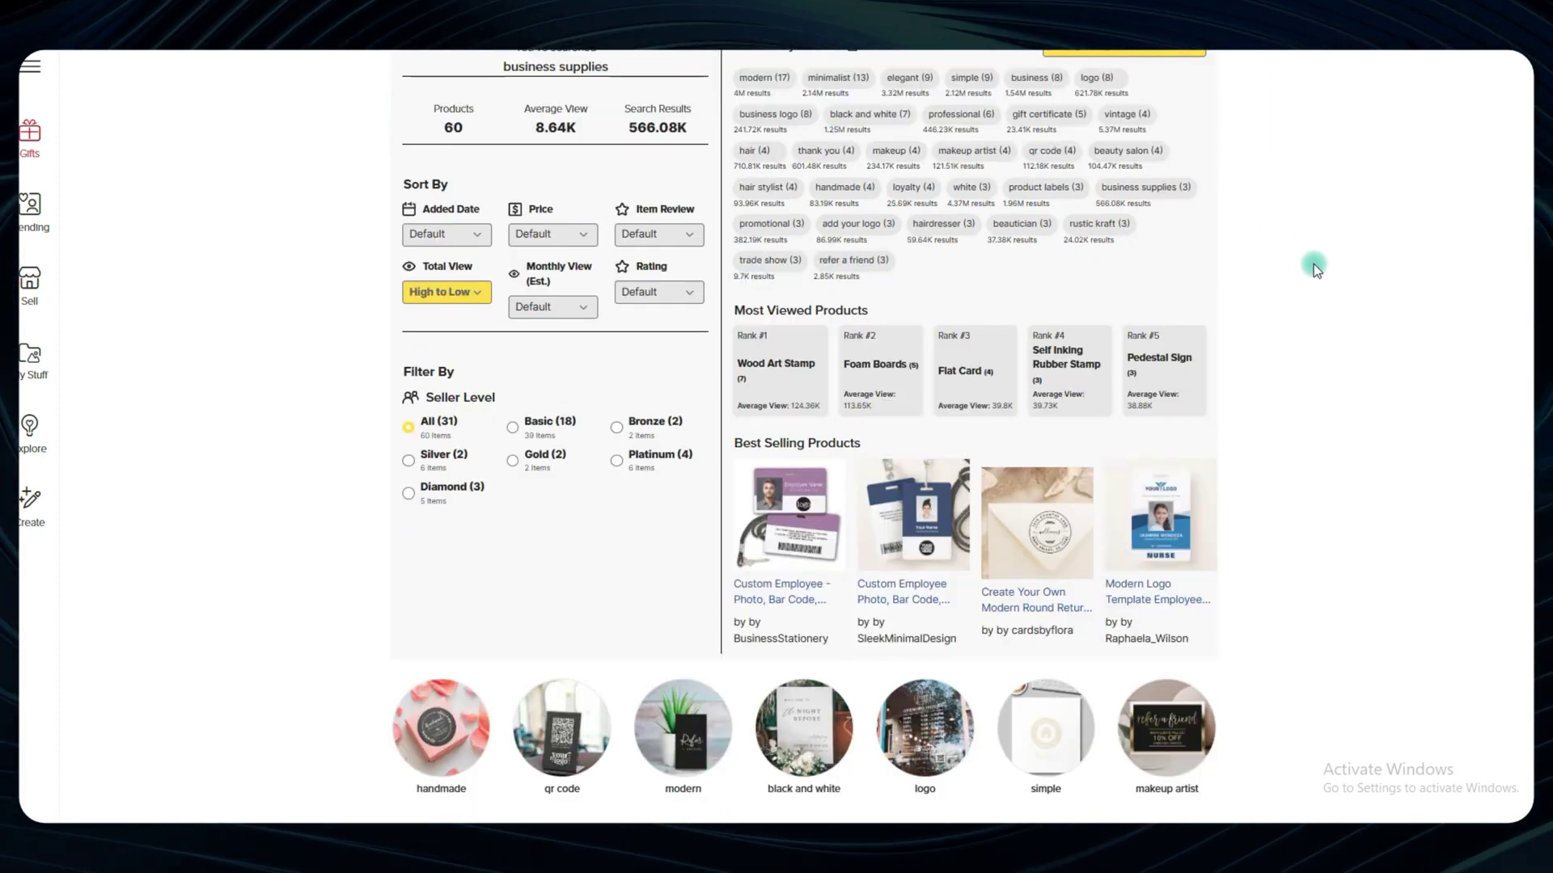
scroll(1313, 264, up, 2)
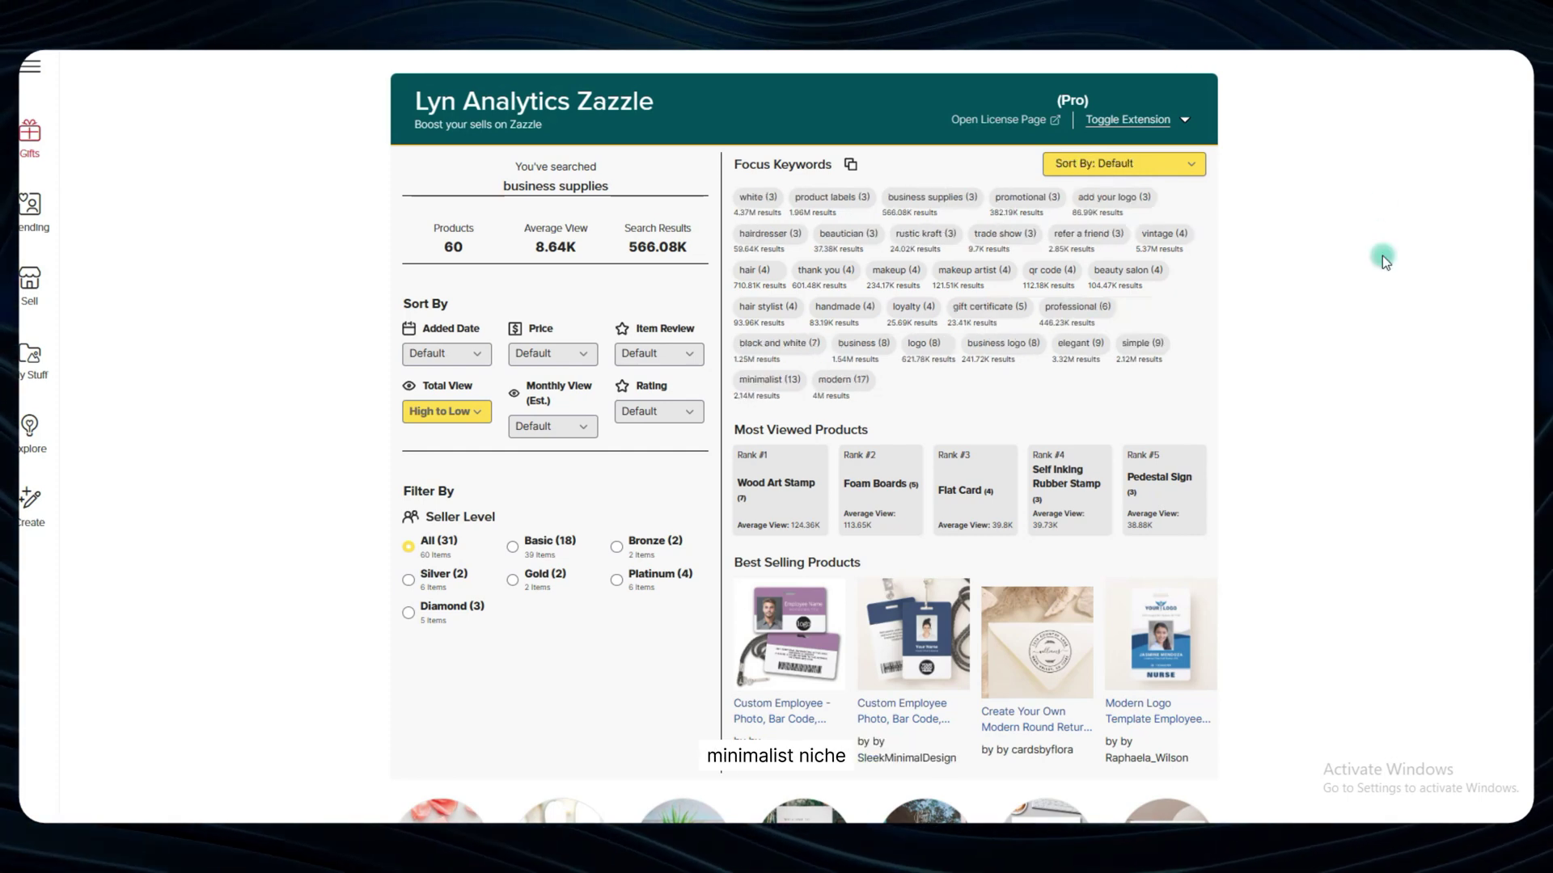
click(1184, 167)
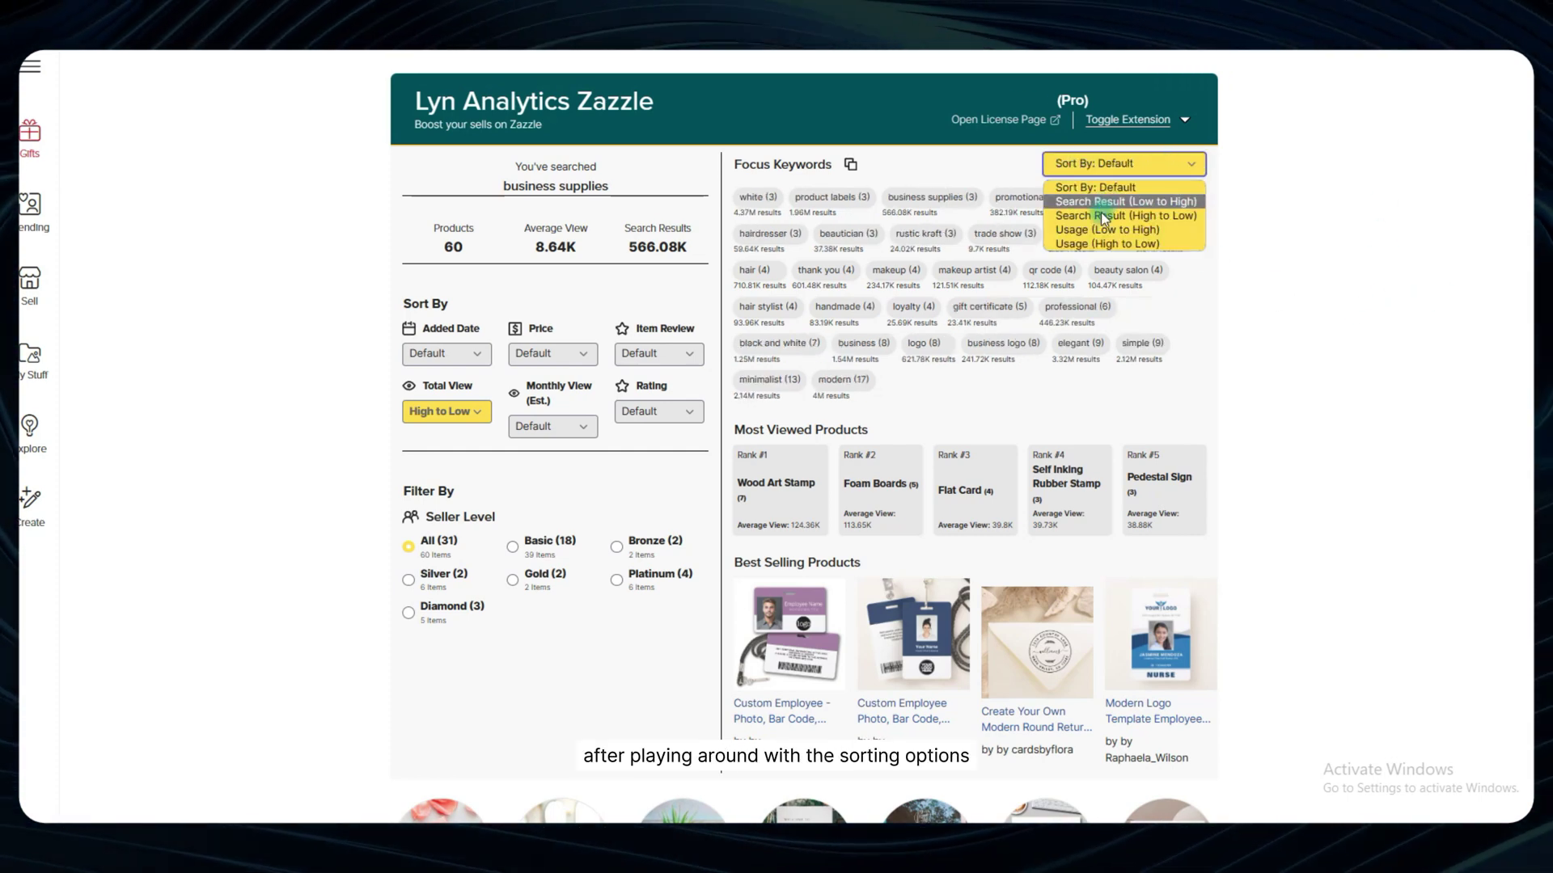
click(1156, 217)
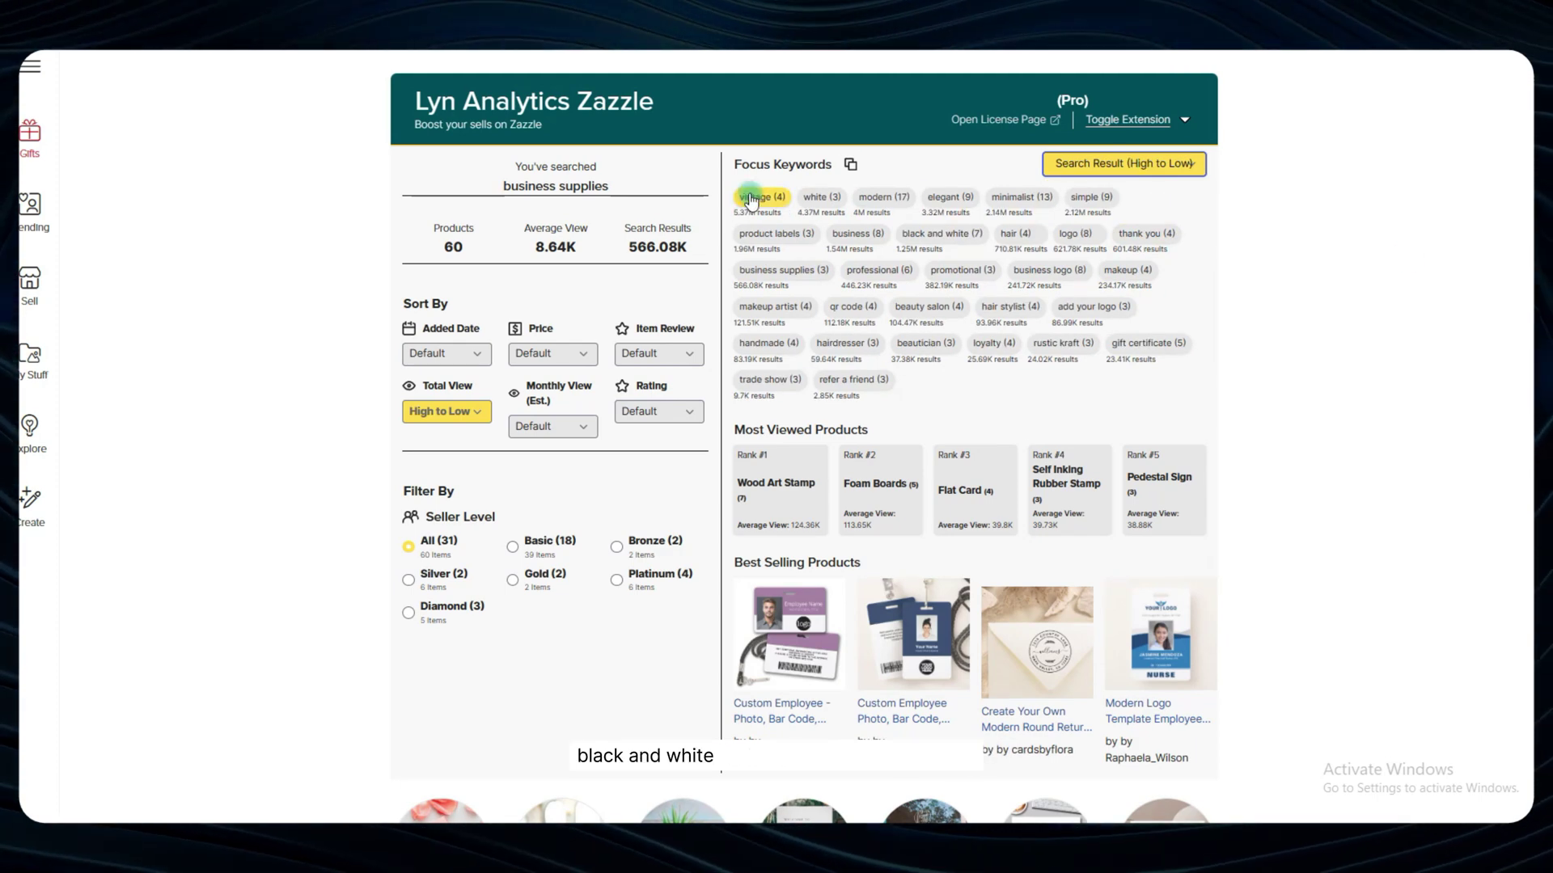
click(850, 165)
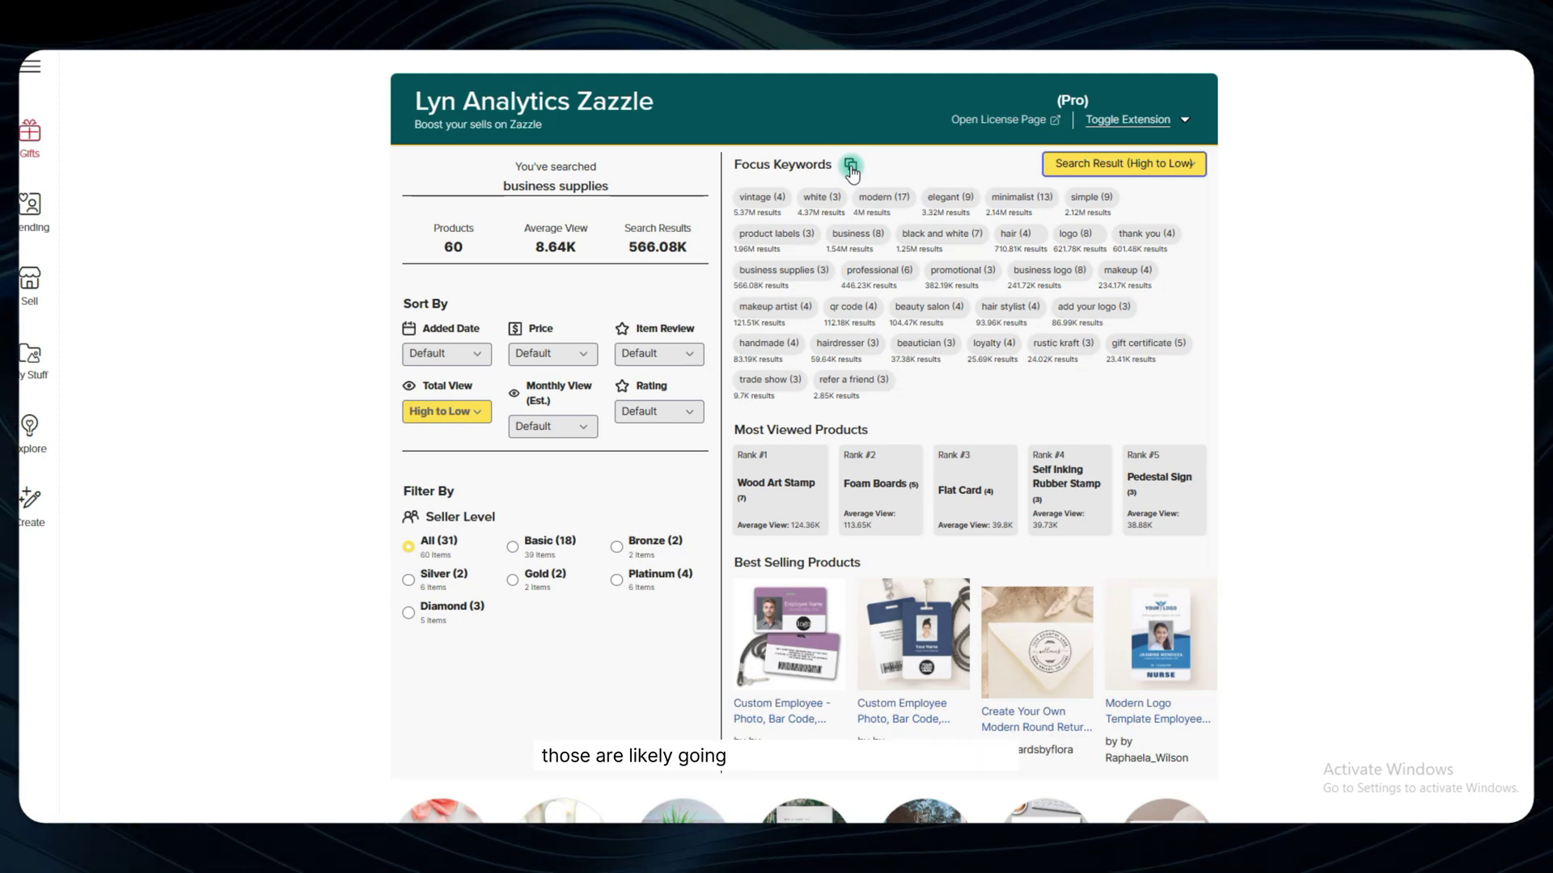
click(851, 167)
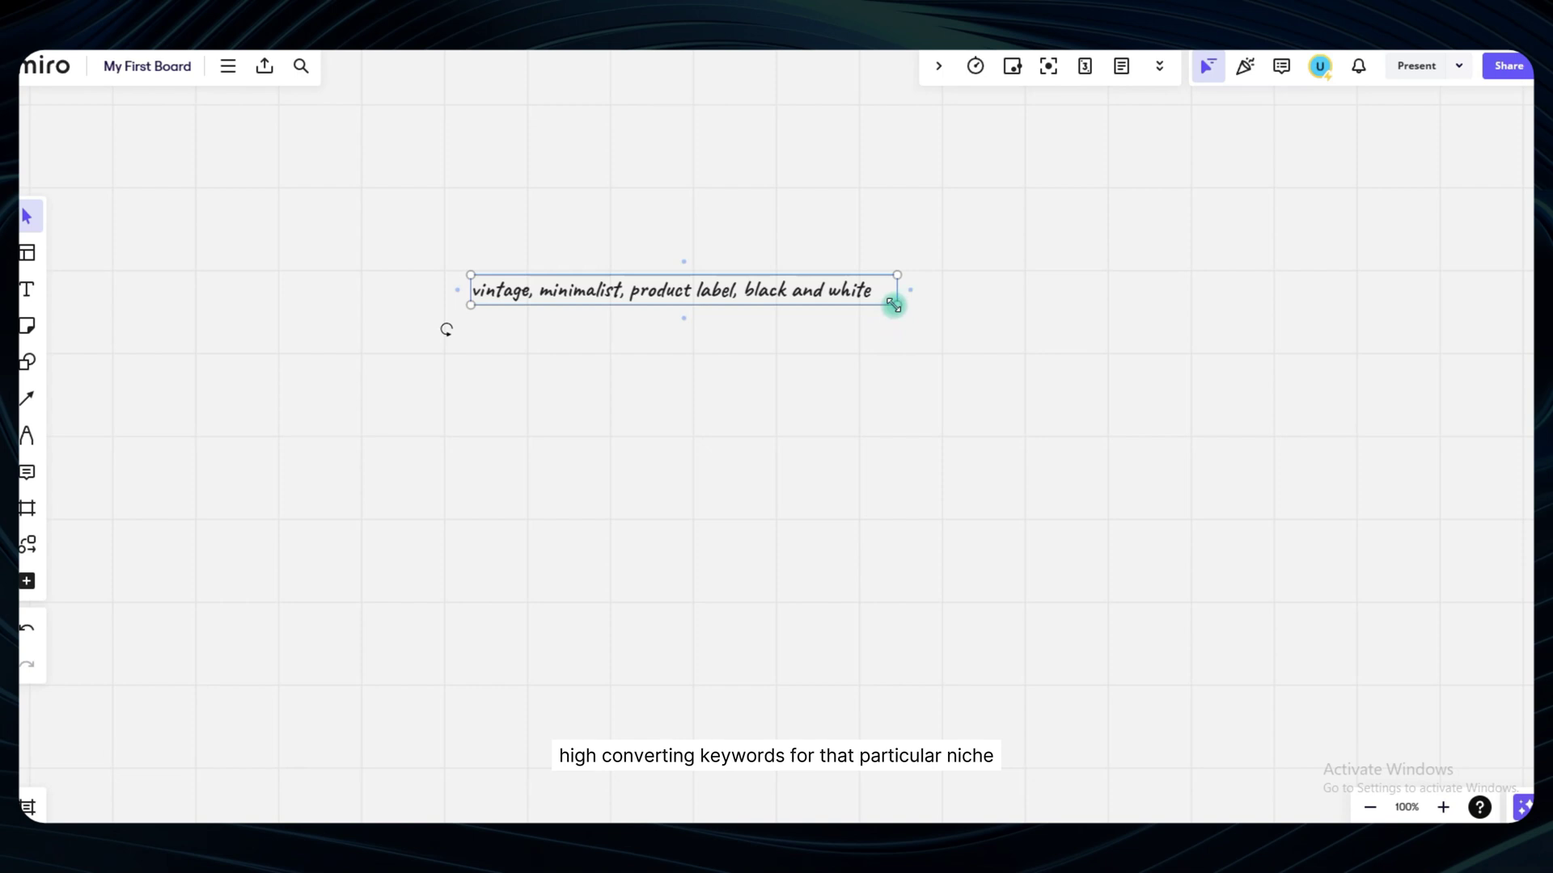
- Enlarge the keyword line and move it right and down on the board
drag(981, 347, 1044, 373)
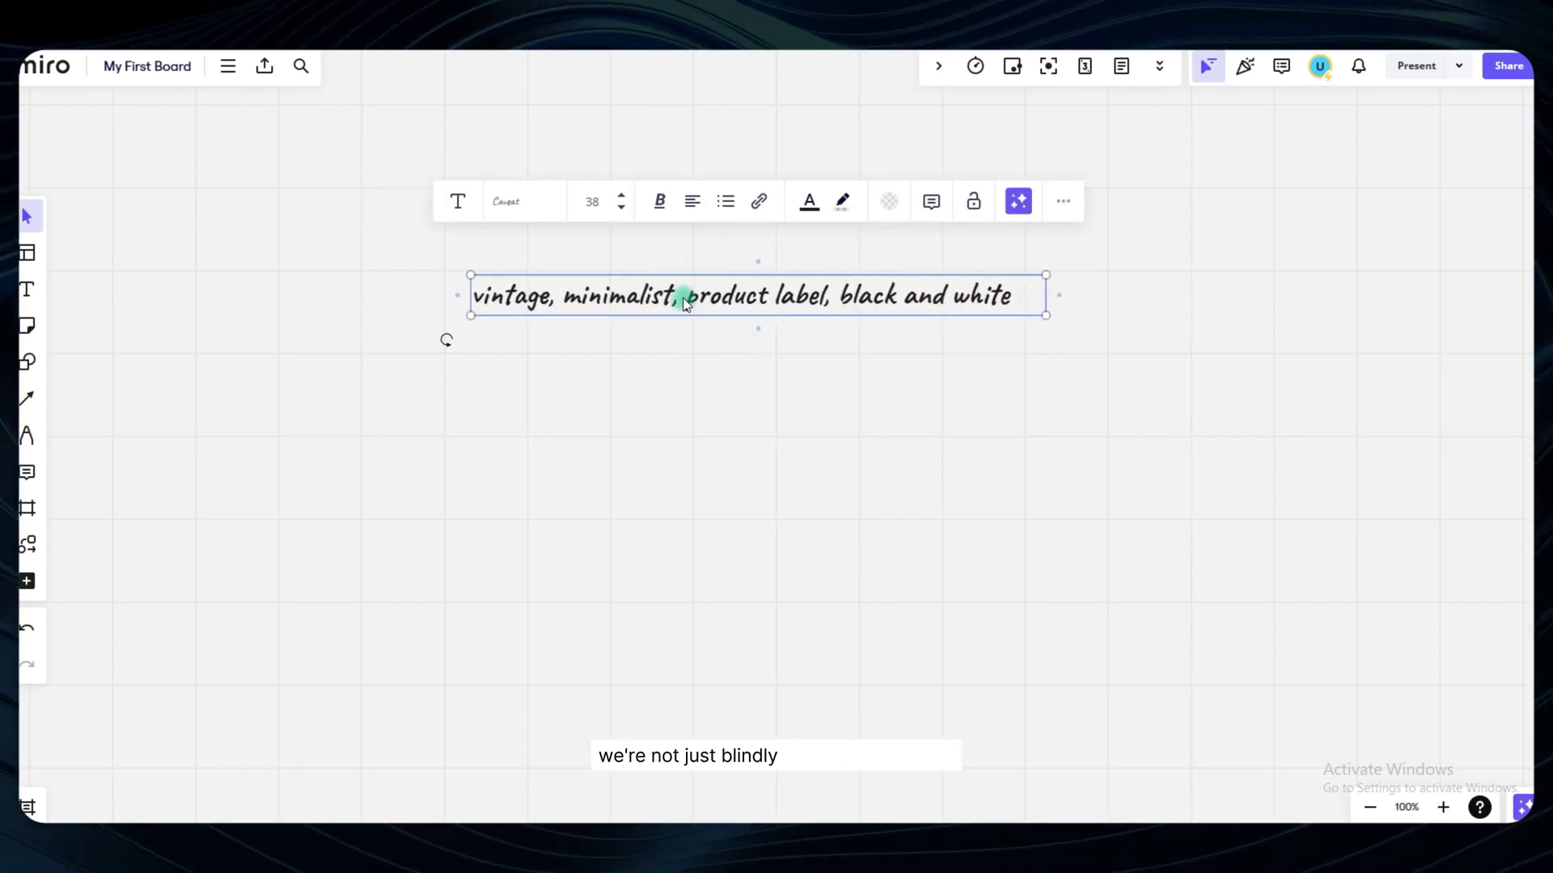
drag(682, 298, 726, 321)
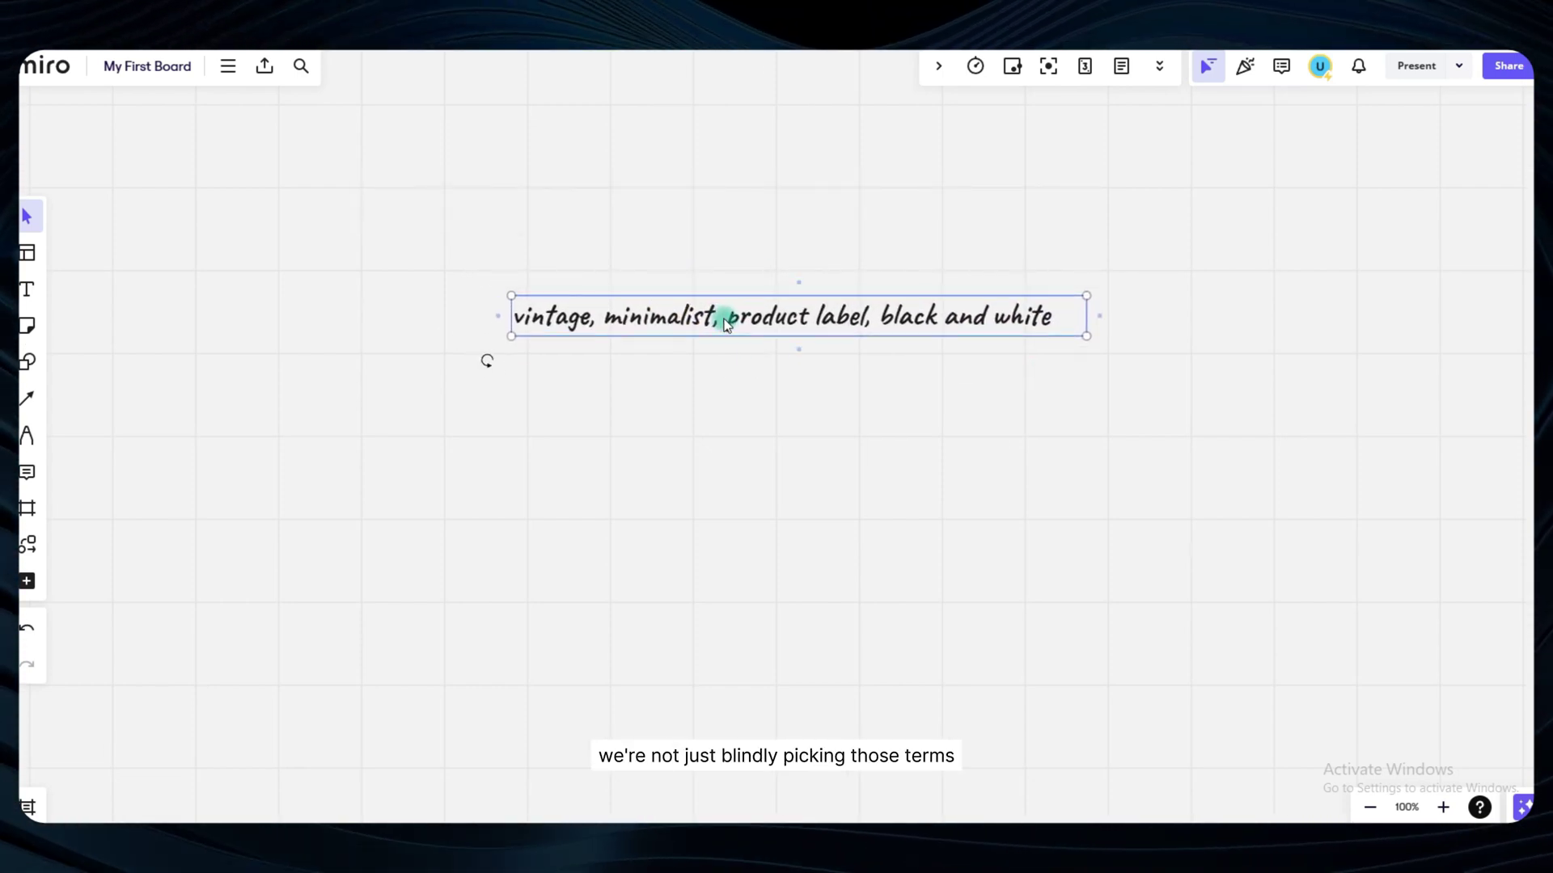
click(686, 398)
click(643, 315)
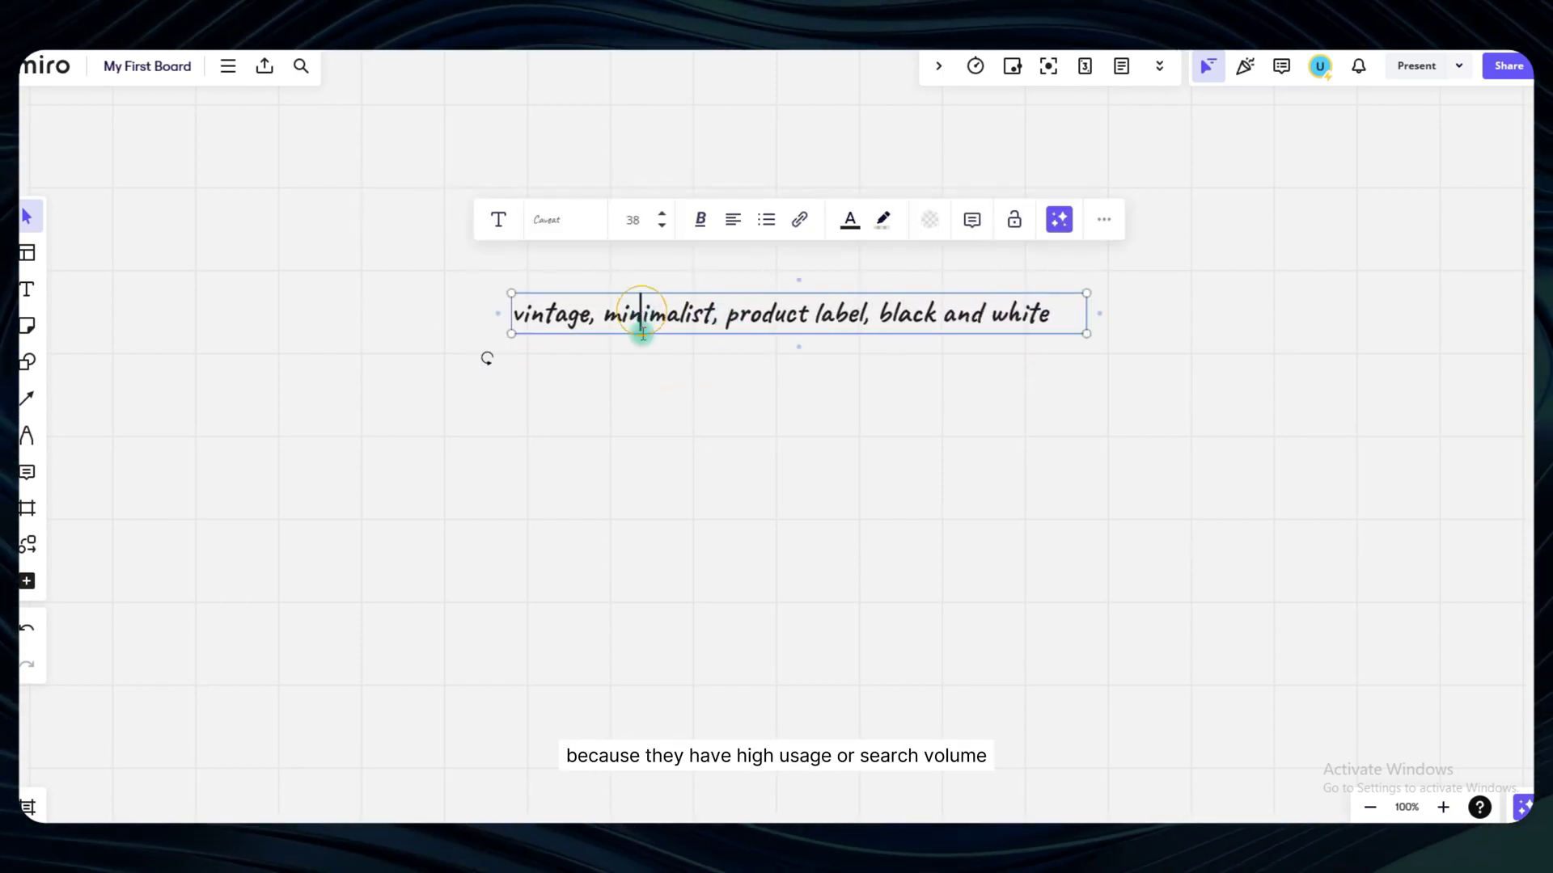
click(731, 395)
- Centre-align the text 'vintage, minimalist, product label, black and white'
click(704, 321)
click(732, 219)
click(735, 260)
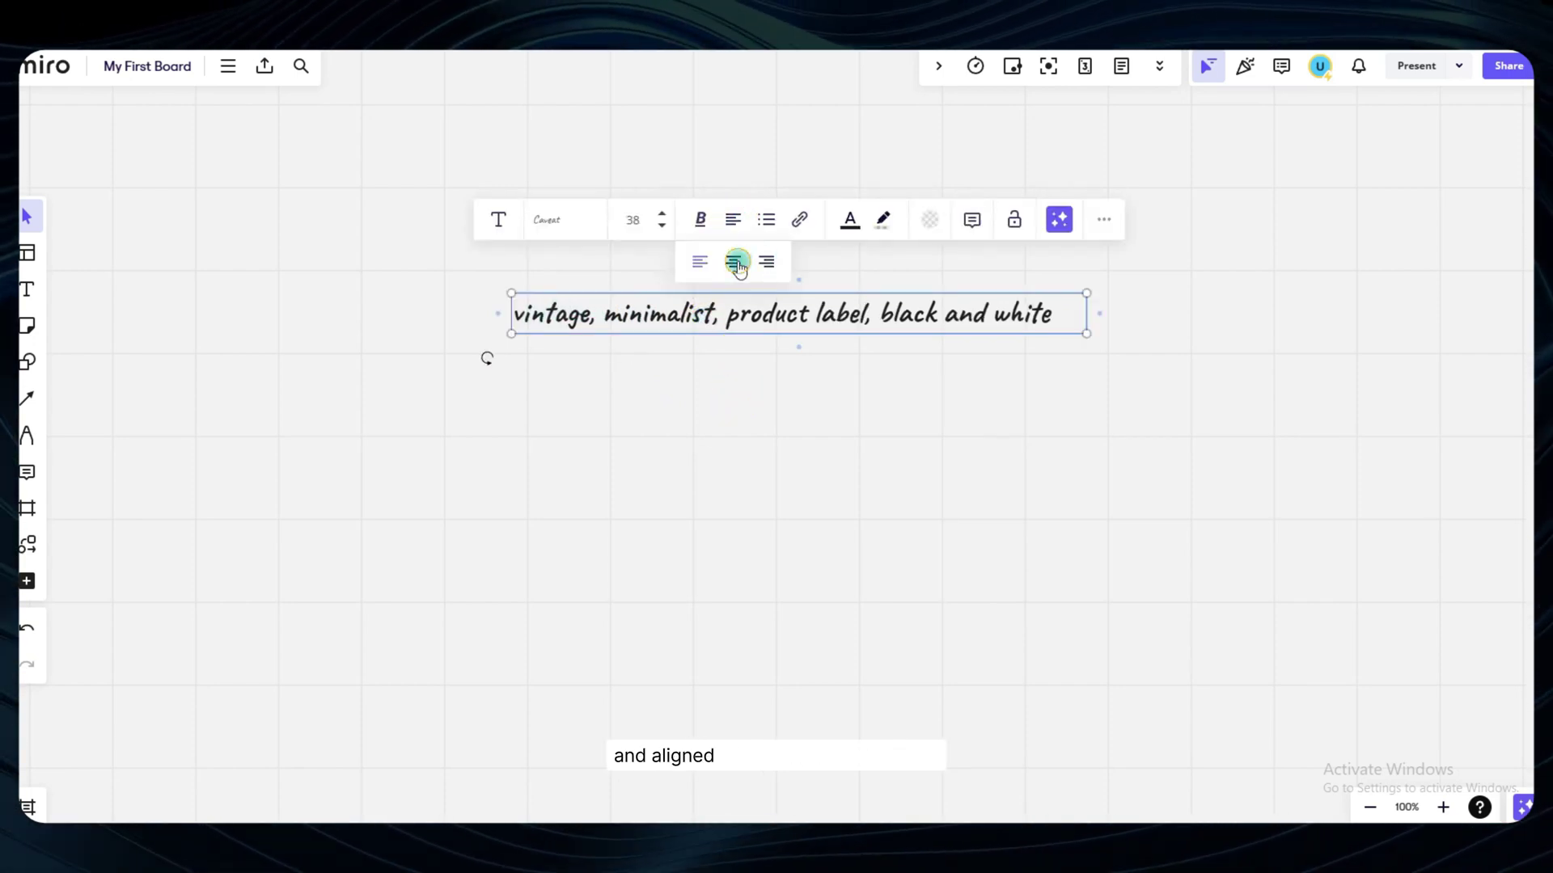
click(754, 441)
- Widen the keyword text box on both the left and right sides
click(735, 324)
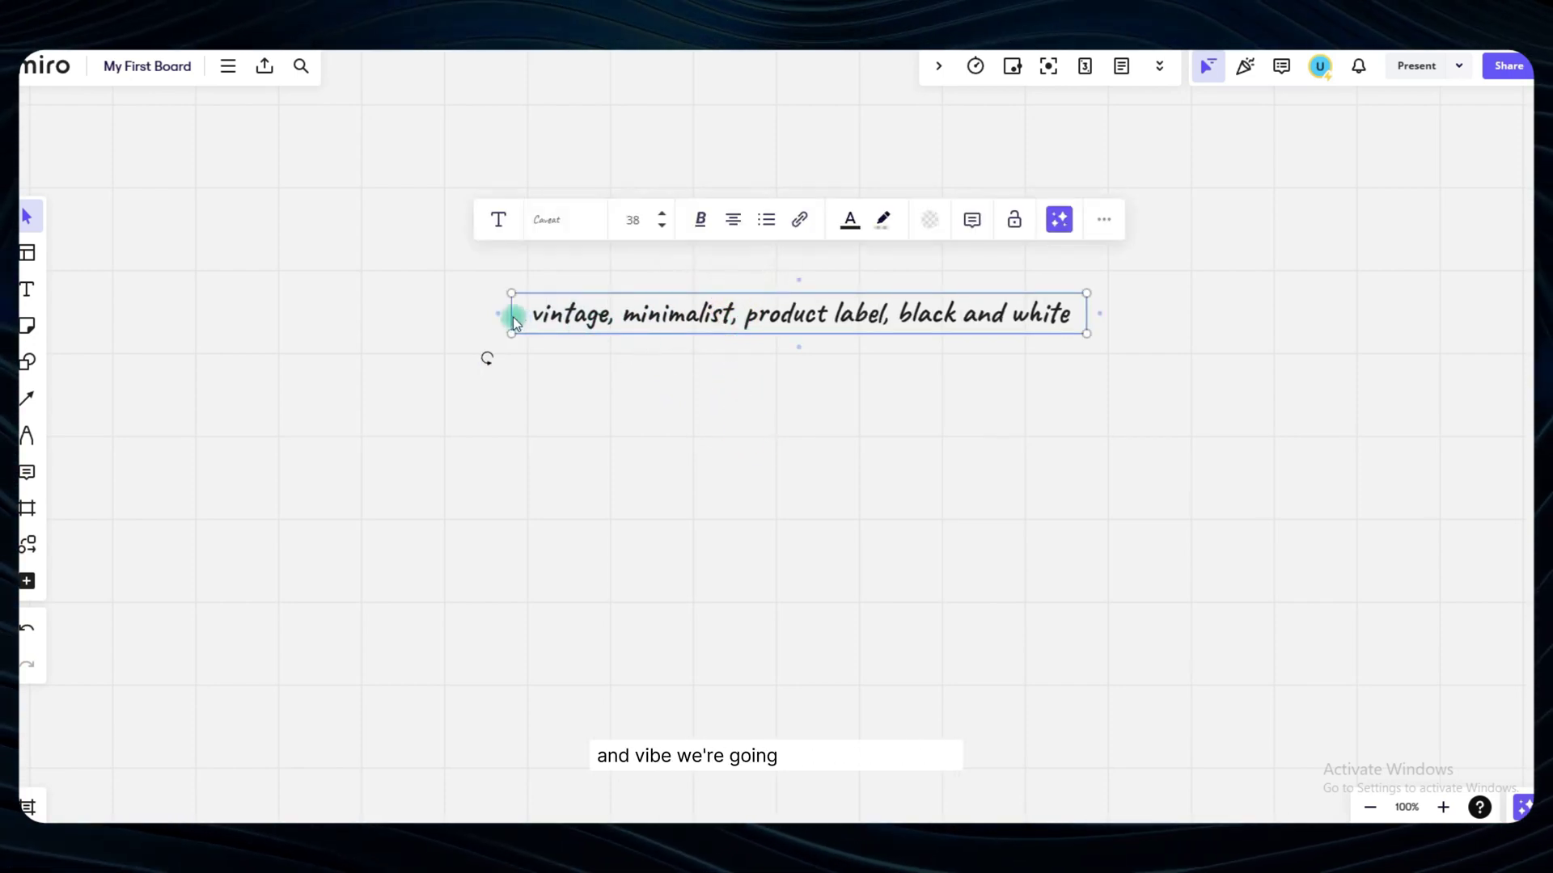
drag(509, 314, 446, 316)
drag(1086, 314, 1112, 315)
click(547, 543)
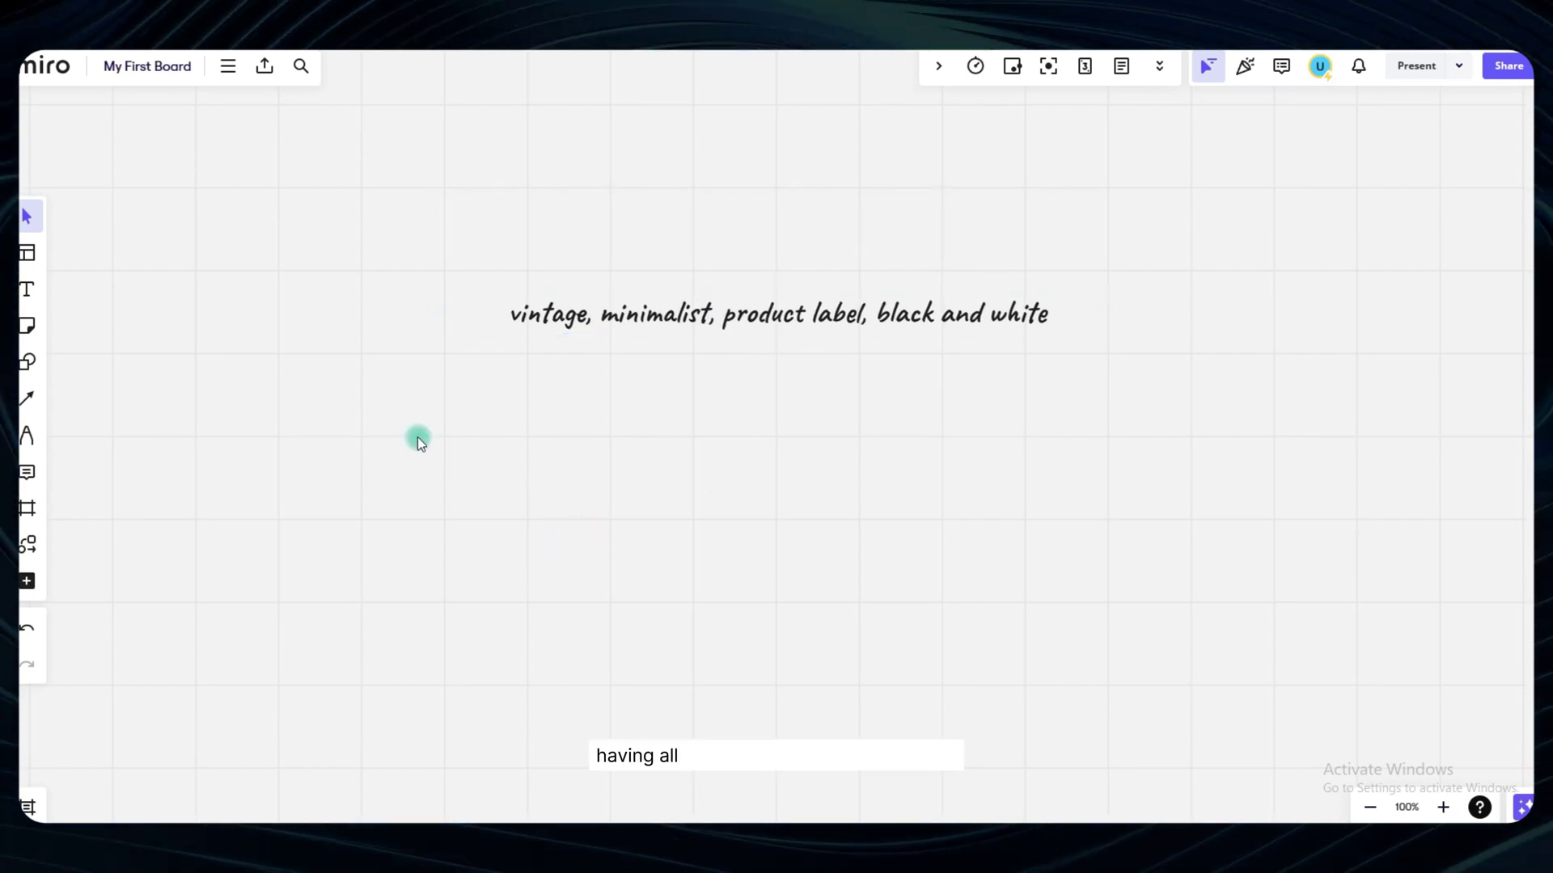
click(641, 561)
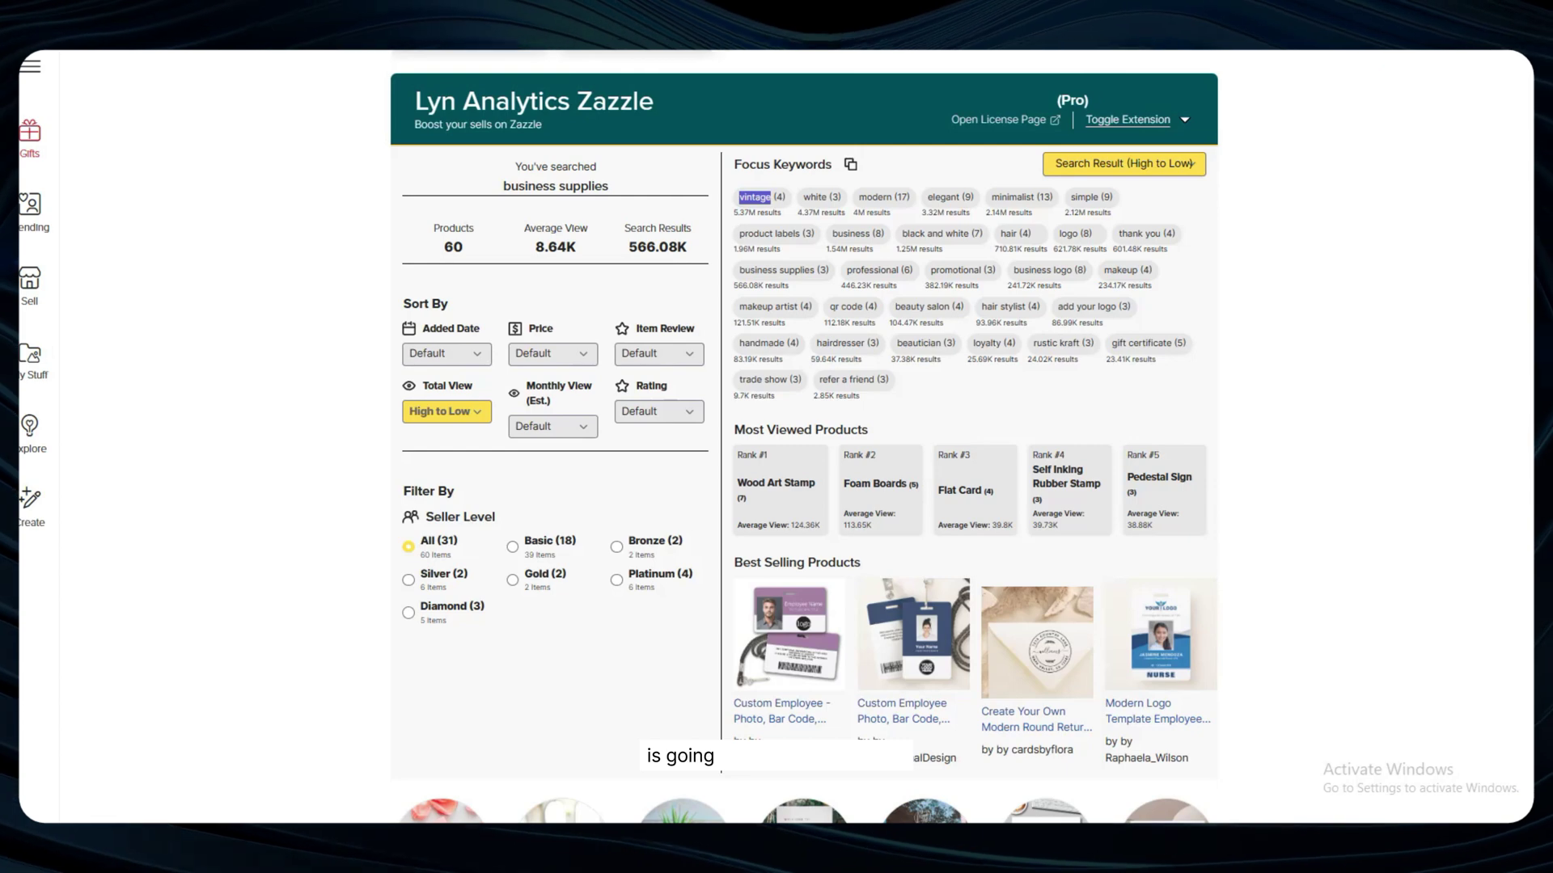
- Copy the Rank #1 product name 'Wood Art Stamp' from the Lyn Analytics panel
click(315, 184)
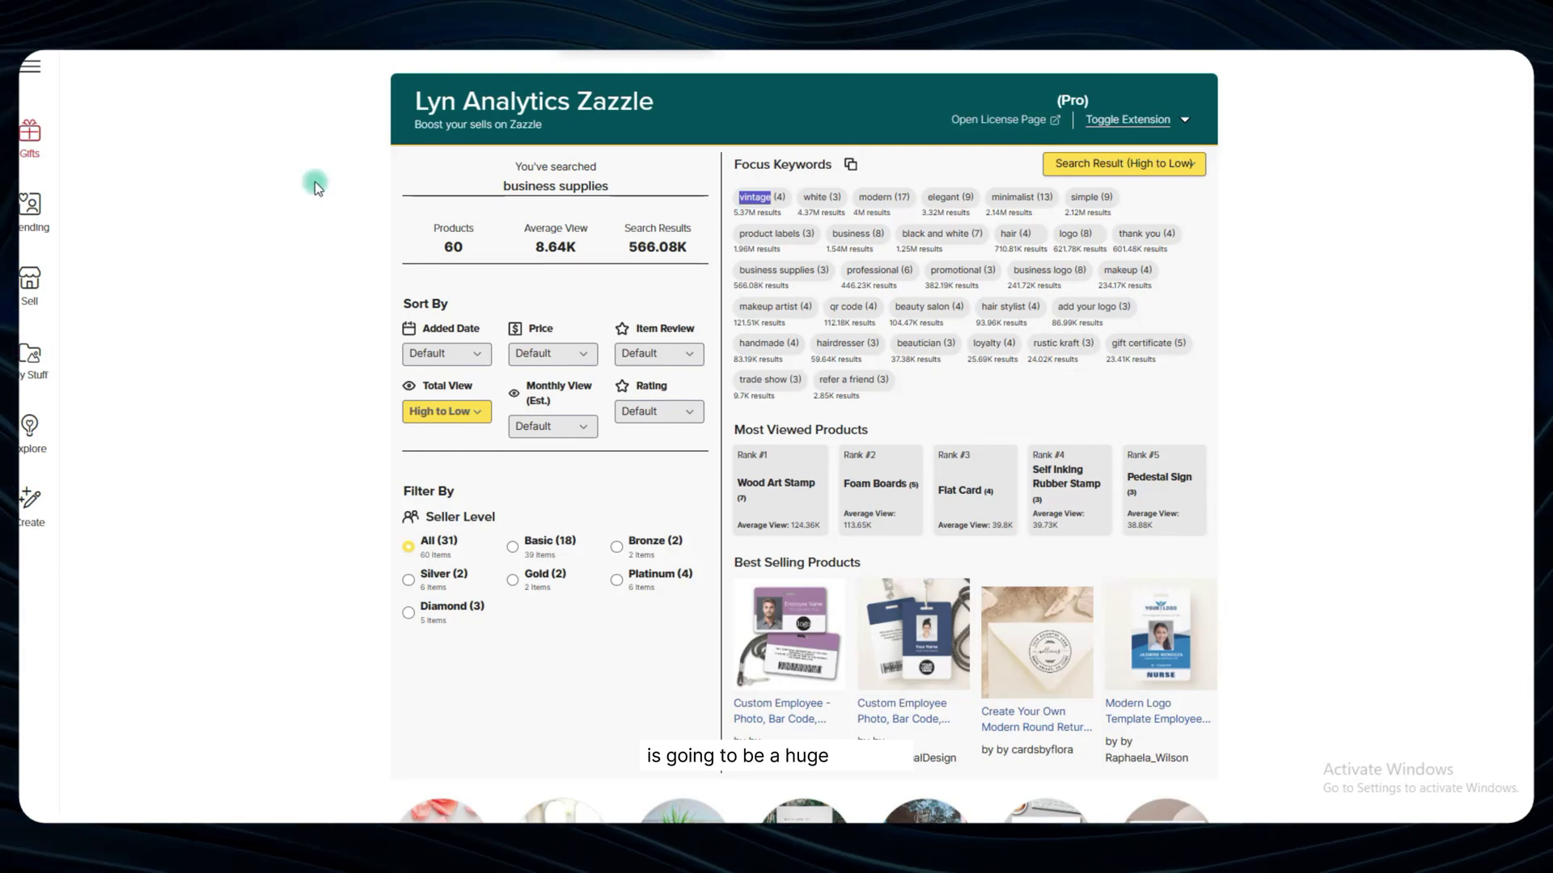
click(1351, 371)
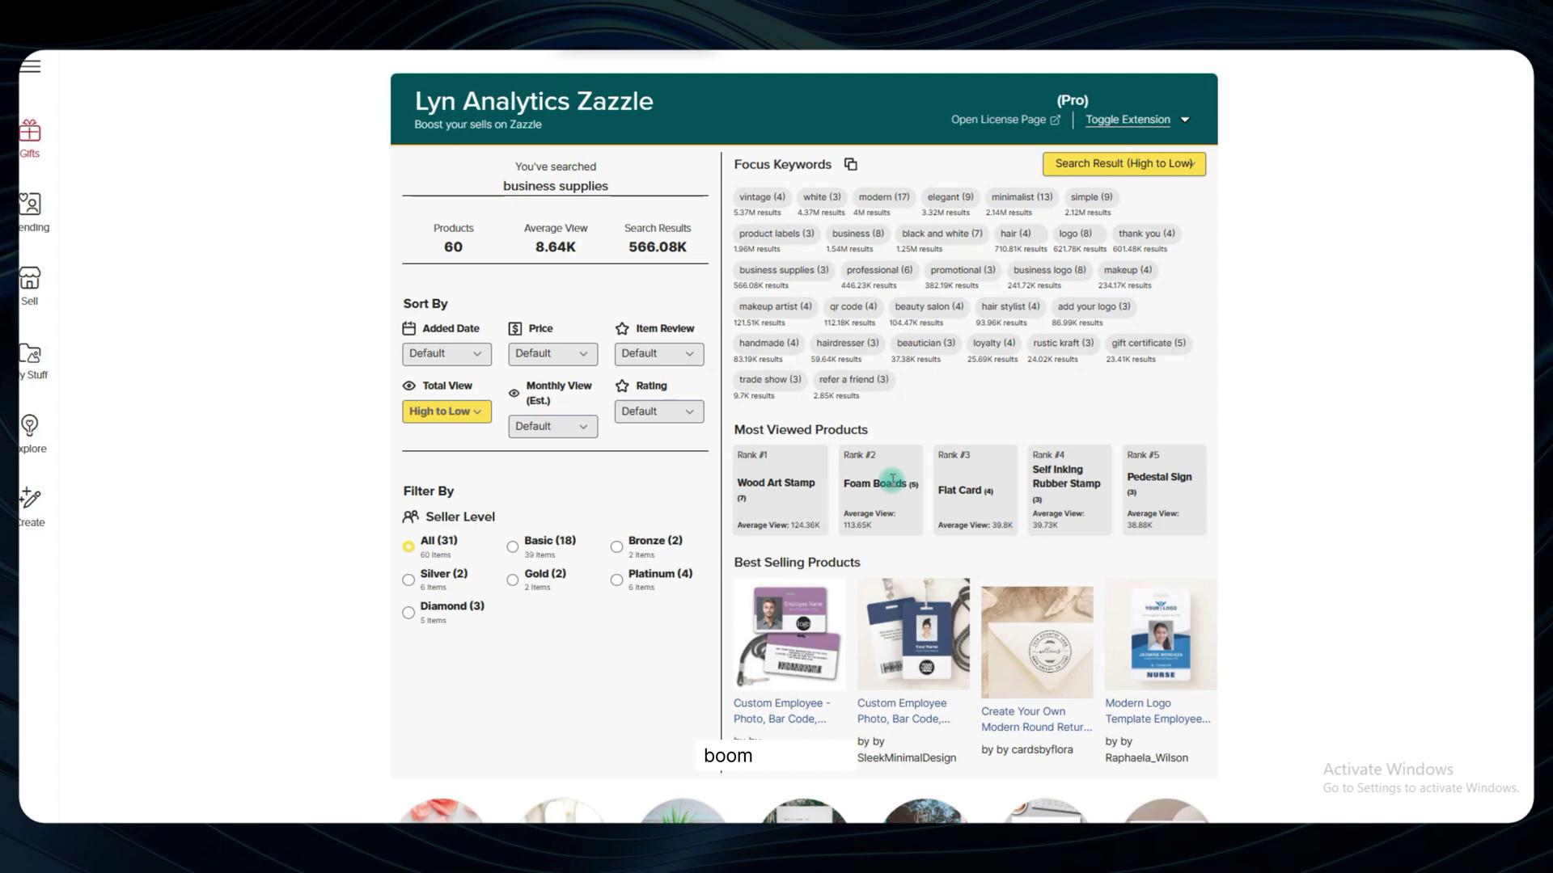
drag(736, 483, 815, 484)
right_click(815, 485)
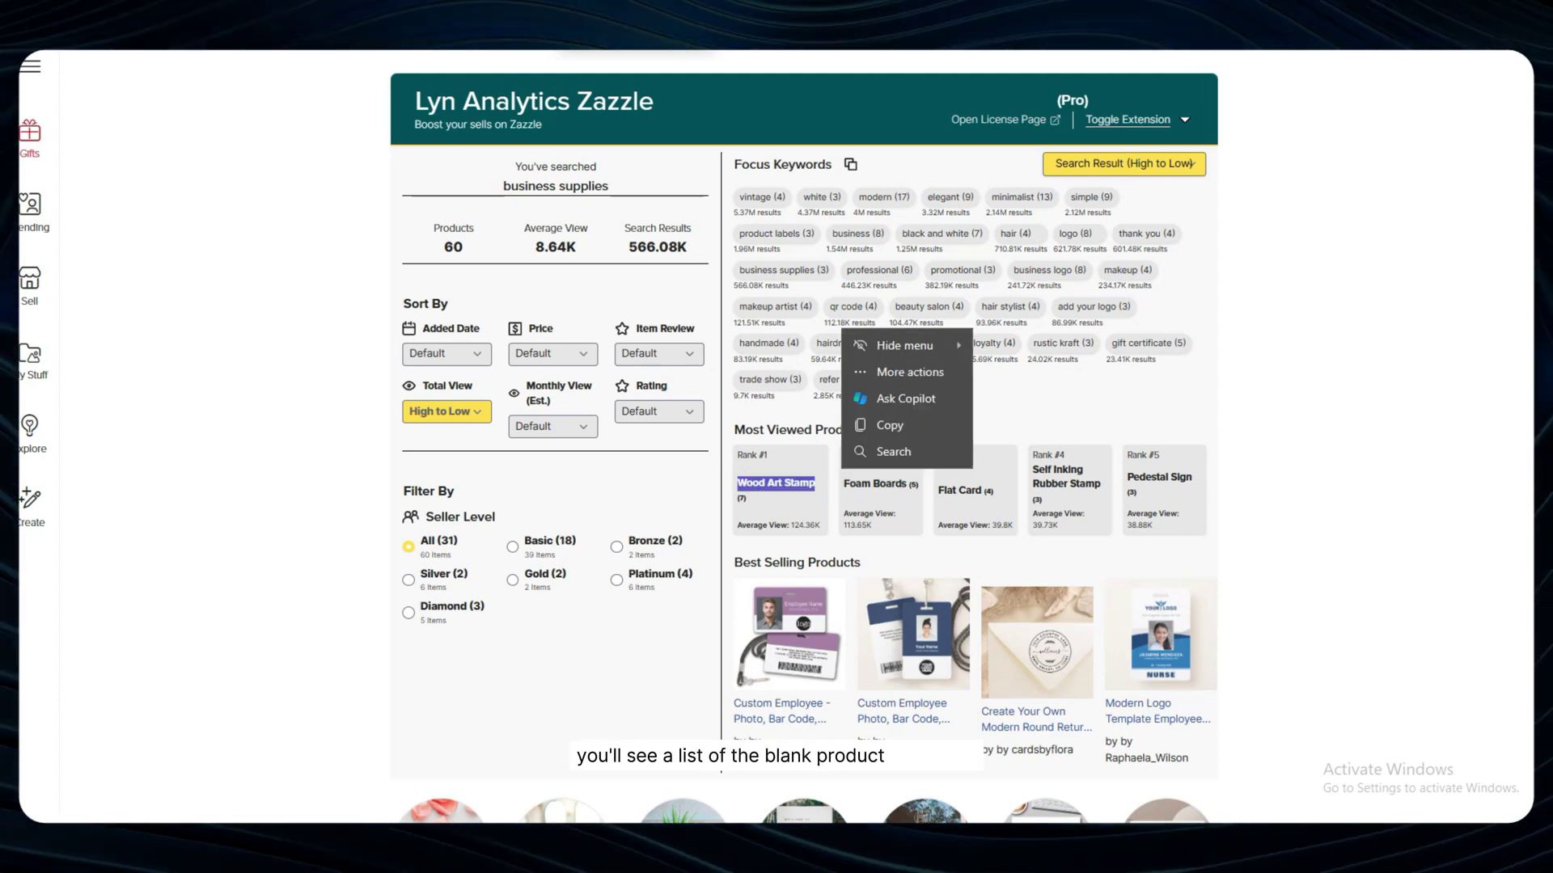
click(877, 422)
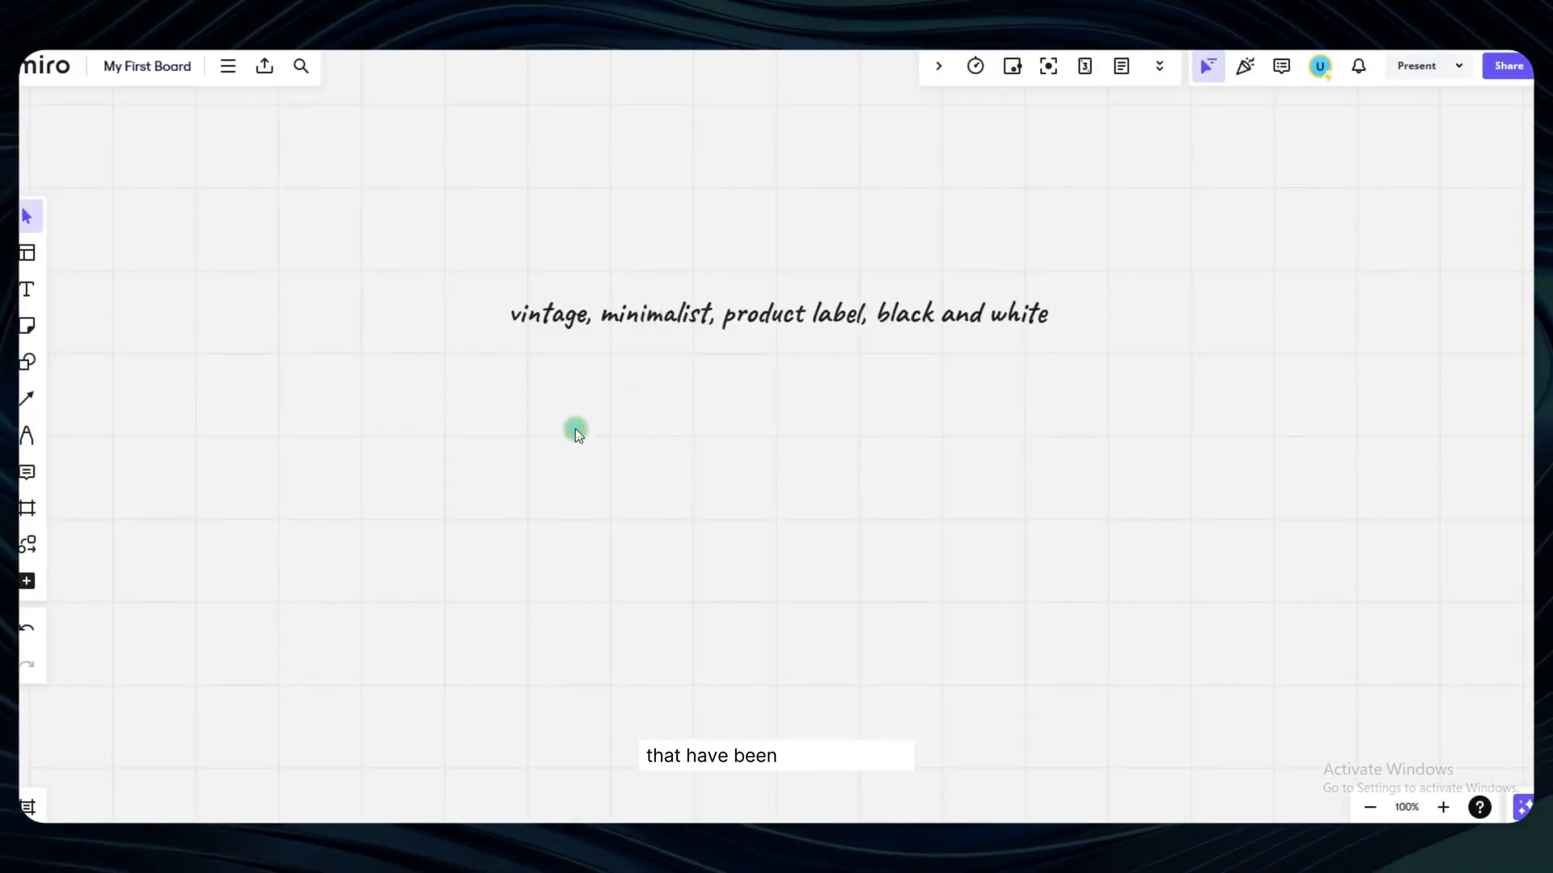
- Paste 'Wood Art Stamp' below the keyword line and enlarge it
key(ctrl+v)
click(742, 524)
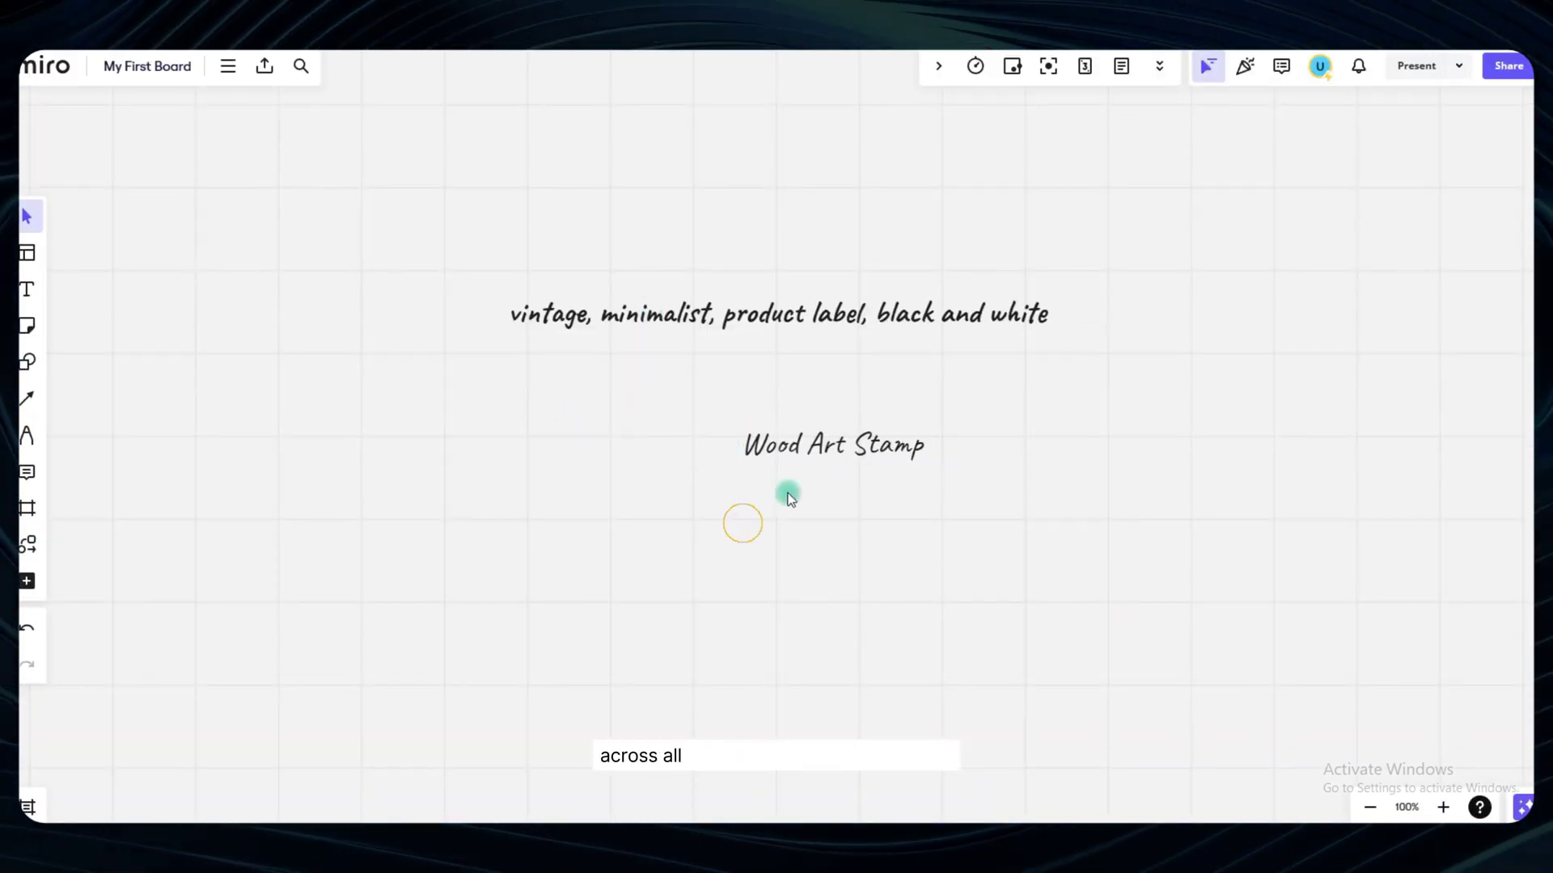
drag(809, 458, 527, 378)
click(684, 397)
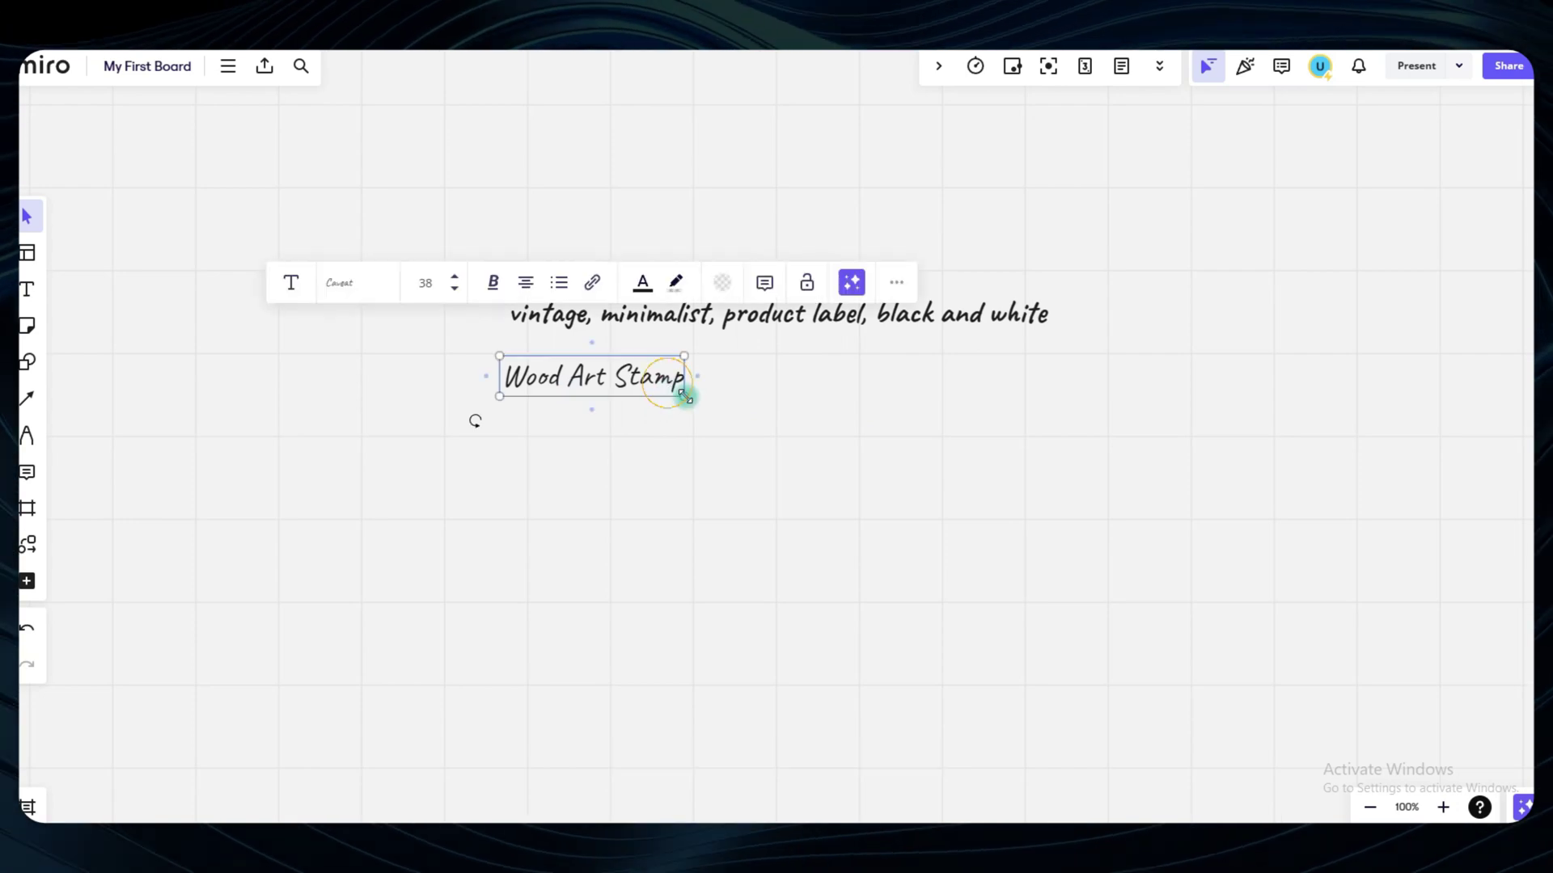
drag(684, 396, 716, 410)
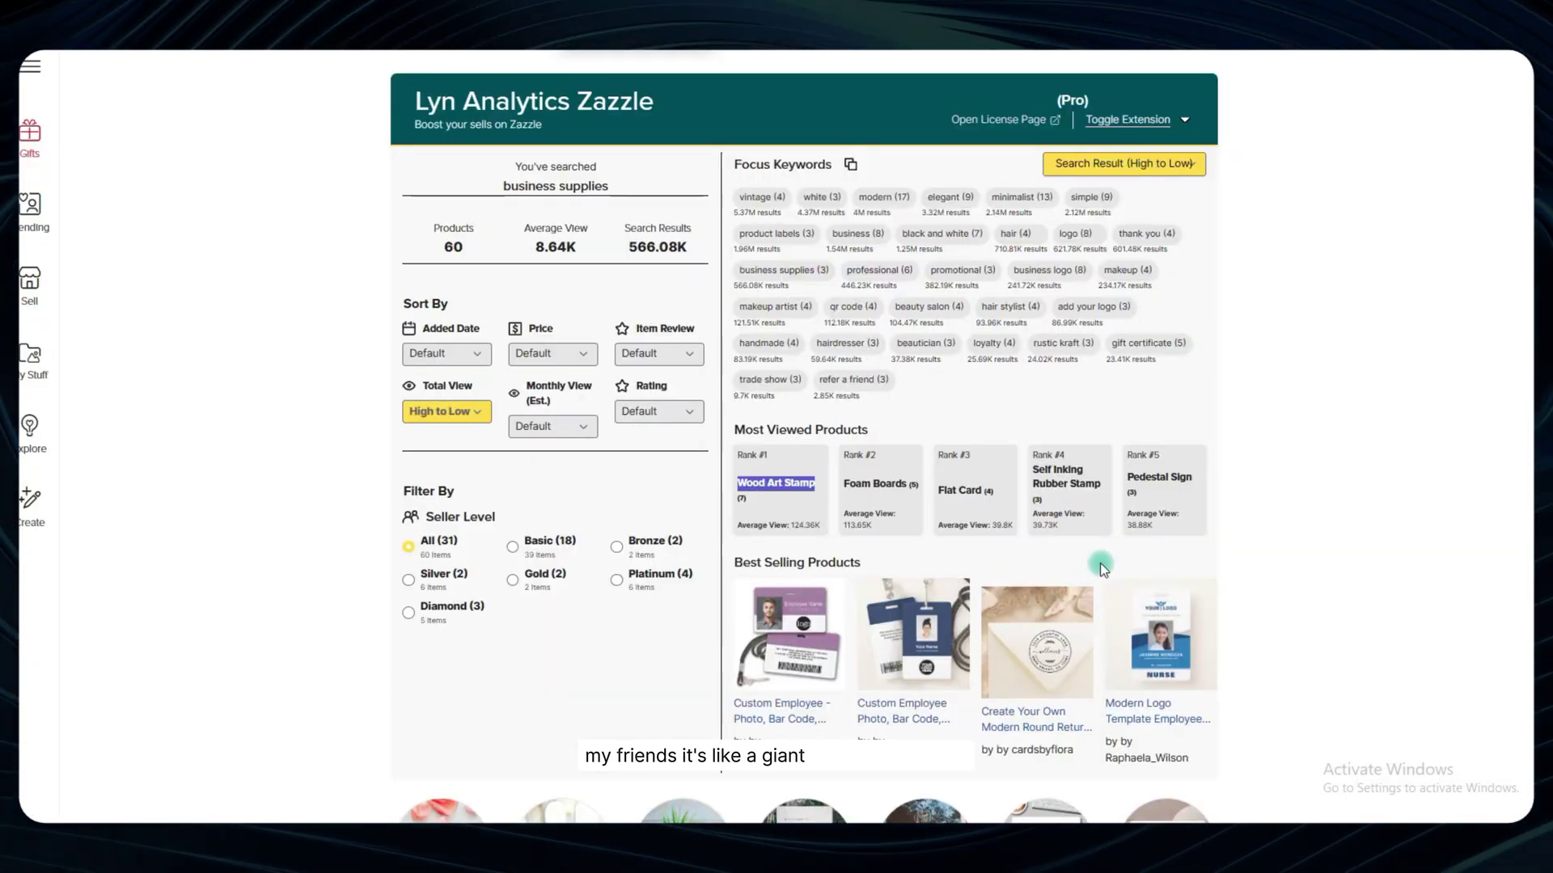
drag(1125, 477, 1196, 479)
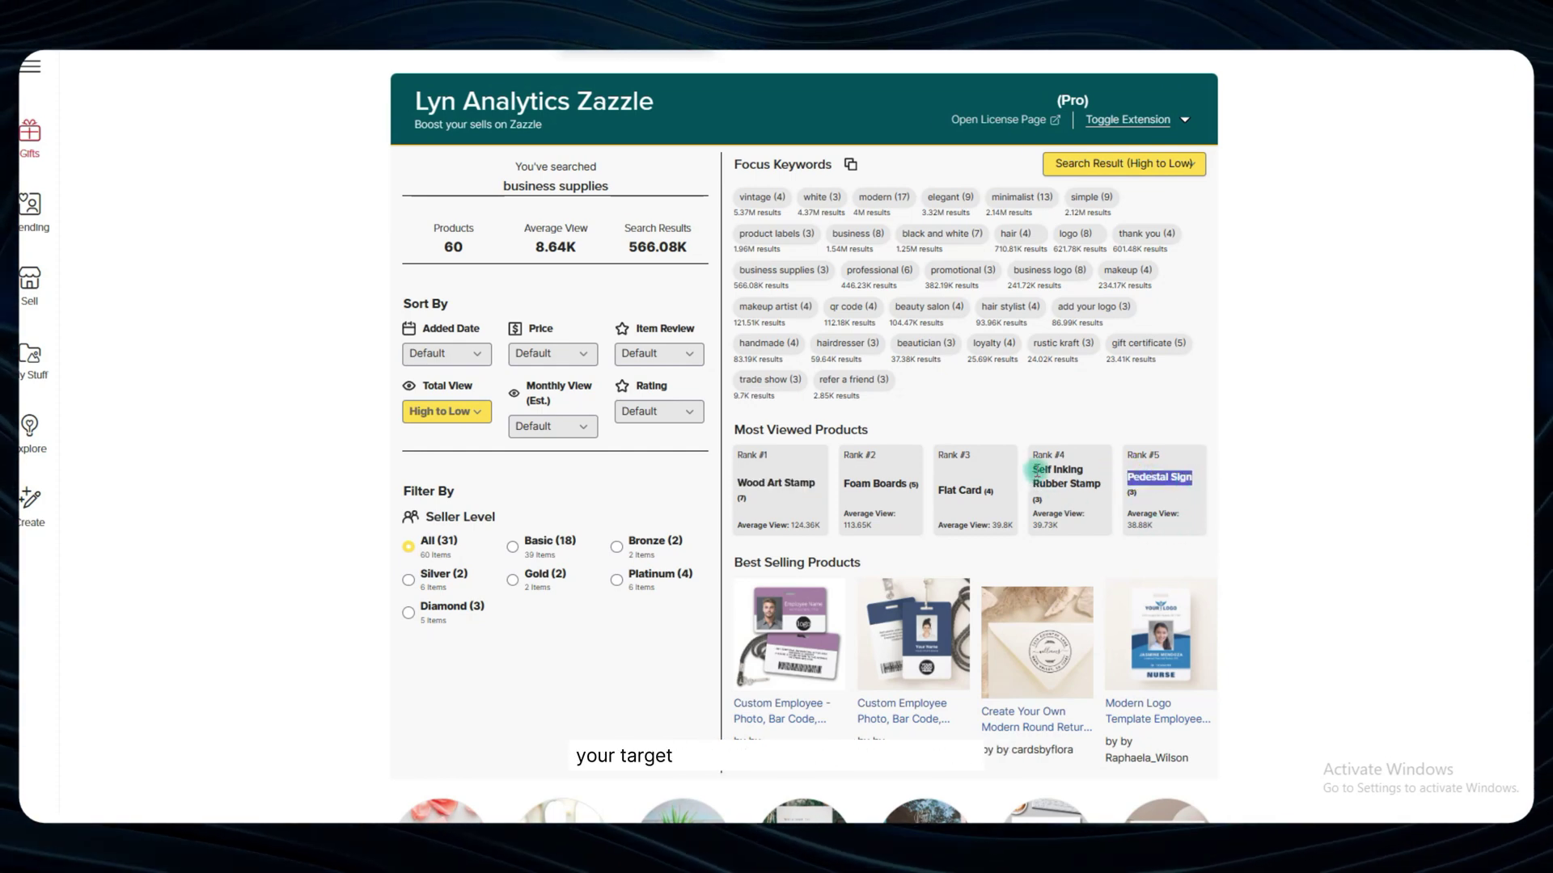
- Paste 'Self Inking Rubber Stamp' beside Wood Art Stamp, enlarged to the same size
drag(1032, 472, 1114, 484)
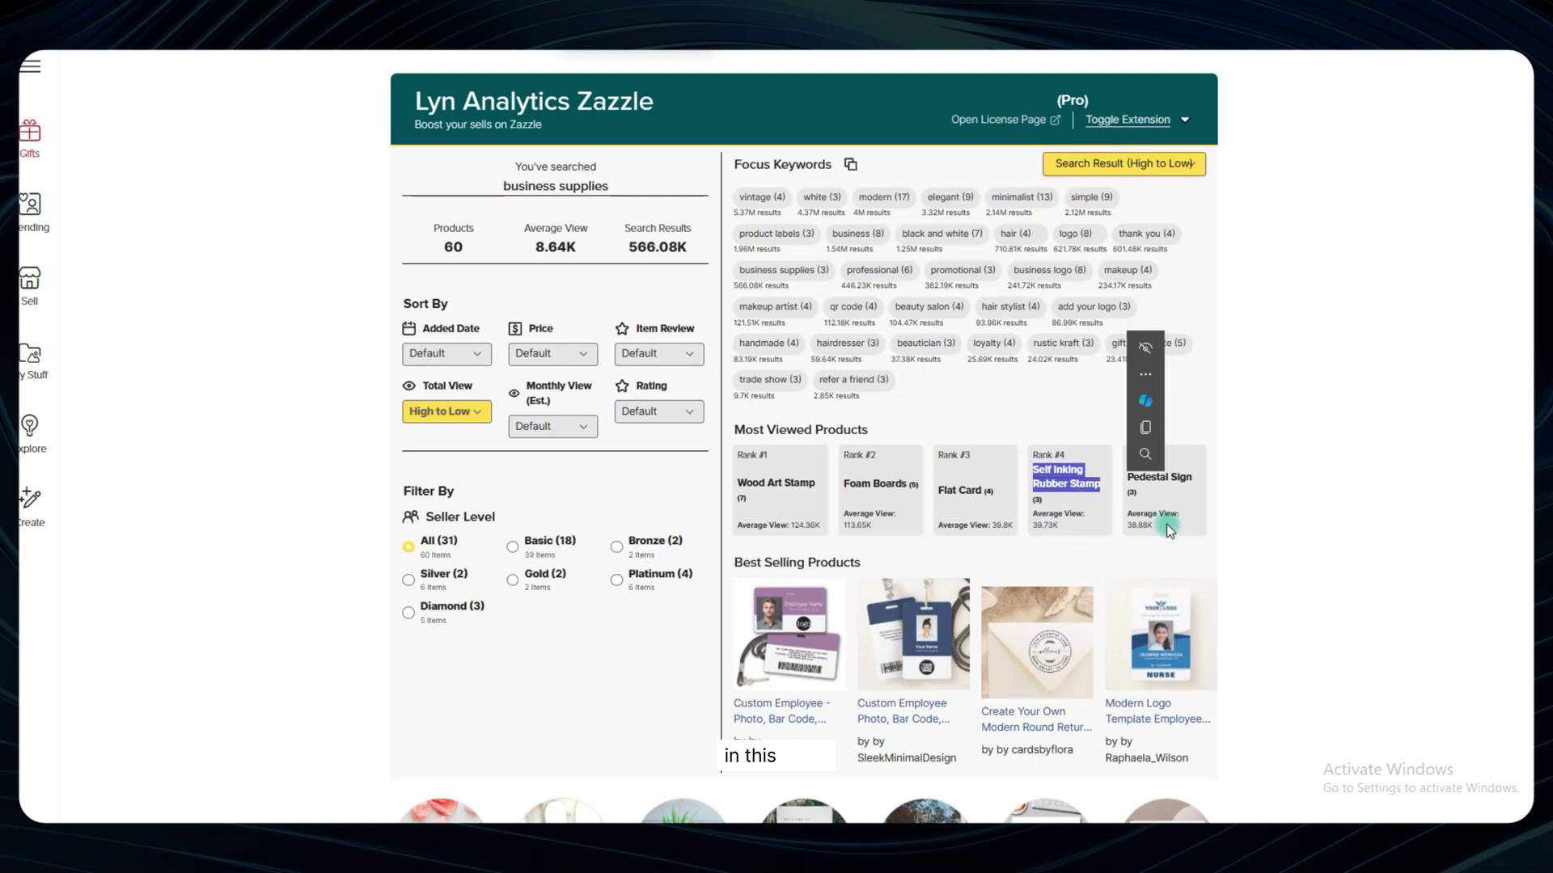
key(alt+Tab)
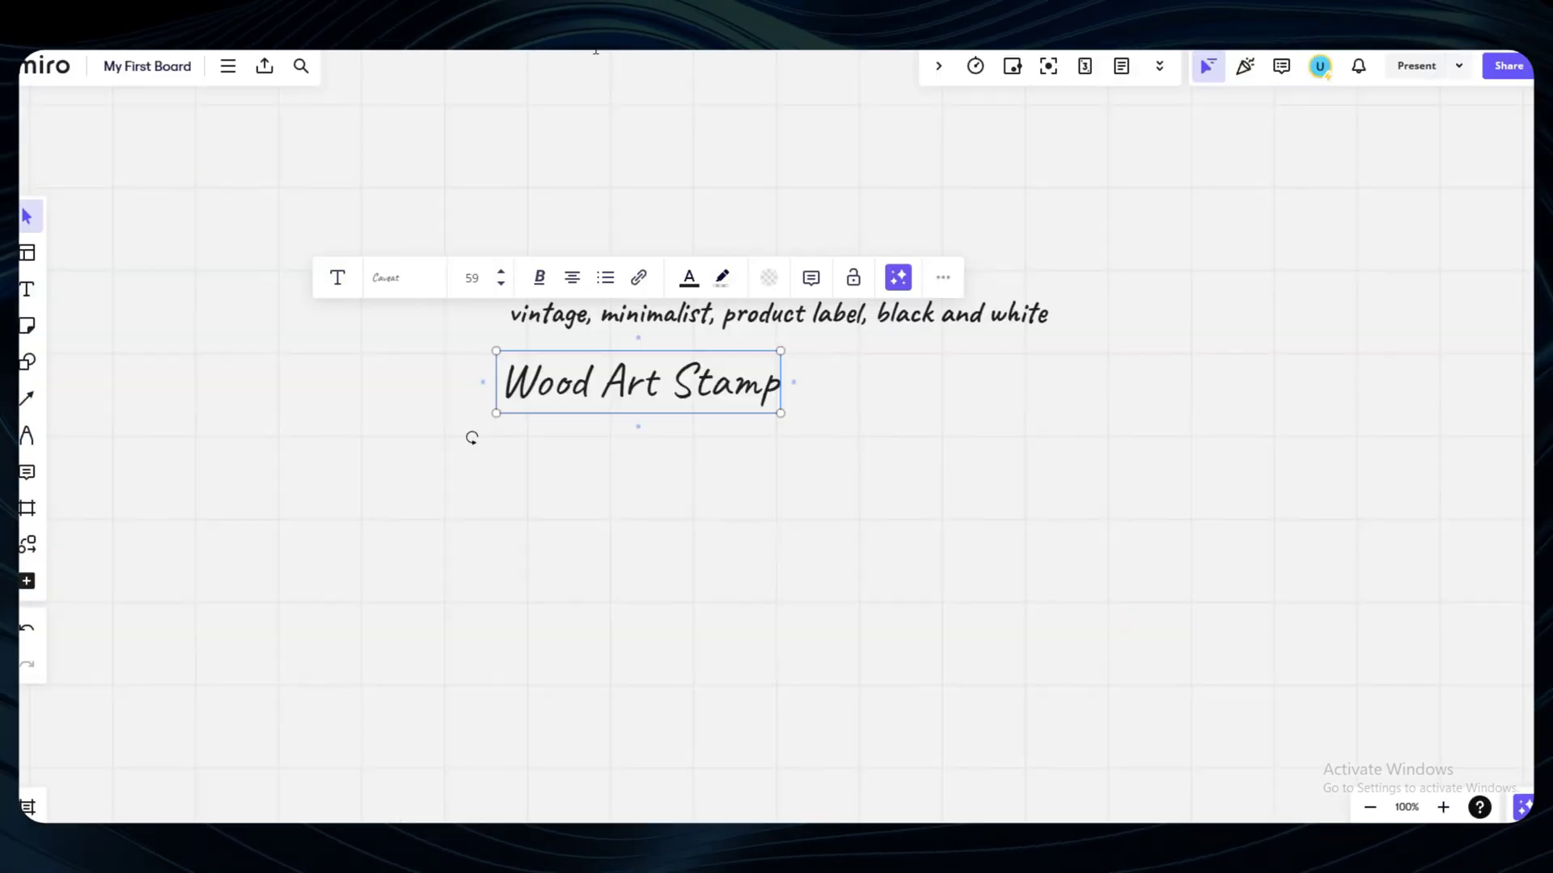
key(ctrl+v)
click(1051, 538)
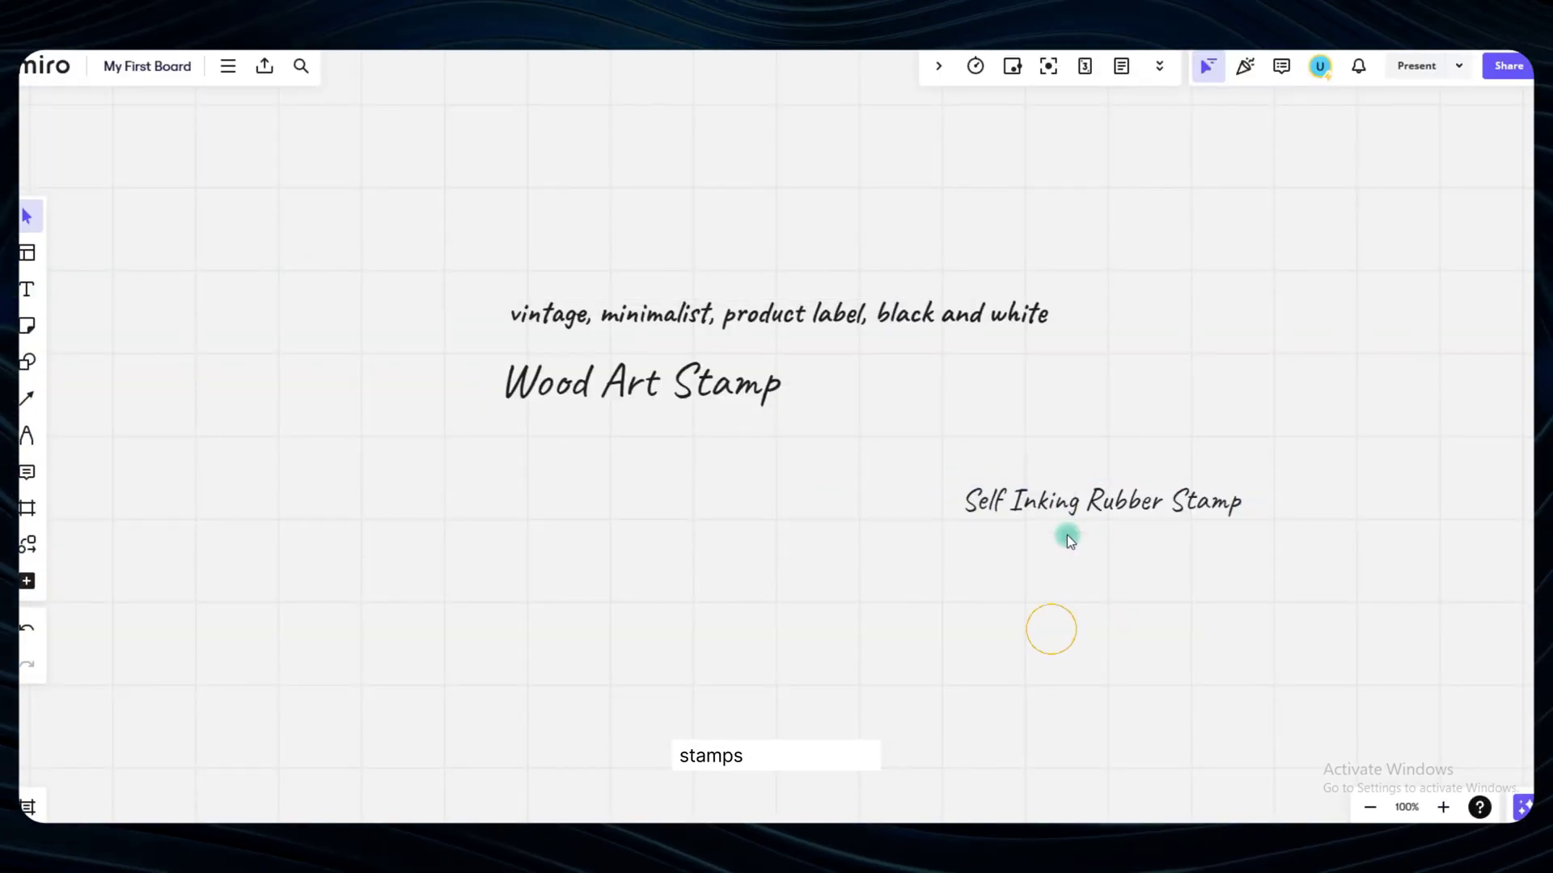
drag(1045, 499, 902, 383)
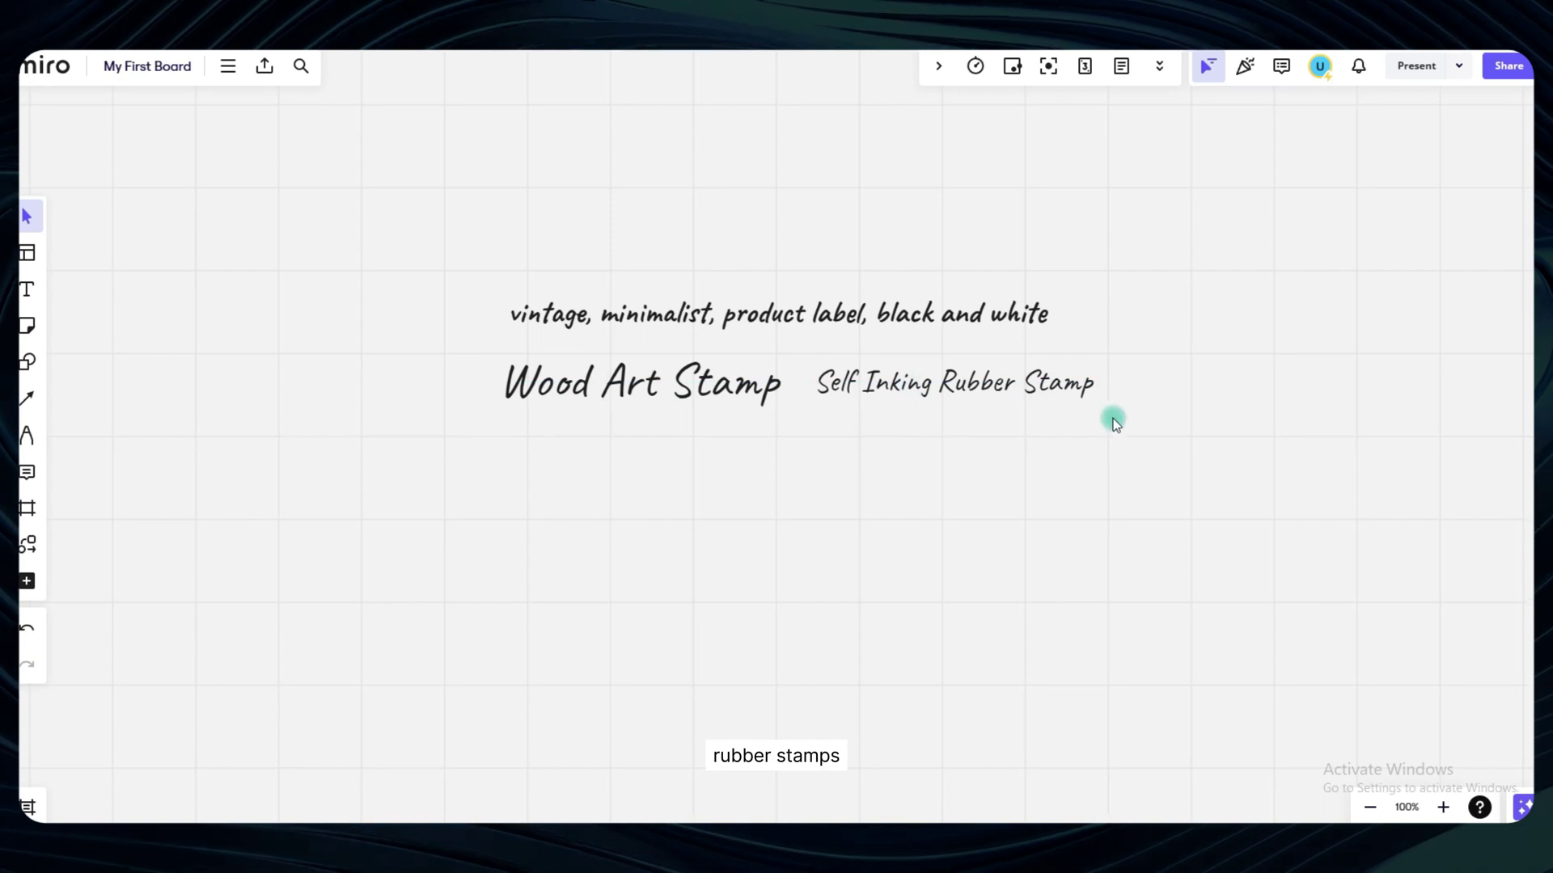
click(1053, 388)
drag(1093, 404, 1229, 461)
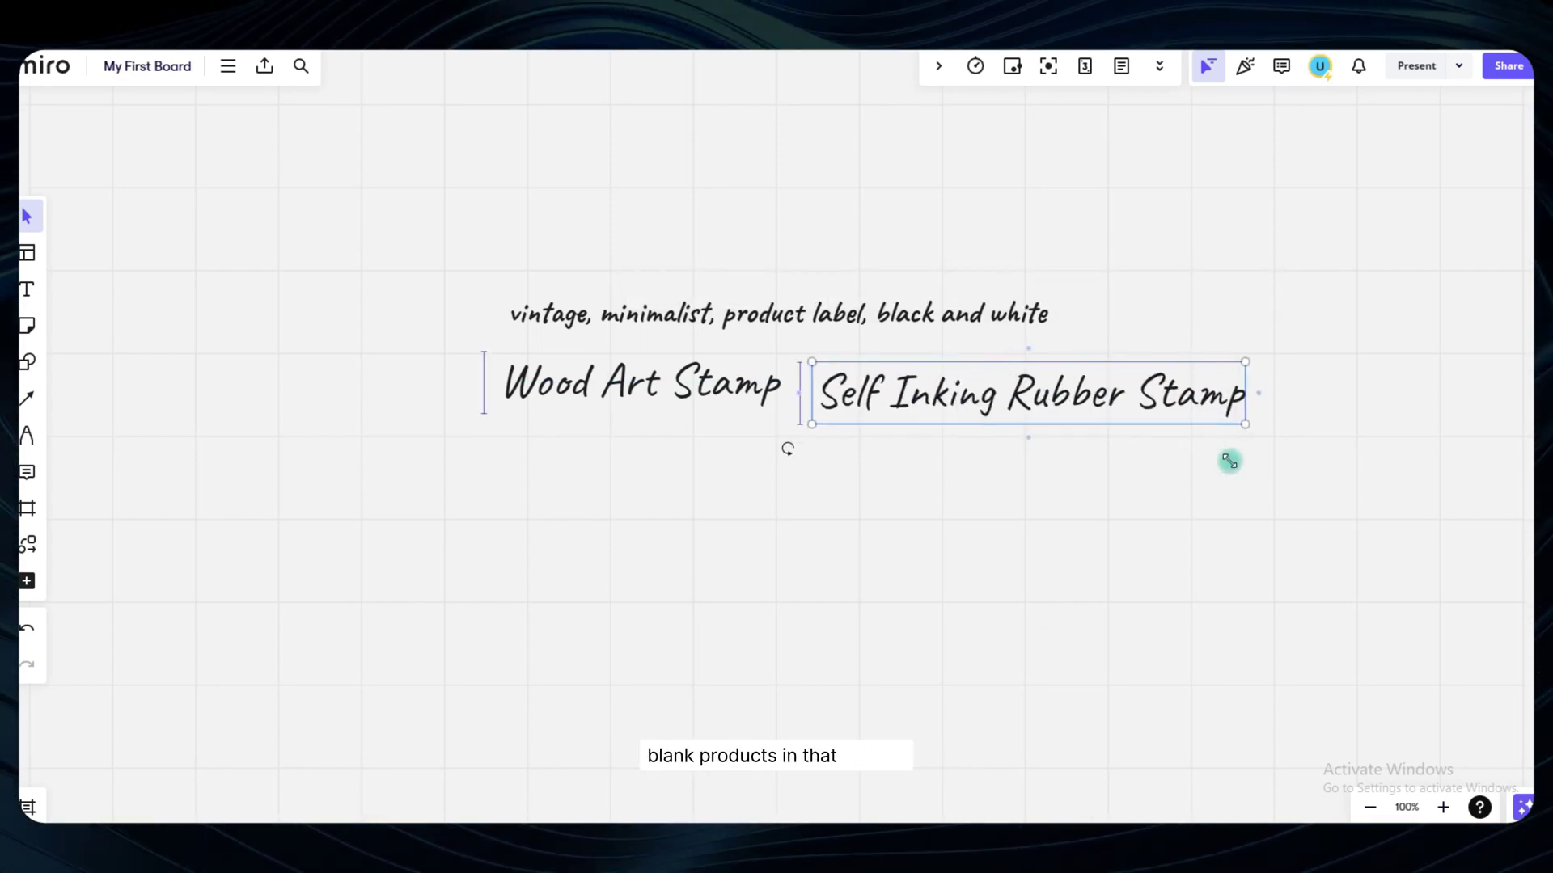
mouse_move(1066, 406)
mouse_down()
mouse_move(1071, 392)
mouse_move(1106, 404)
mouse_up()
- Shift the keyword line right so it sits centred above both product names
click(825, 327)
drag(825, 327, 934, 315)
click(804, 541)
drag(437, 483, 1128, 383)
click(1003, 563)
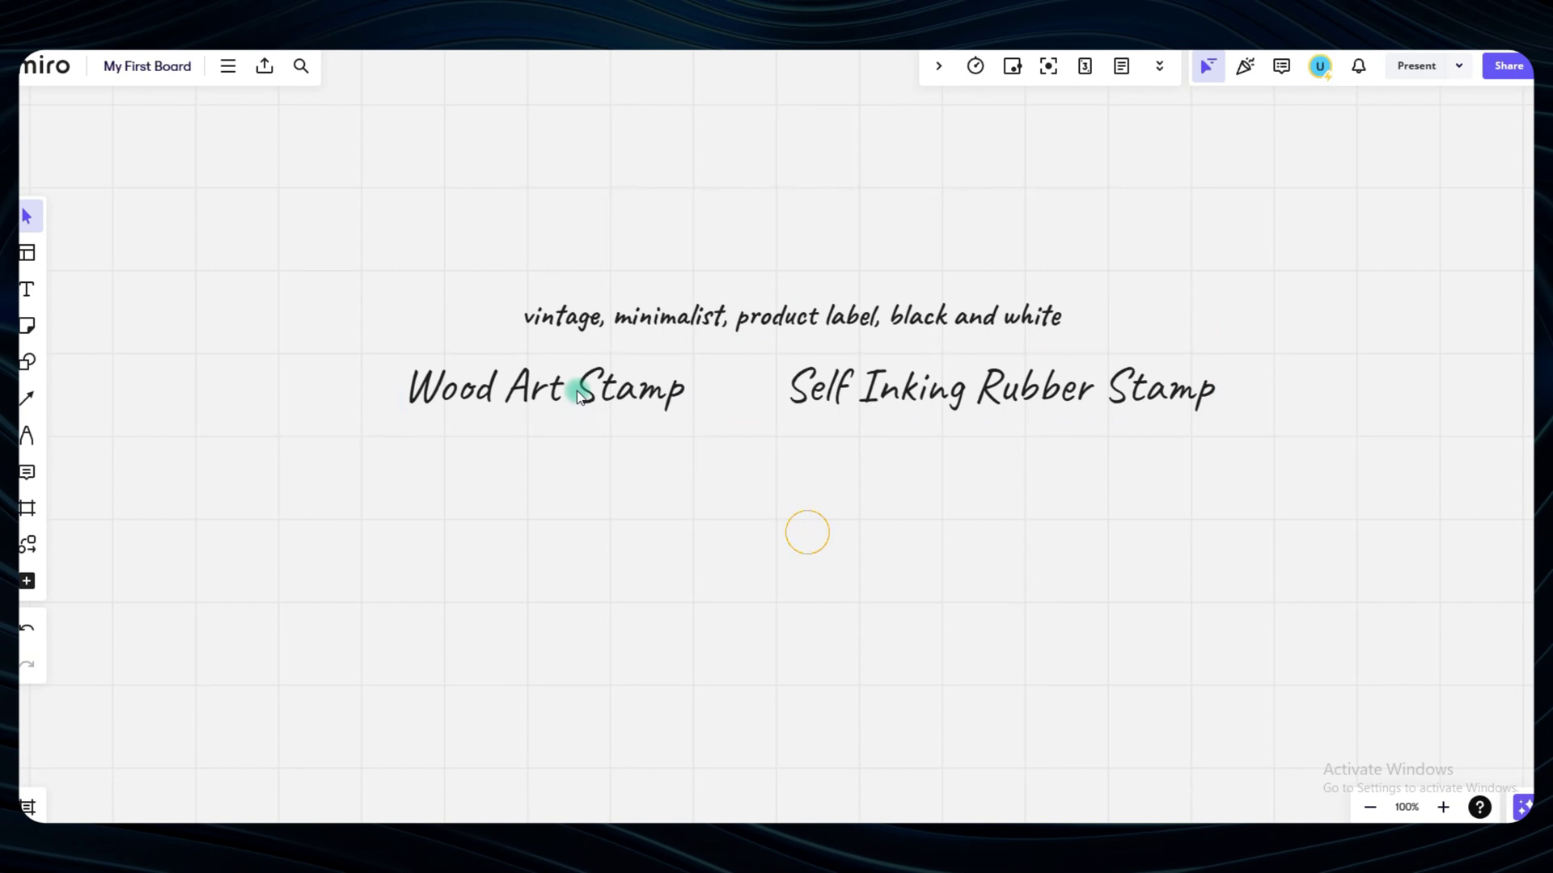
click(554, 397)
shift+click(1005, 391)
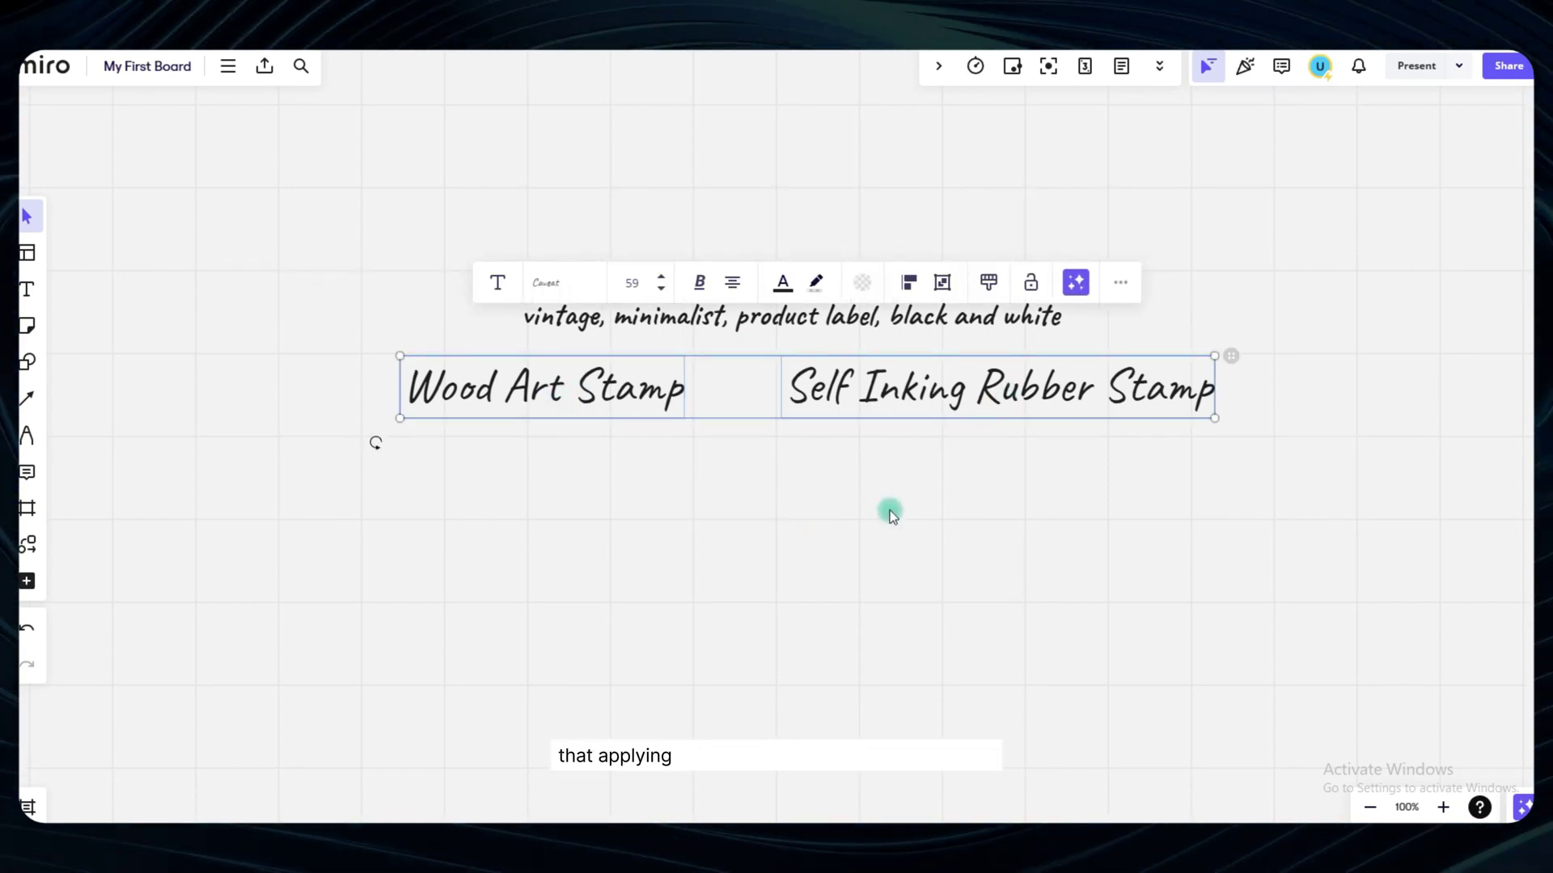
click(1005, 513)
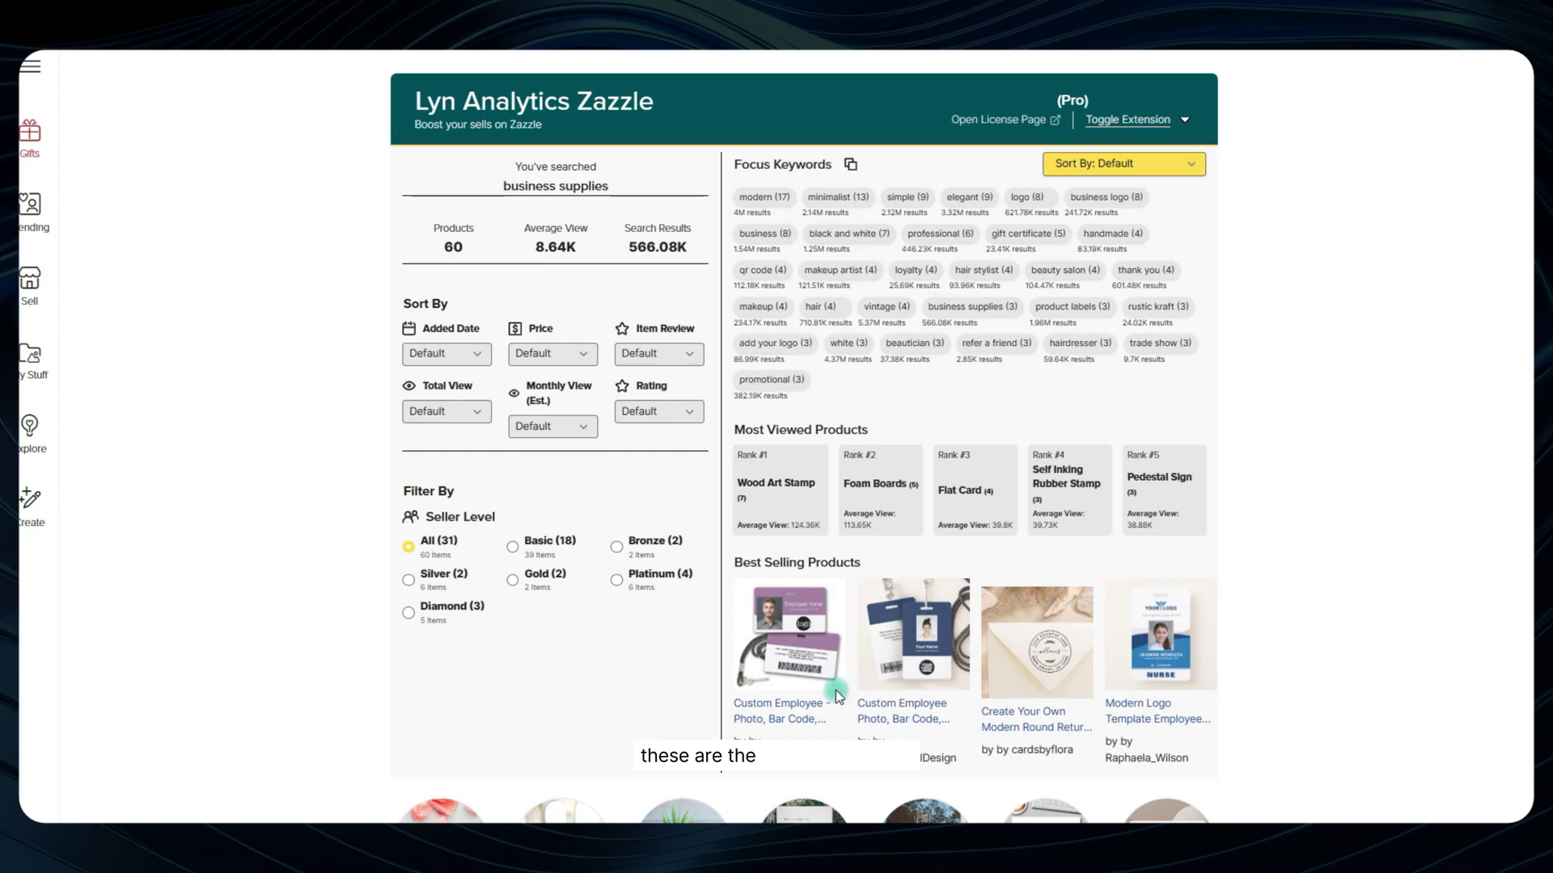
- Open the Custom Employee Name Badge page from the top Best Selling Products link
right_click(796, 702)
click(884, 461)
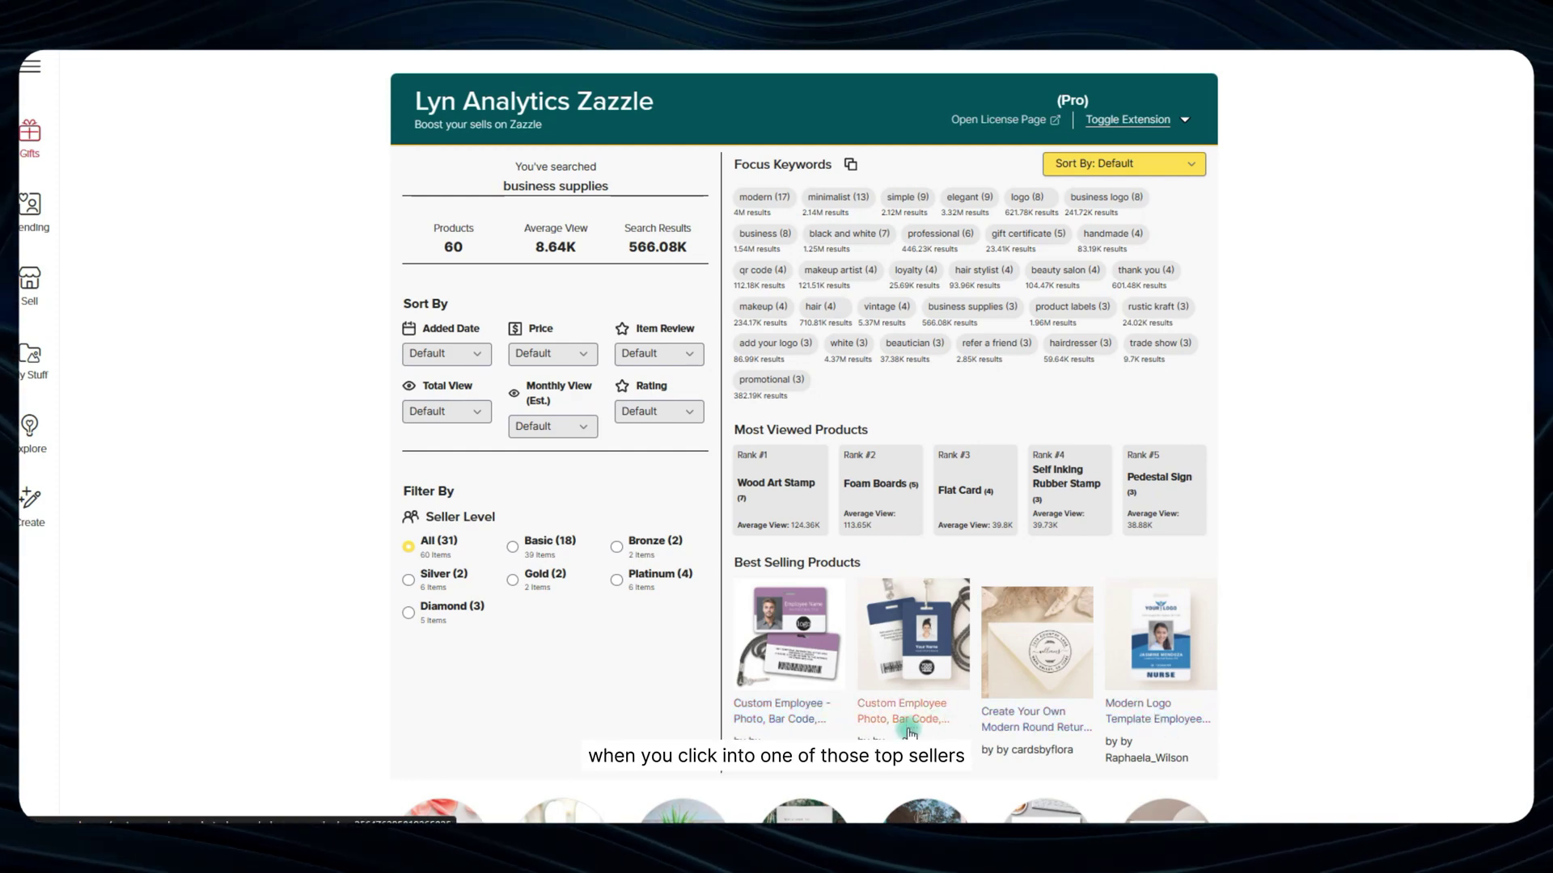
click(900, 718)
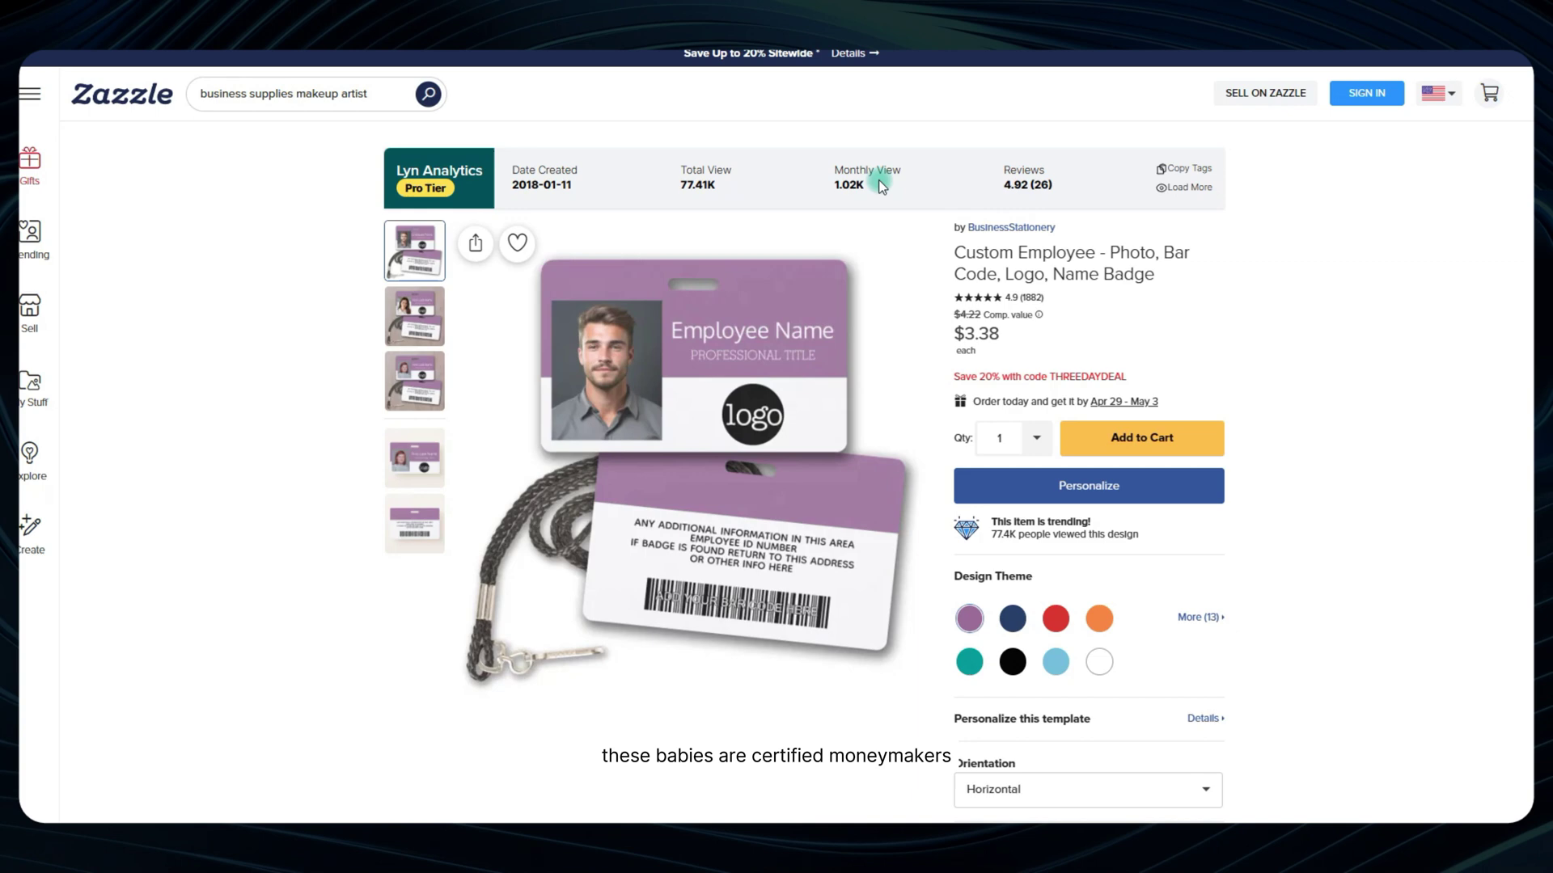
- Check the badge's 4.92 review rating and browse its product details and 26 reviews
double_click(1002, 185)
click(1205, 256)
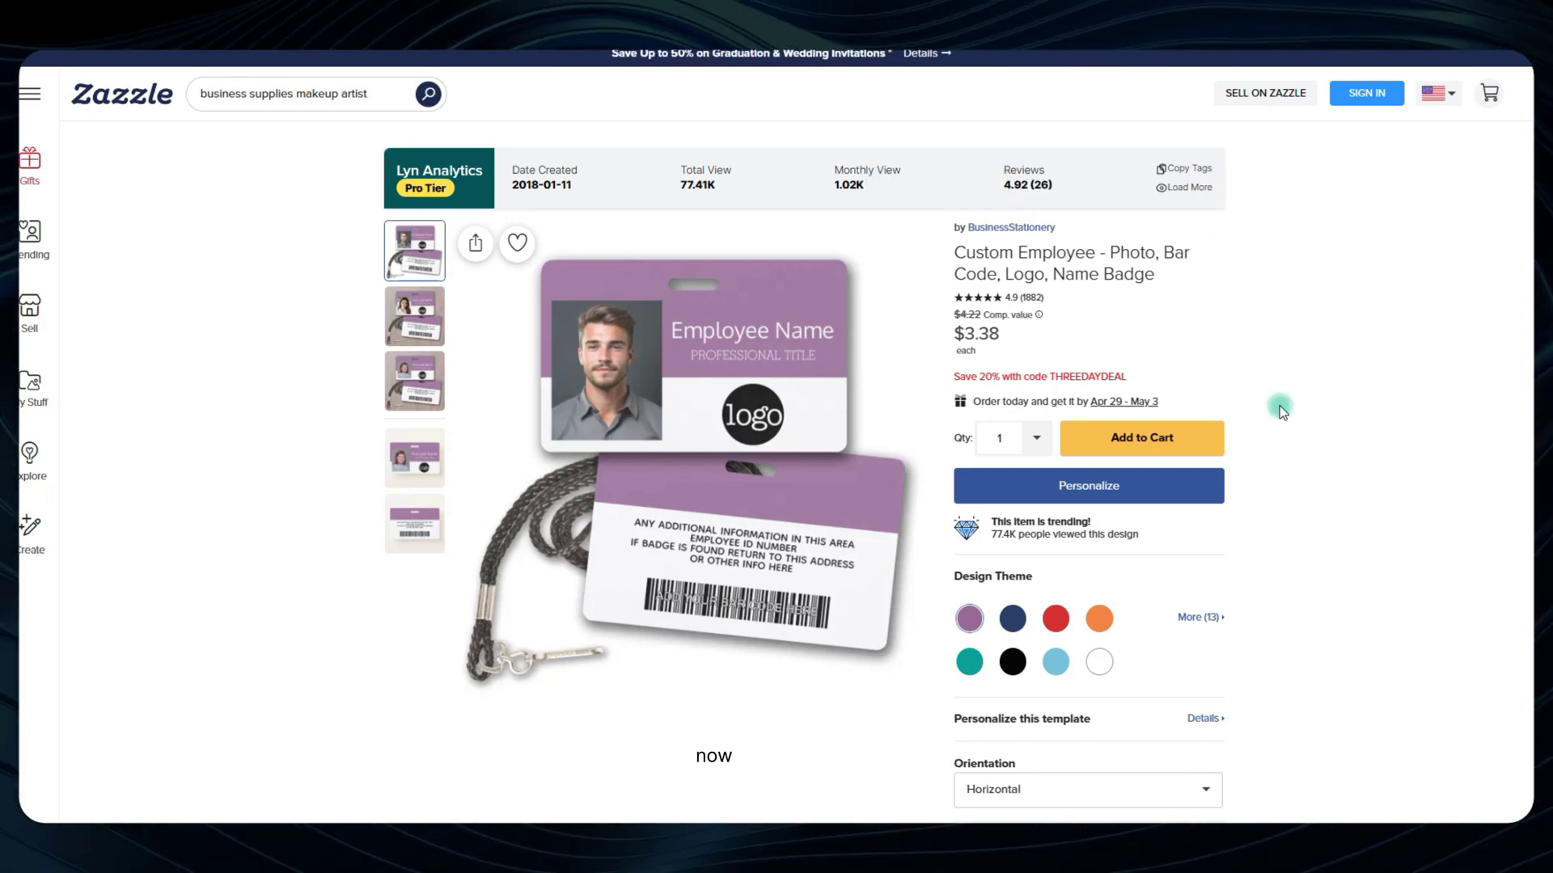
scroll(1277, 406, down, 3)
scroll(1278, 408, up, 1)
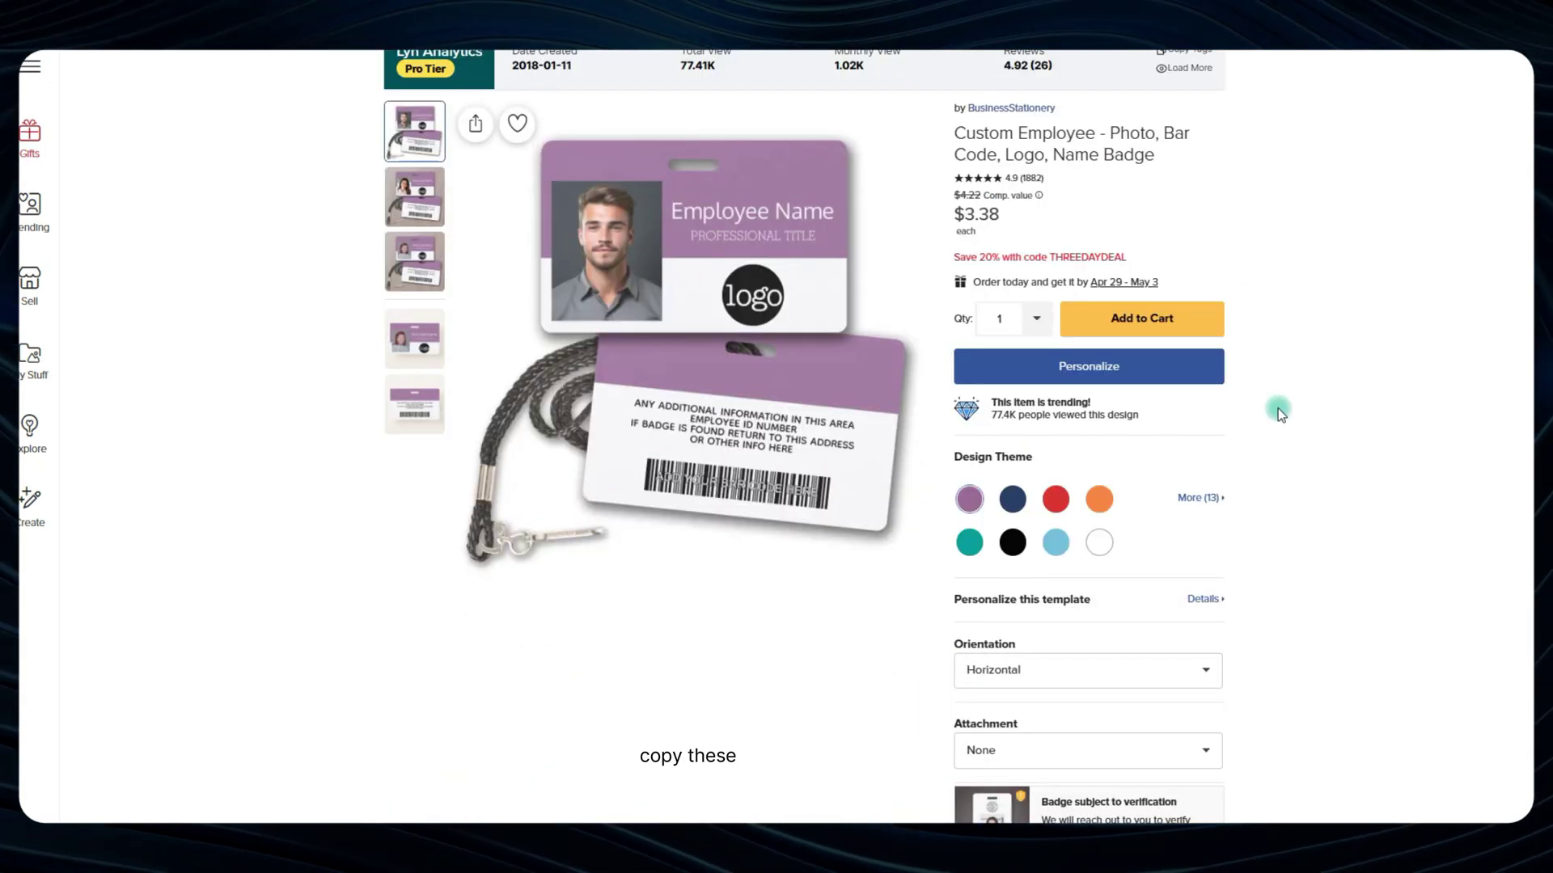
scroll(1278, 409, up, 2)
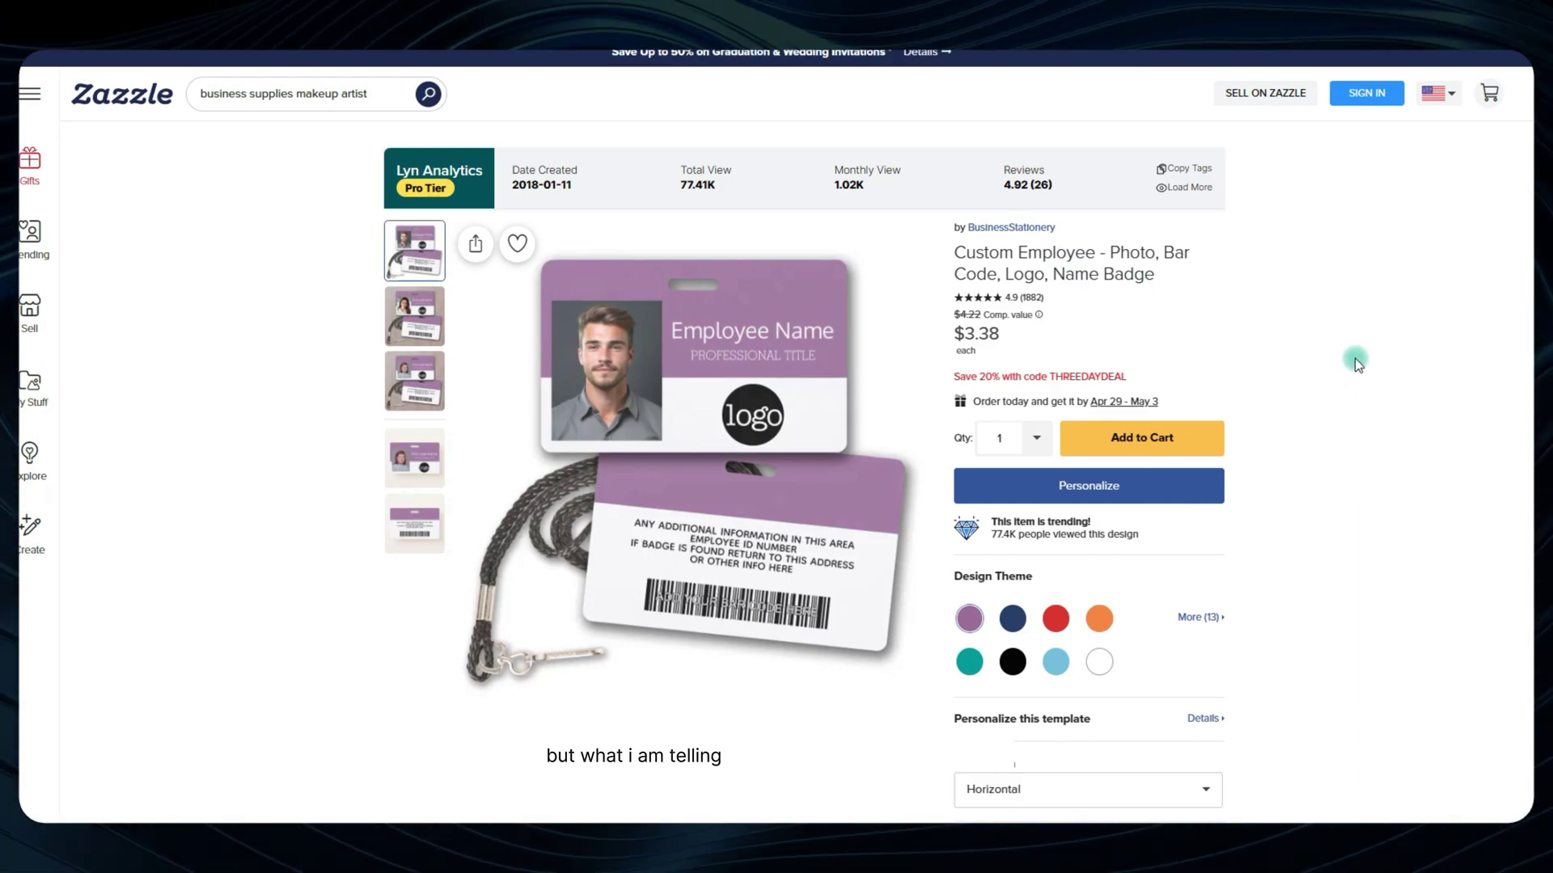
scroll(1352, 354, down, 15)
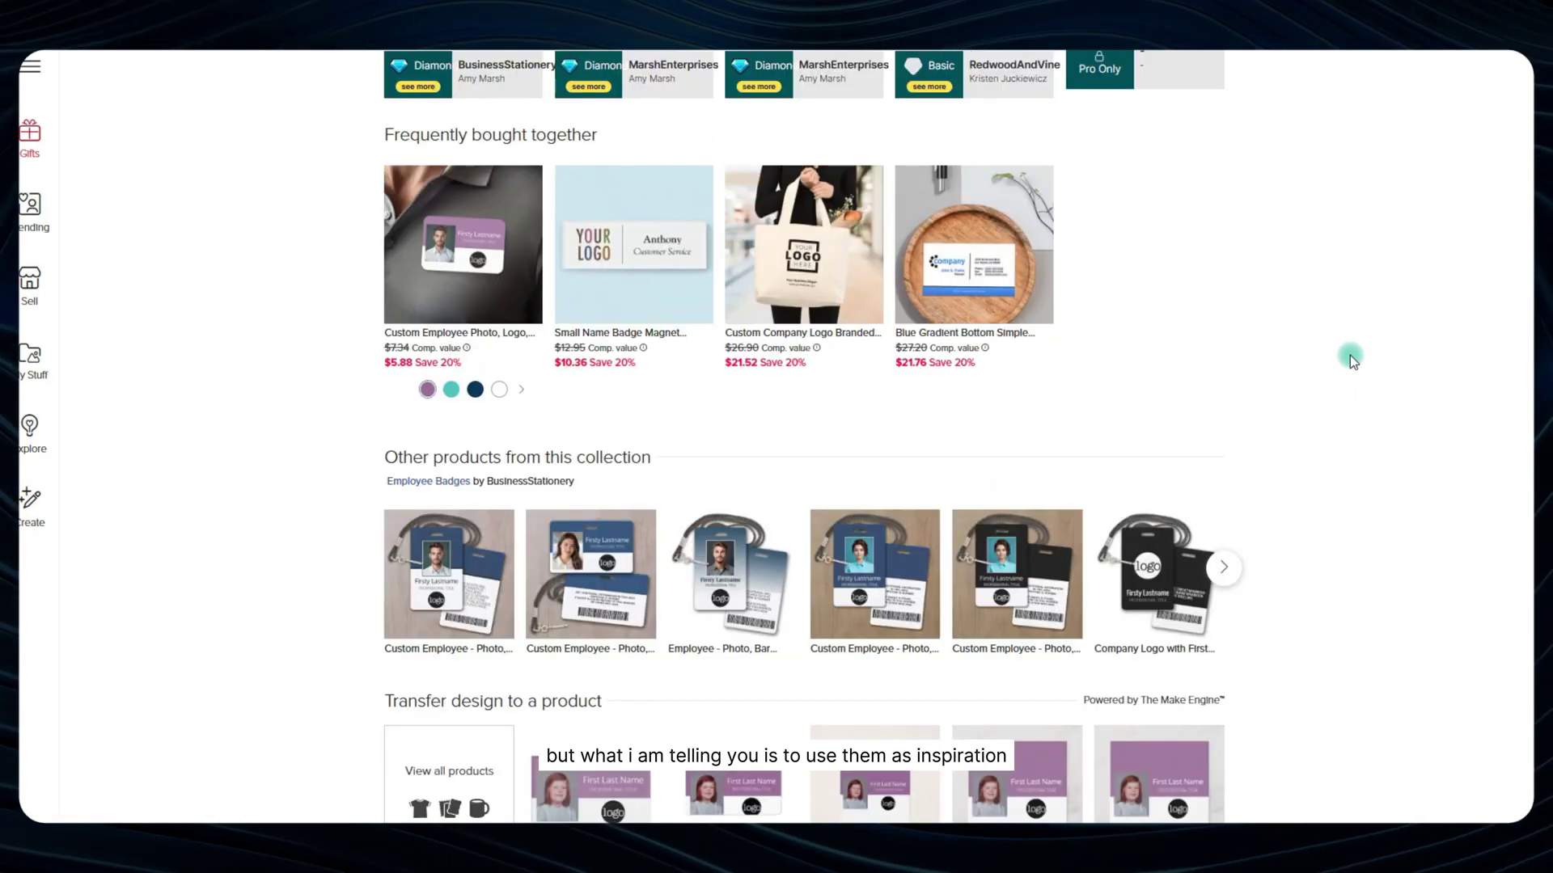
scroll(1350, 358, down, 10)
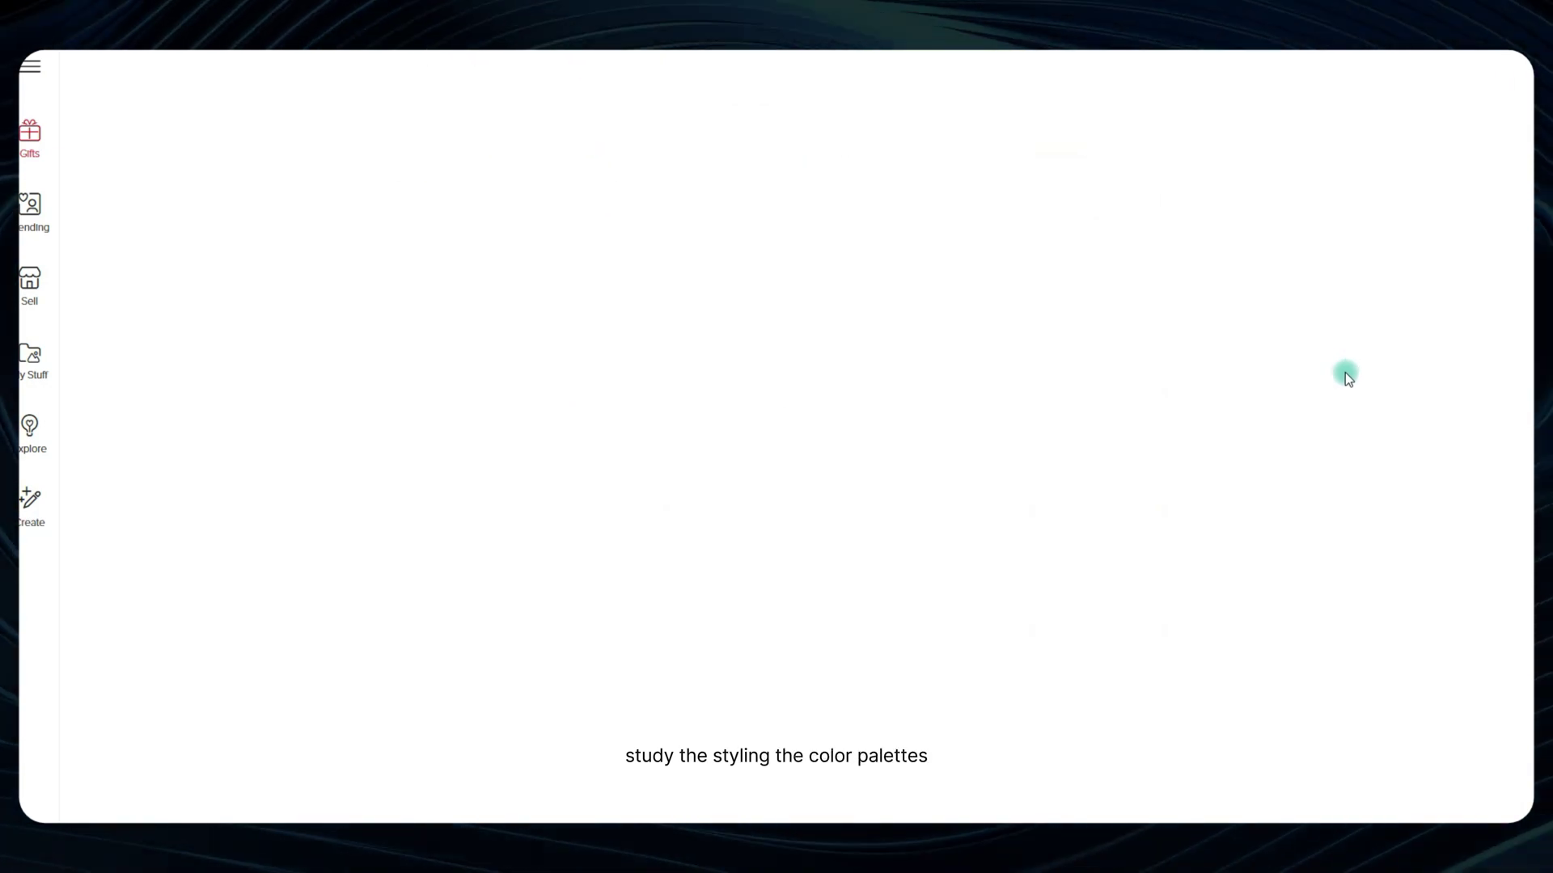
scroll(1344, 377, up, 20)
scroll(1342, 380, up, 3)
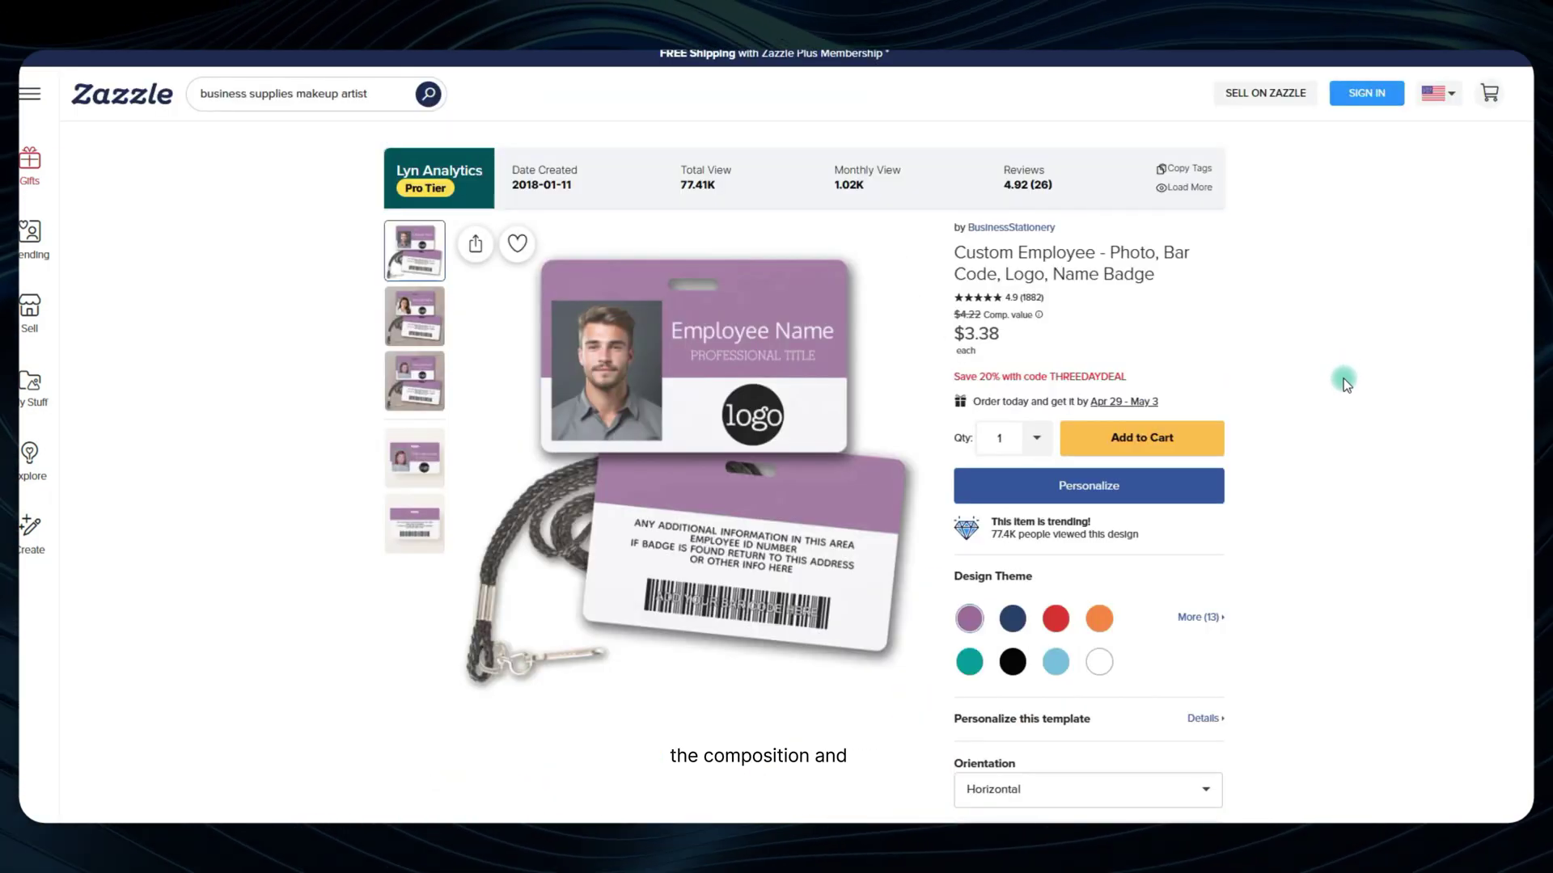
- Scroll down to the Shopping For Your Business section
scroll(1358, 364, down, 11)
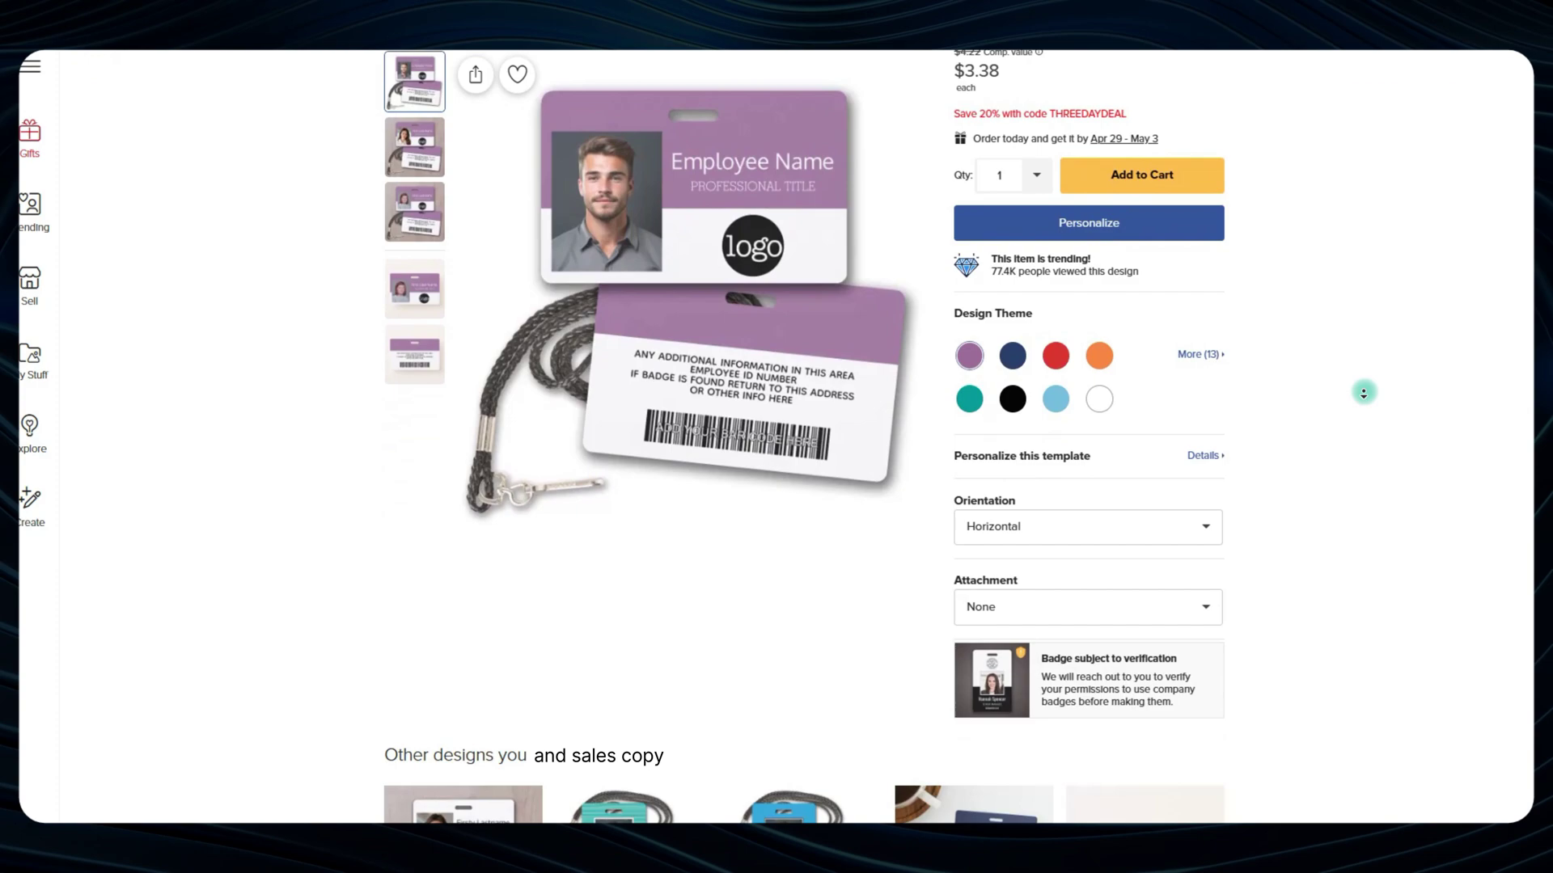
scroll(1363, 393, down, 15)
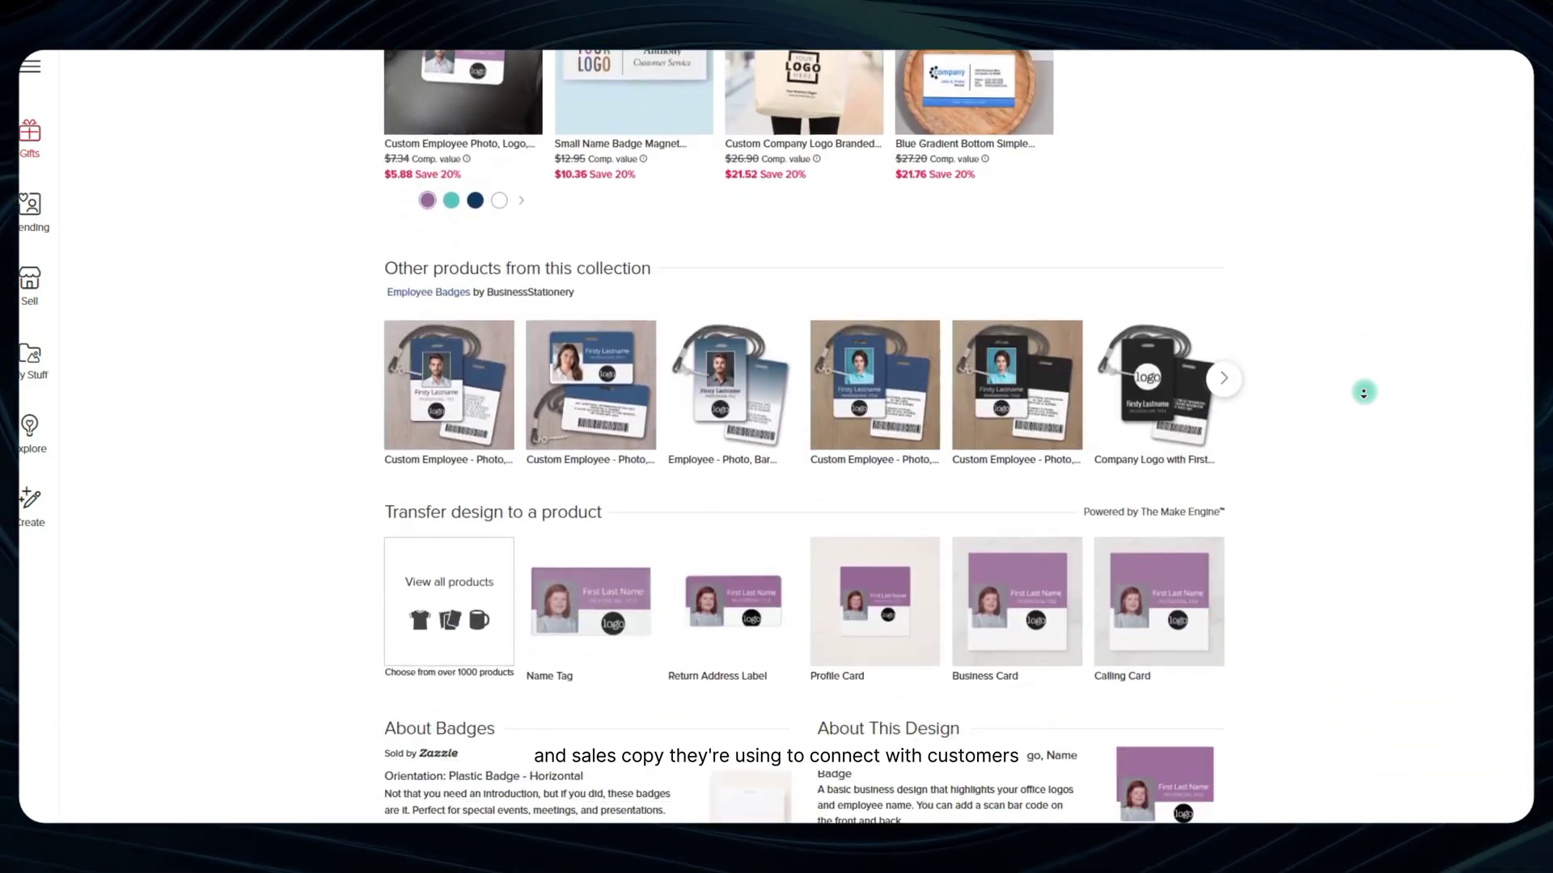
scroll(1363, 393, down, 3)
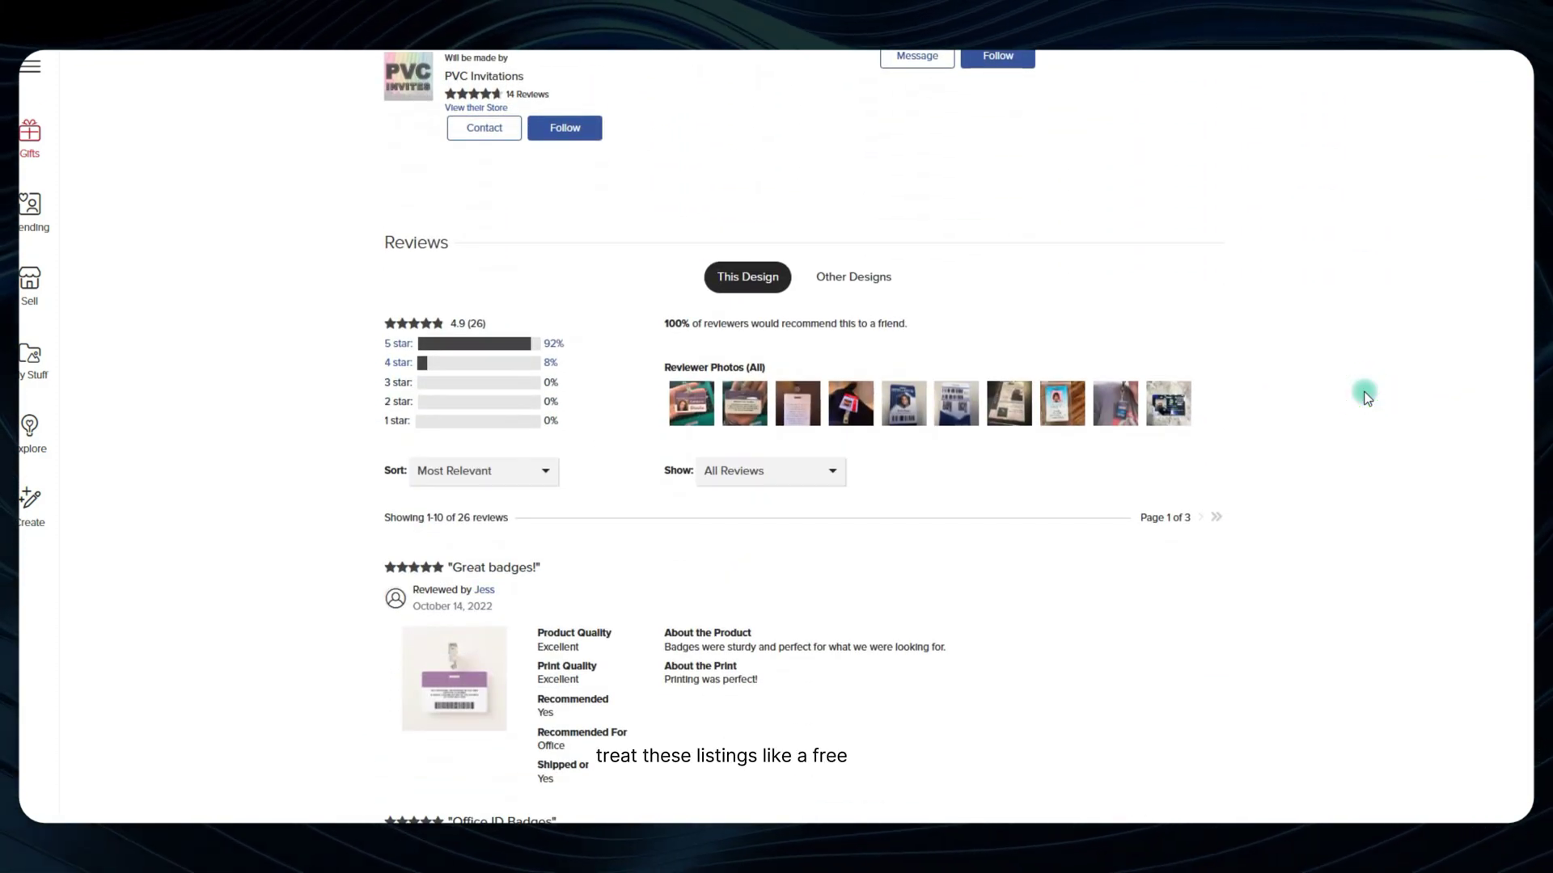
scroll(1365, 396, down, 3)
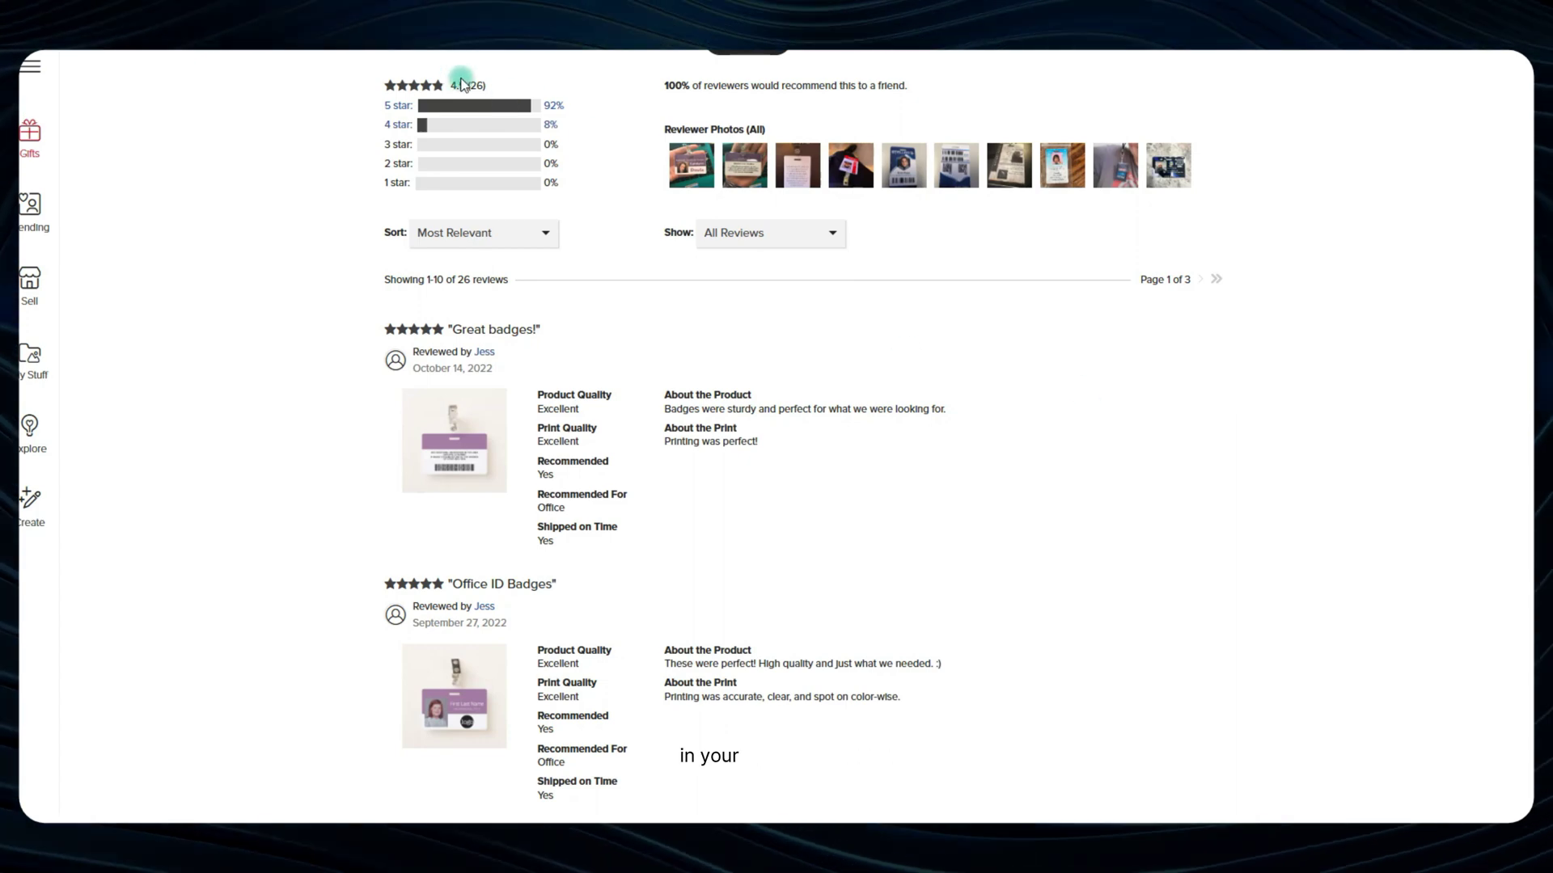
scroll(695, 441, down, 2)
middle_click(290, 330)
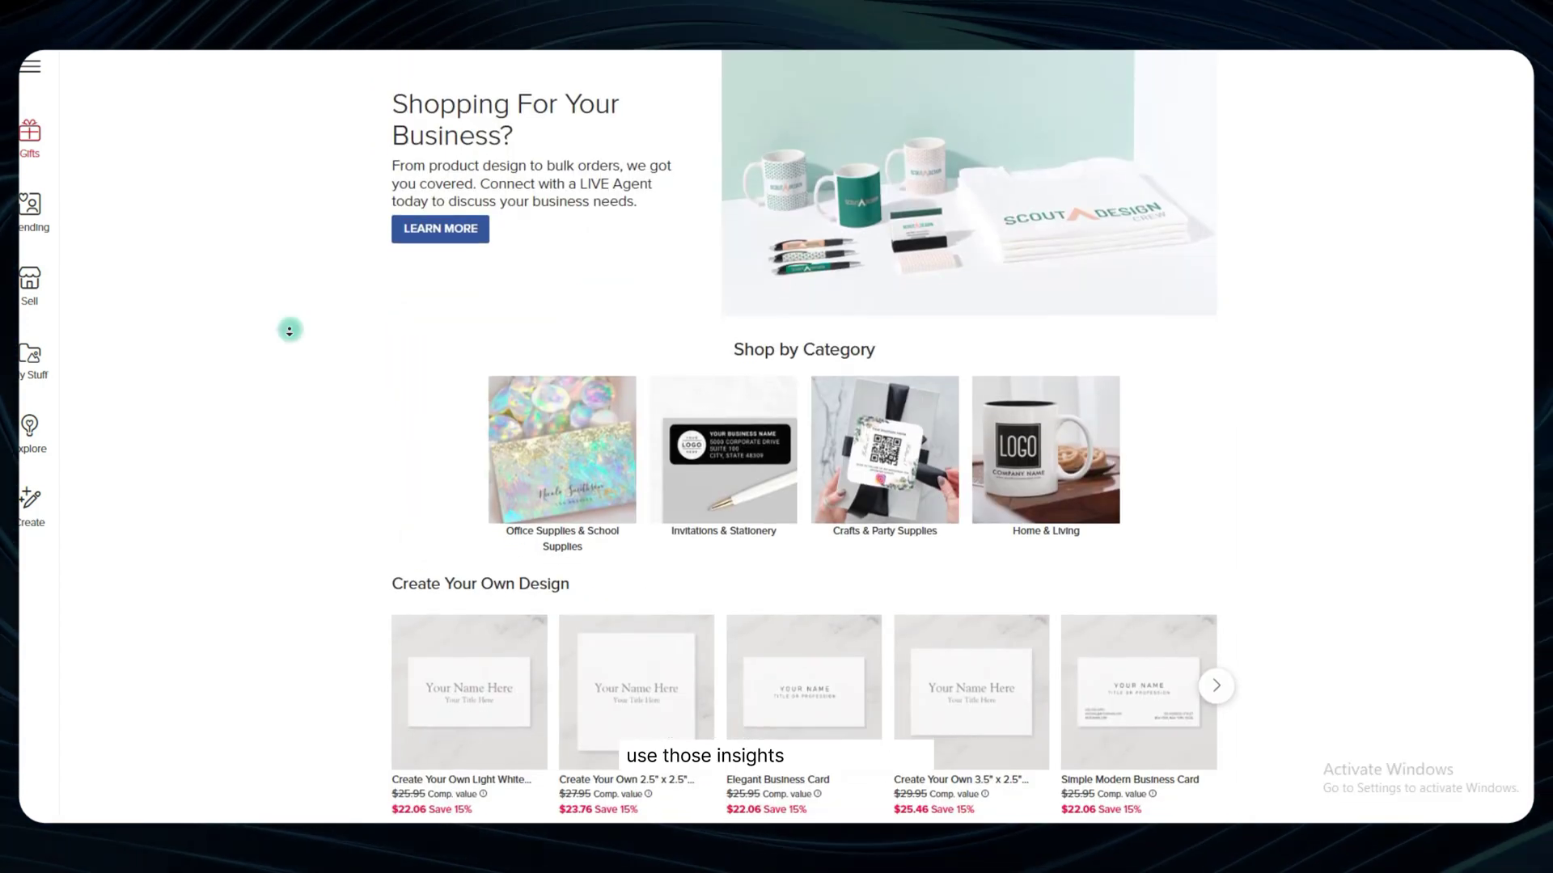
- Scroll back up the Zazzle page toward the business results
scroll(289, 330, up, 2)
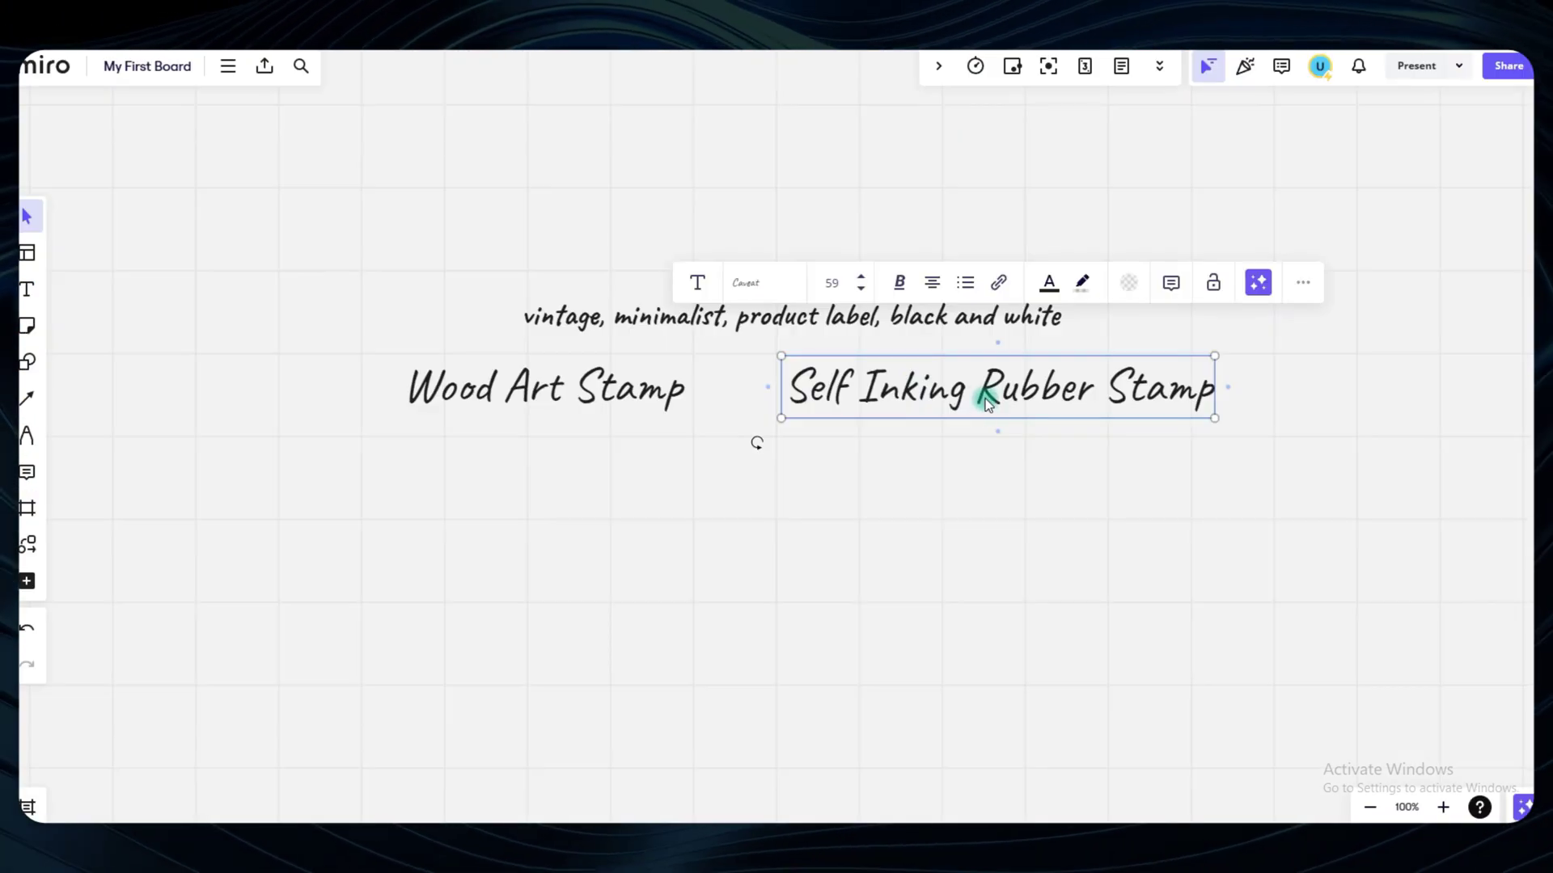
- Align the Self Inking Rubber Stamp text beside Wood Art Stamp on the Miro board
drag(985, 401, 891, 397)
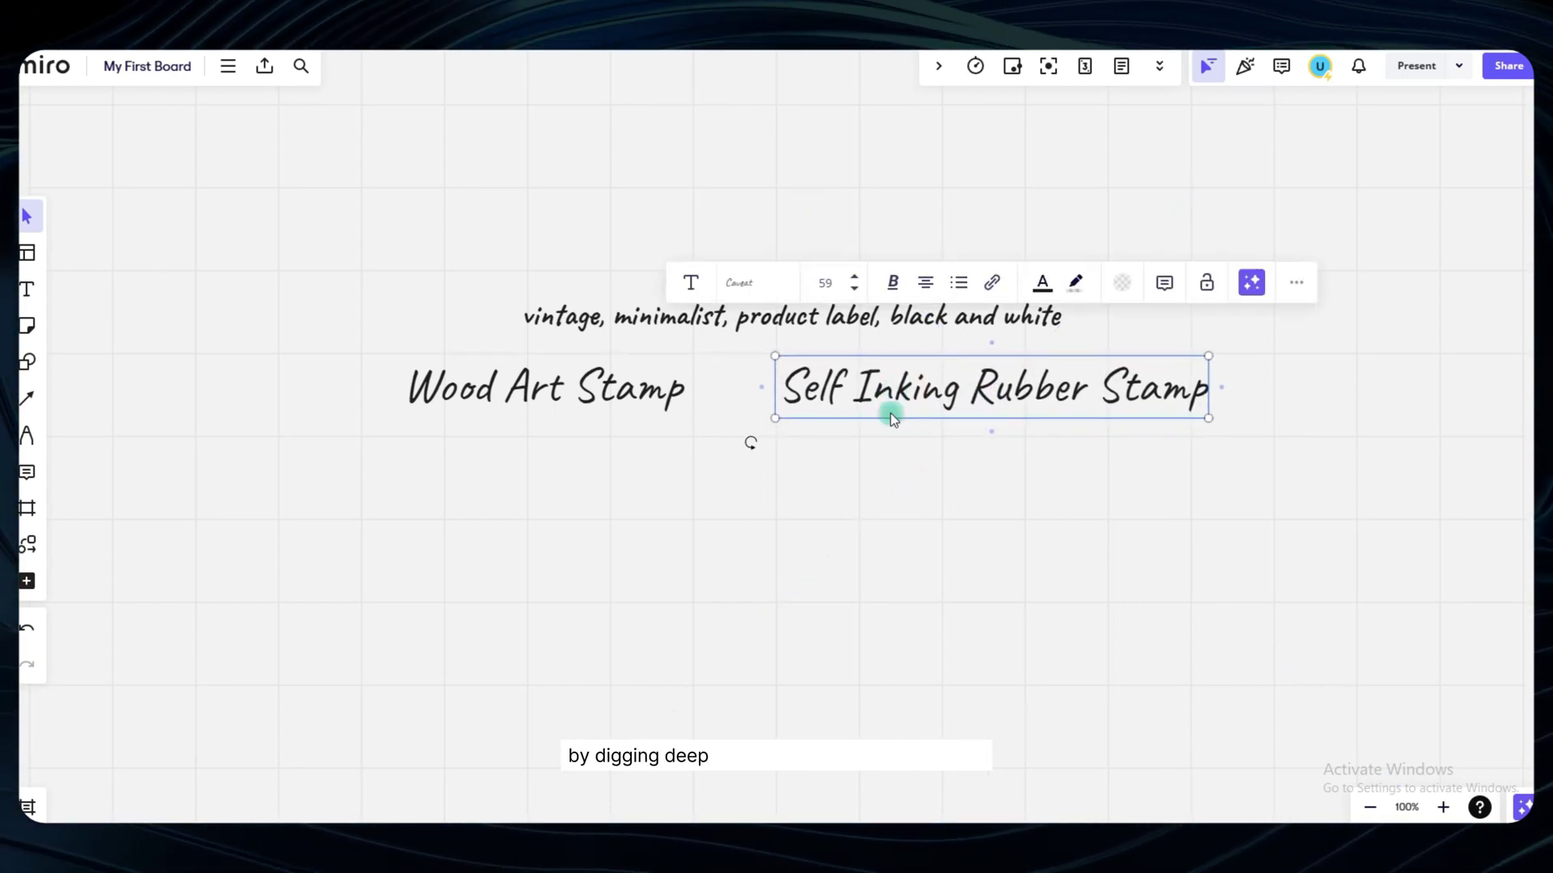
click(678, 569)
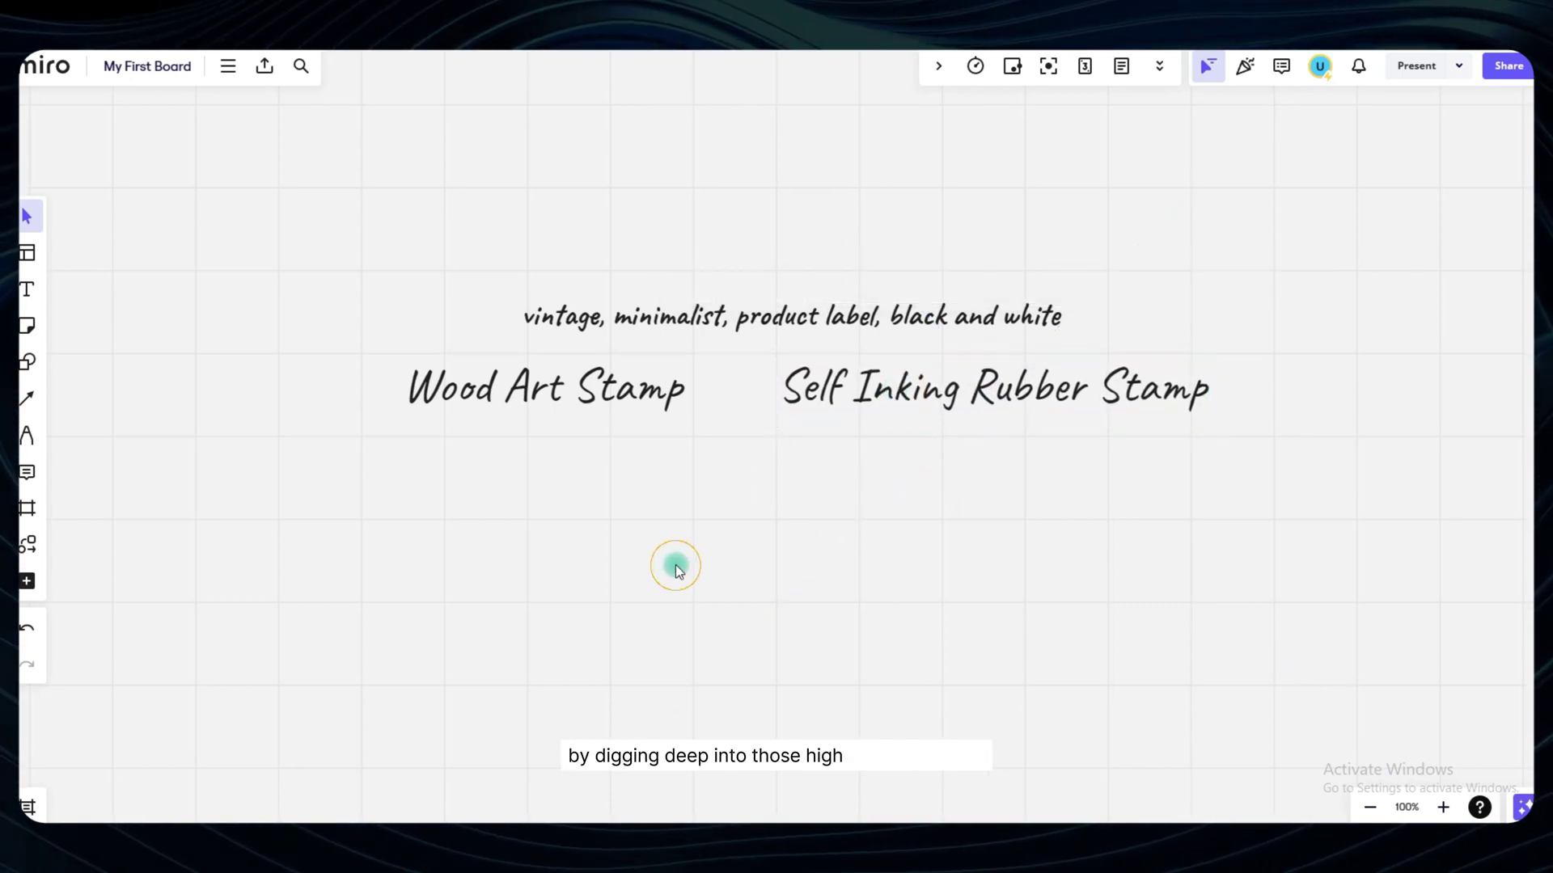
click(676, 325)
click(627, 340)
click(955, 361)
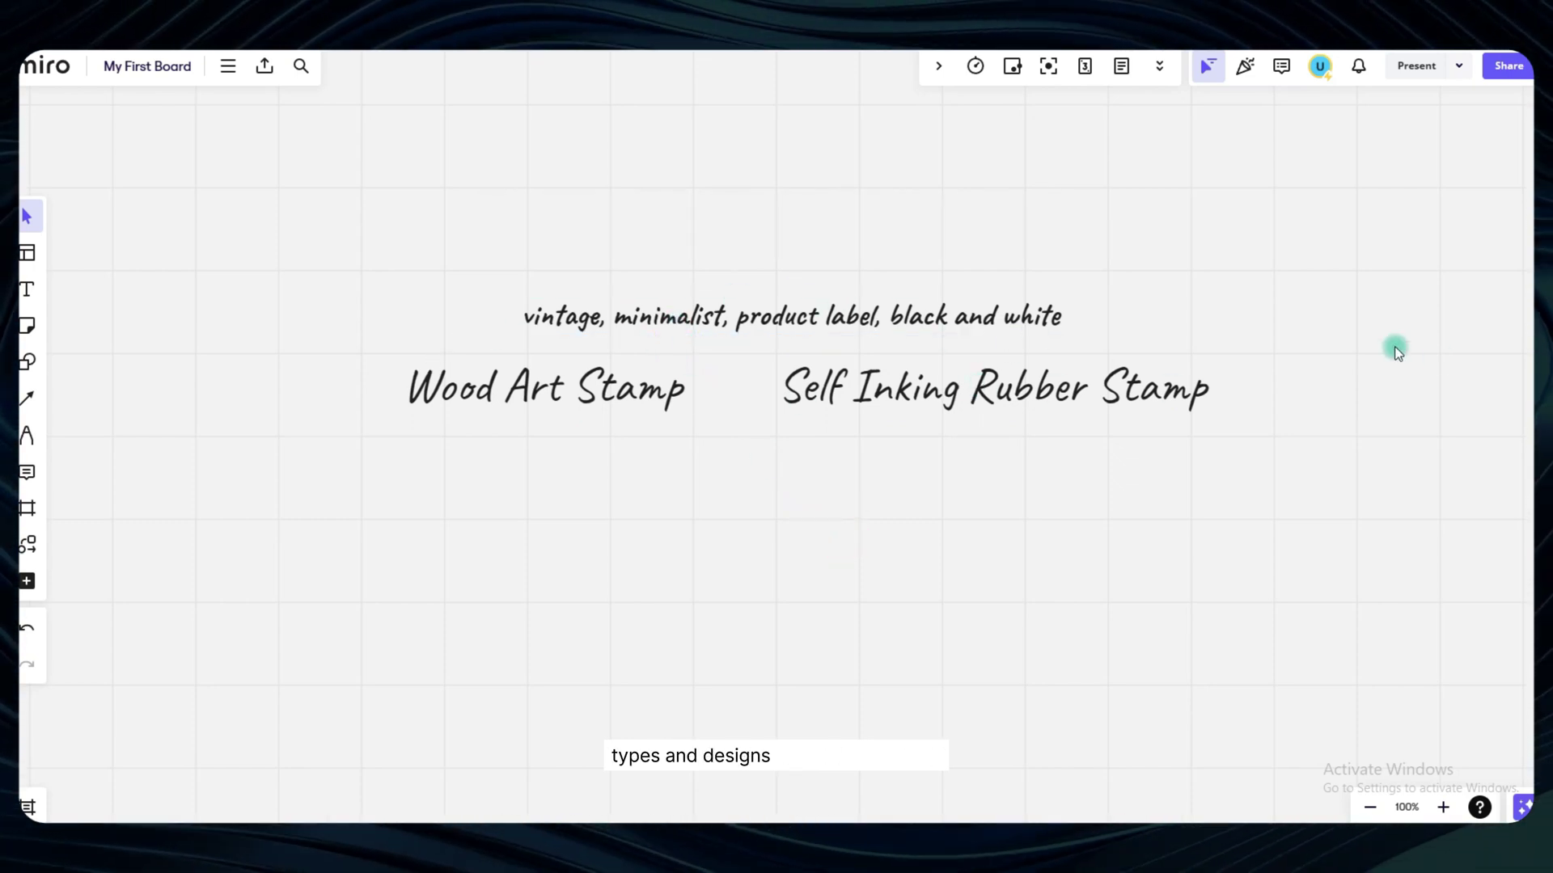
click(841, 311)
click(676, 338)
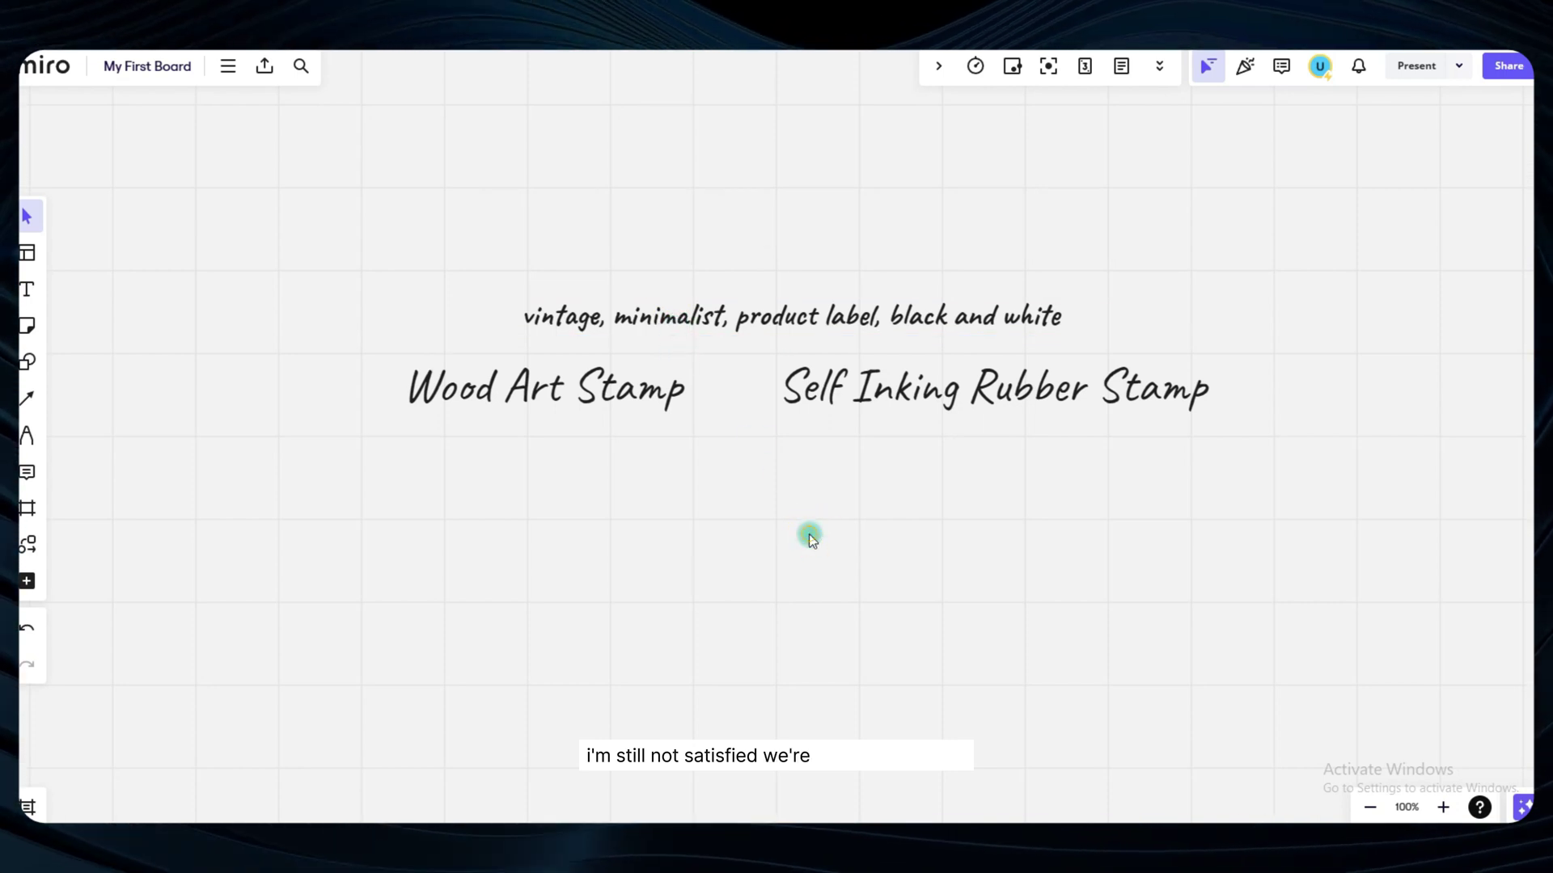
click(892, 393)
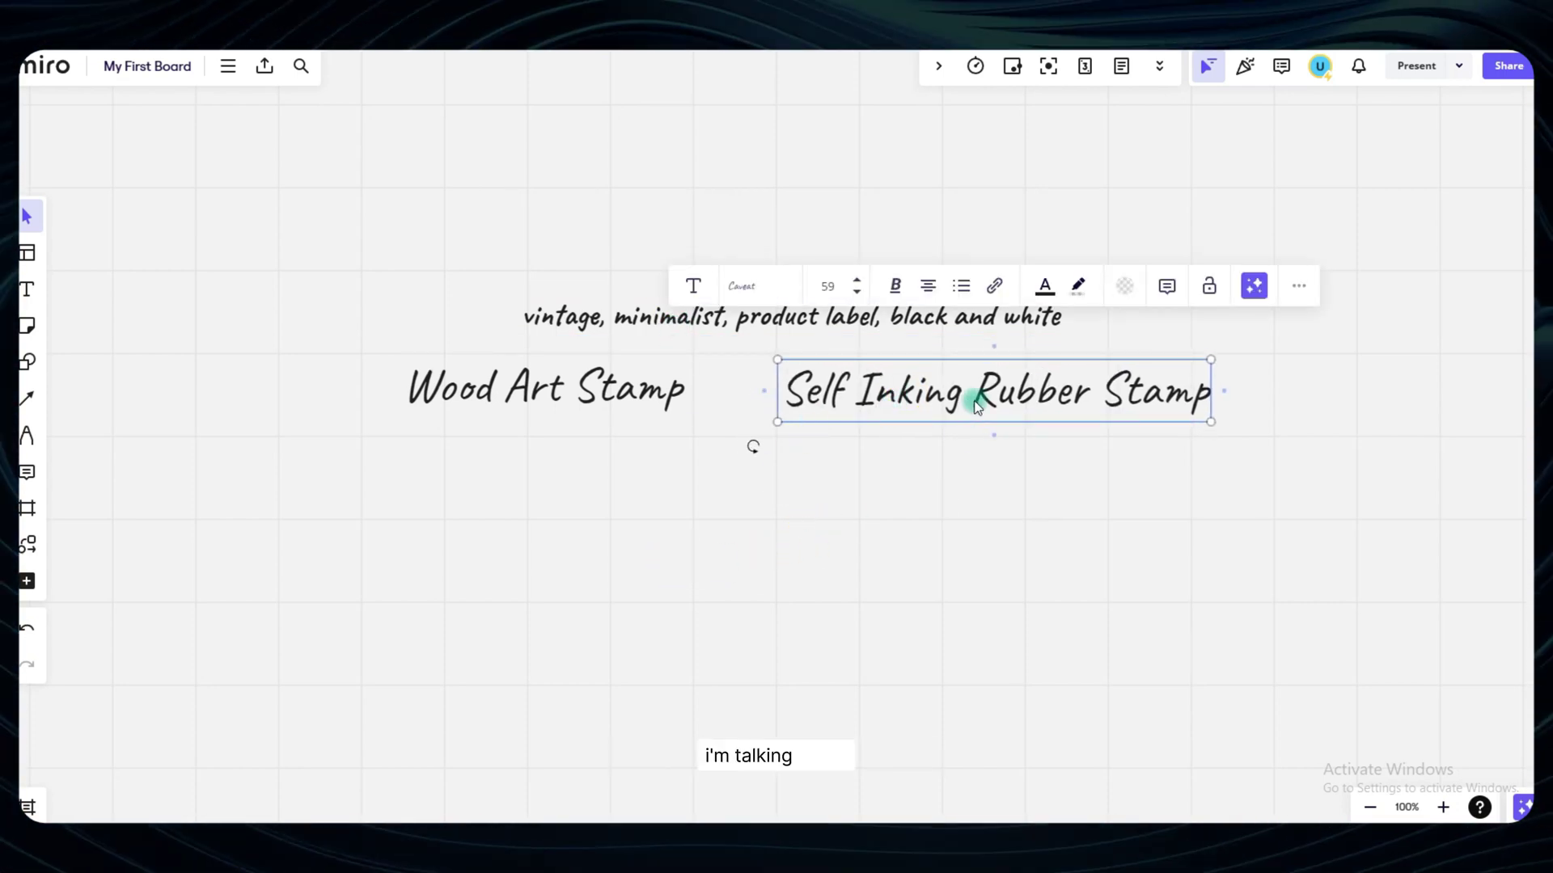
mouse_move(980, 401)
mouse_down()
mouse_move(933, 402)
mouse_move(981, 409)
mouse_up()
key(Escape)
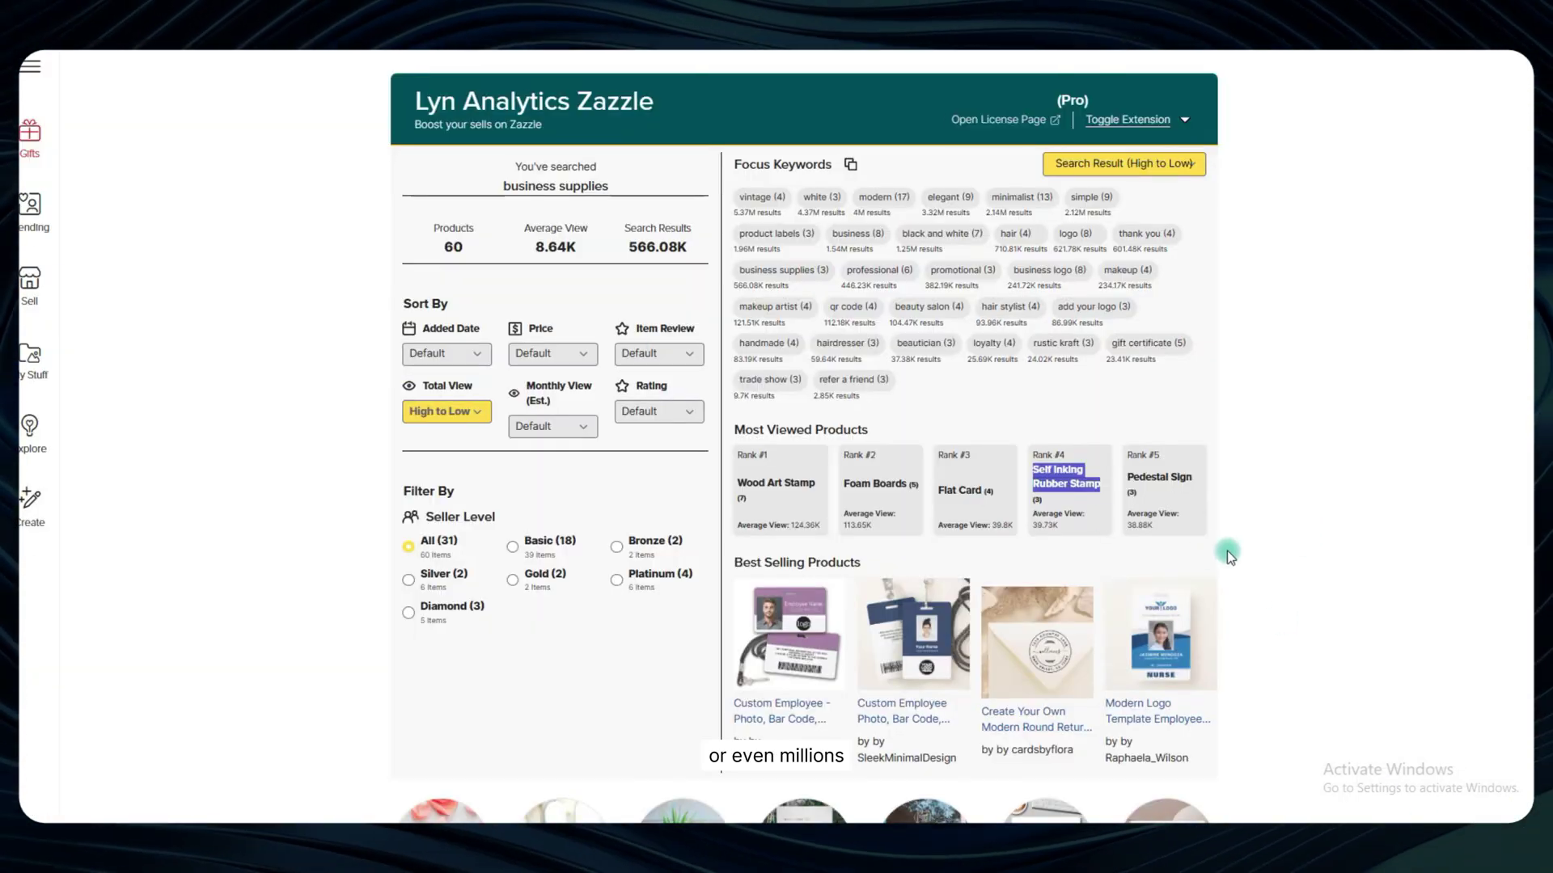
- Scroll the business supplies results and reset the Total View sort to its default
scroll(1229, 544, down, 7)
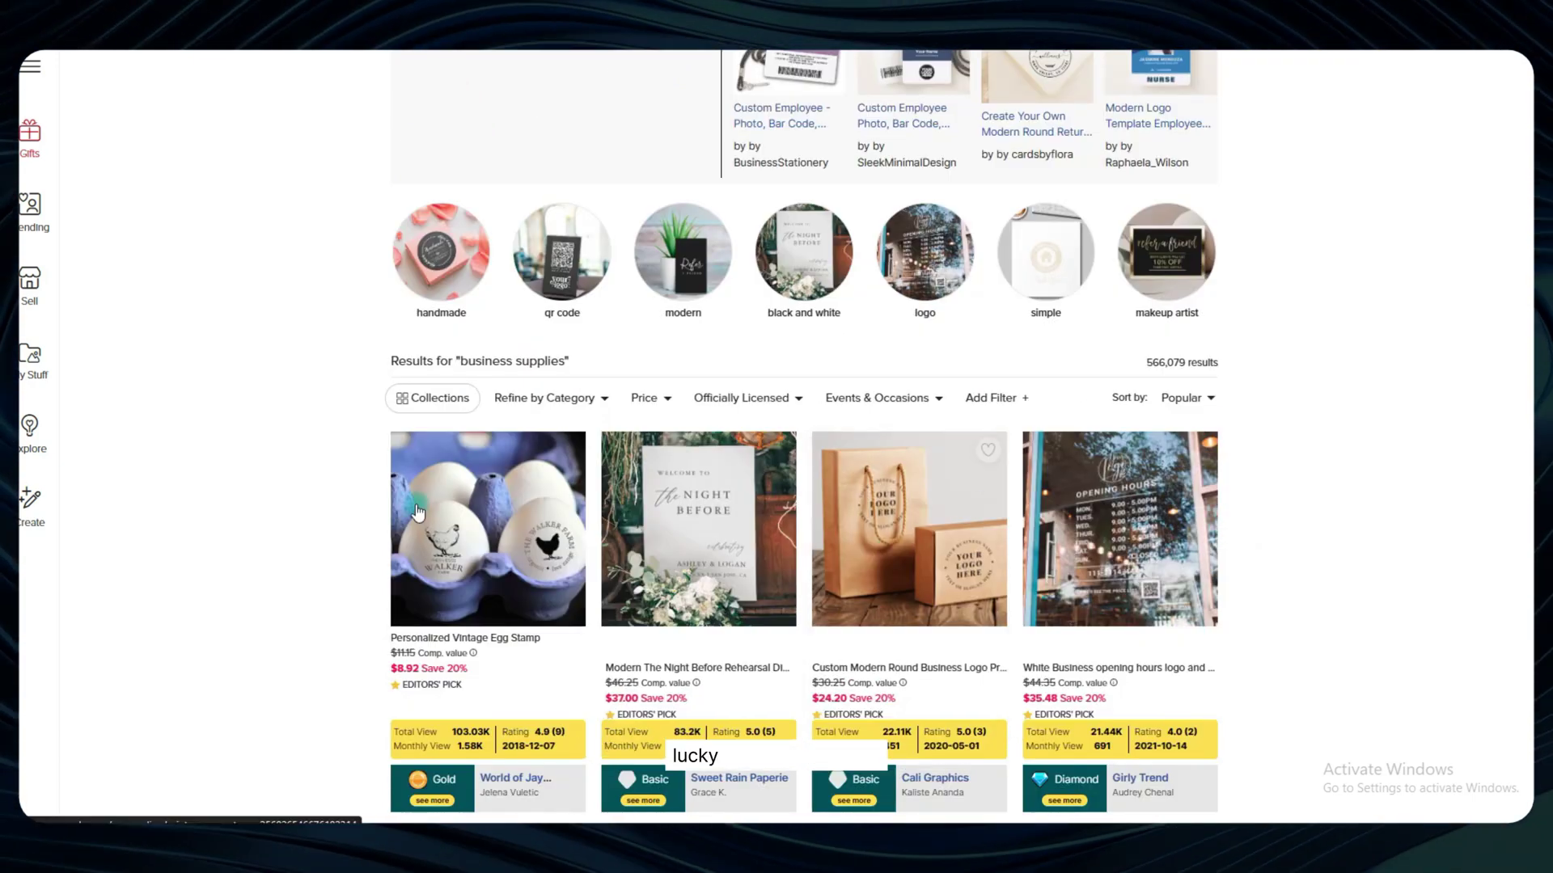
scroll(865, 341, down, 3)
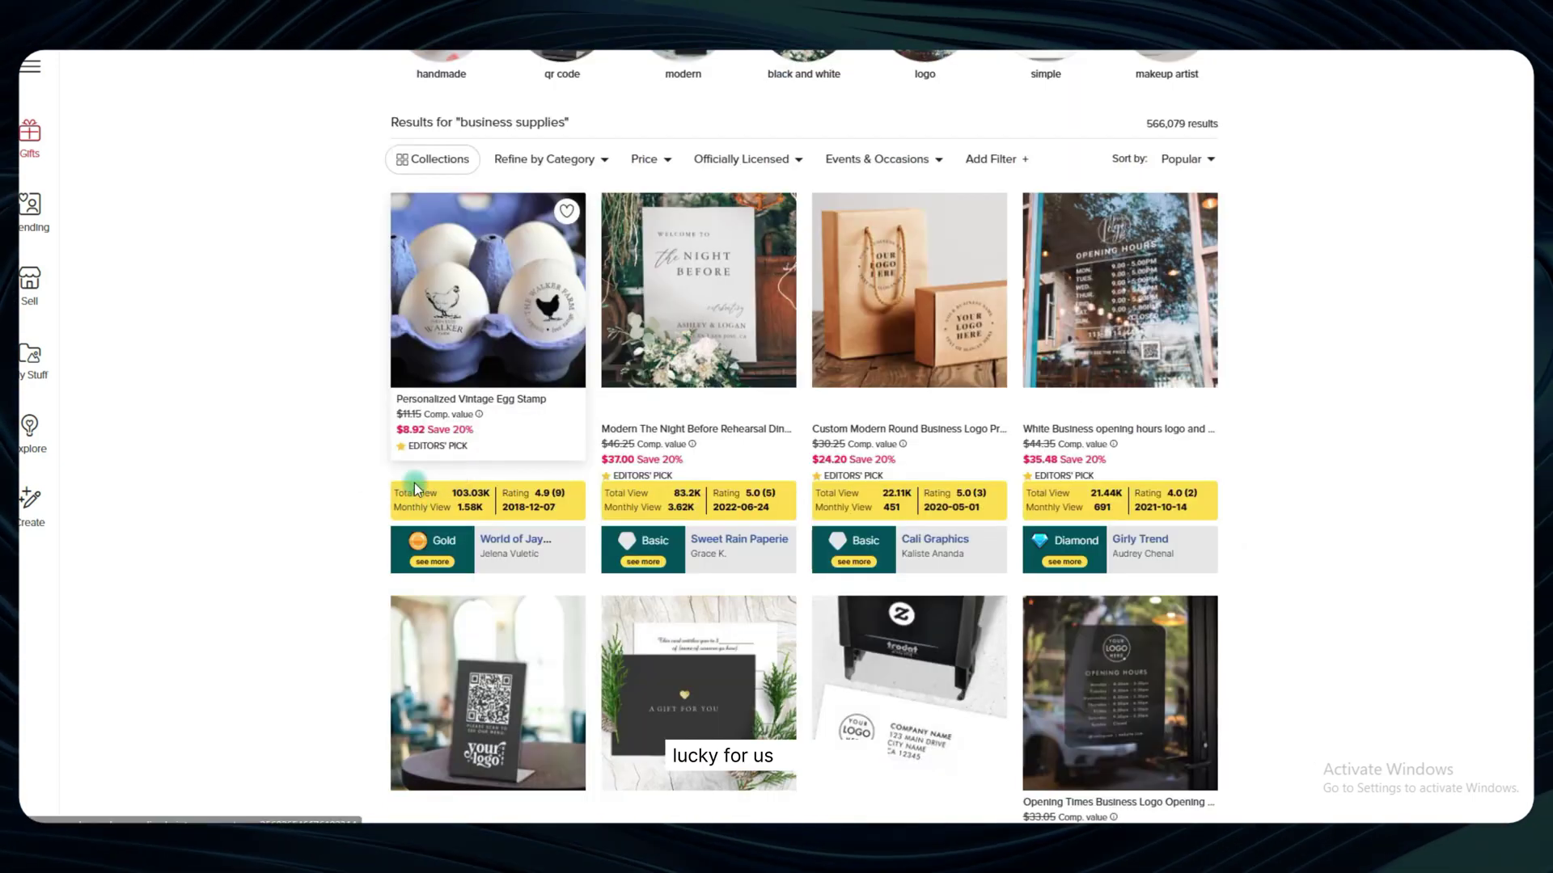
right_click(865, 304)
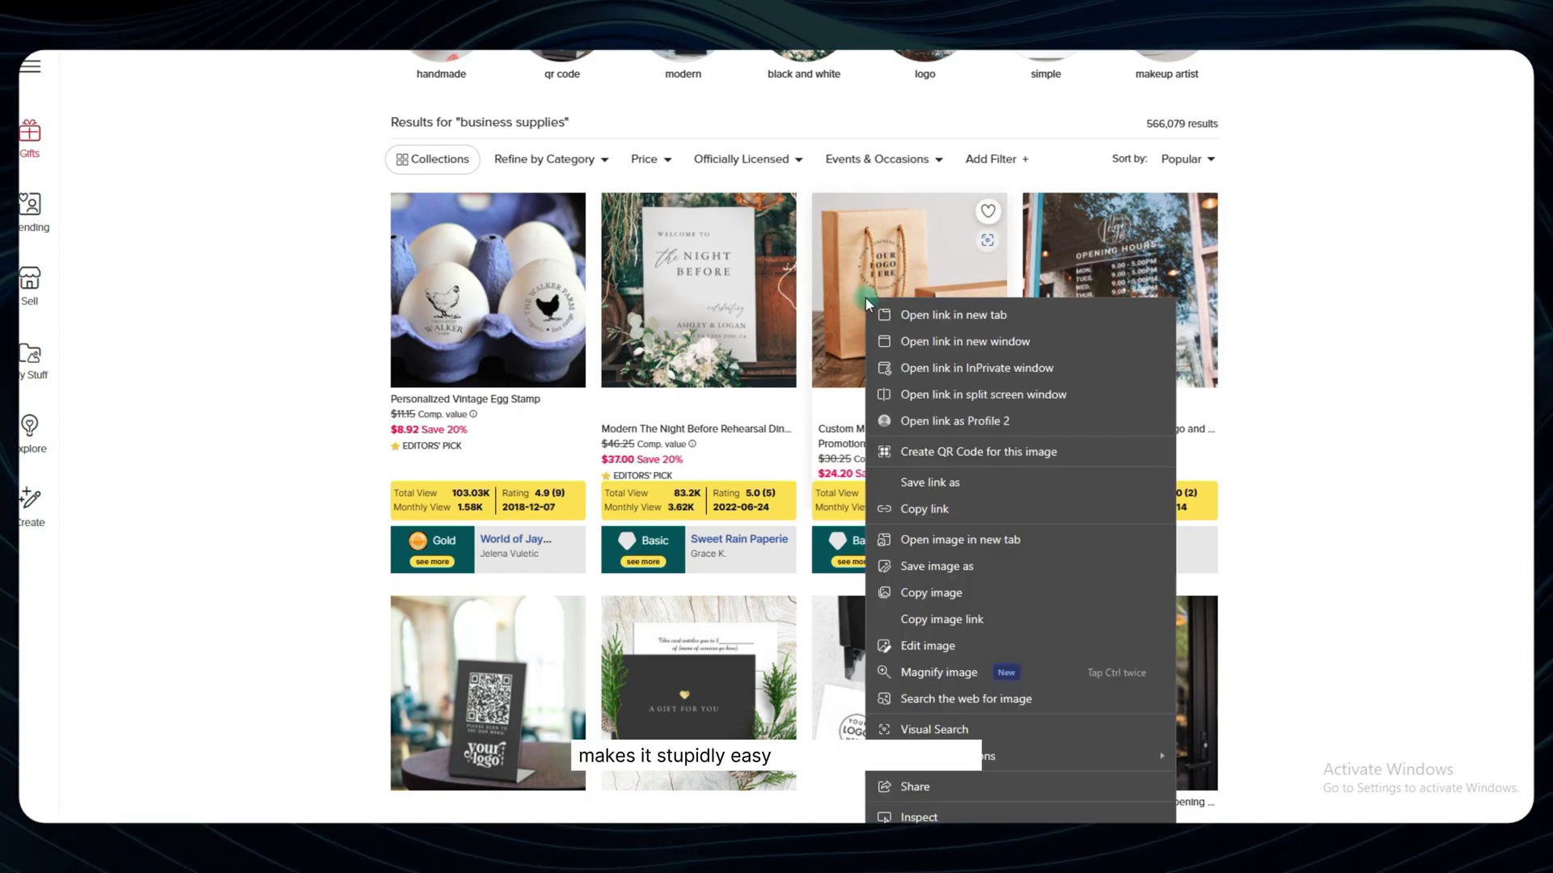
click(1330, 471)
scroll(1226, 496, up, 9)
click(474, 299)
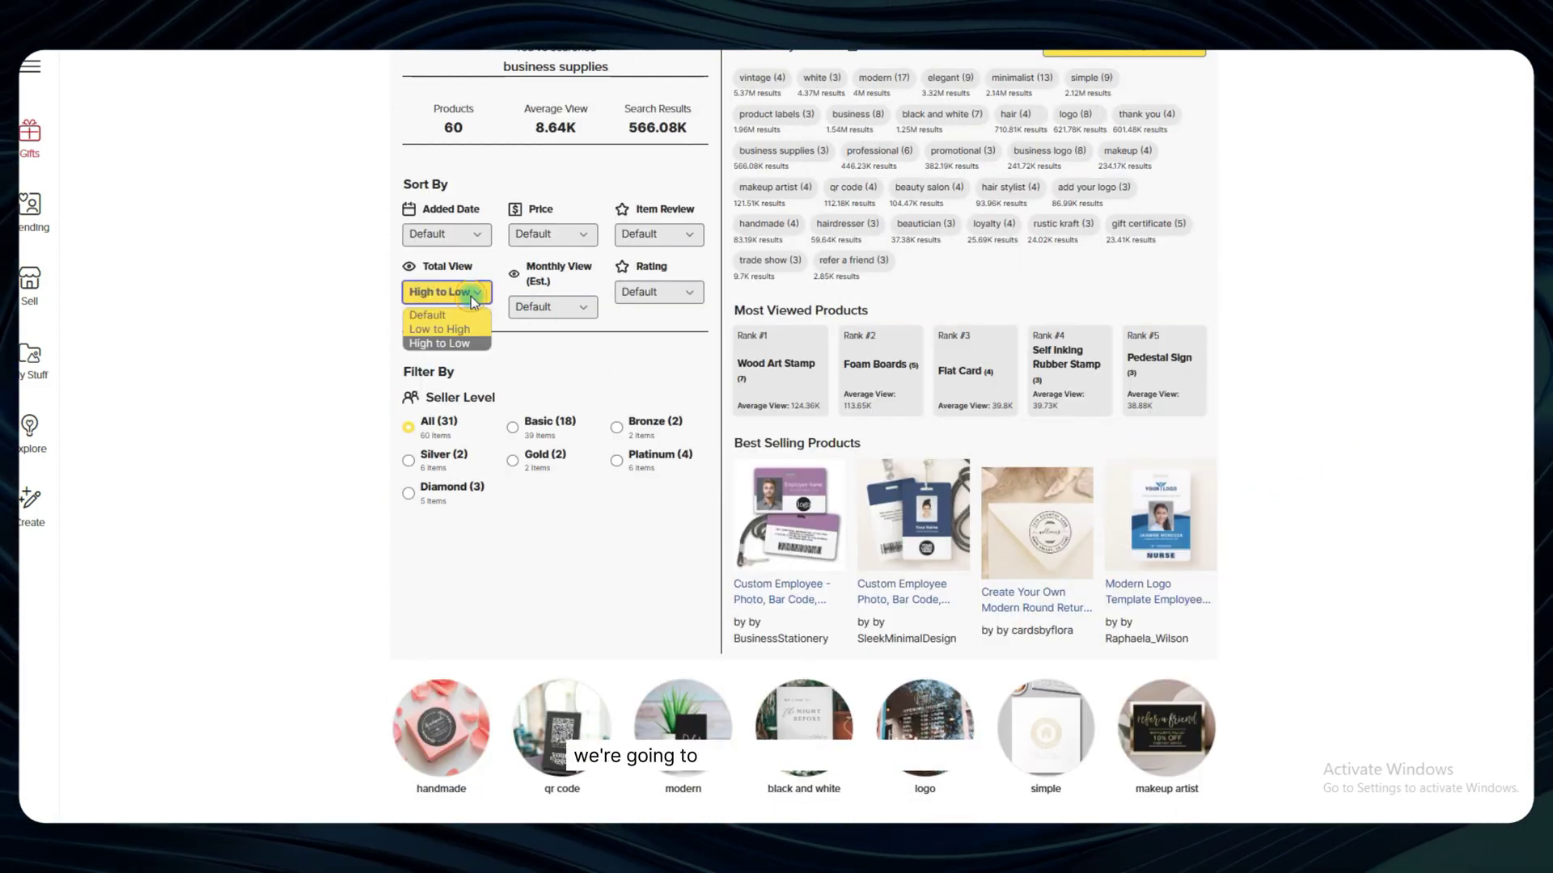
click(427, 315)
scroll(302, 404, down, 3)
scroll(328, 397, up, 3)
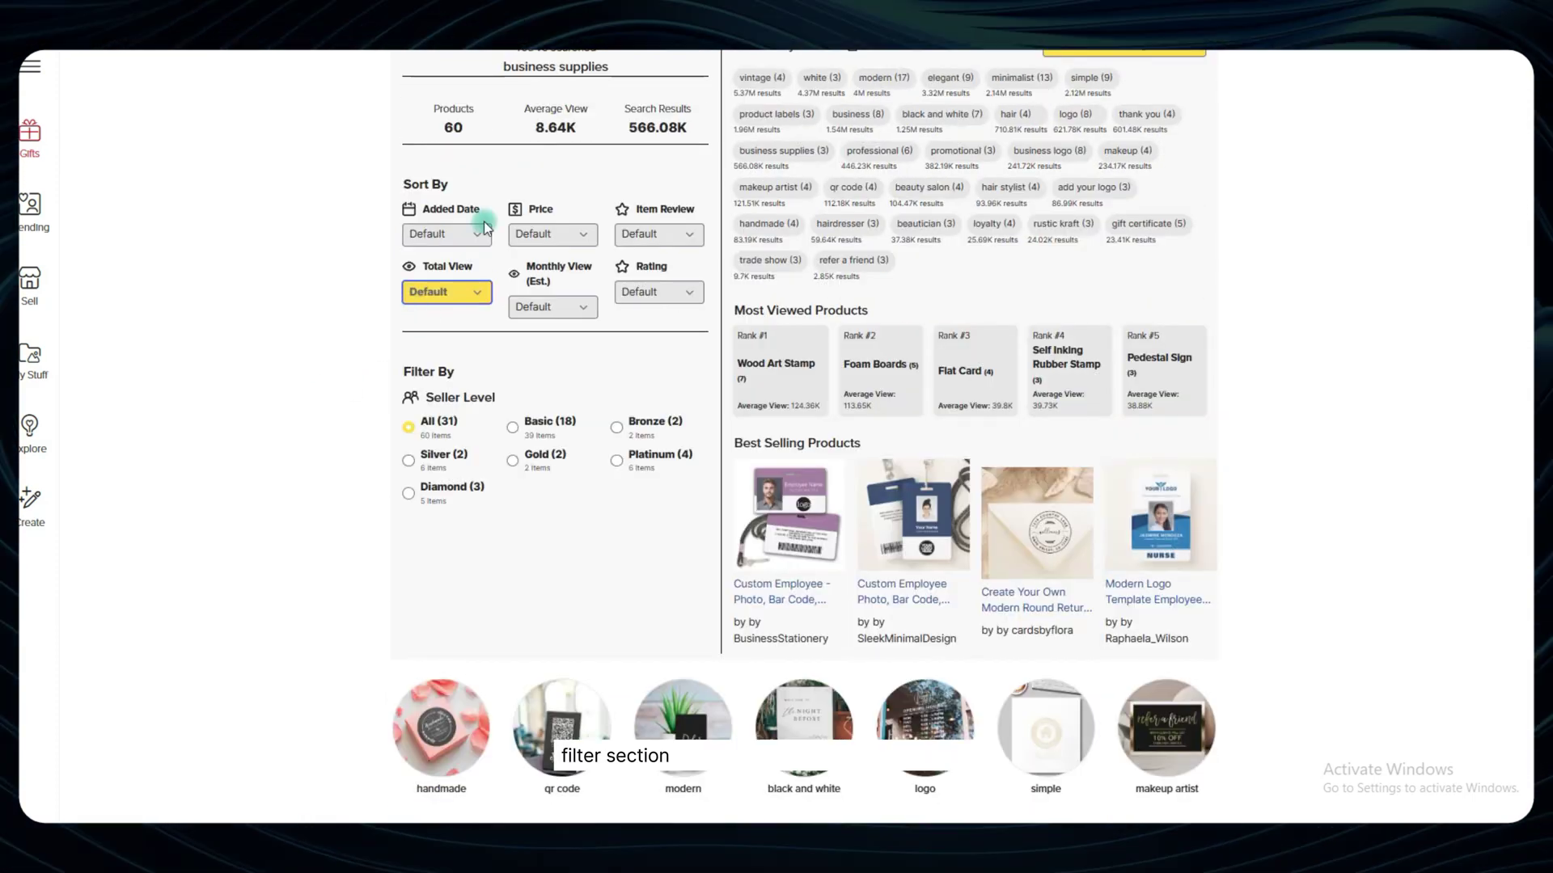
scroll(475, 305, up, 3)
- Sort the results by Total View, High to Low, and scroll through them
click(477, 532)
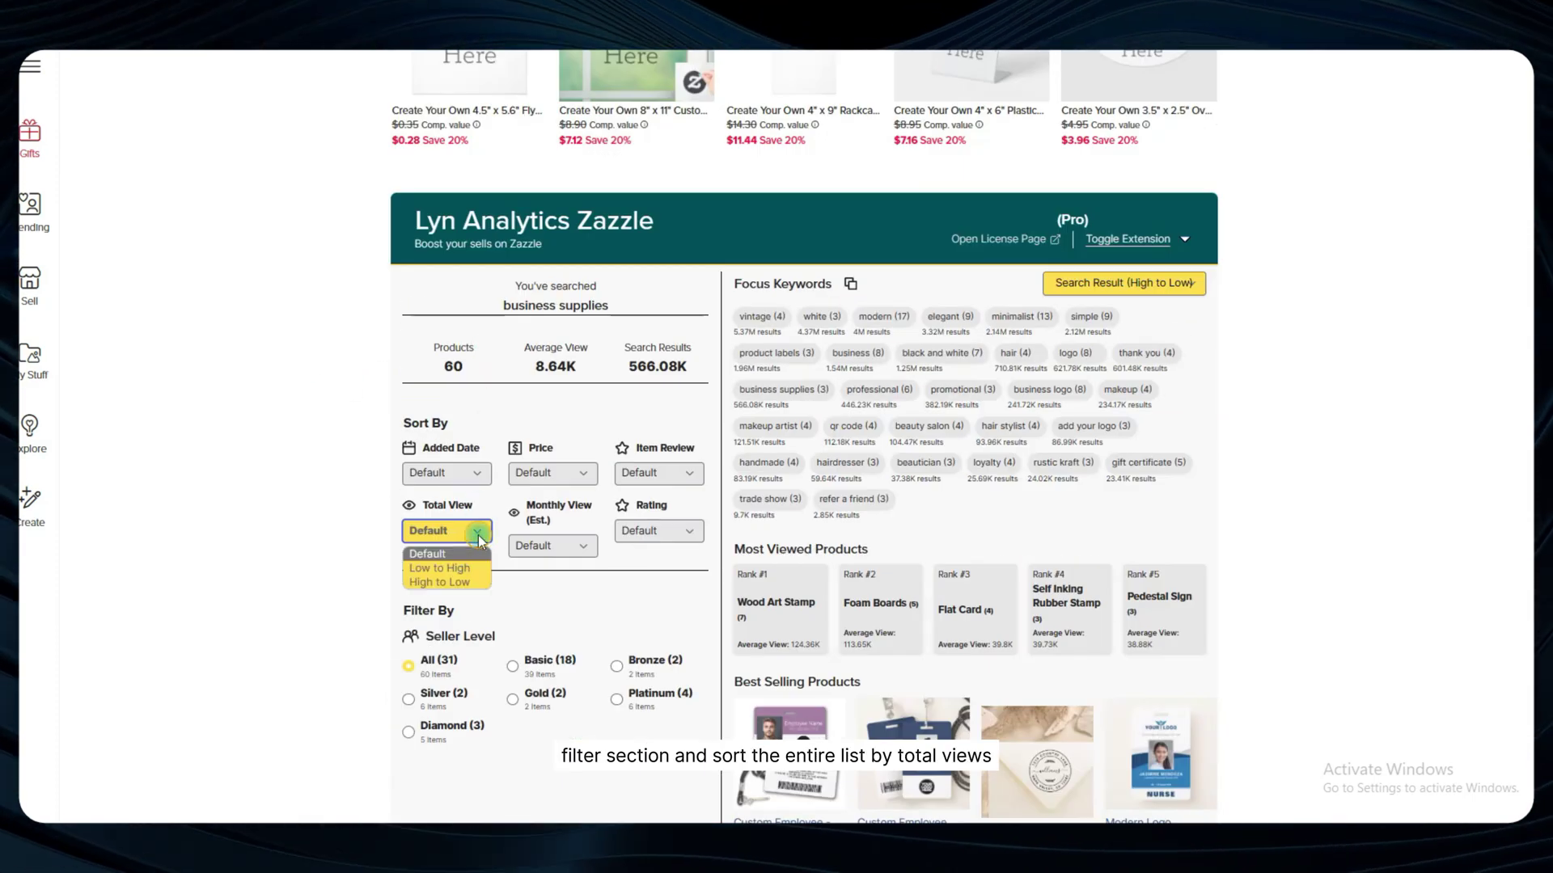
click(461, 583)
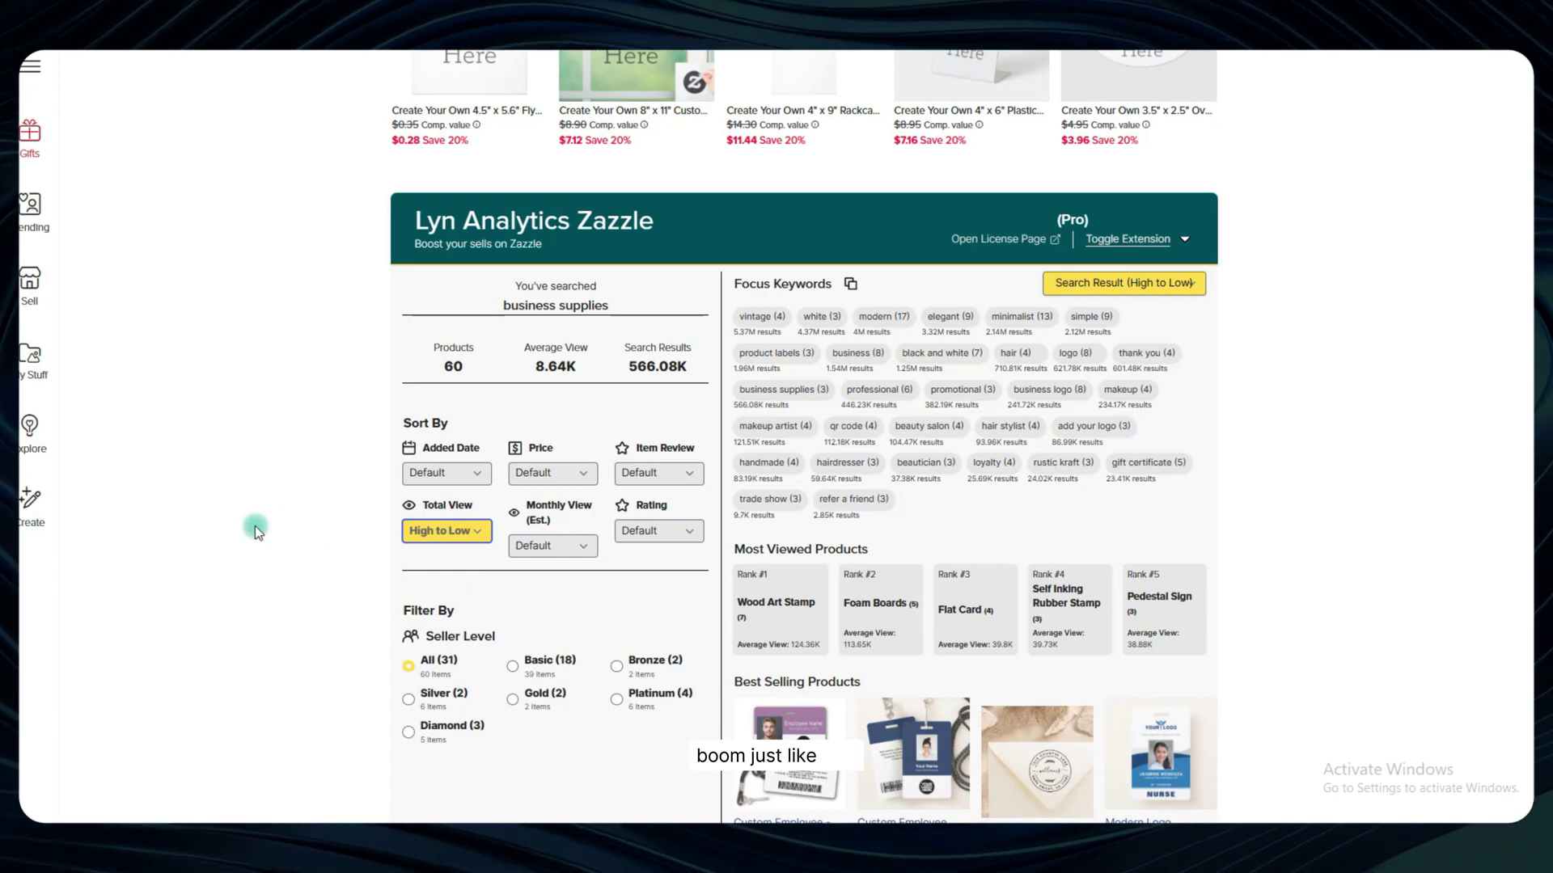
scroll(275, 555, down, 10)
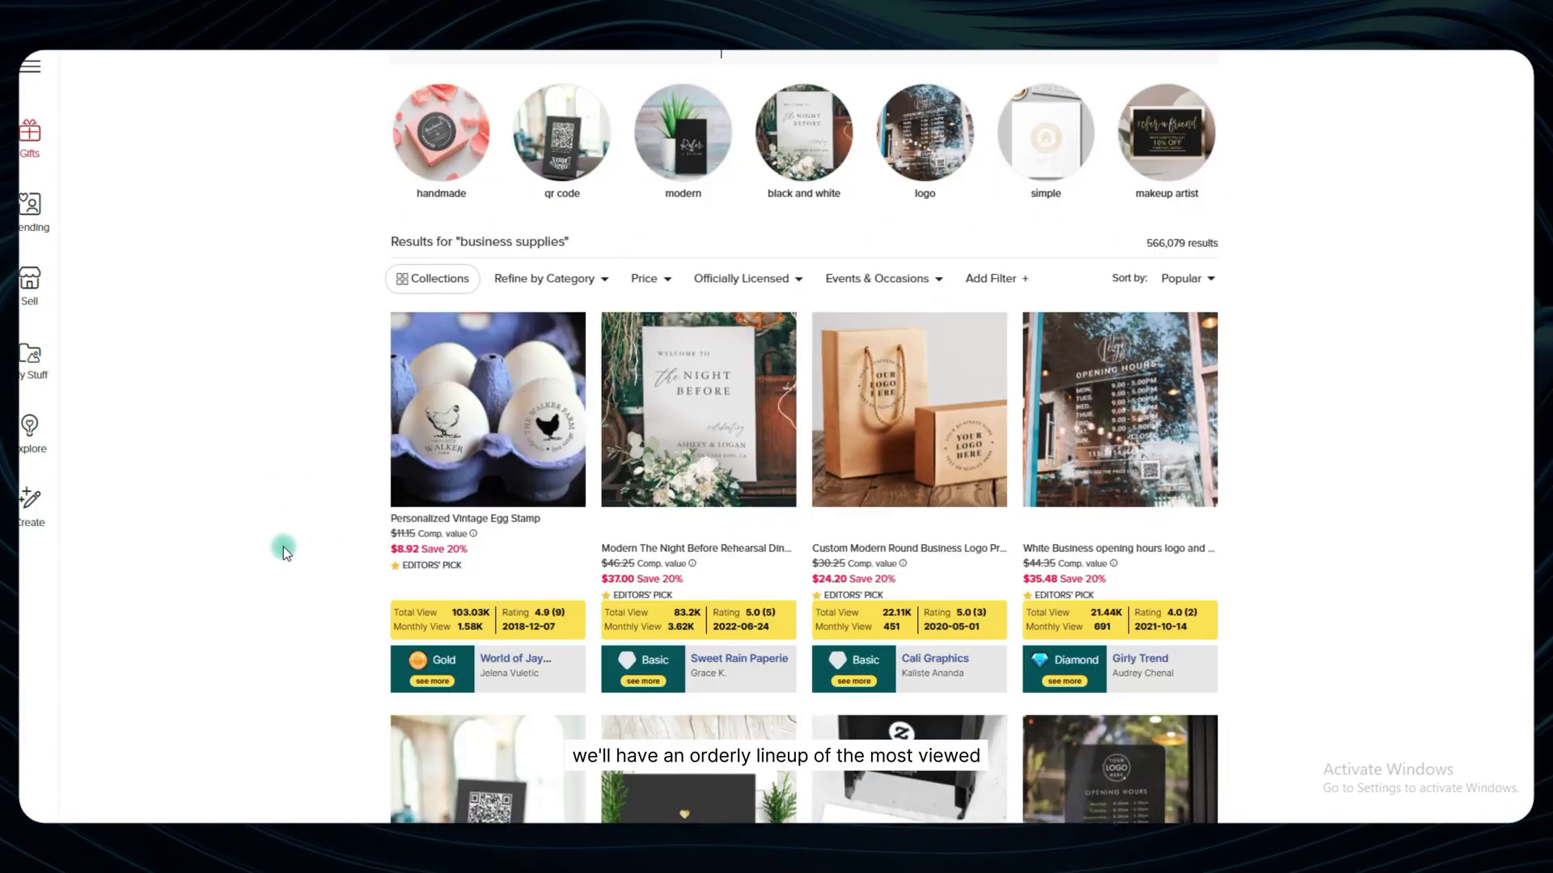
scroll(284, 543, down, 2)
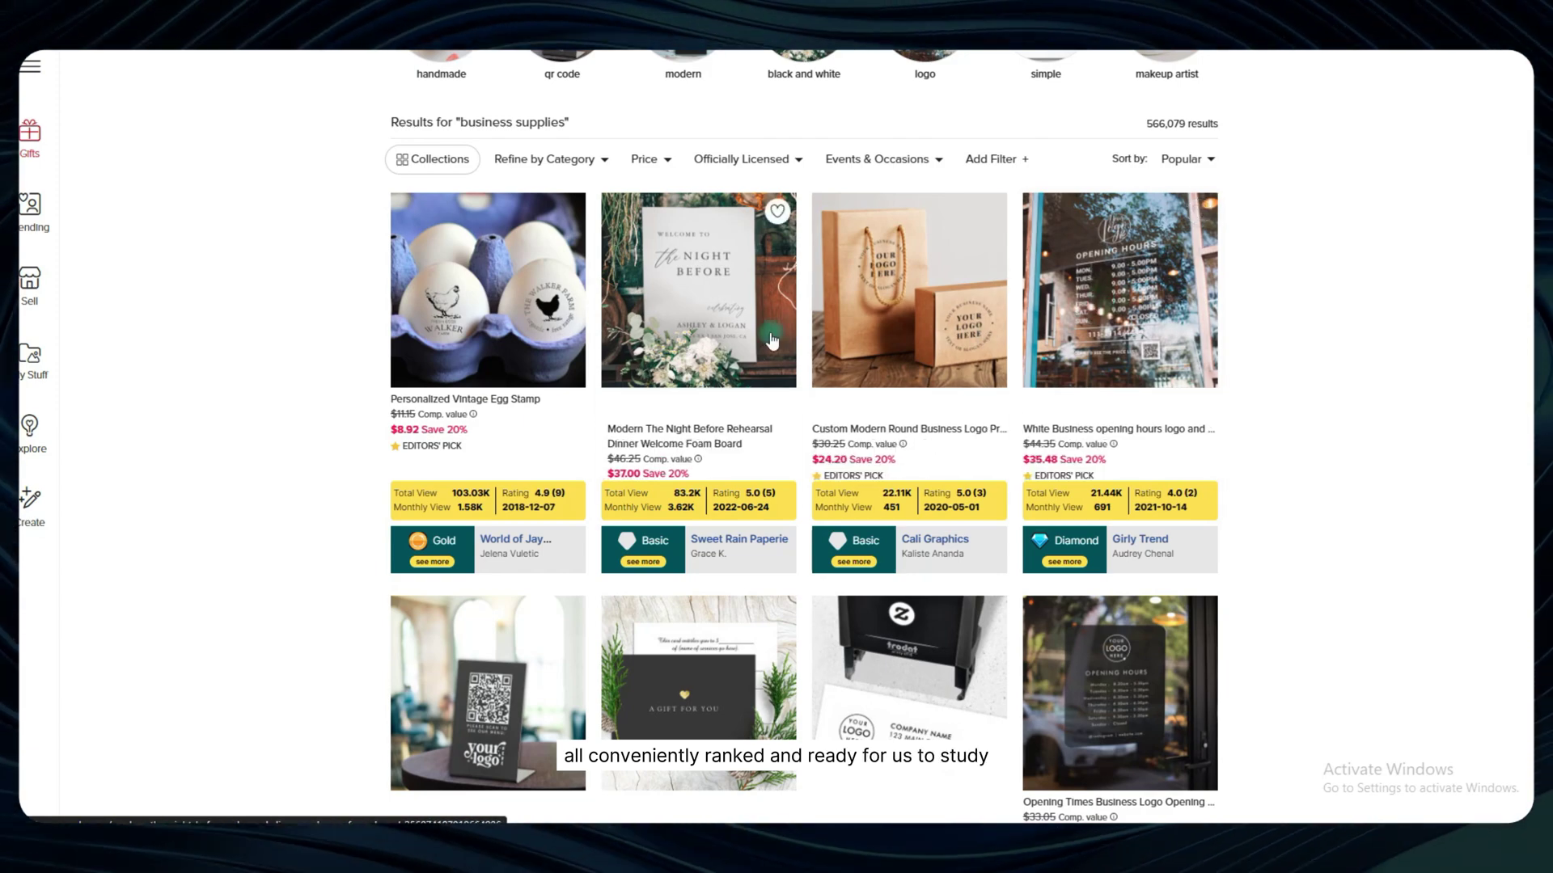
scroll(772, 341, down, 5)
scroll(798, 400, up, 5)
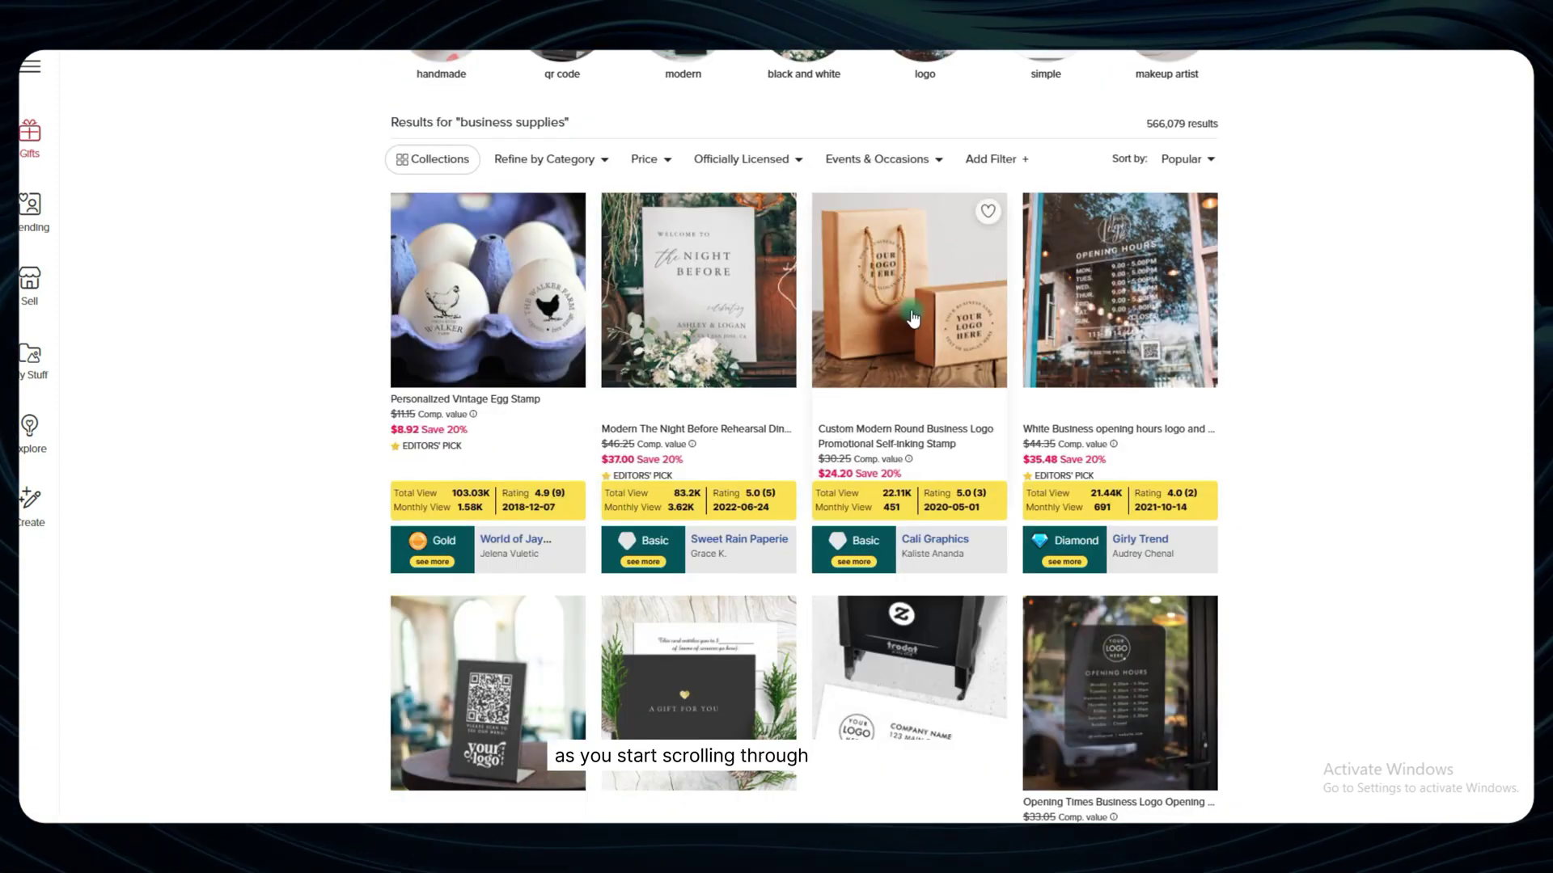
- Copy the kraft bag and box image and paste it under Wood Art Stamp in Miro
right_click(907, 300)
click(955, 593)
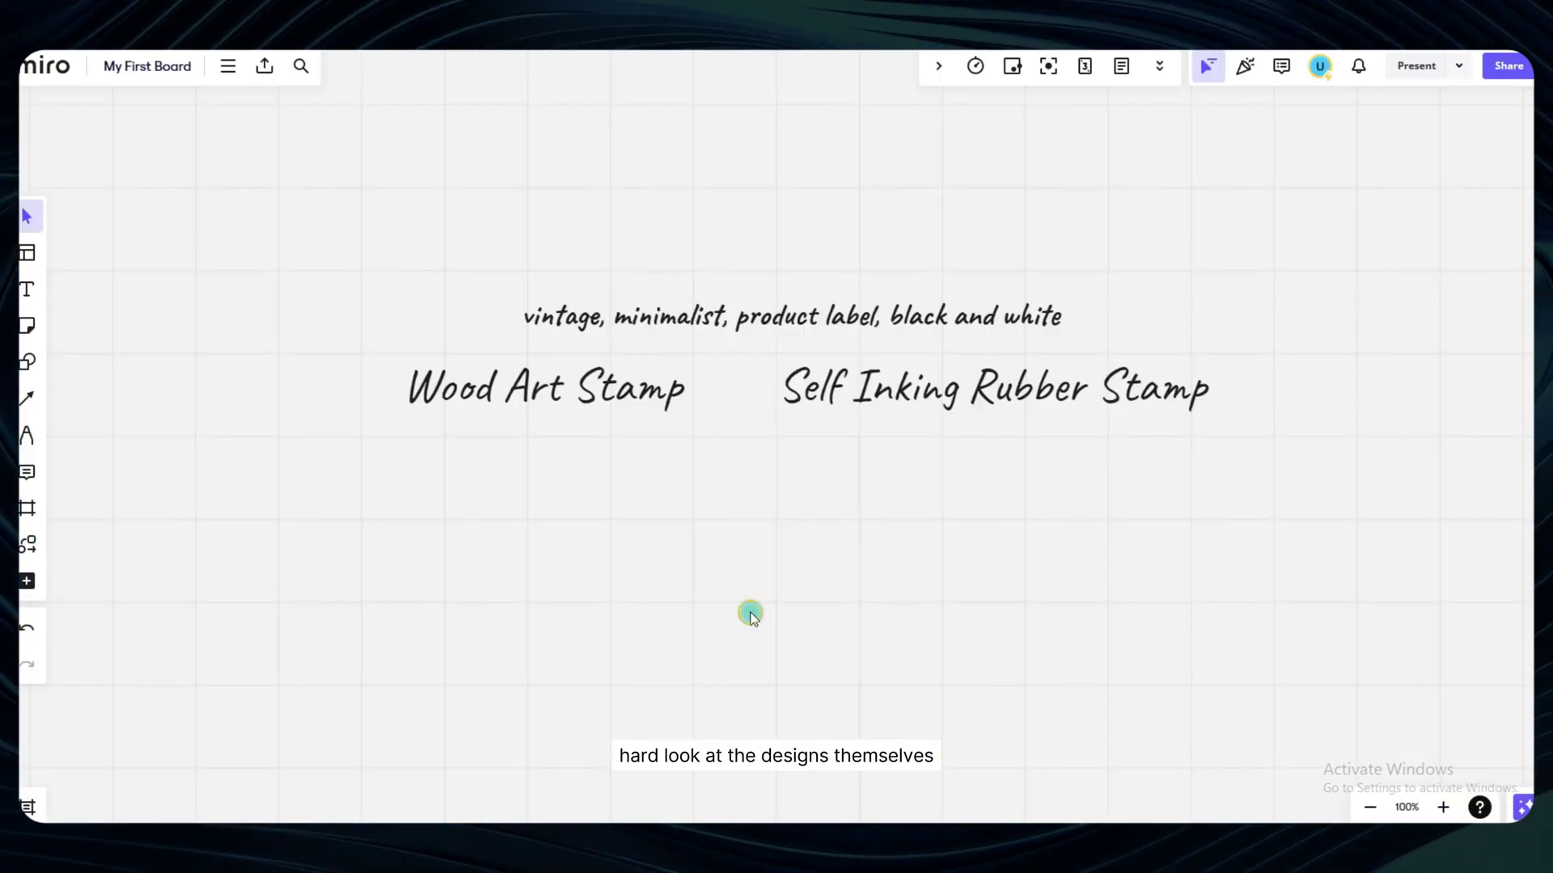
key(ctrl+v)
drag(754, 605, 537, 550)
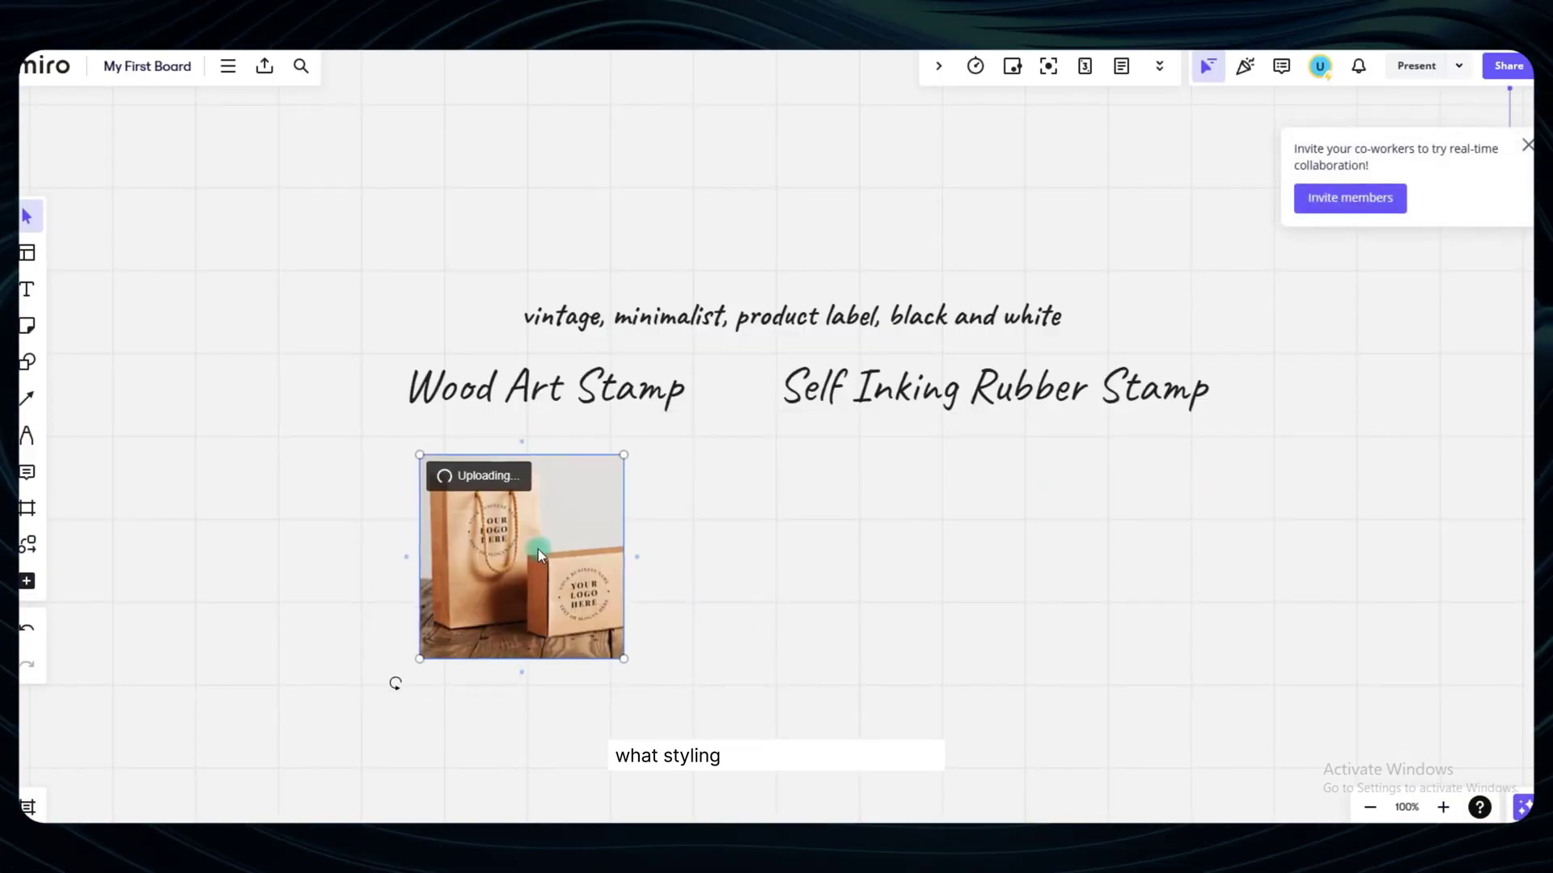
click(660, 588)
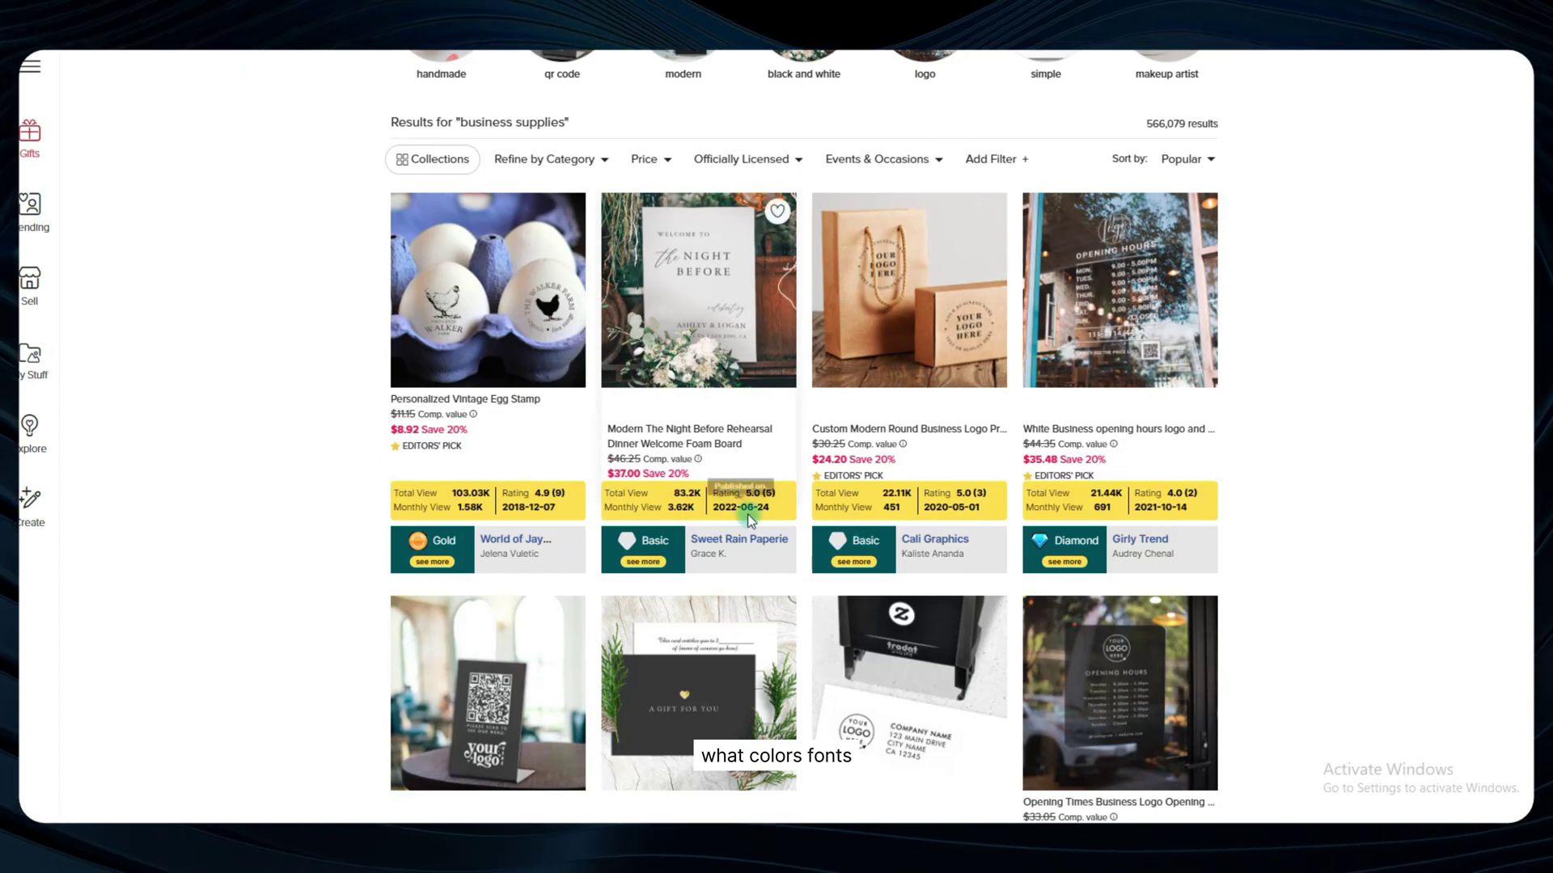
- Scroll through Zazzle's sorted results looking for more inspiration images
scroll(747, 513, down, 3)
scroll(750, 524, down, 3)
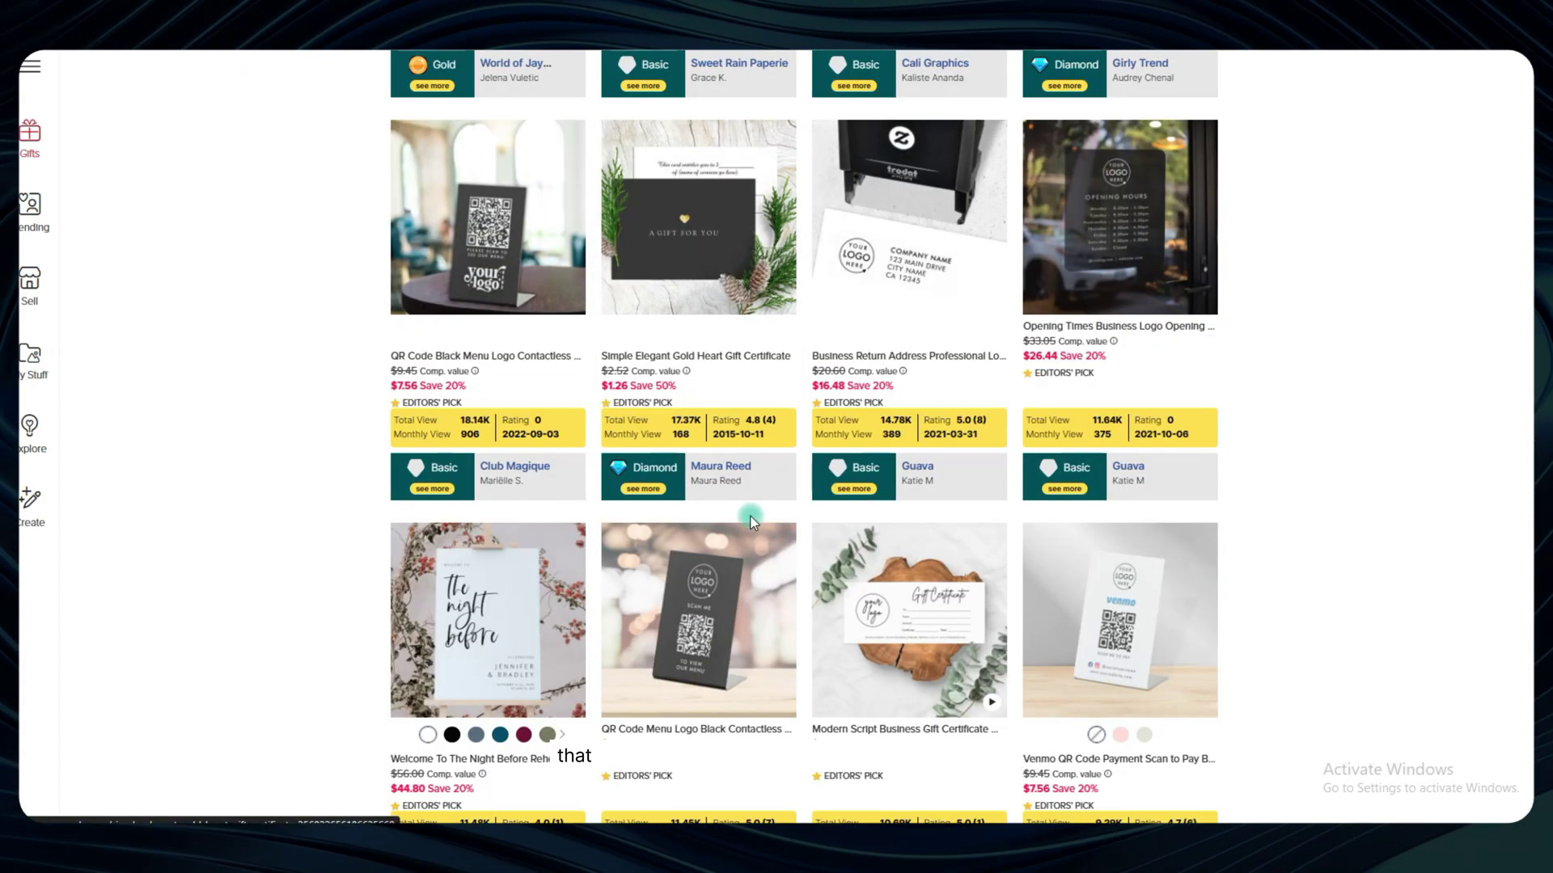
scroll(750, 519, down, 4)
scroll(750, 519, up, 3)
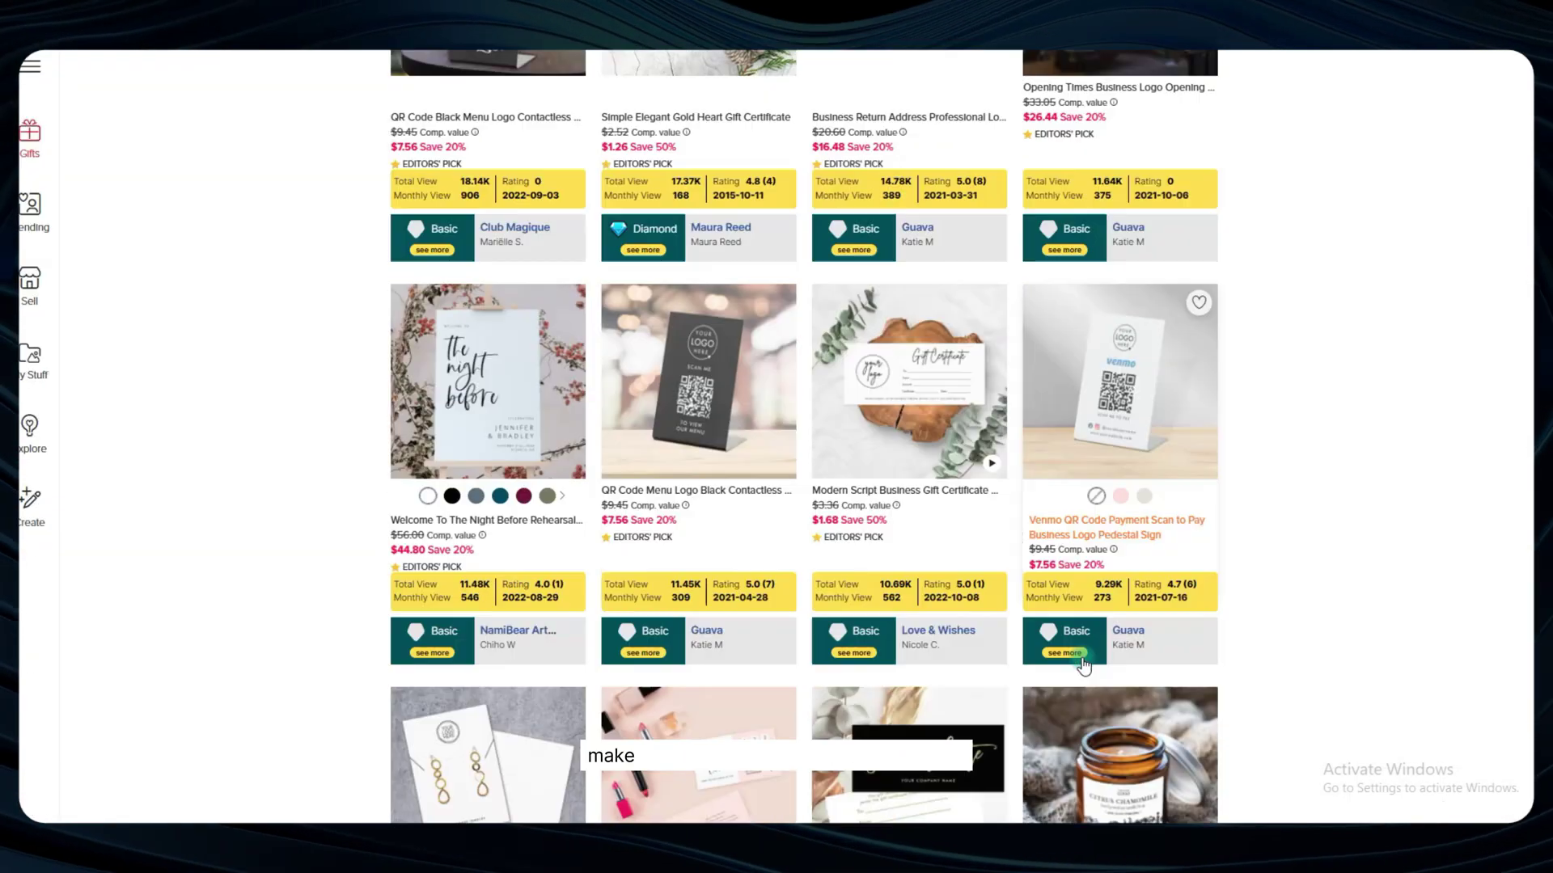
scroll(599, 704, down, 4)
scroll(996, 681, down, 1)
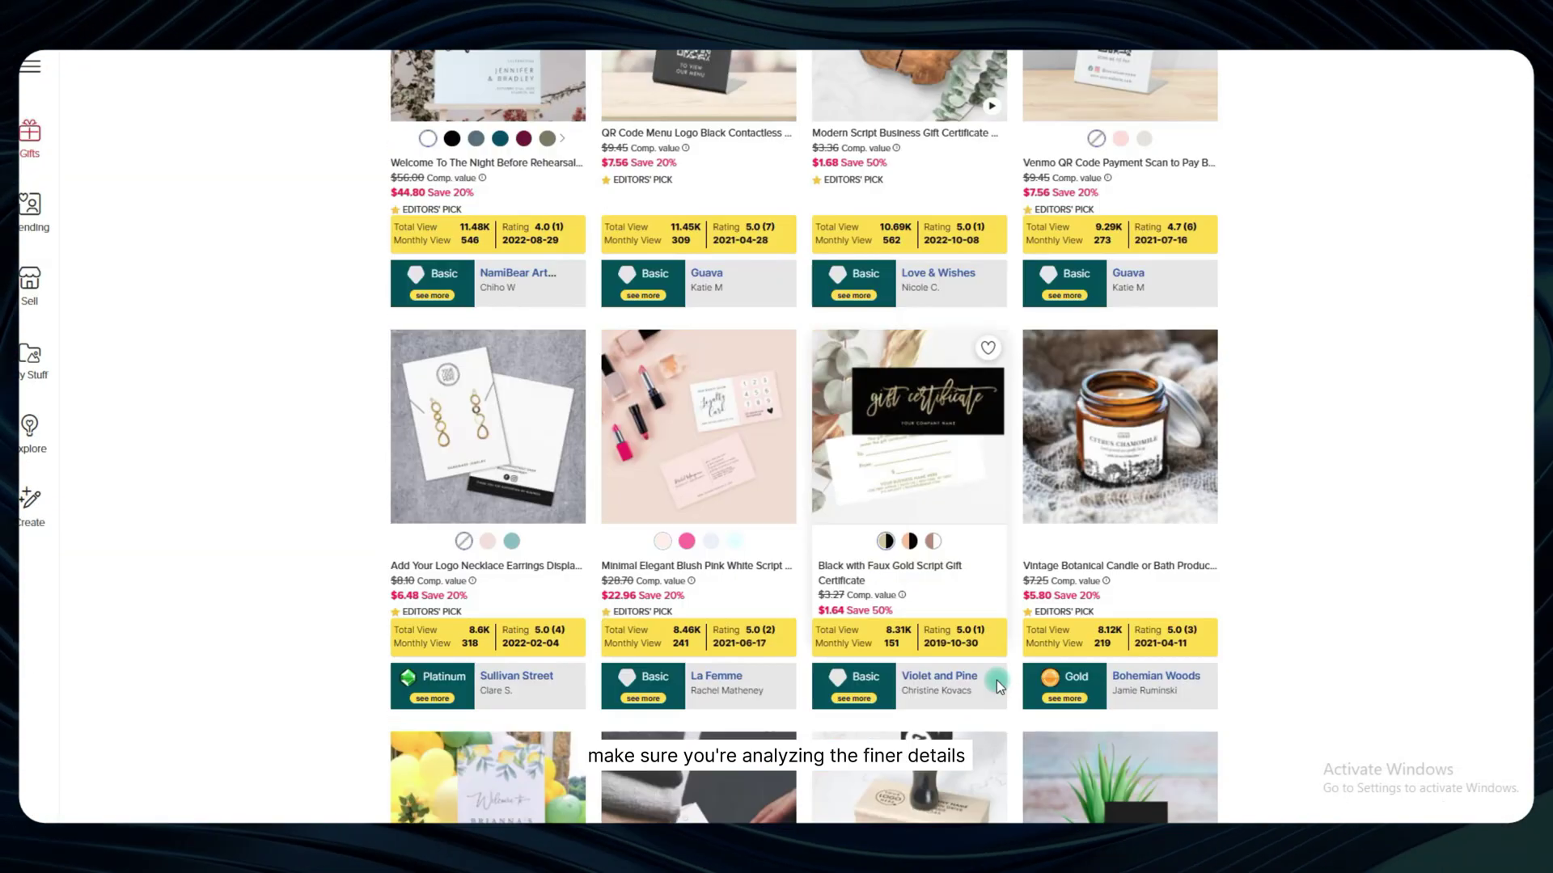
scroll(997, 681, down, 3)
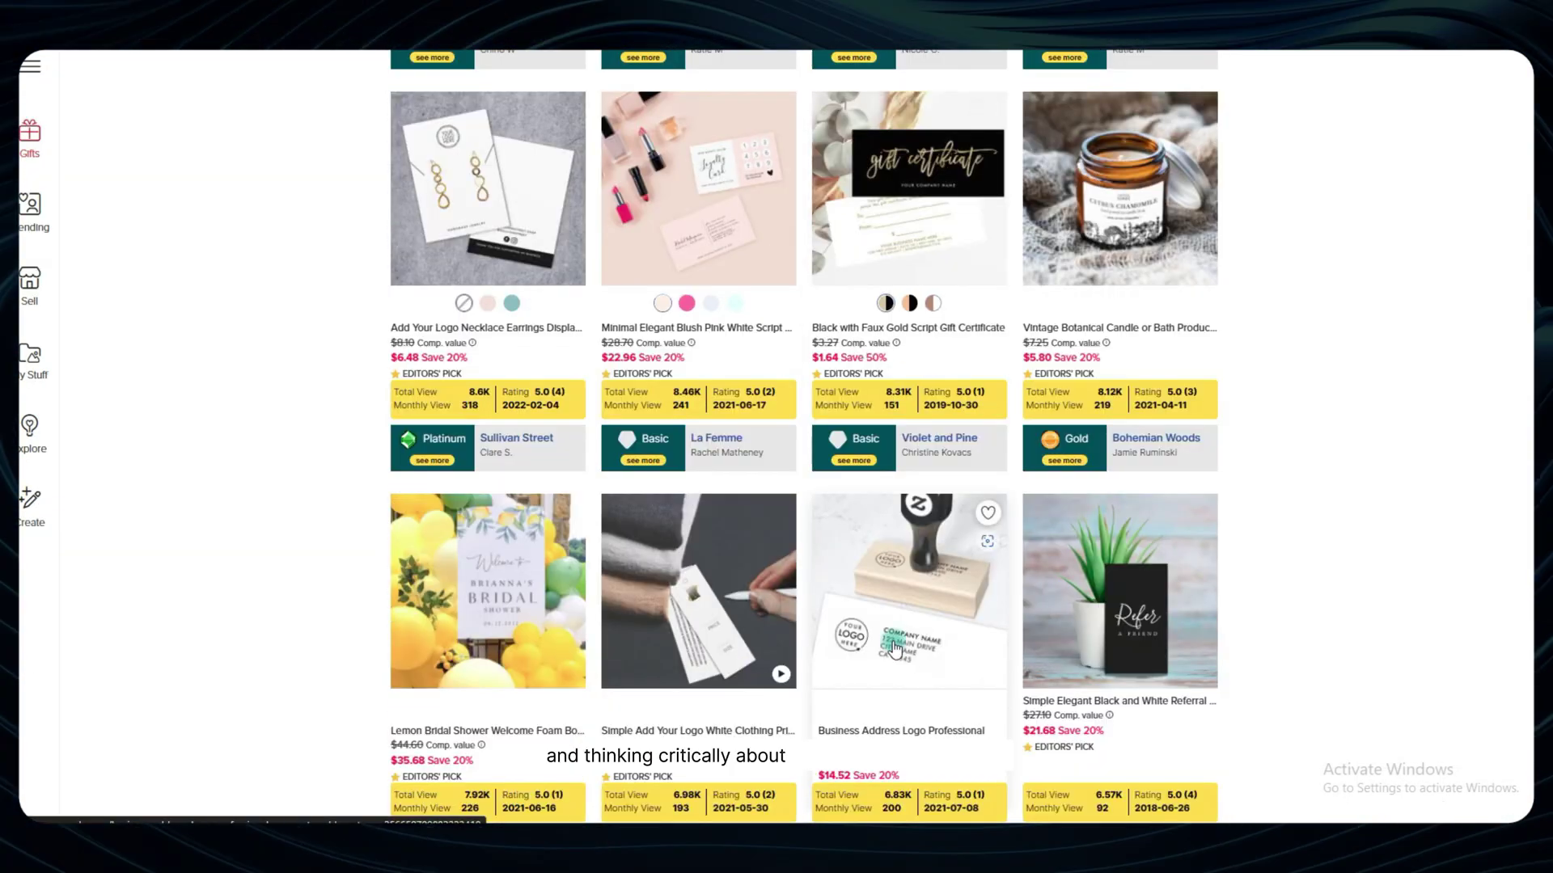
- Copy the rubber stamp image and paste it beside the kraft bag image
right_click(894, 647)
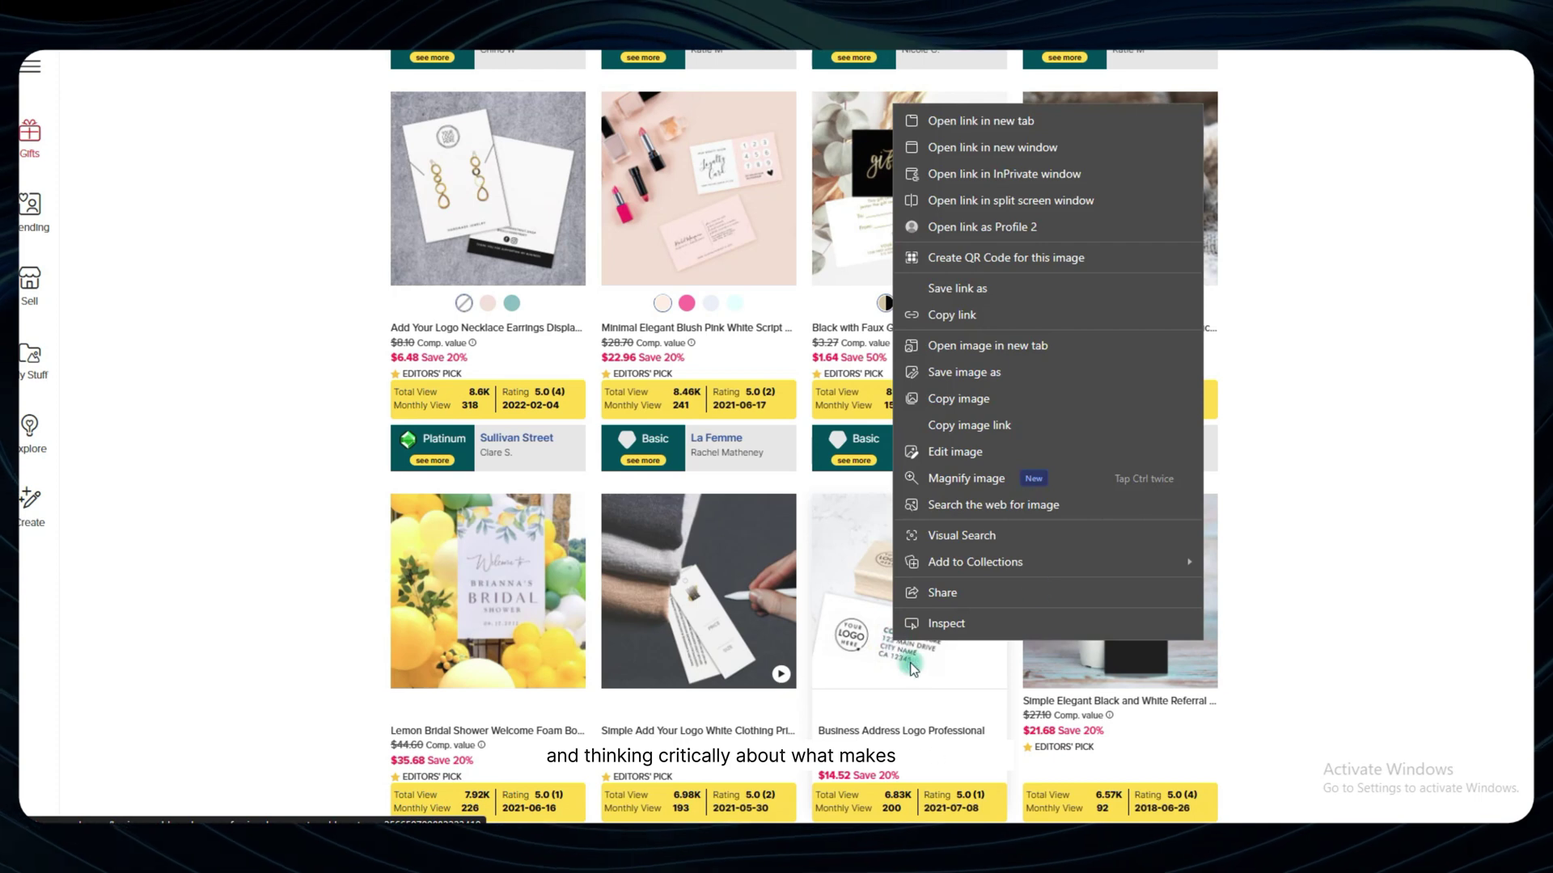
click(957, 399)
scroll(1192, 596, down, 1)
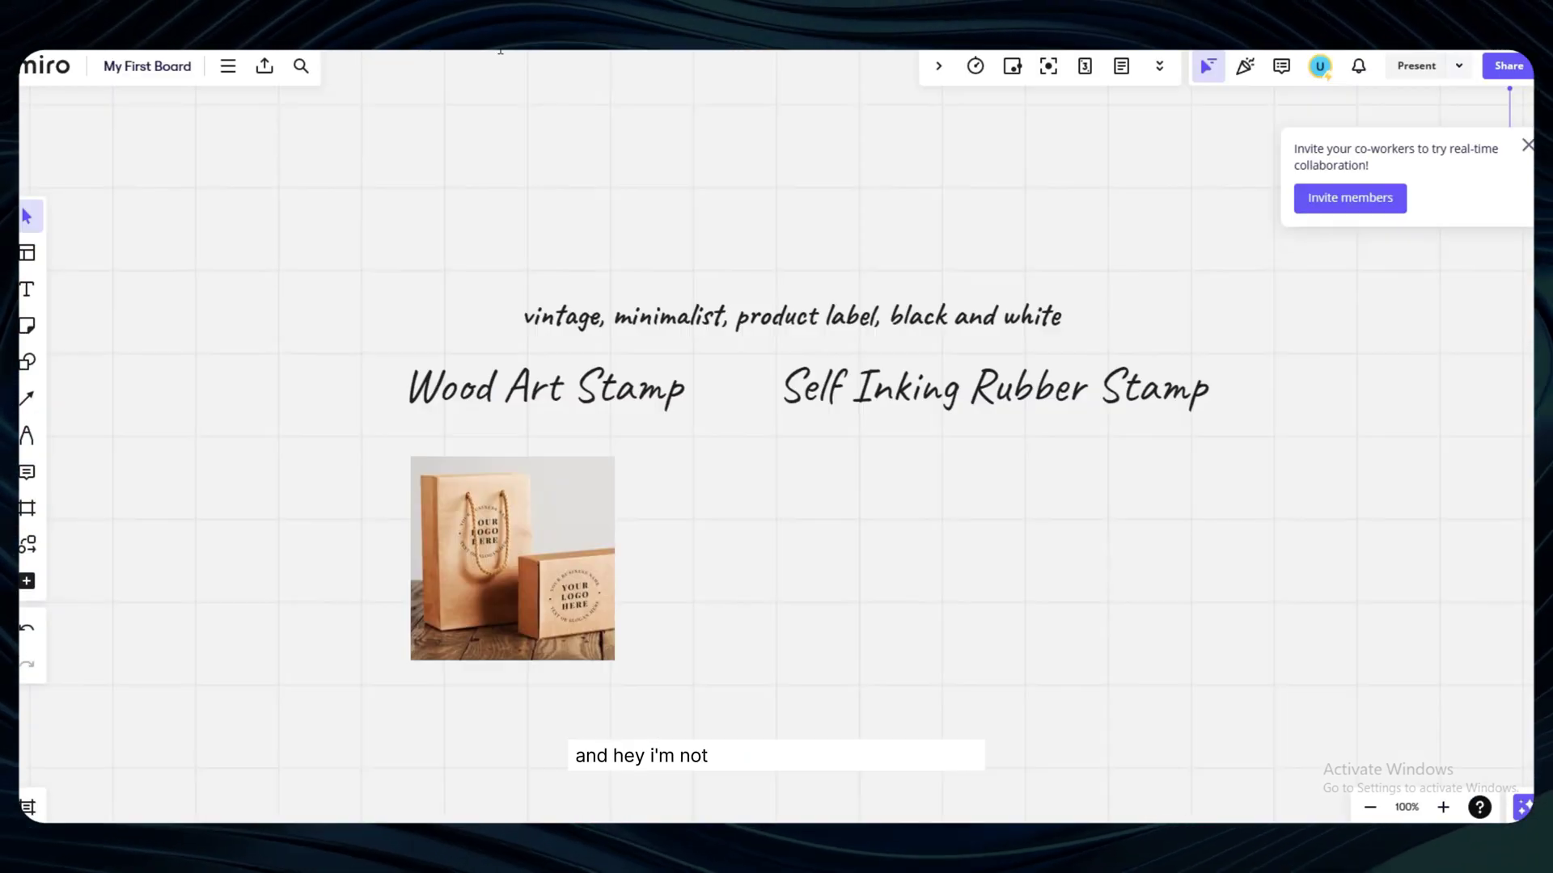
click(942, 596)
key(ctrl+v)
drag(932, 588, 757, 566)
click(977, 589)
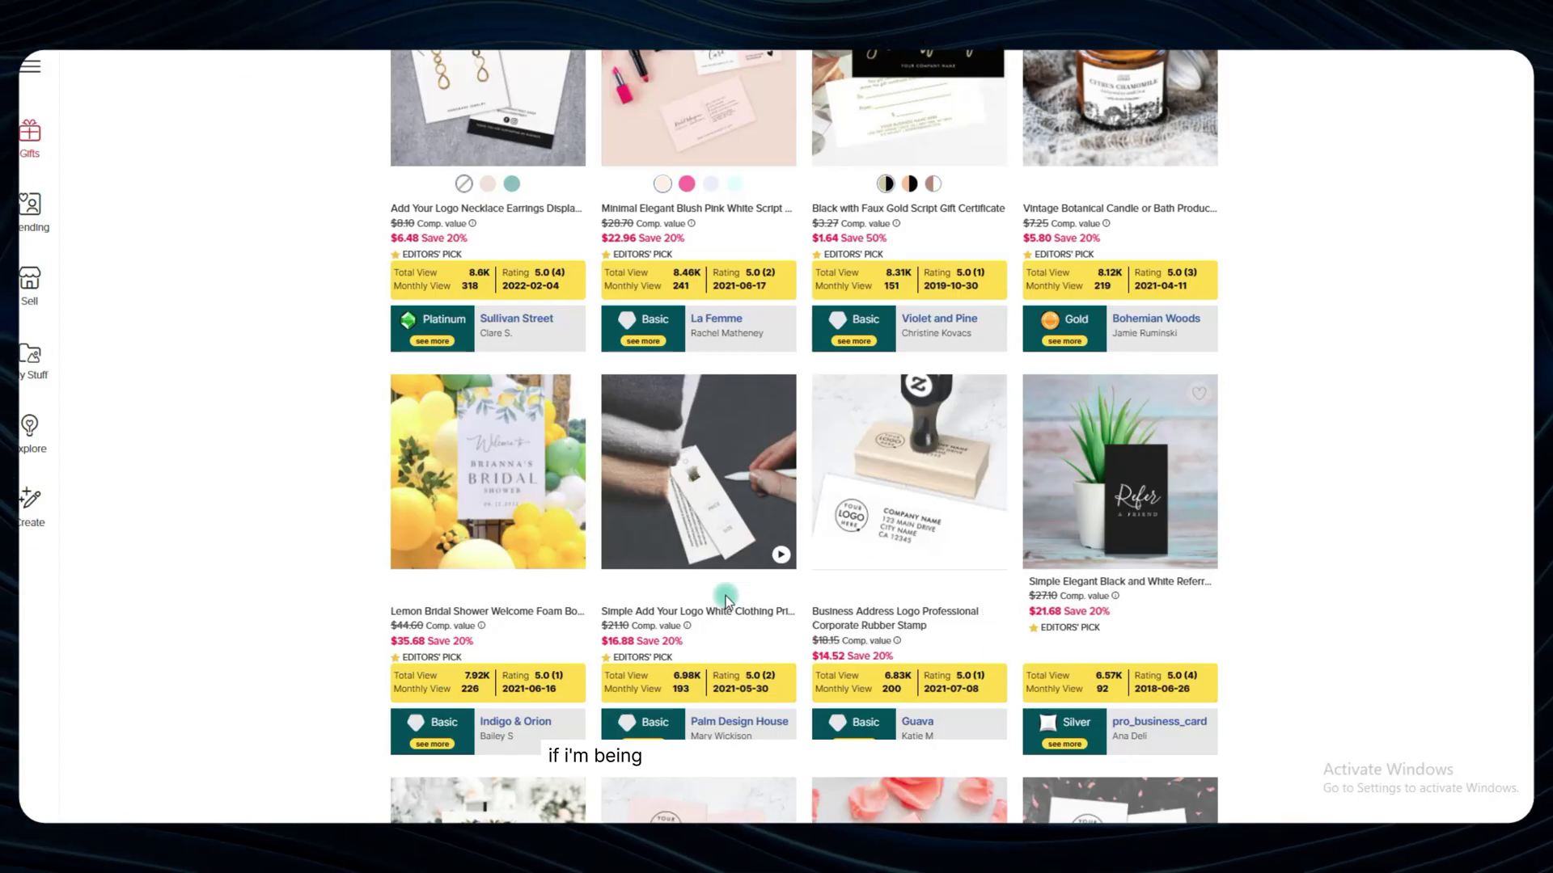
- Paste the pink sticker box image beside the stamps and shift the three-image row right
scroll(1118, 505, down, 3)
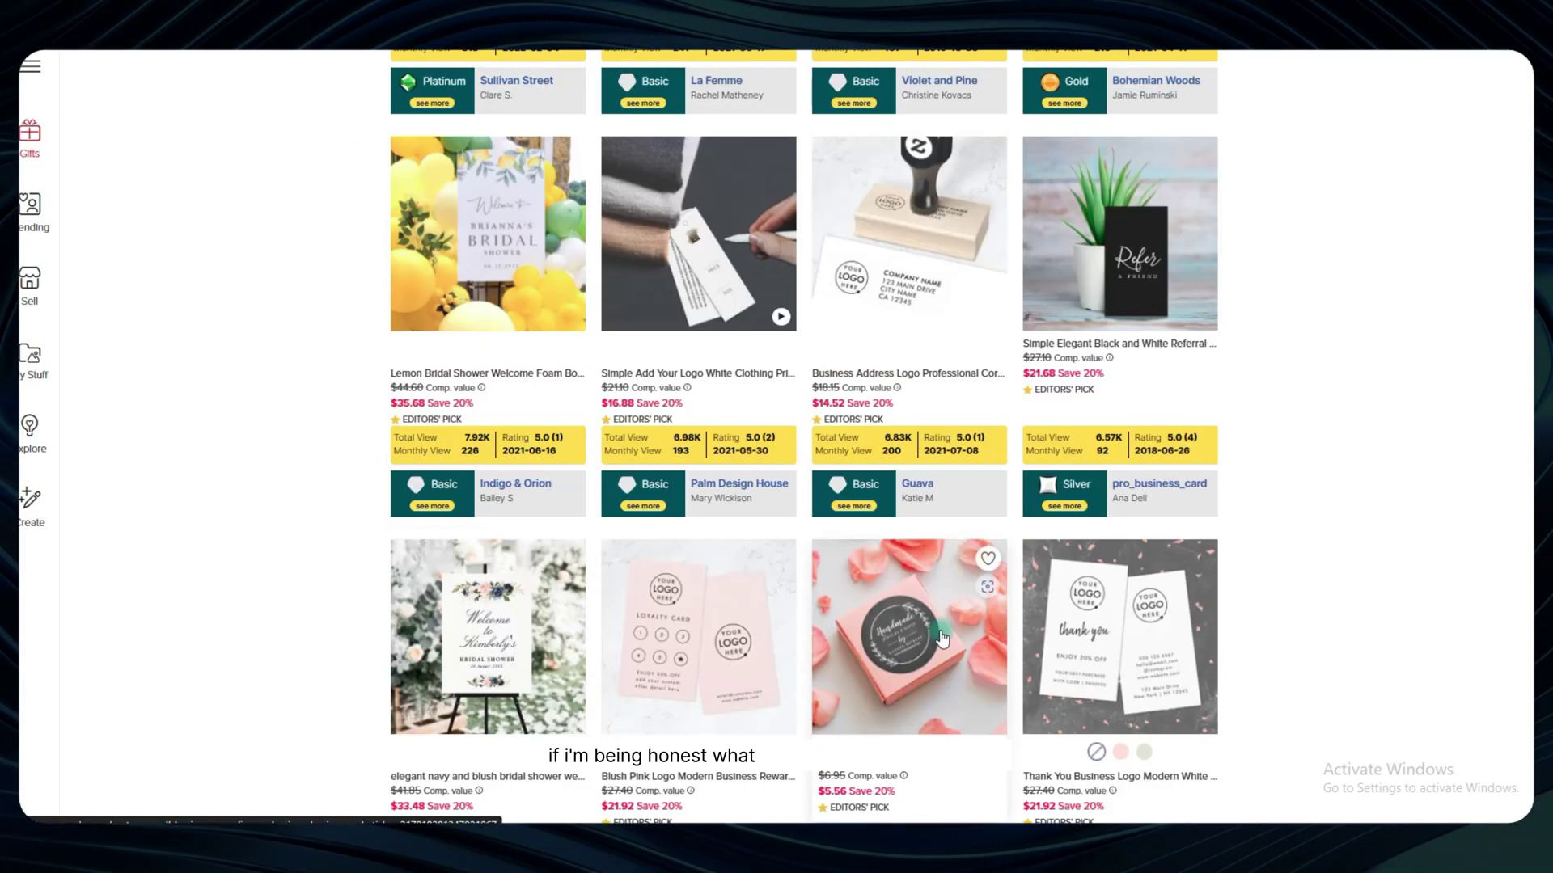
scroll(1302, 436, down, 3)
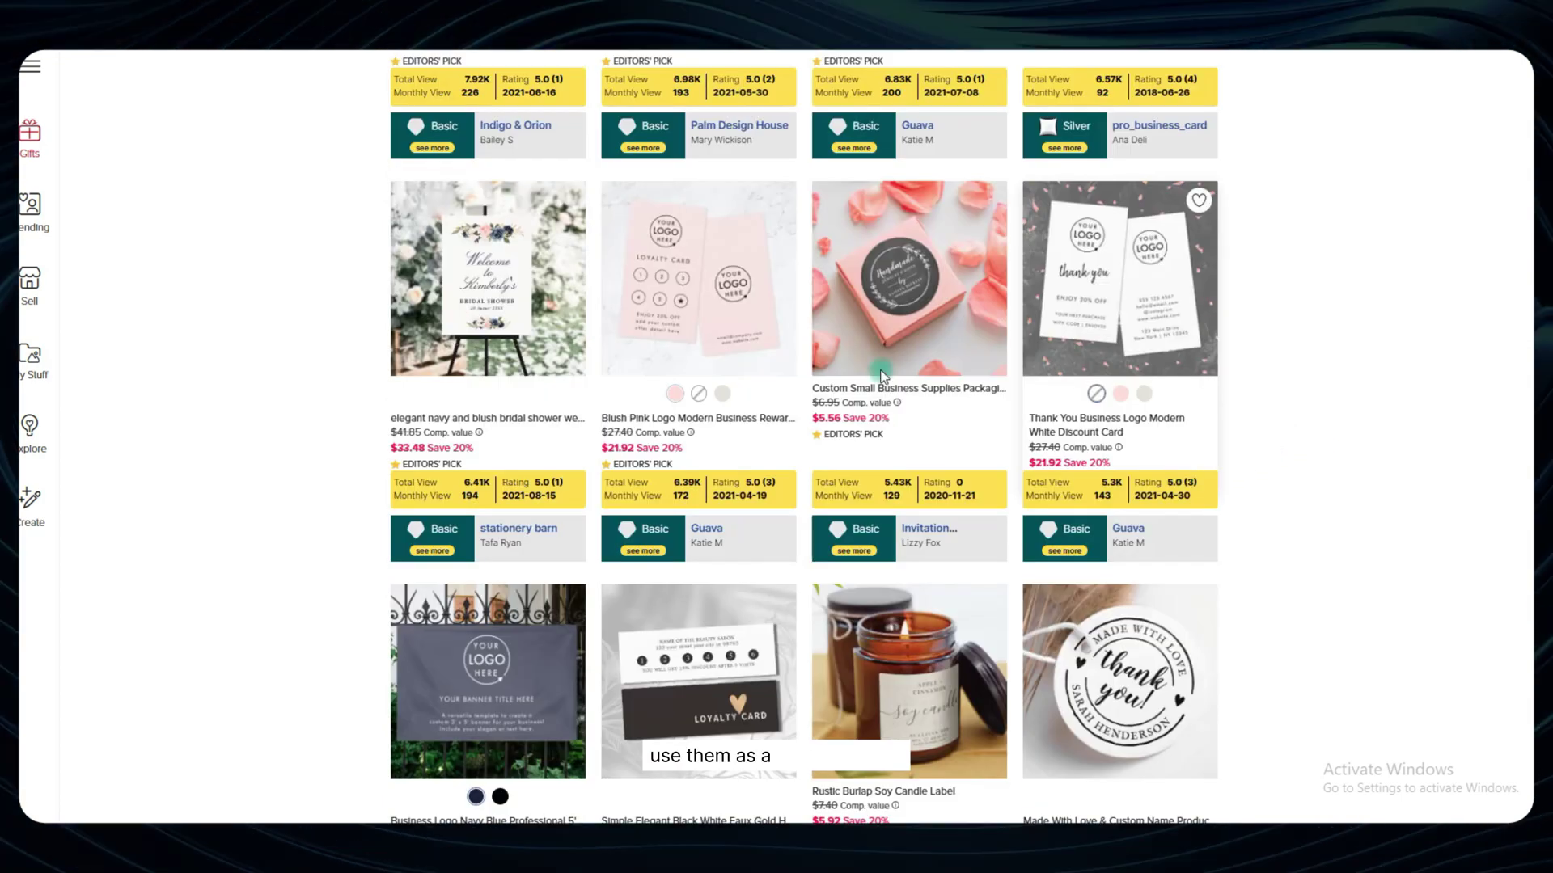
right_click(889, 303)
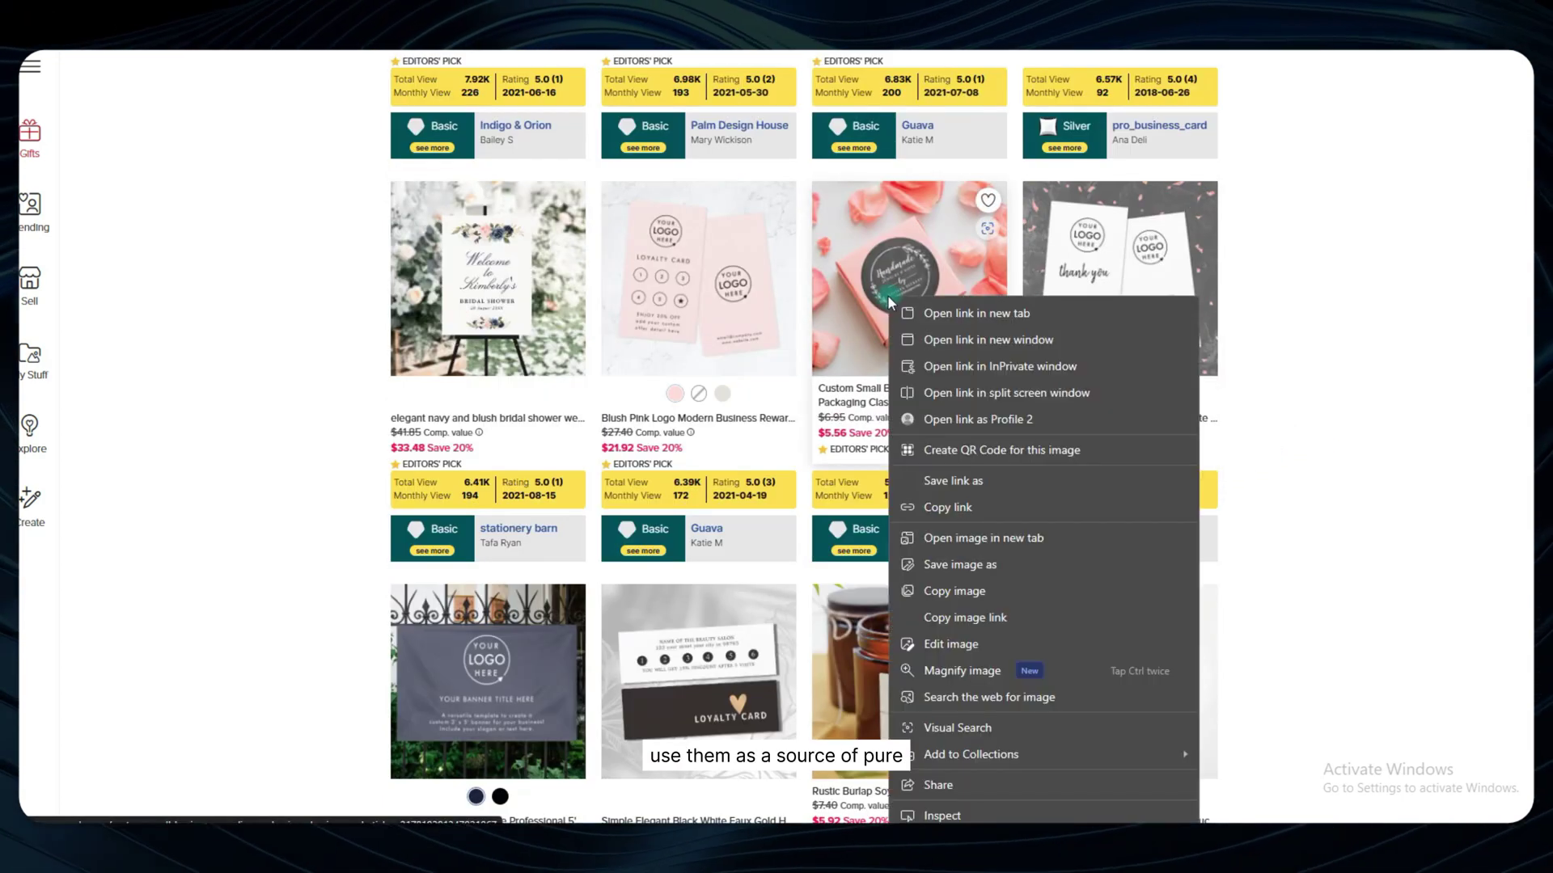
click(970, 590)
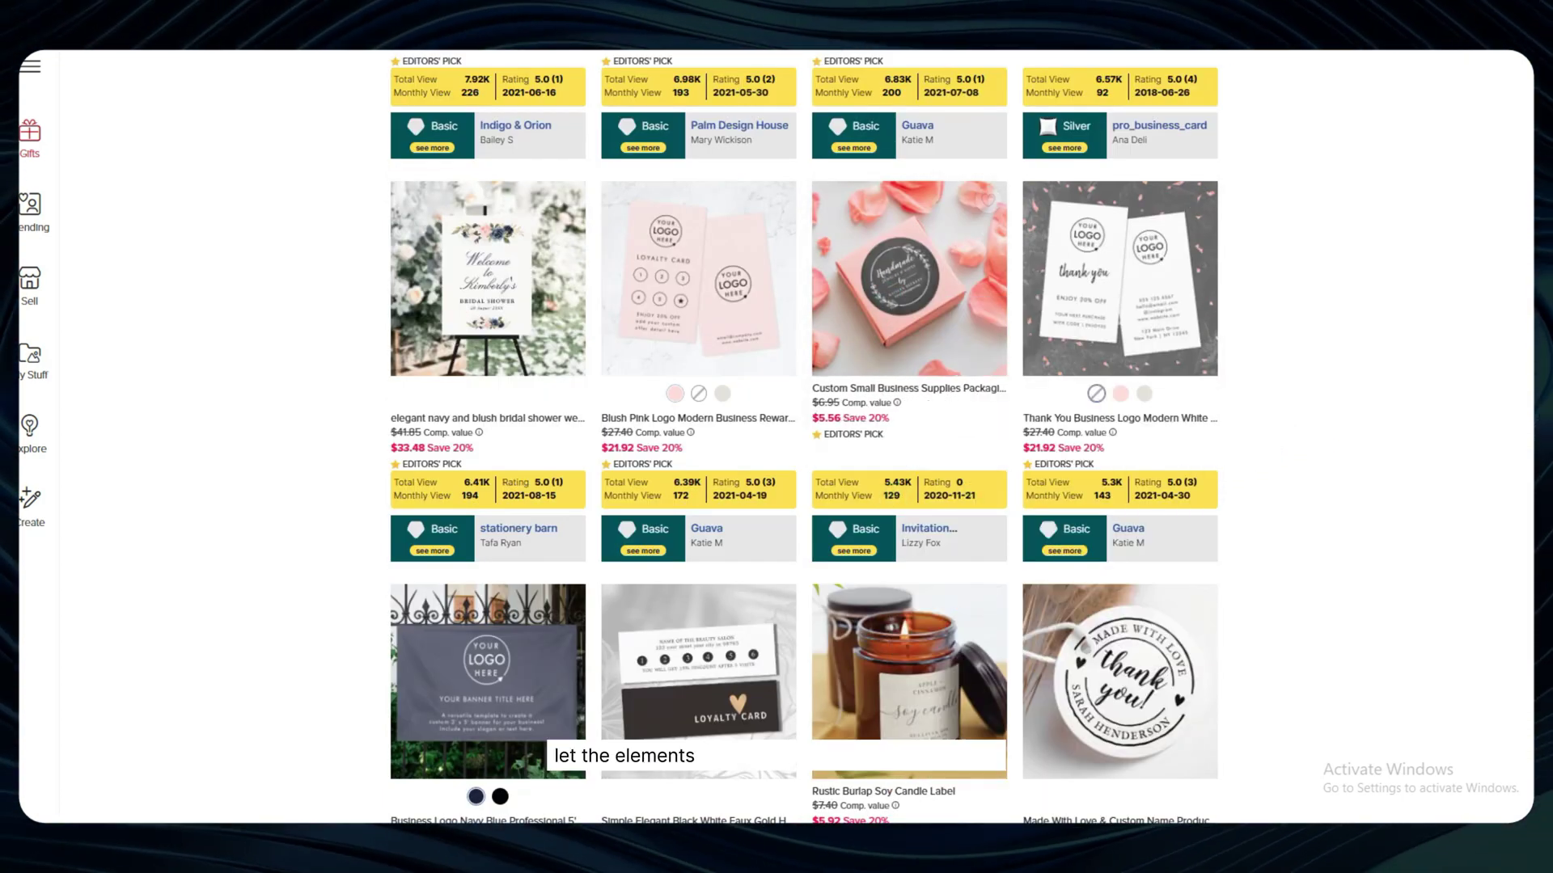
key(alt+Tab)
key(ctrl+v)
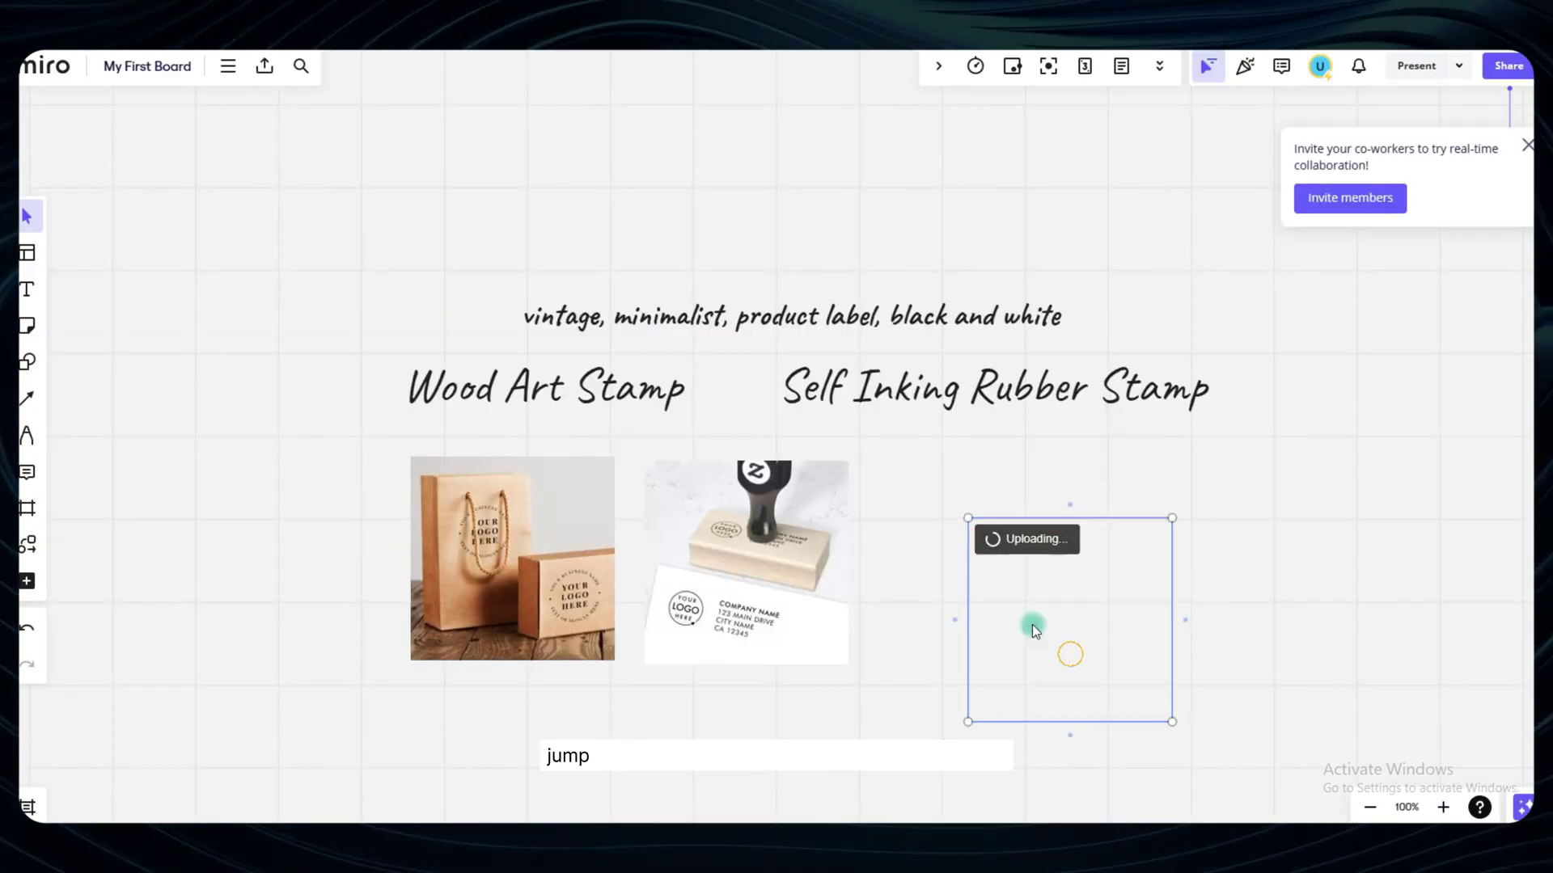
drag(1278, 724, 391, 458)
mouse_move(735, 579)
mouse_down()
mouse_move(784, 579)
mouse_move(759, 579)
mouse_up()
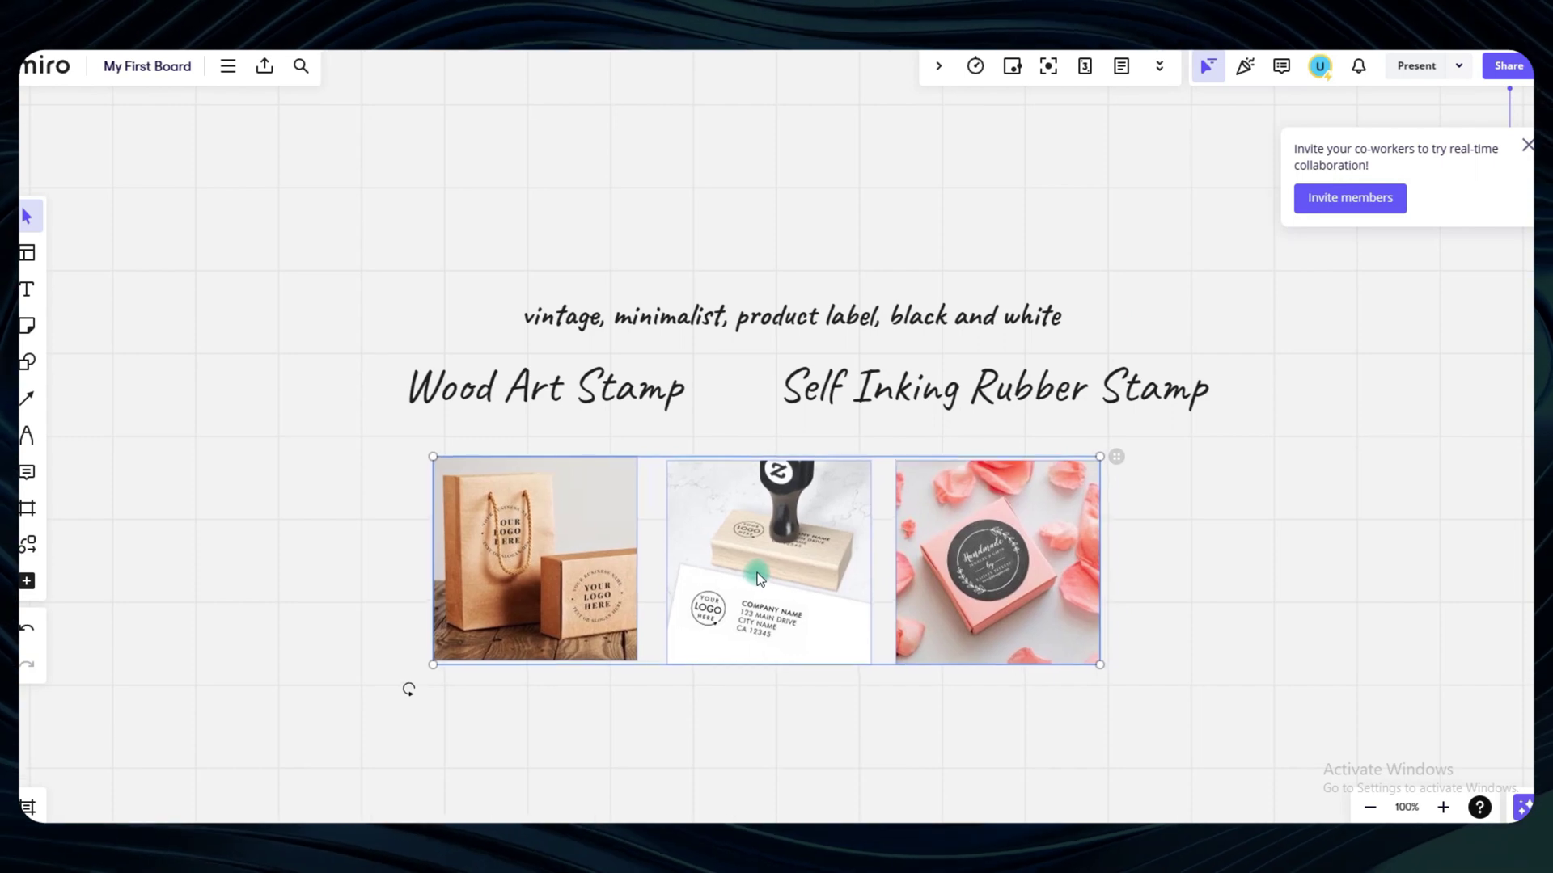
- Duplicate the keyword line above itself and type 'Business' as a new title
click(531, 183)
click(660, 332)
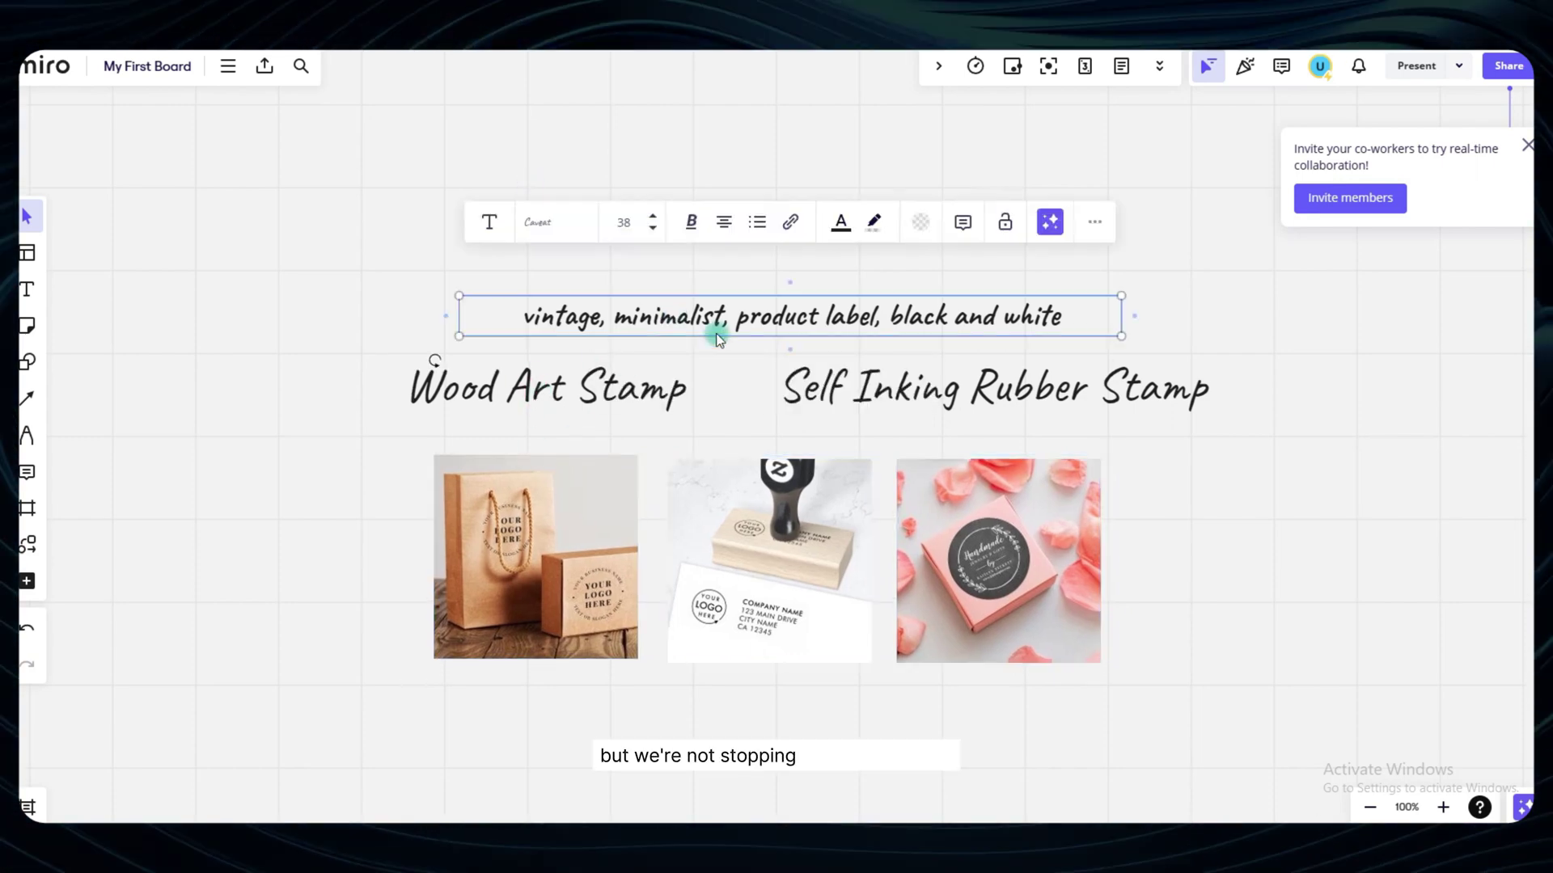
drag(714, 333, 735, 224)
double_click(734, 225)
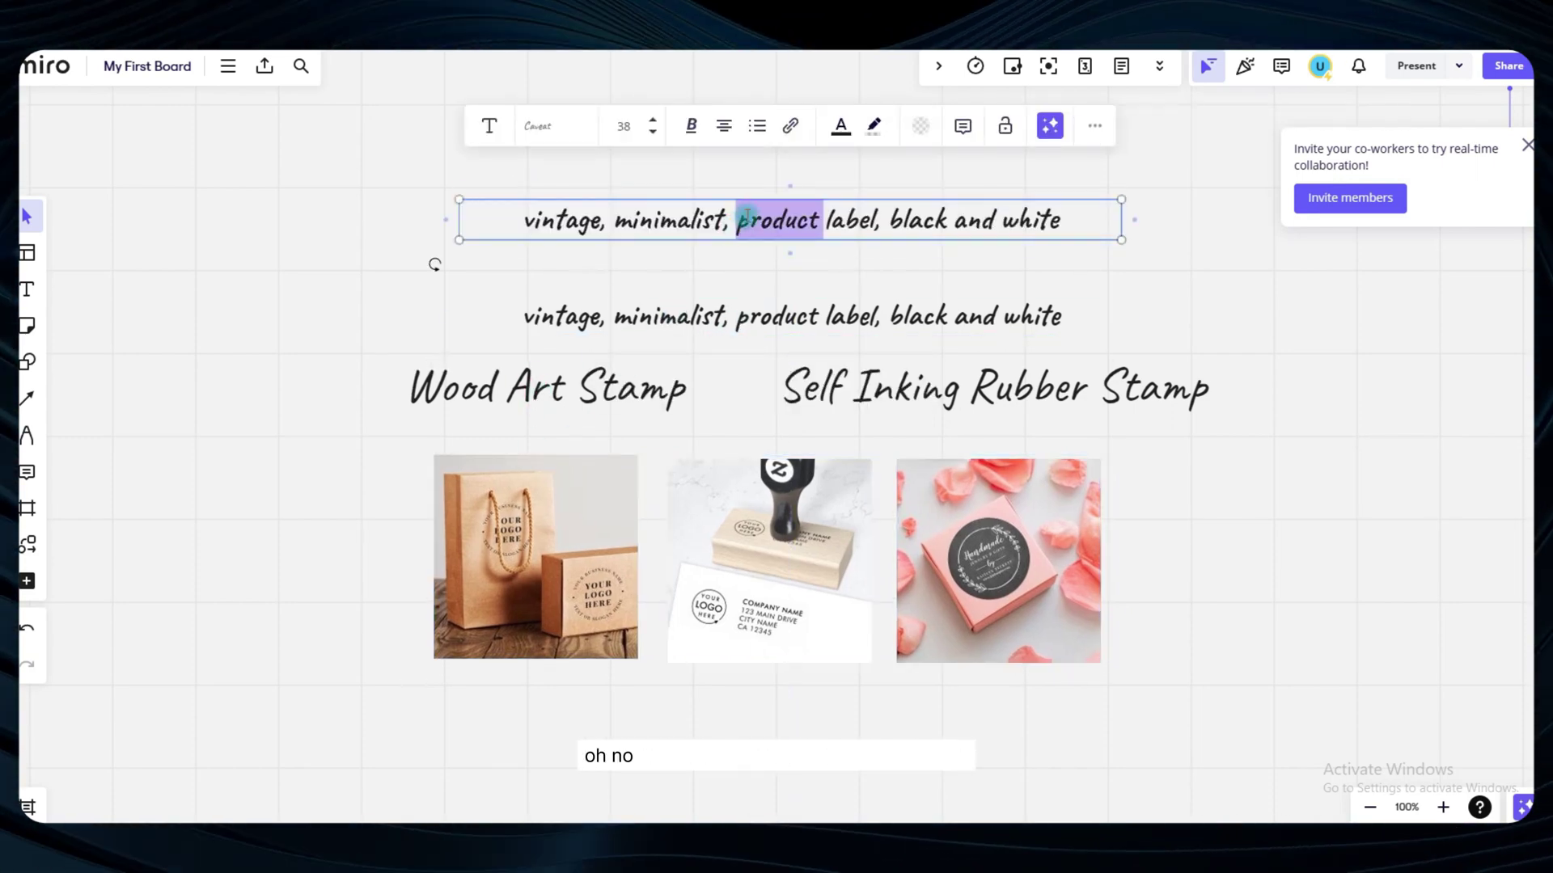
key(ctrl+a)
text(Business)
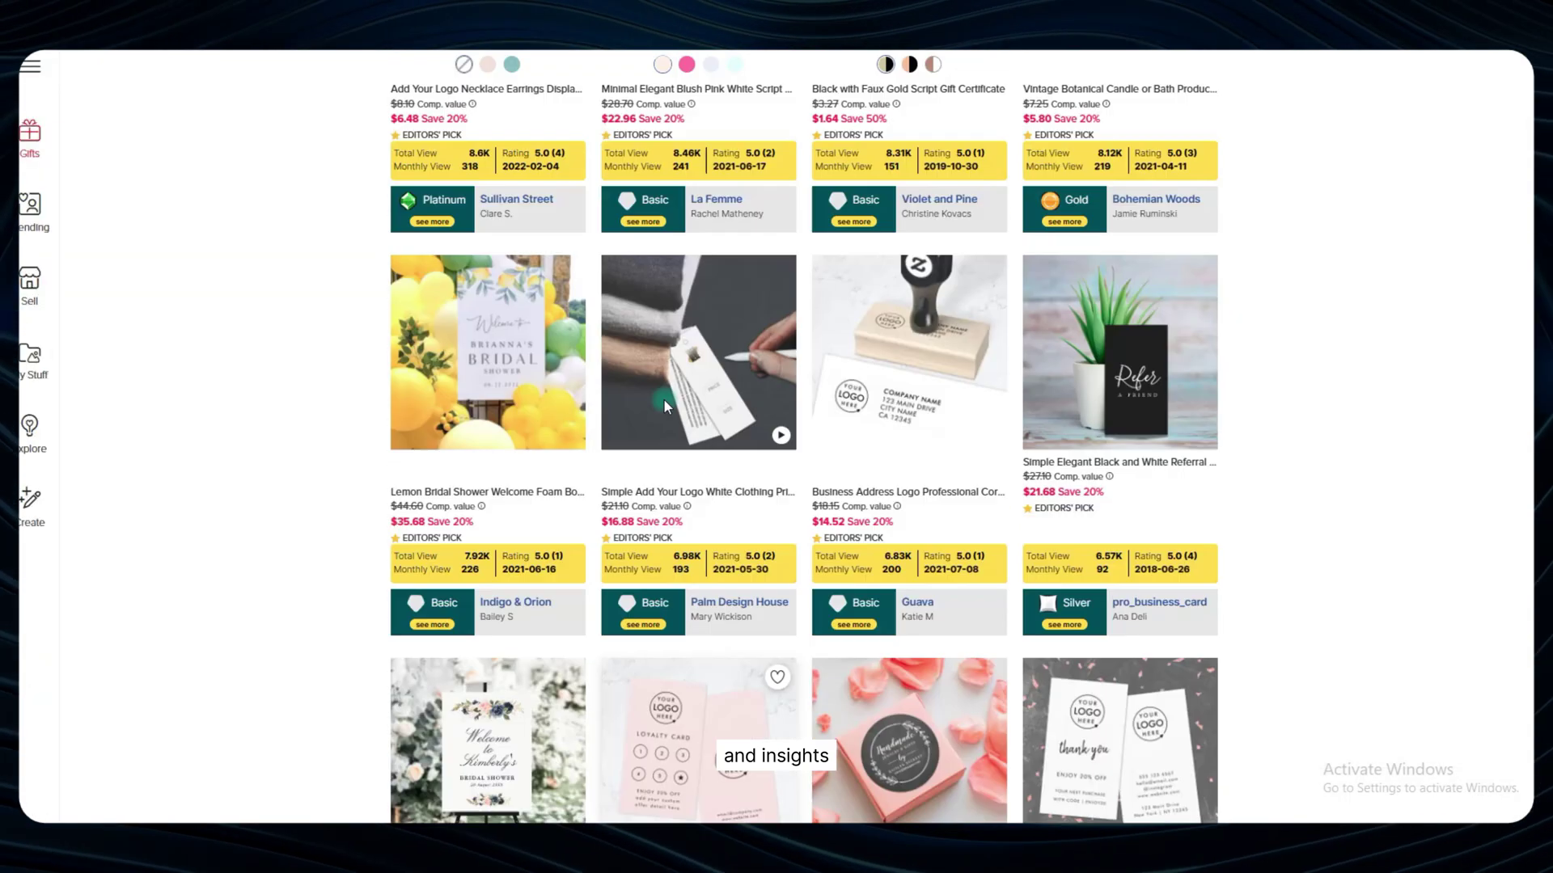
- Fill the title with the phrase 'business supplies', capitalising the B
scroll(667, 429, up, 10)
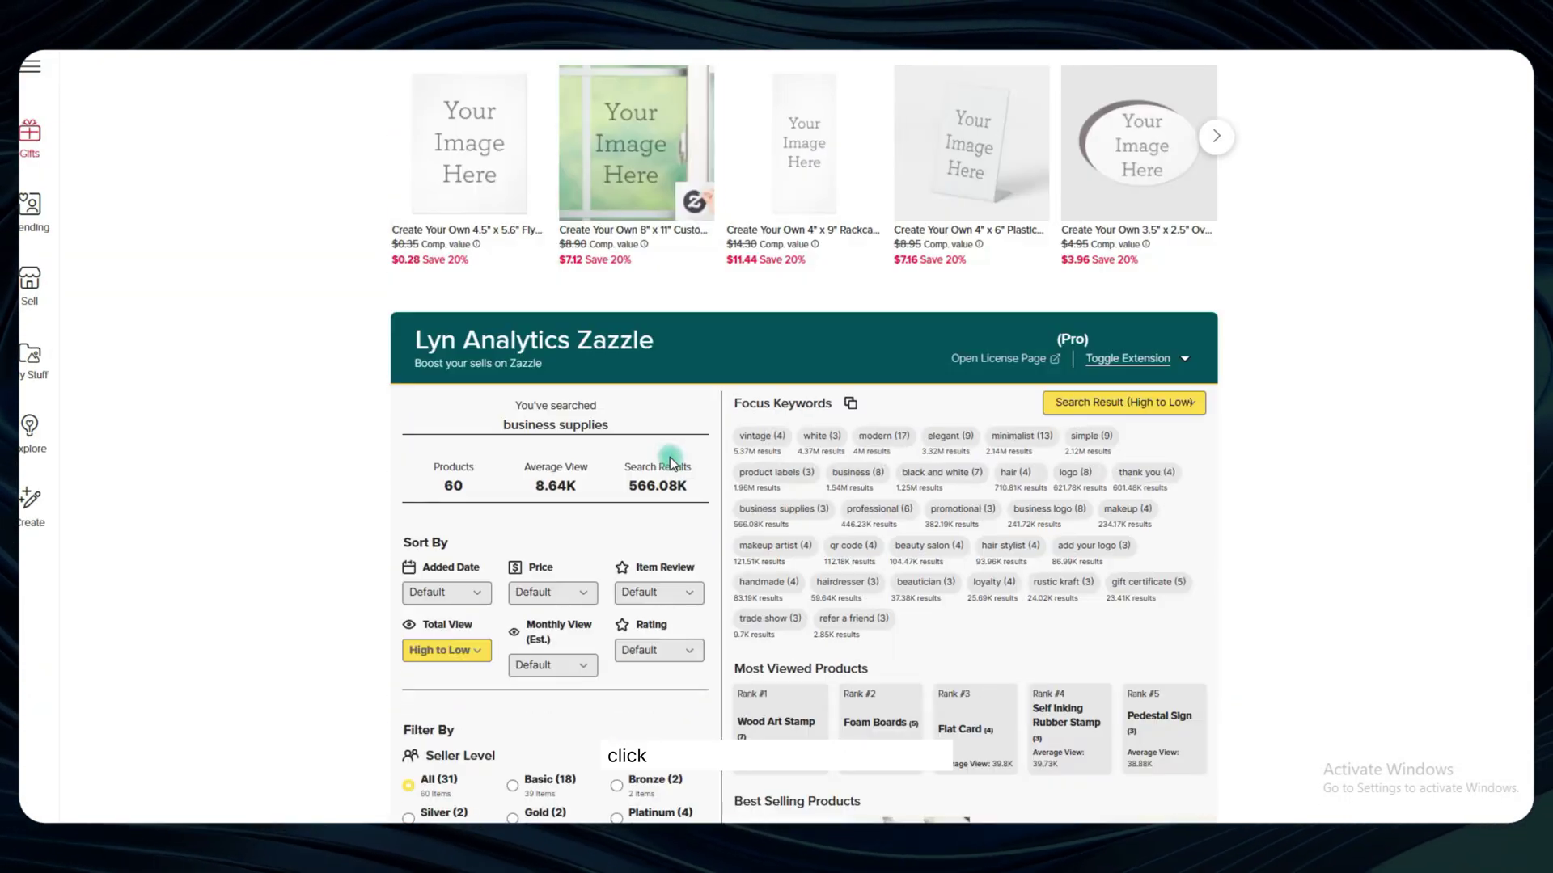
scroll(671, 457, up, 2)
scroll(512, 455, down, 2)
drag(549, 429, 610, 426)
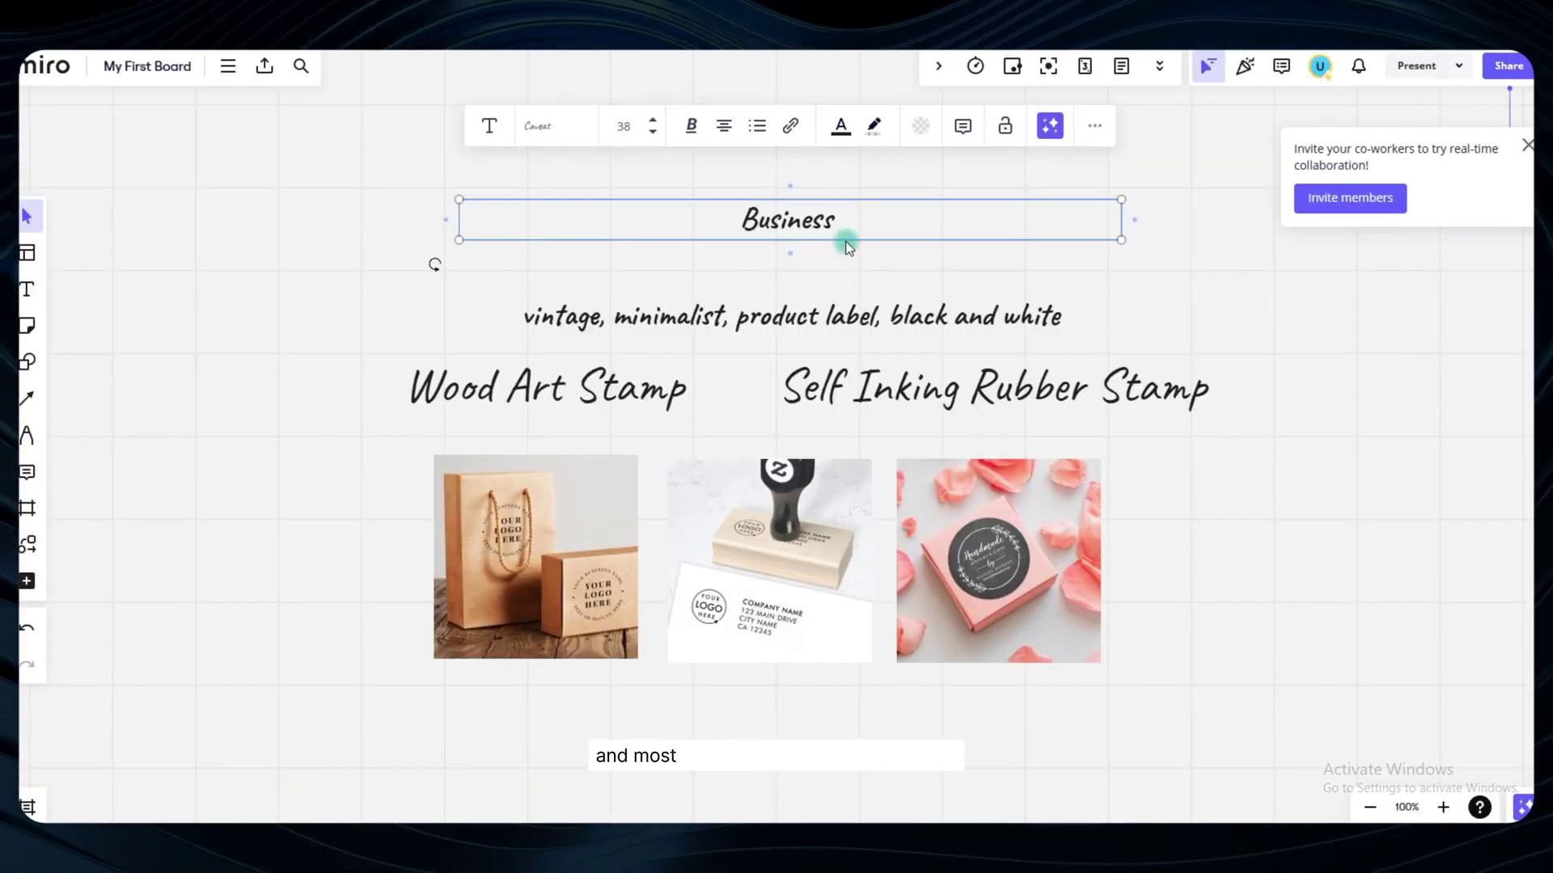
text(business supplies)
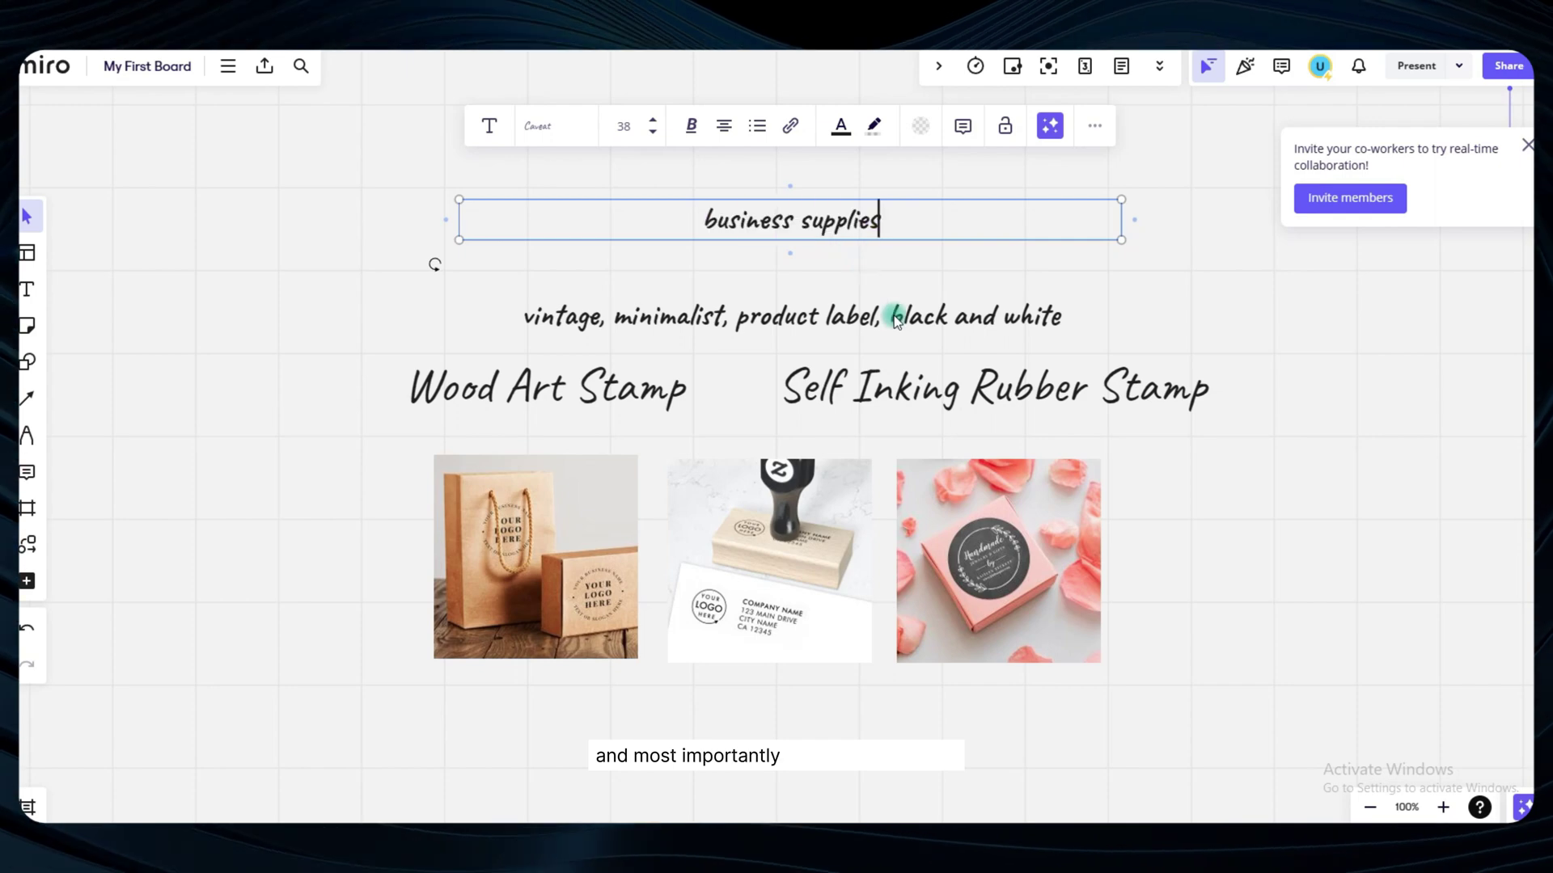
text(B)
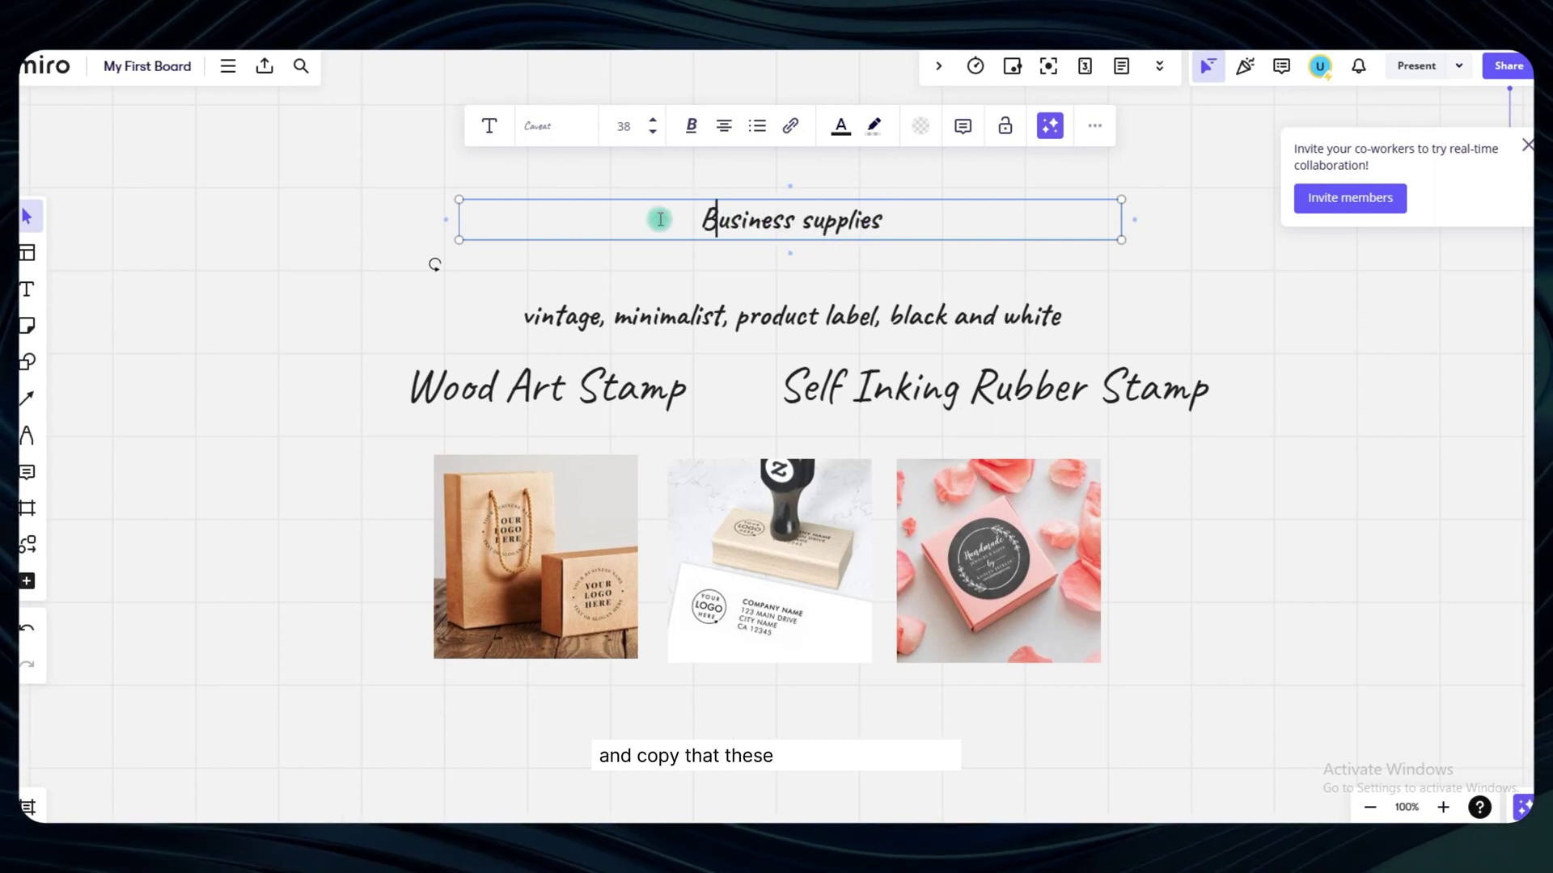
click(371, 198)
- Enlarge the Business supplies title and underline it
click(717, 232)
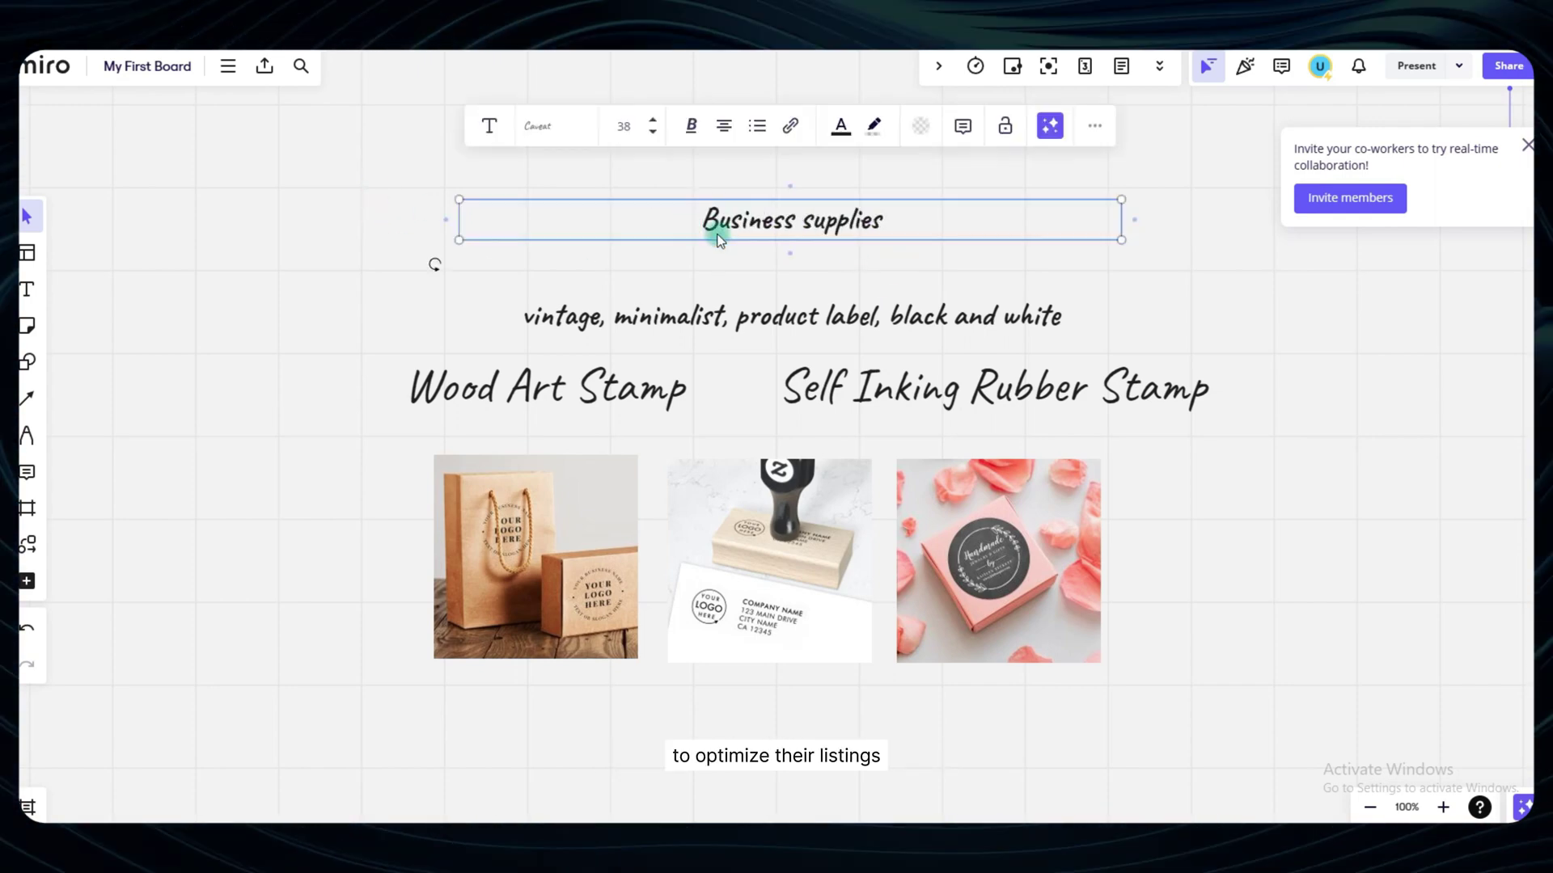
drag(1122, 218, 860, 252)
key(ctrl+u)
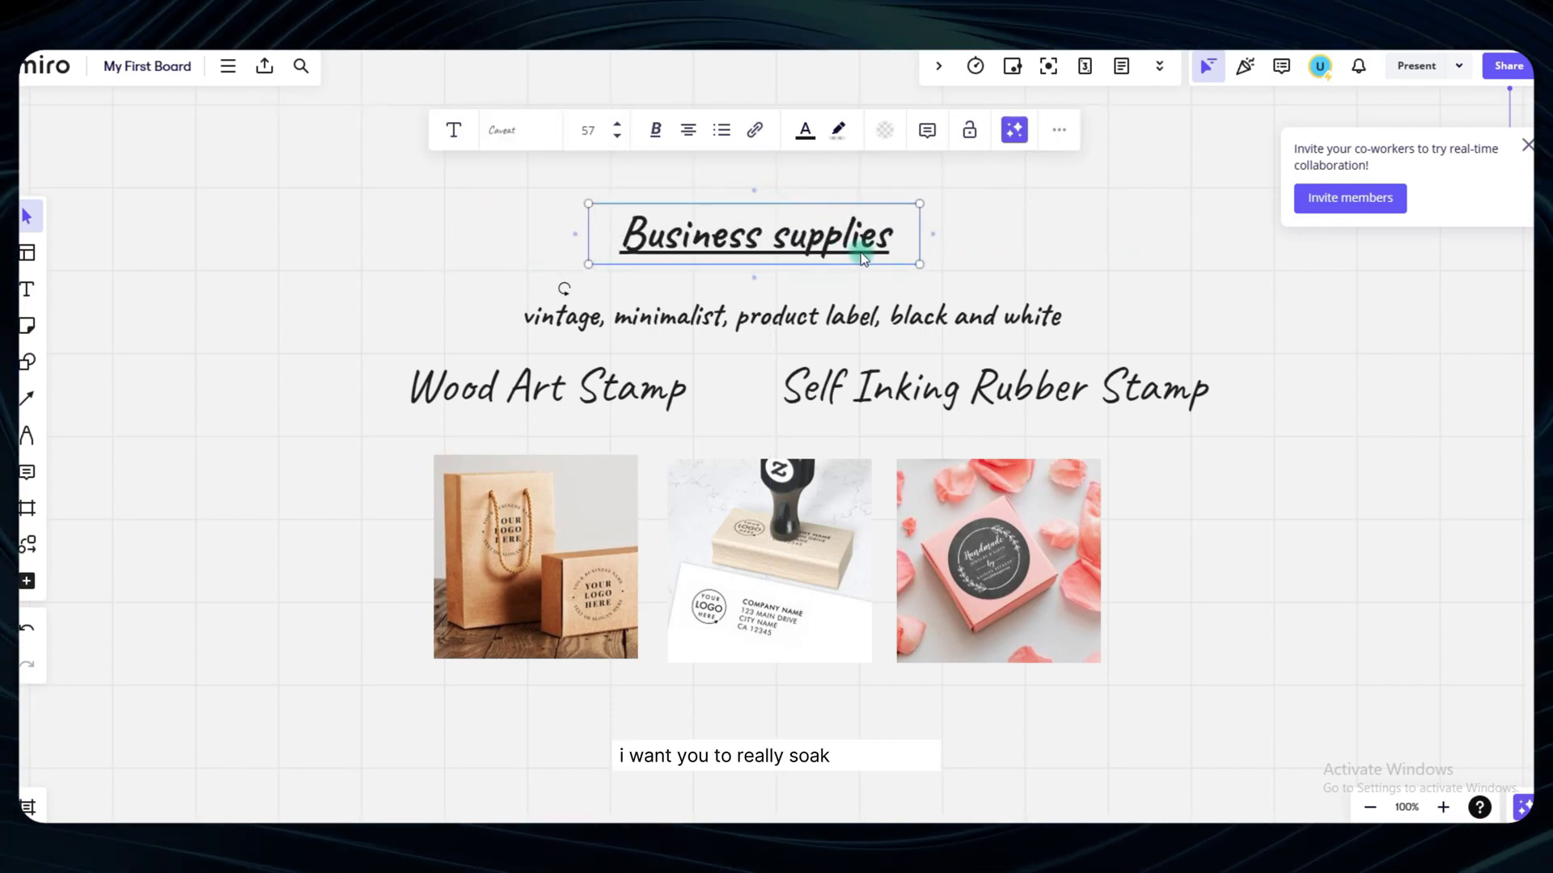
click(1136, 267)
- Nudge the keyword line up and left beneath the title
click(764, 326)
drag(857, 328, 841, 320)
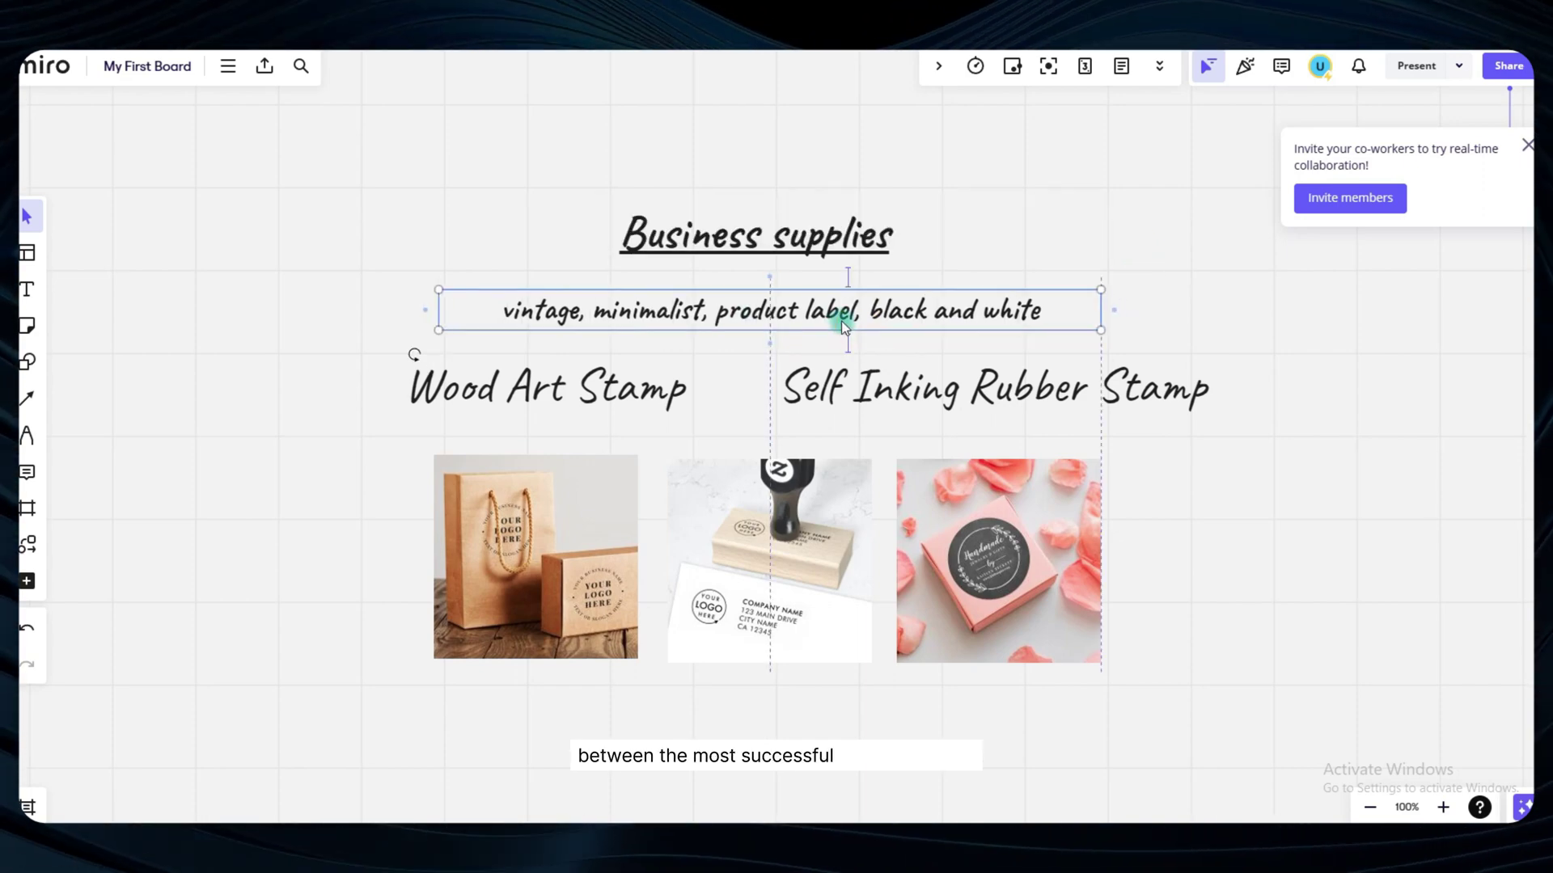
click(1213, 653)
scroll(1213, 654, down, 2)
scroll(1210, 655, down, 1)
scroll(1154, 724, up, 3)
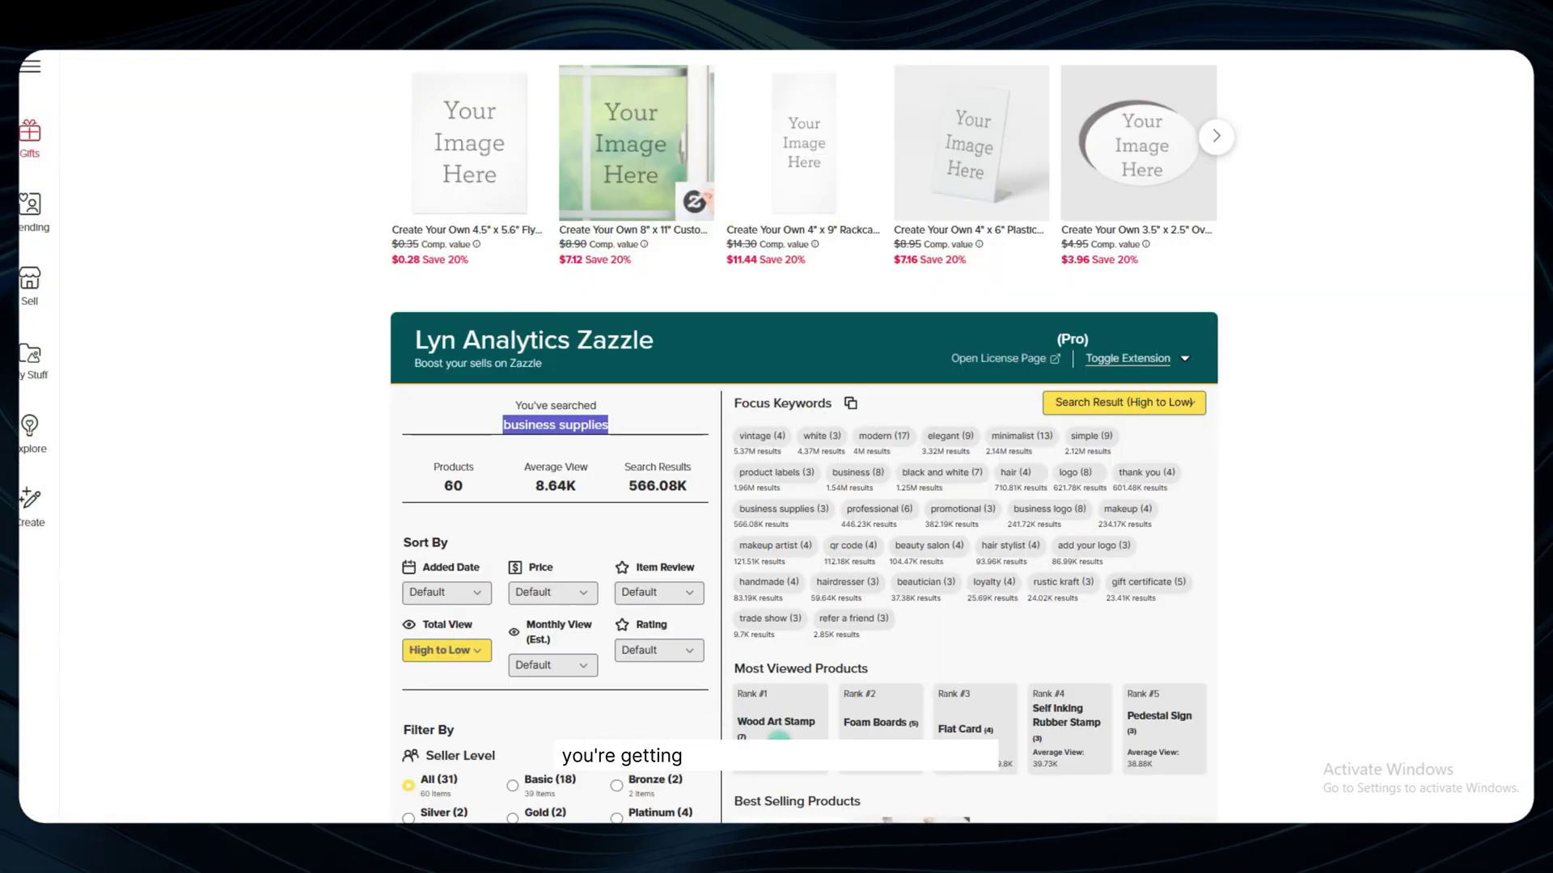
- Replace the title's lowercase b with a capital B to read 'Business supplies'
click(366, 469)
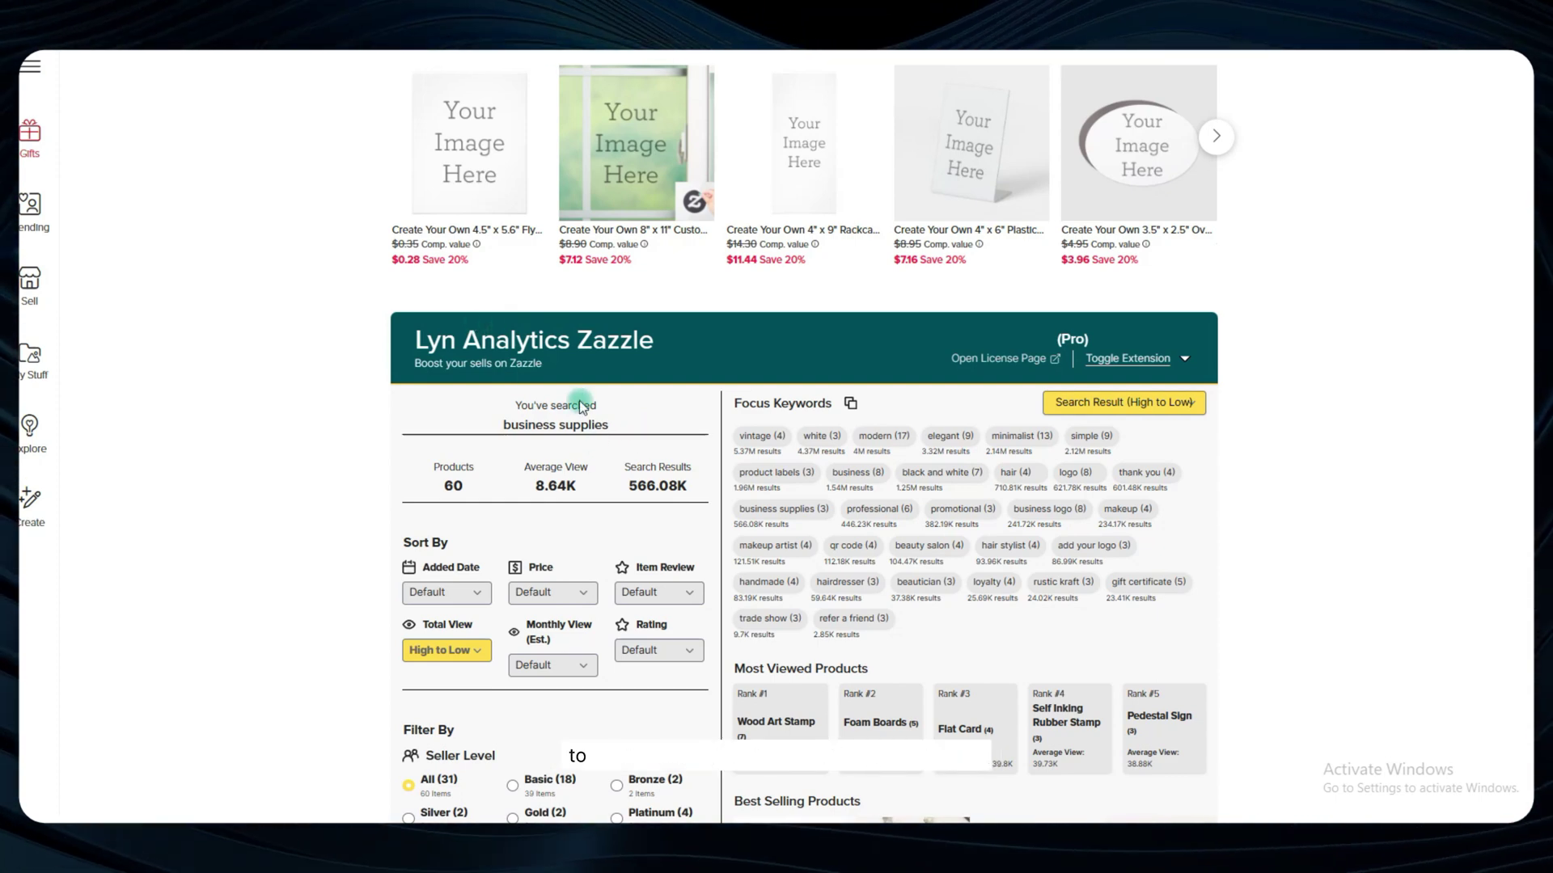
scroll(453, 453, down, 2)
scroll(430, 415, down, 2)
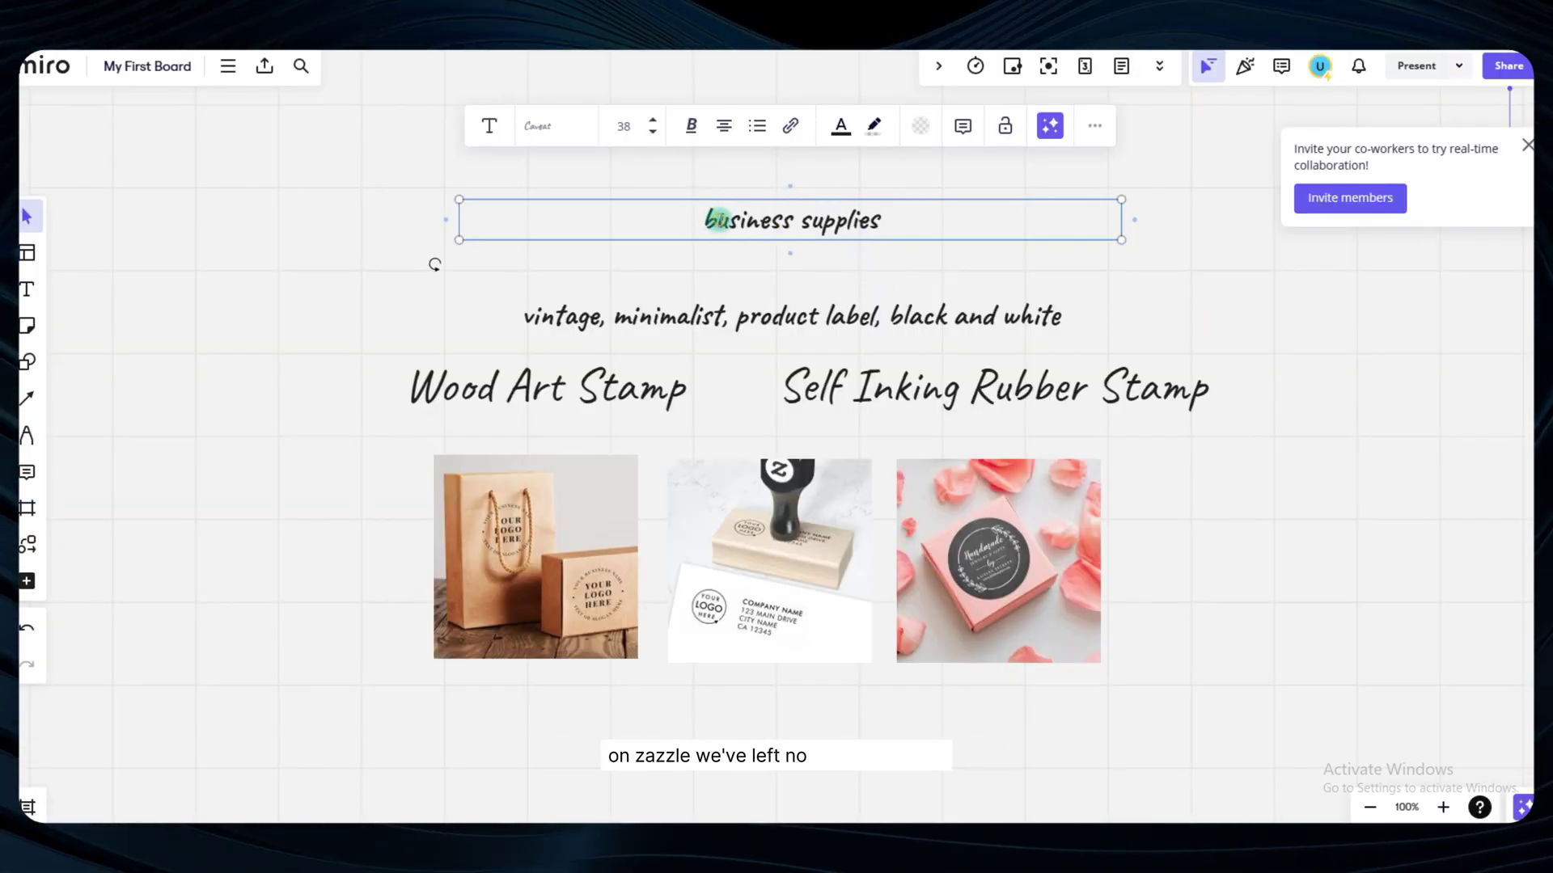
drag(716, 219, 659, 219)
text(B)
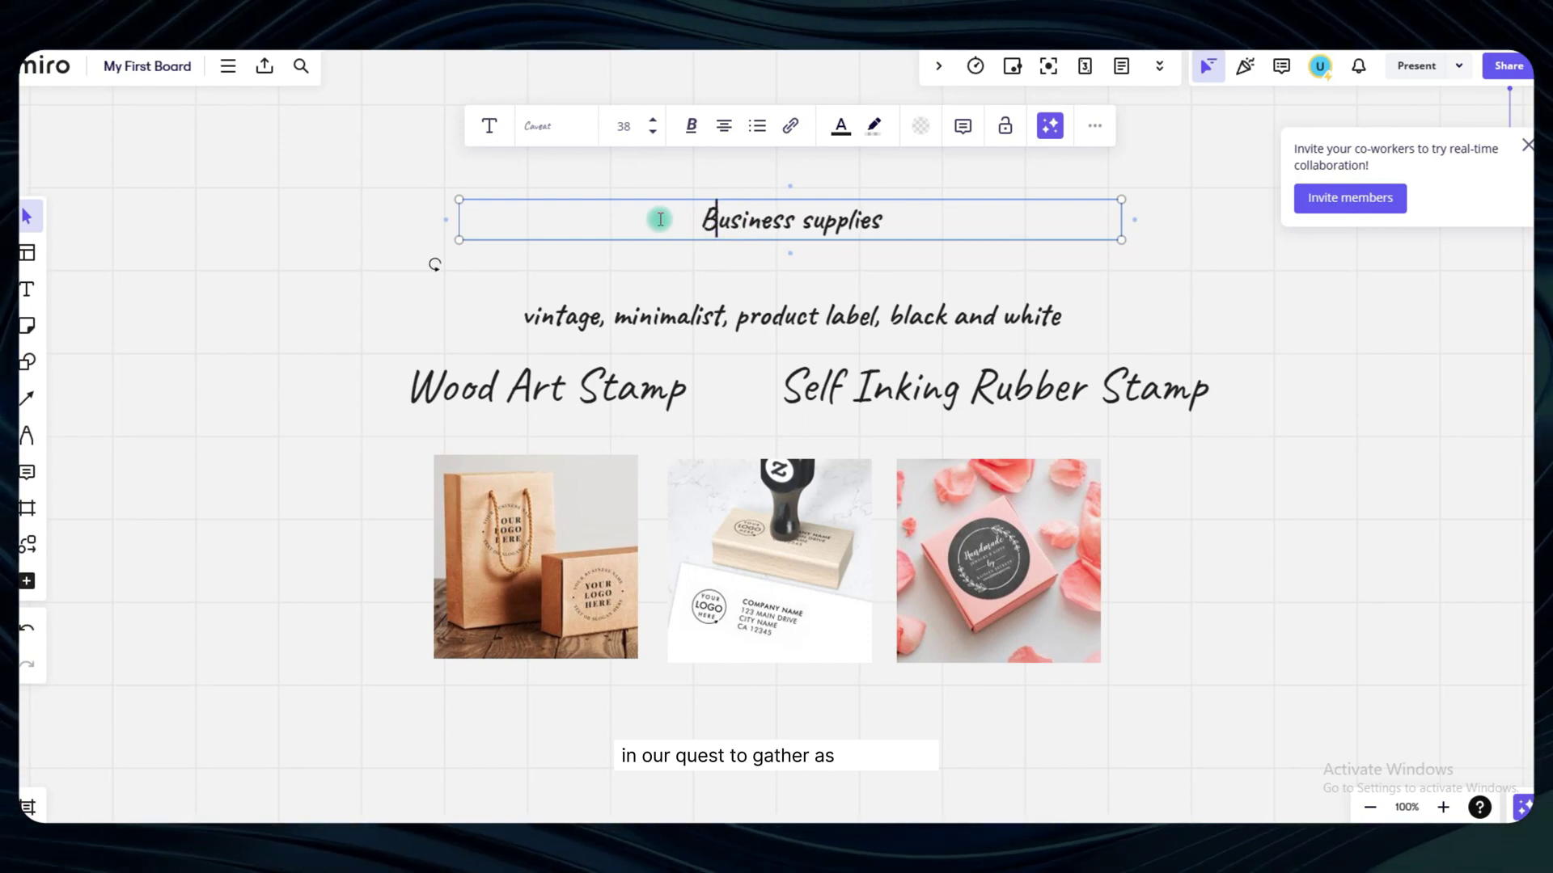
click(372, 201)
- Trim the title box to fit its text and underline the title
click(689, 229)
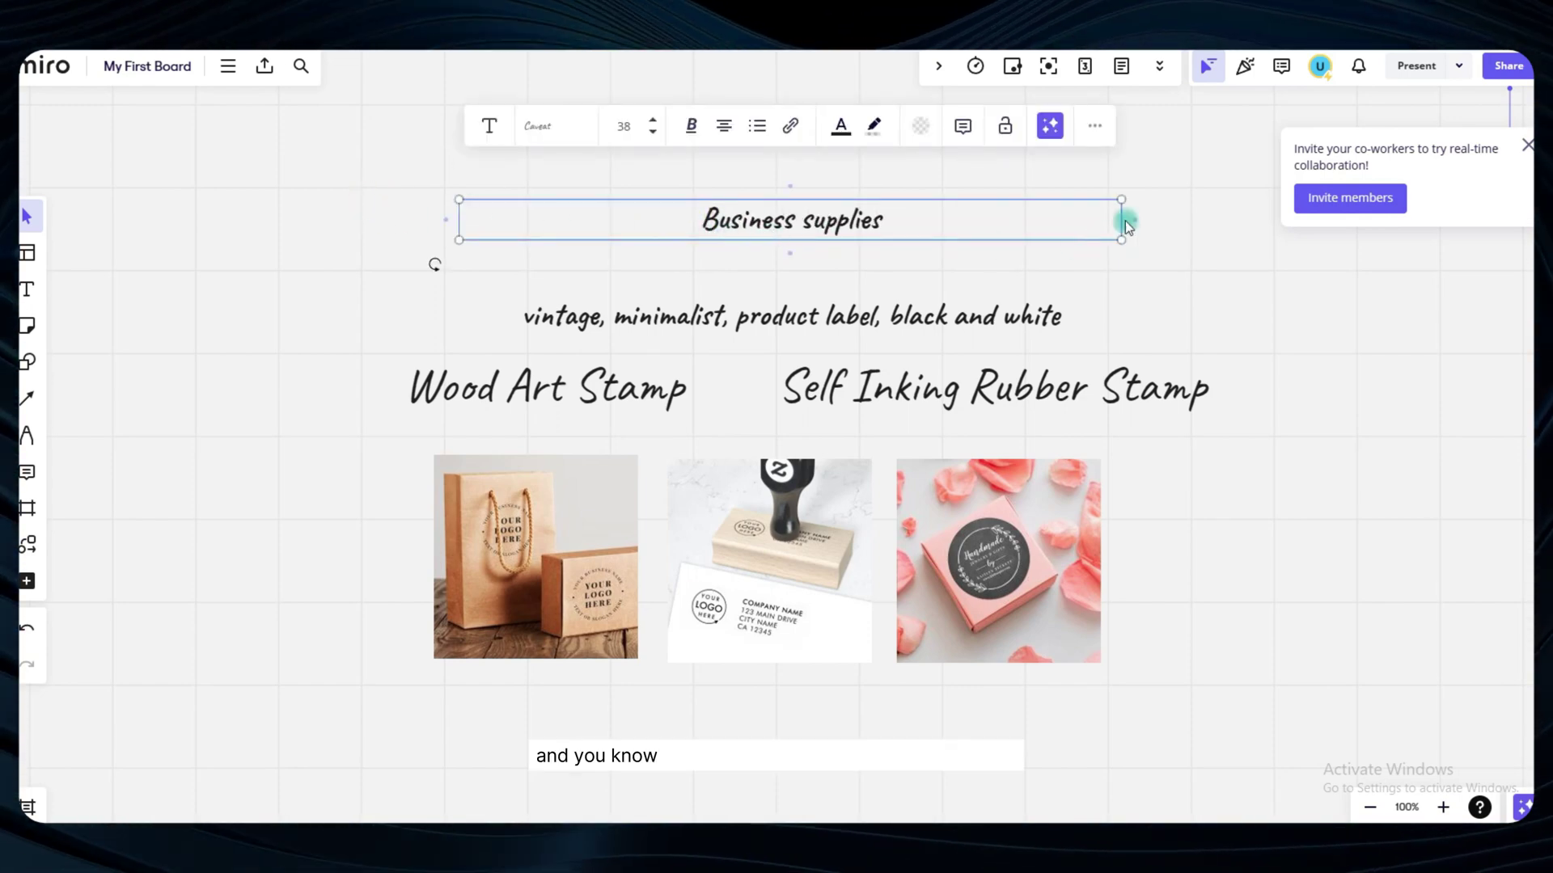
drag(1123, 219, 855, 252)
key(ctrl+u)
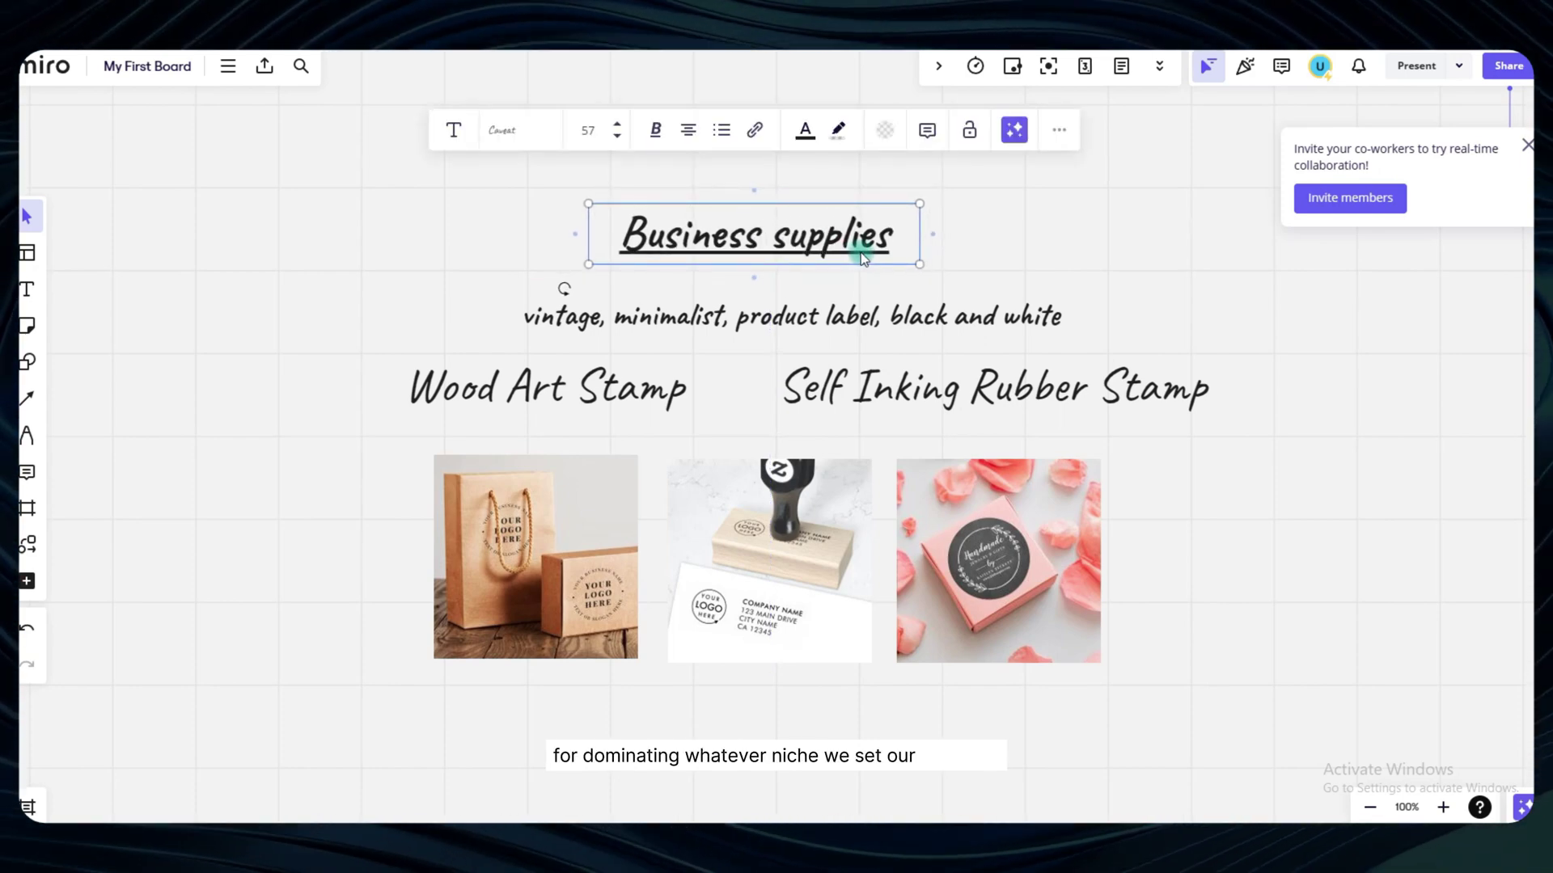
- Move the keyword line up and left under the title, then recentre the board view
click(1130, 249)
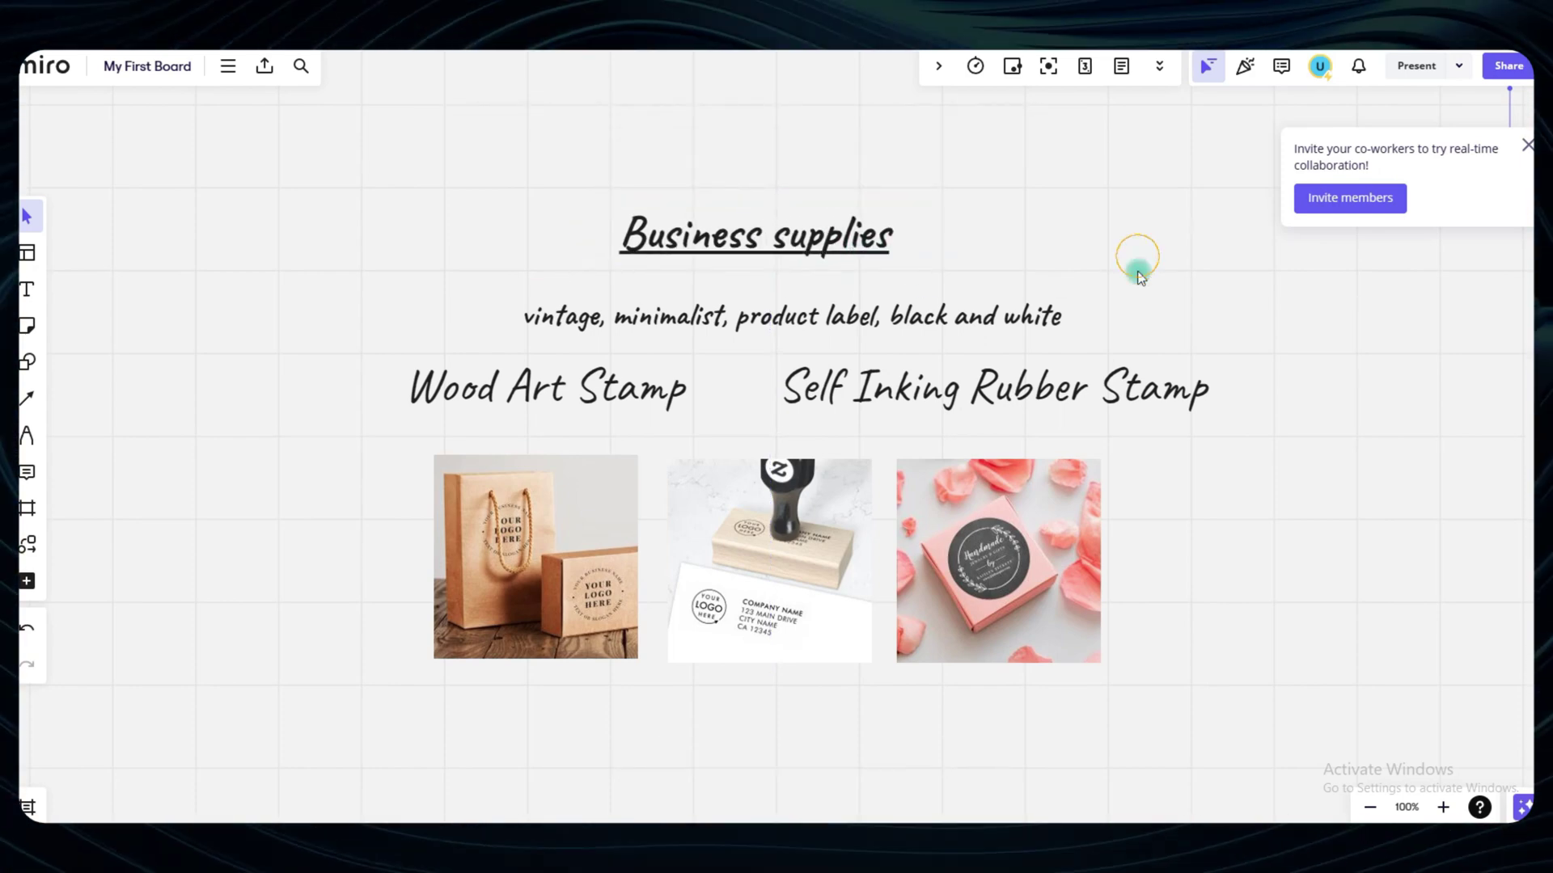
click(764, 327)
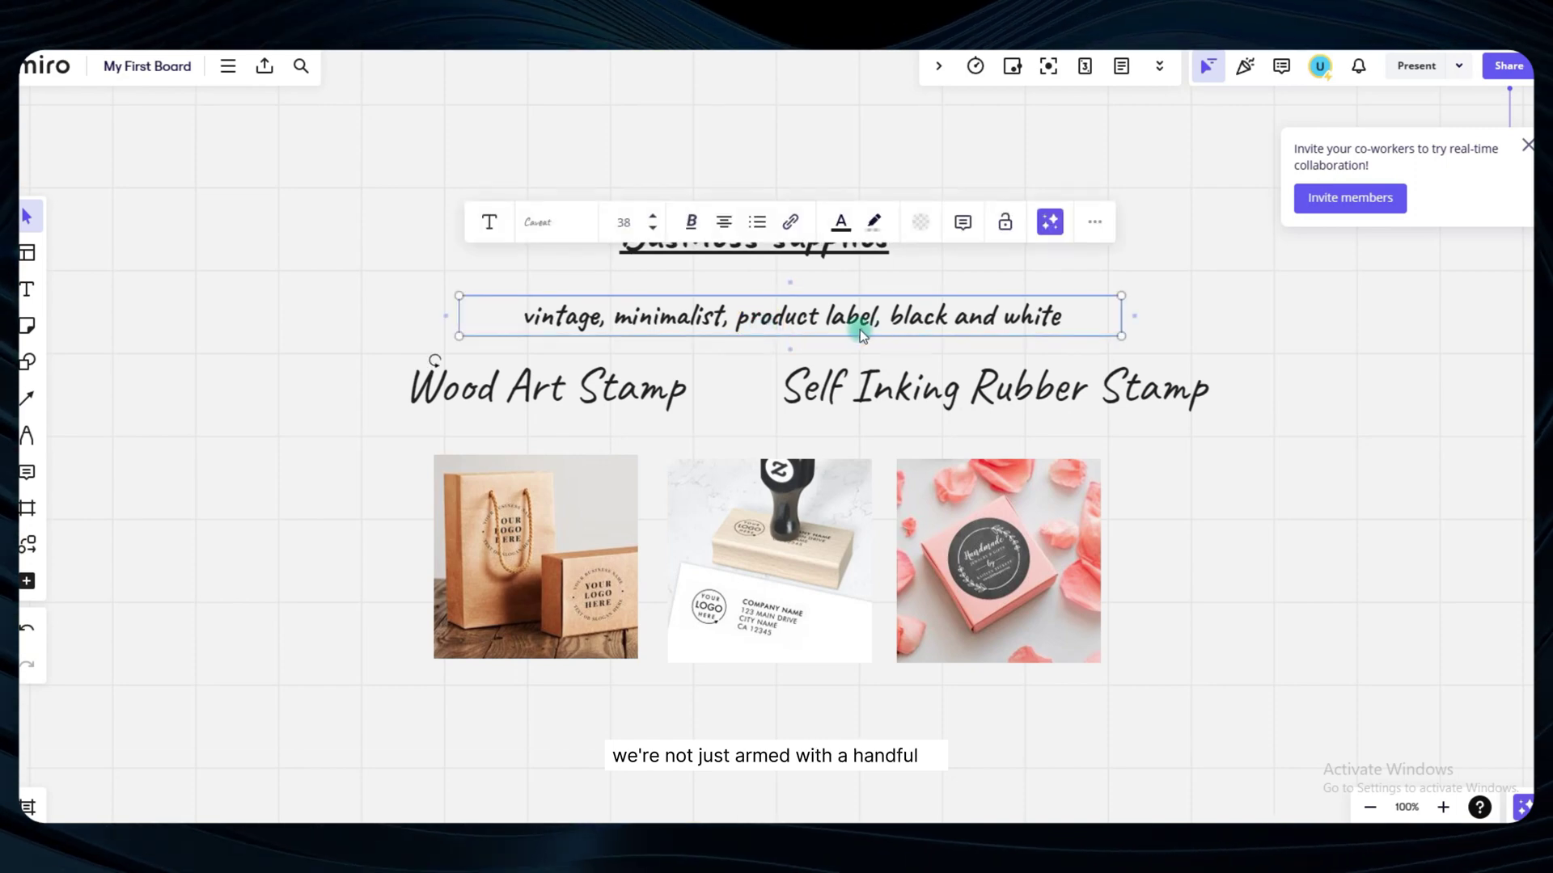
drag(860, 328, 840, 320)
click(1209, 644)
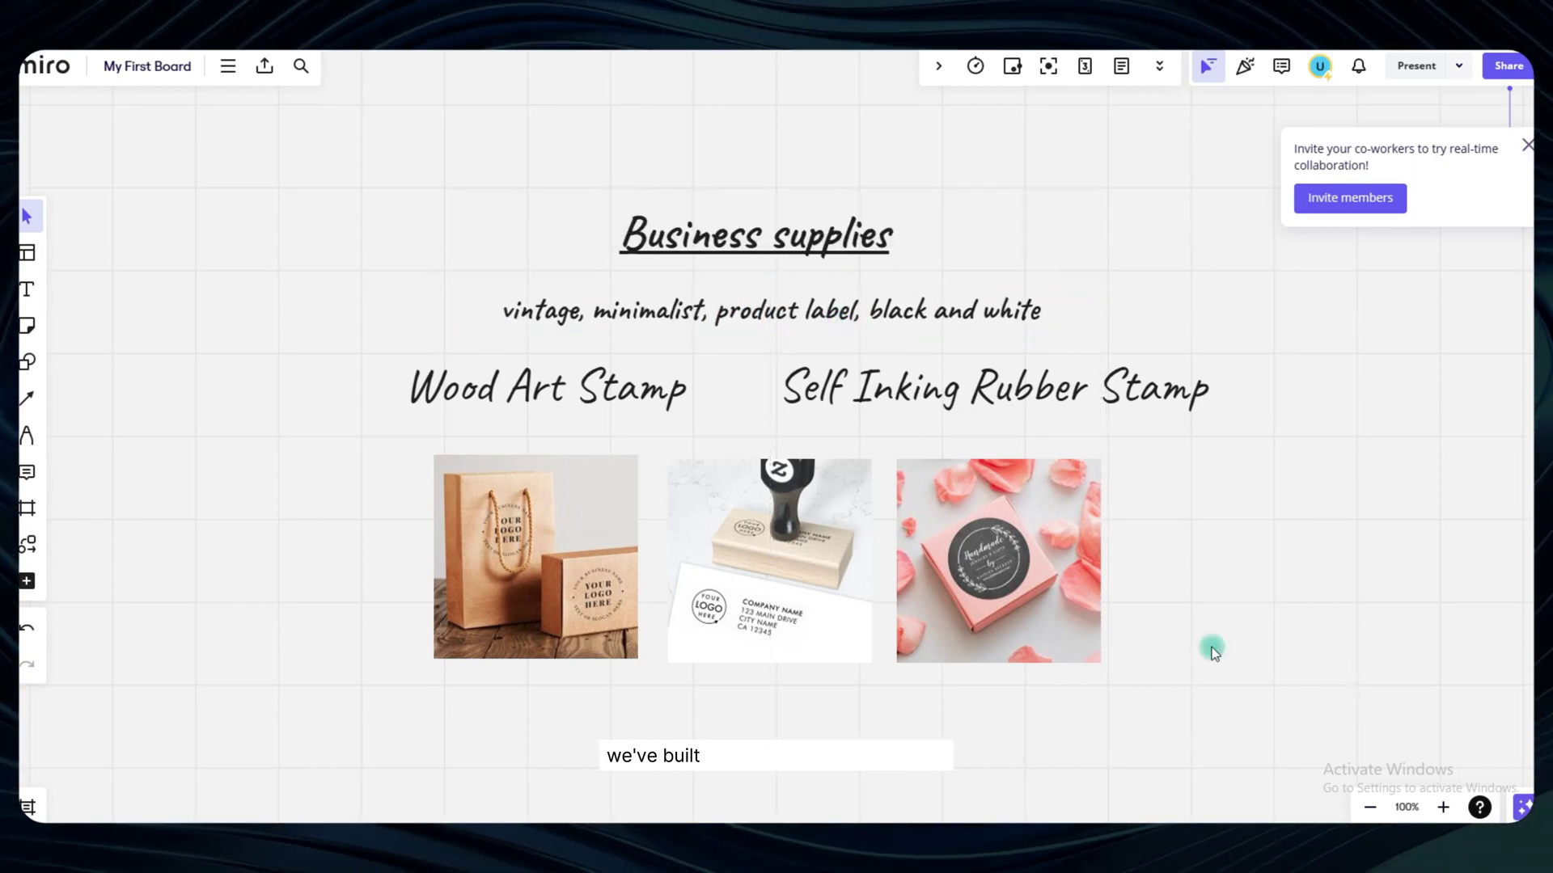
scroll(1209, 645, down, 5)
scroll(1211, 658, up, 5)
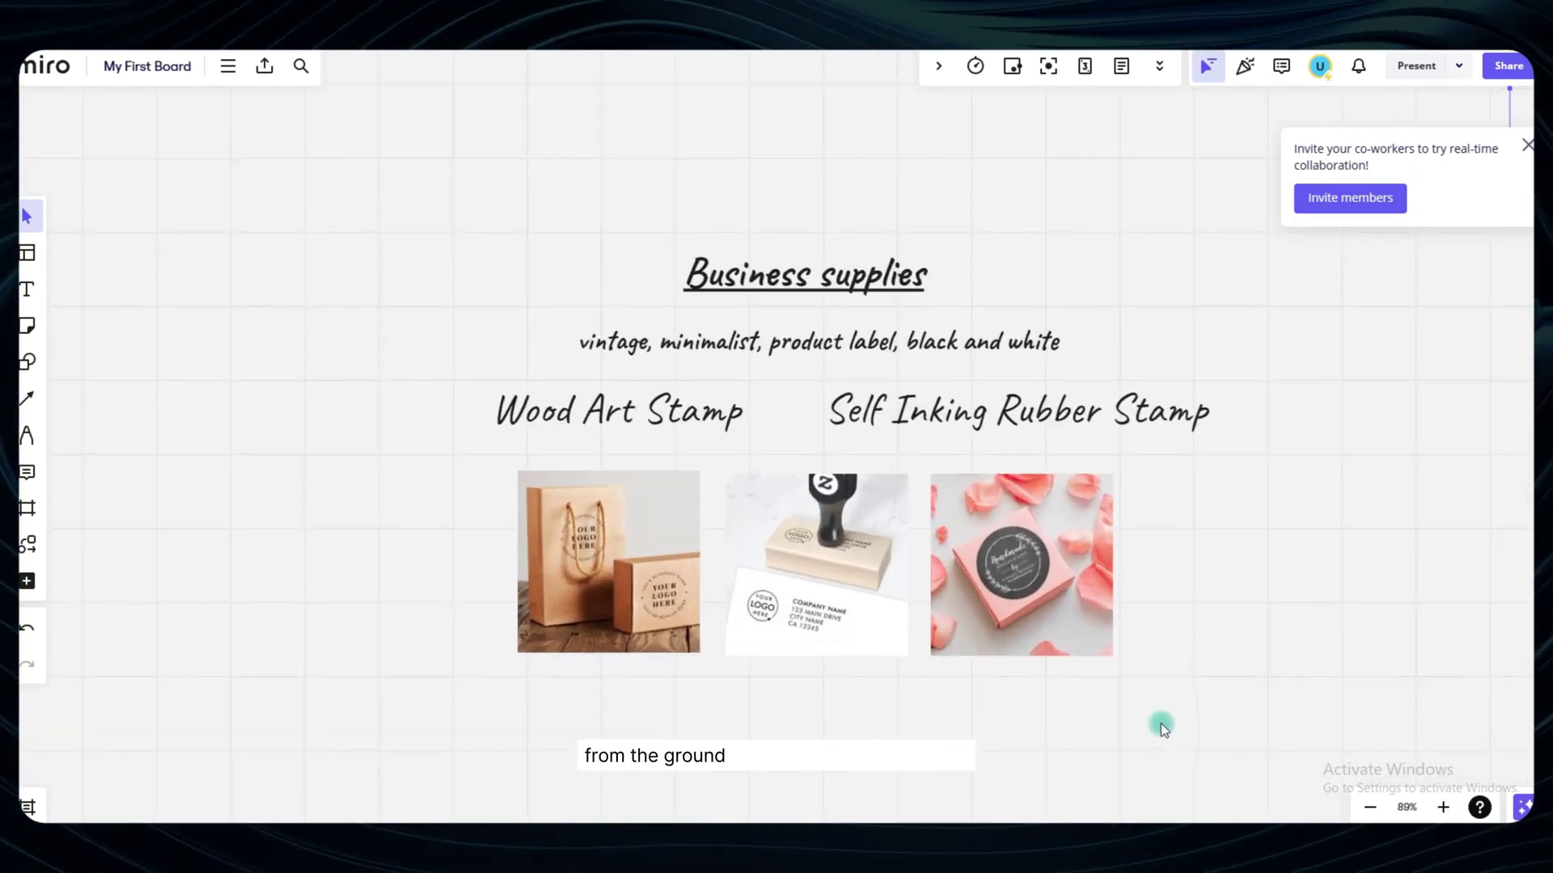
drag(1130, 728, 1057, 705)
scroll(1068, 708, up, 2)
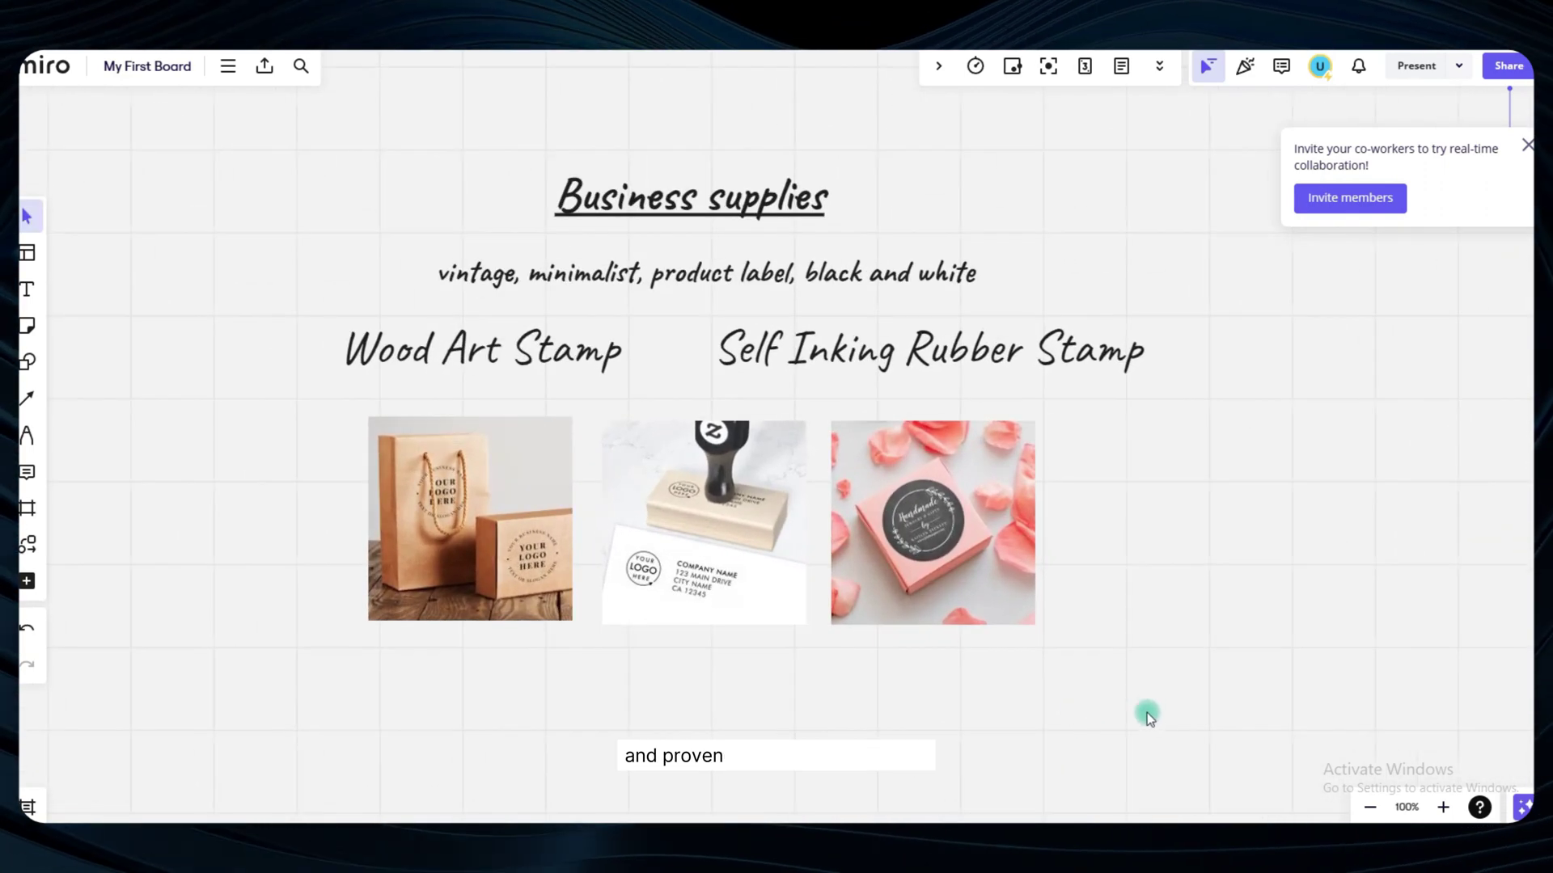
drag(1137, 668, 1176, 684)
key(v)
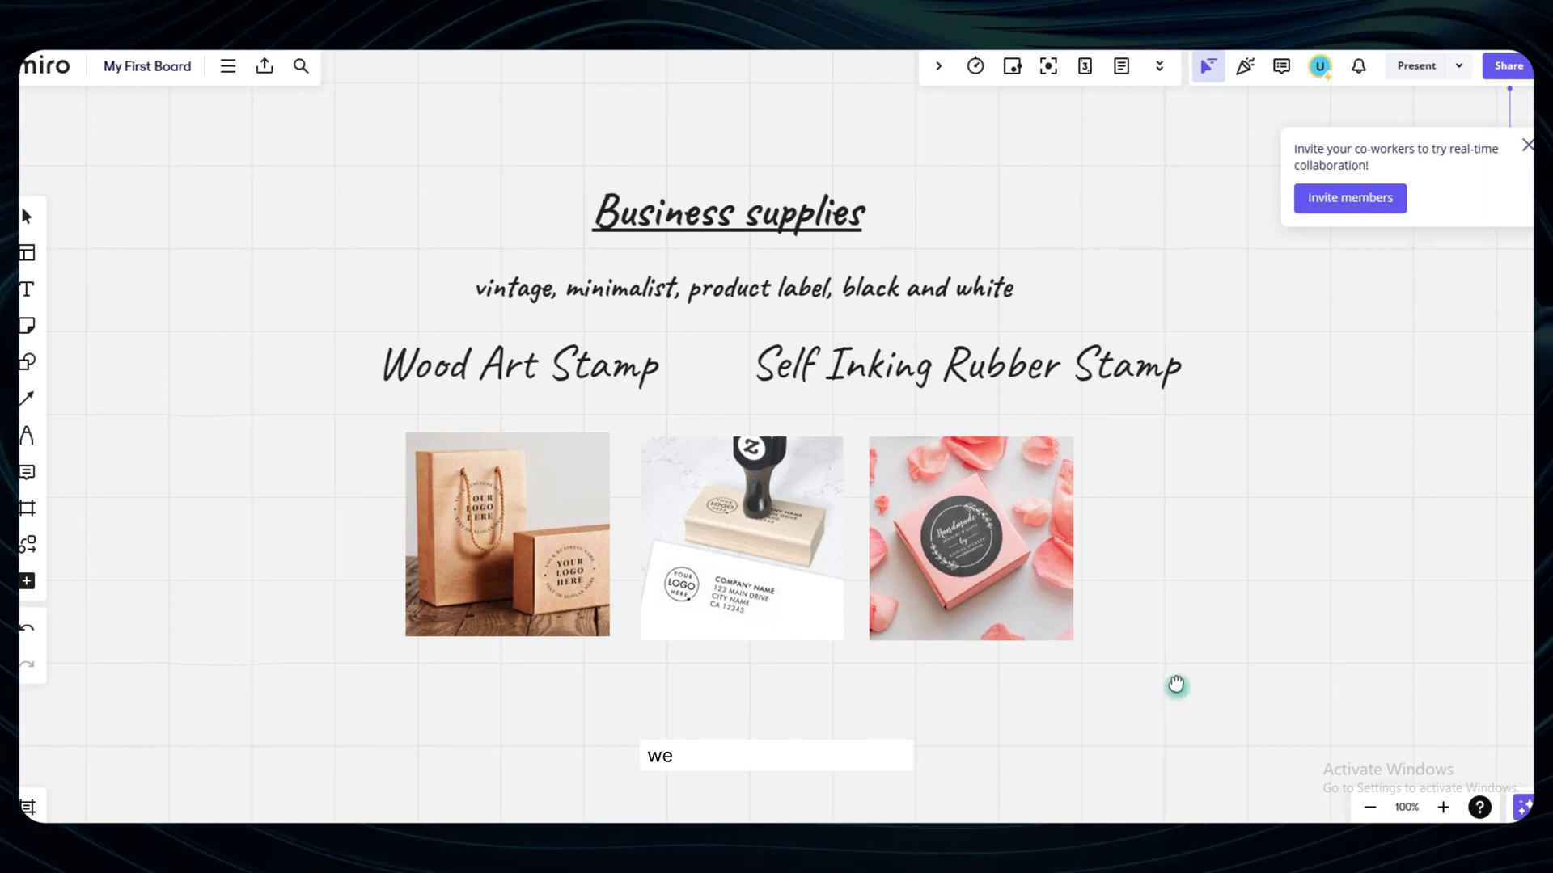
- Shift the keyword line slightly right and down
scroll(1185, 679, right, 2)
scroll(1137, 723, down, 1)
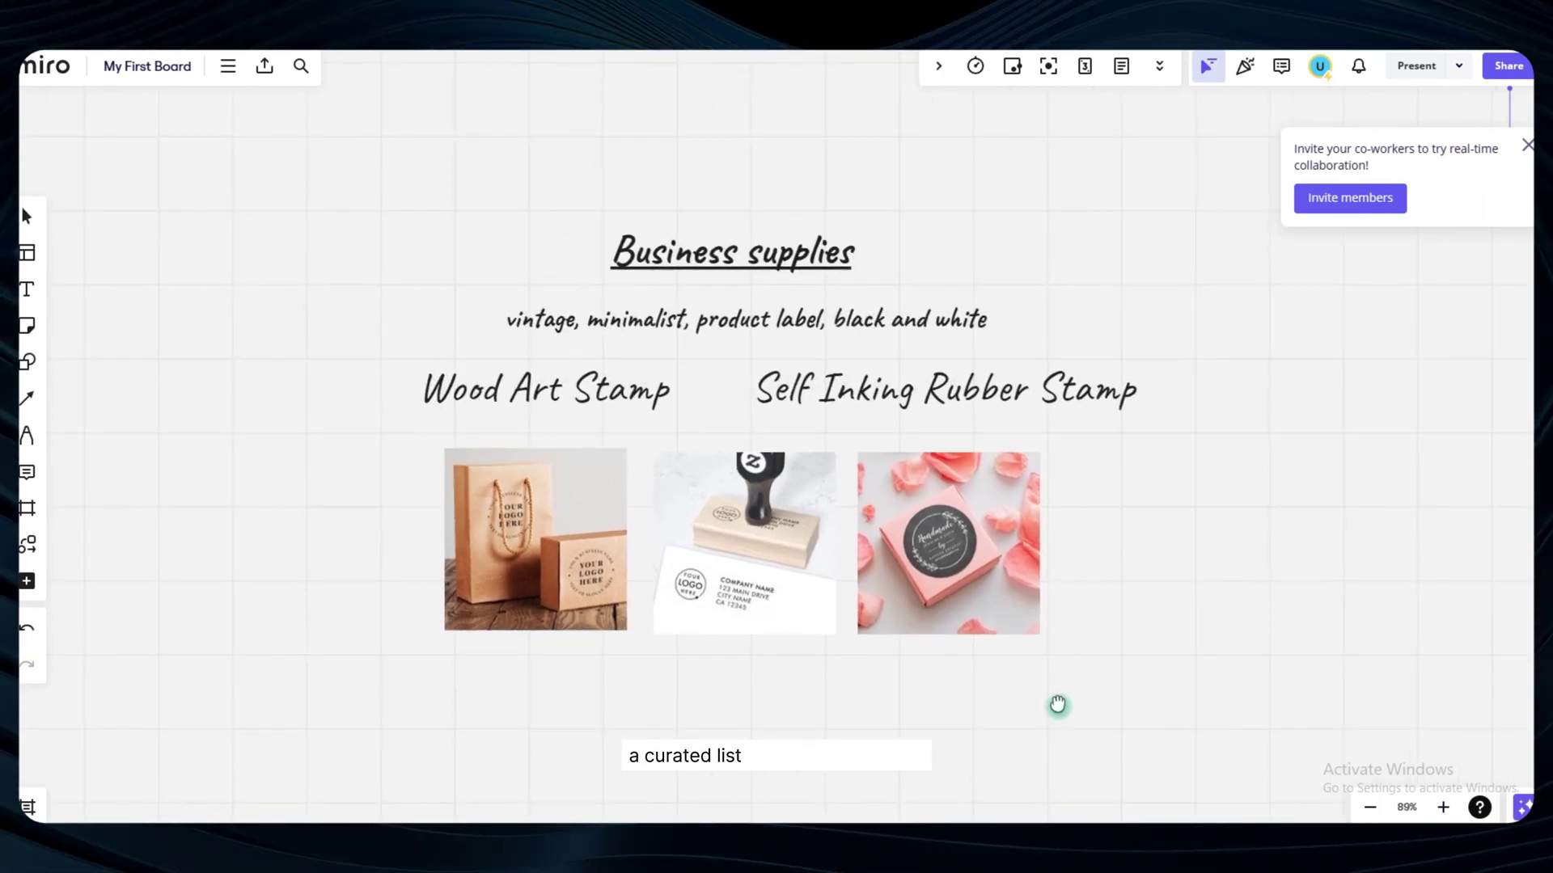
scroll(1057, 706, left, 3)
scroll(1210, 659, down, 3)
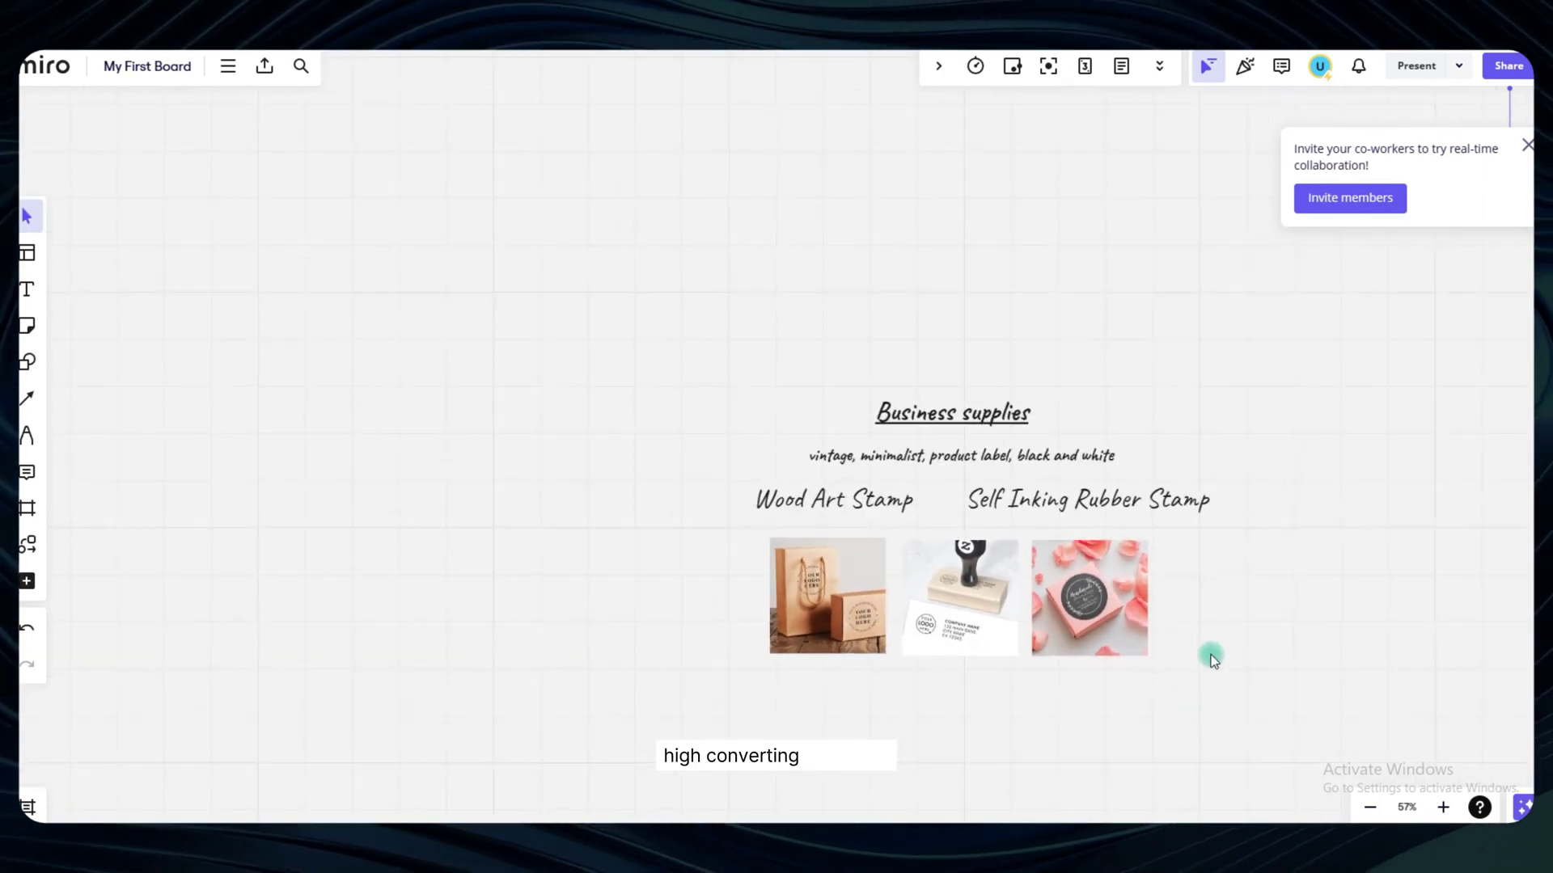
scroll(1210, 659, up, 4)
click(840, 322)
drag(839, 322, 860, 329)
key(Escape)
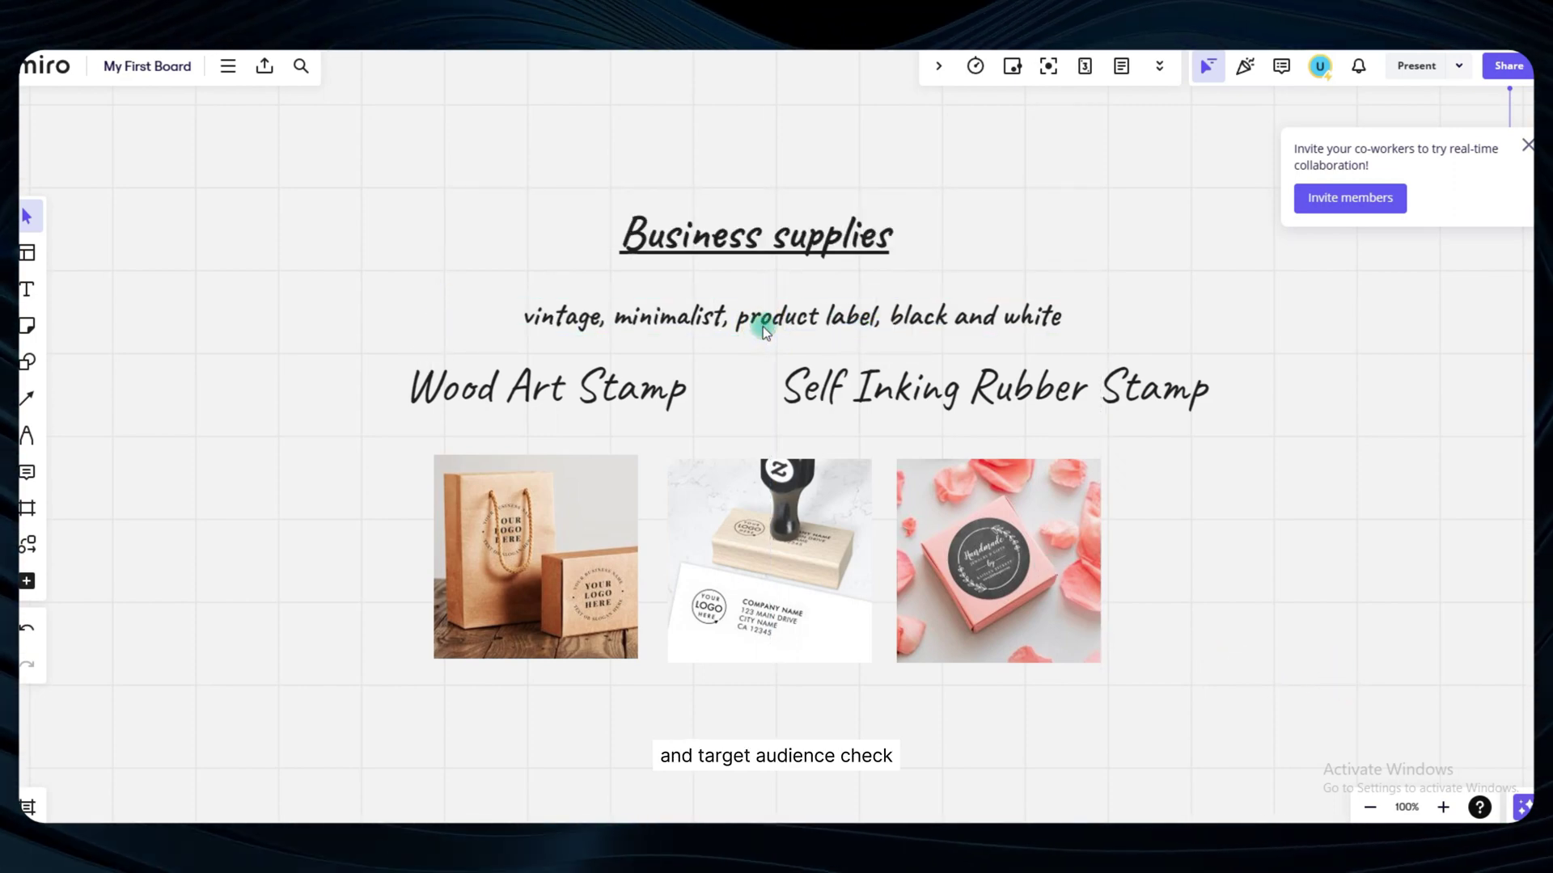
click(1138, 259)
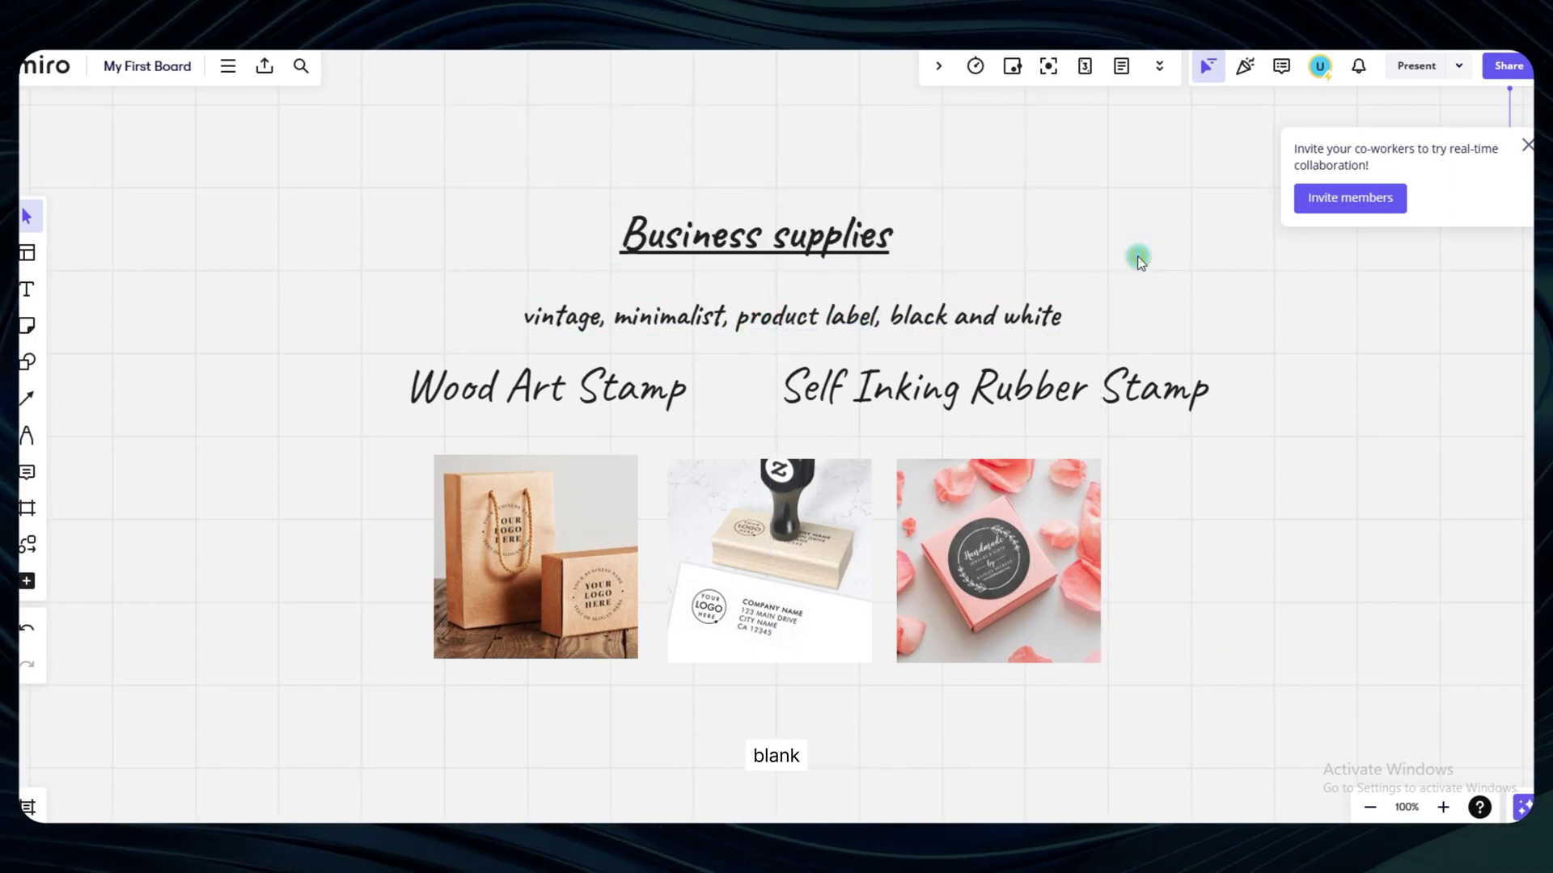
- Move the keyword line back up and left, centred just beneath the title
click(856, 327)
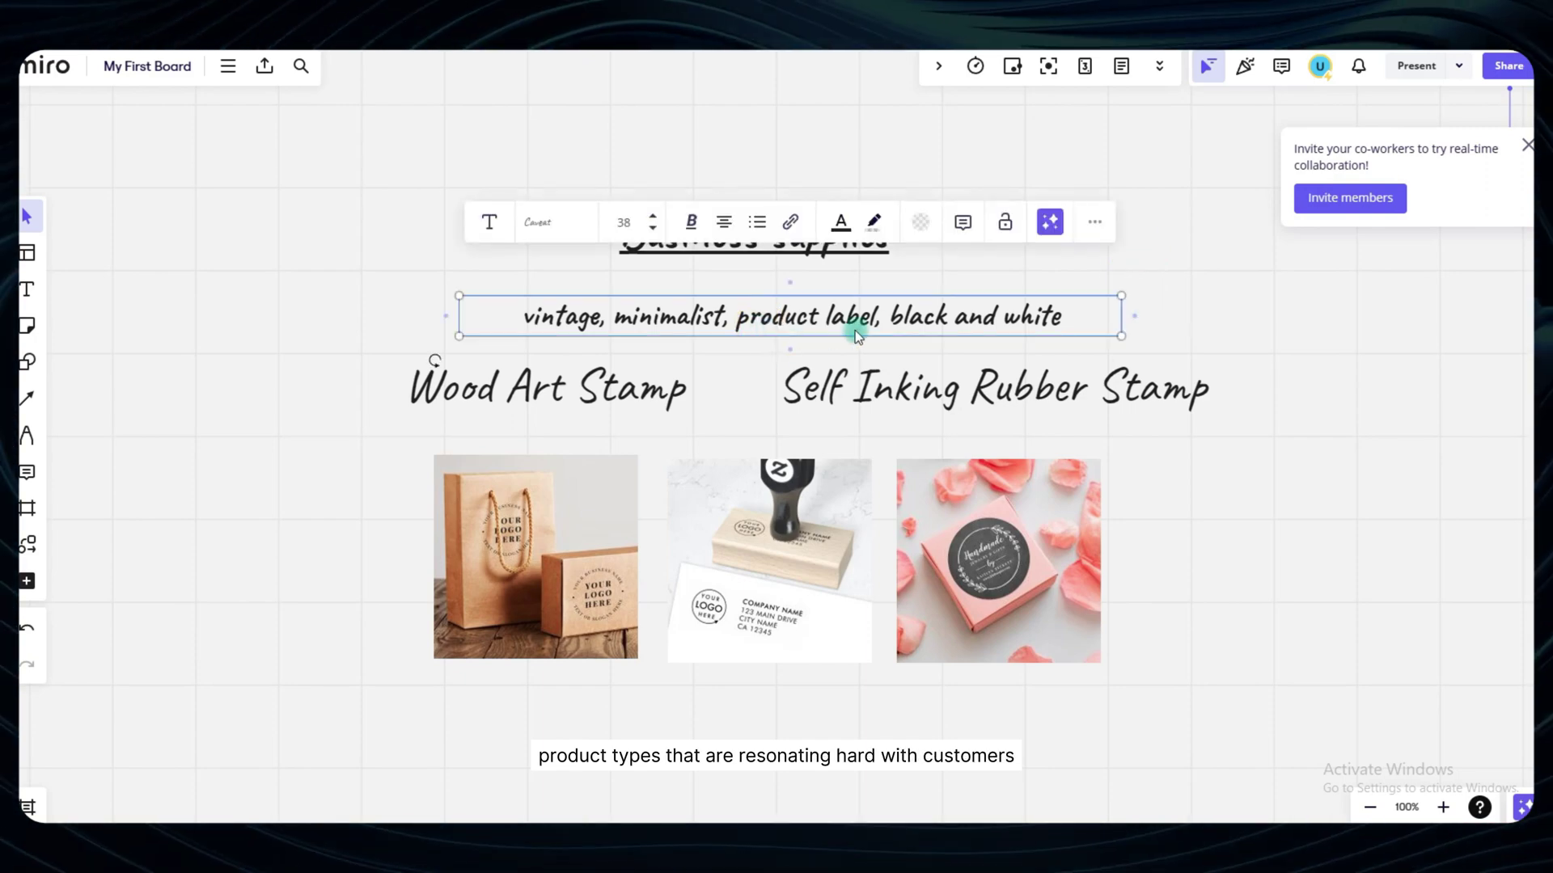
drag(854, 325, 841, 323)
click(1331, 676)
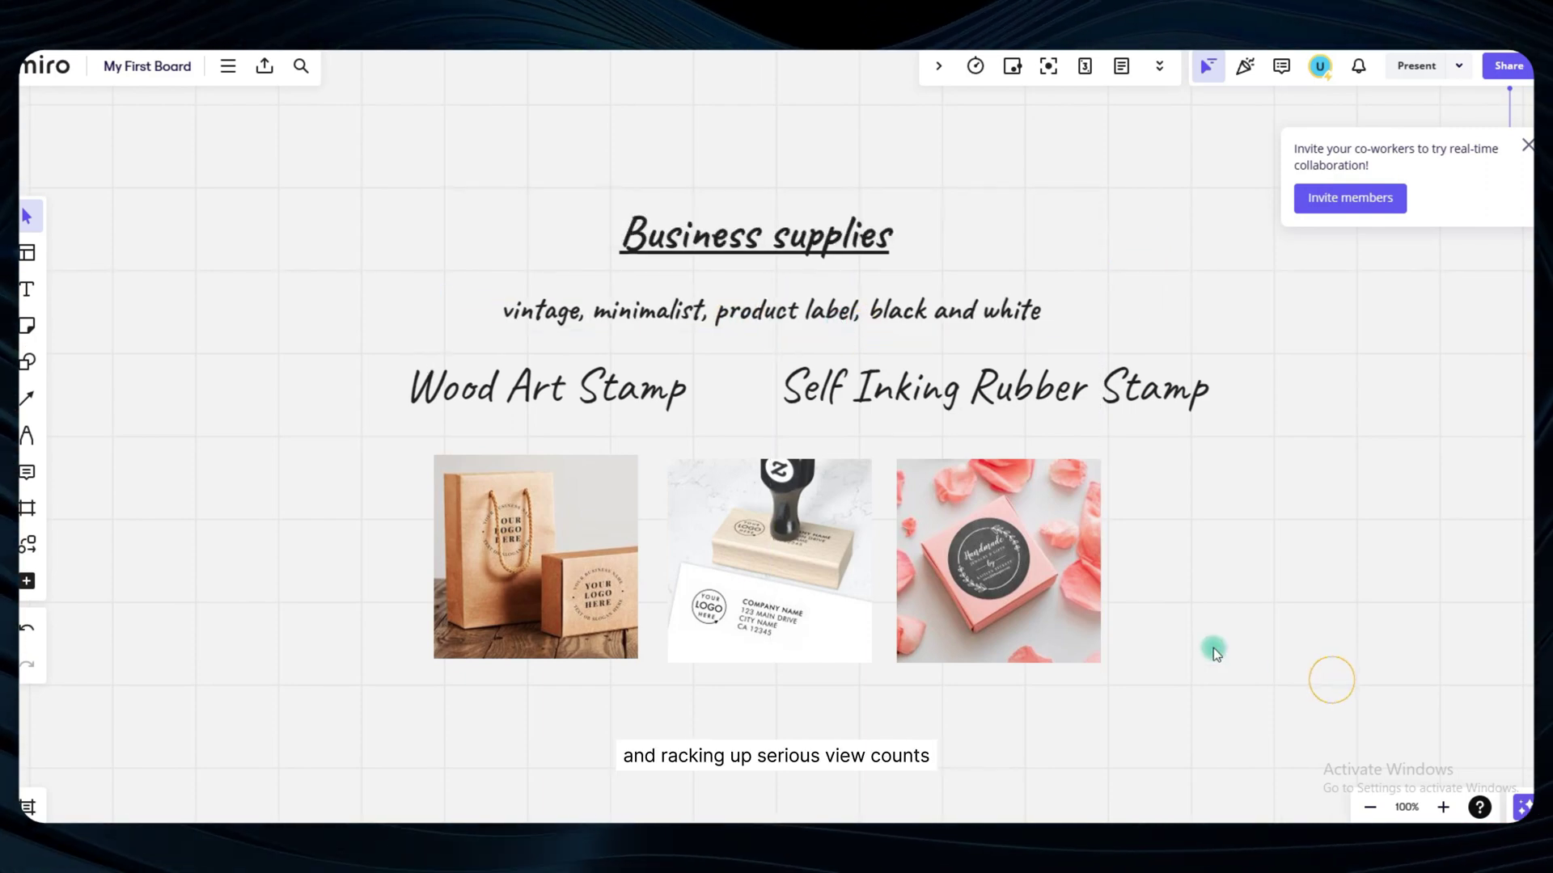
scroll(1211, 649, down, 3)
scroll(1211, 652, up, 3)
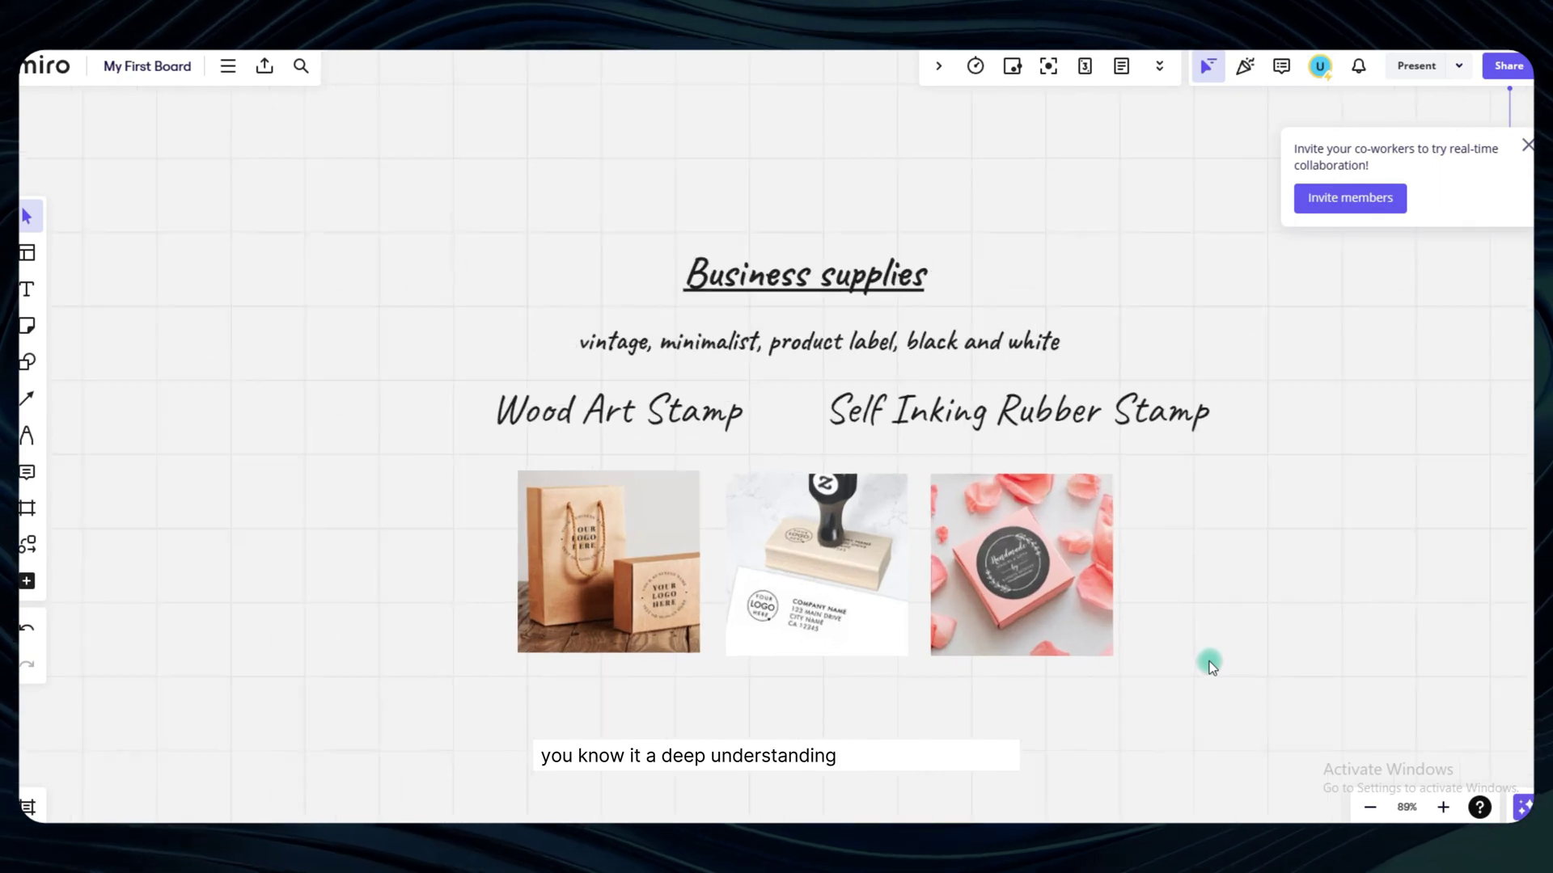
drag(1129, 723, 1177, 685)
scroll(1066, 706, up, 1)
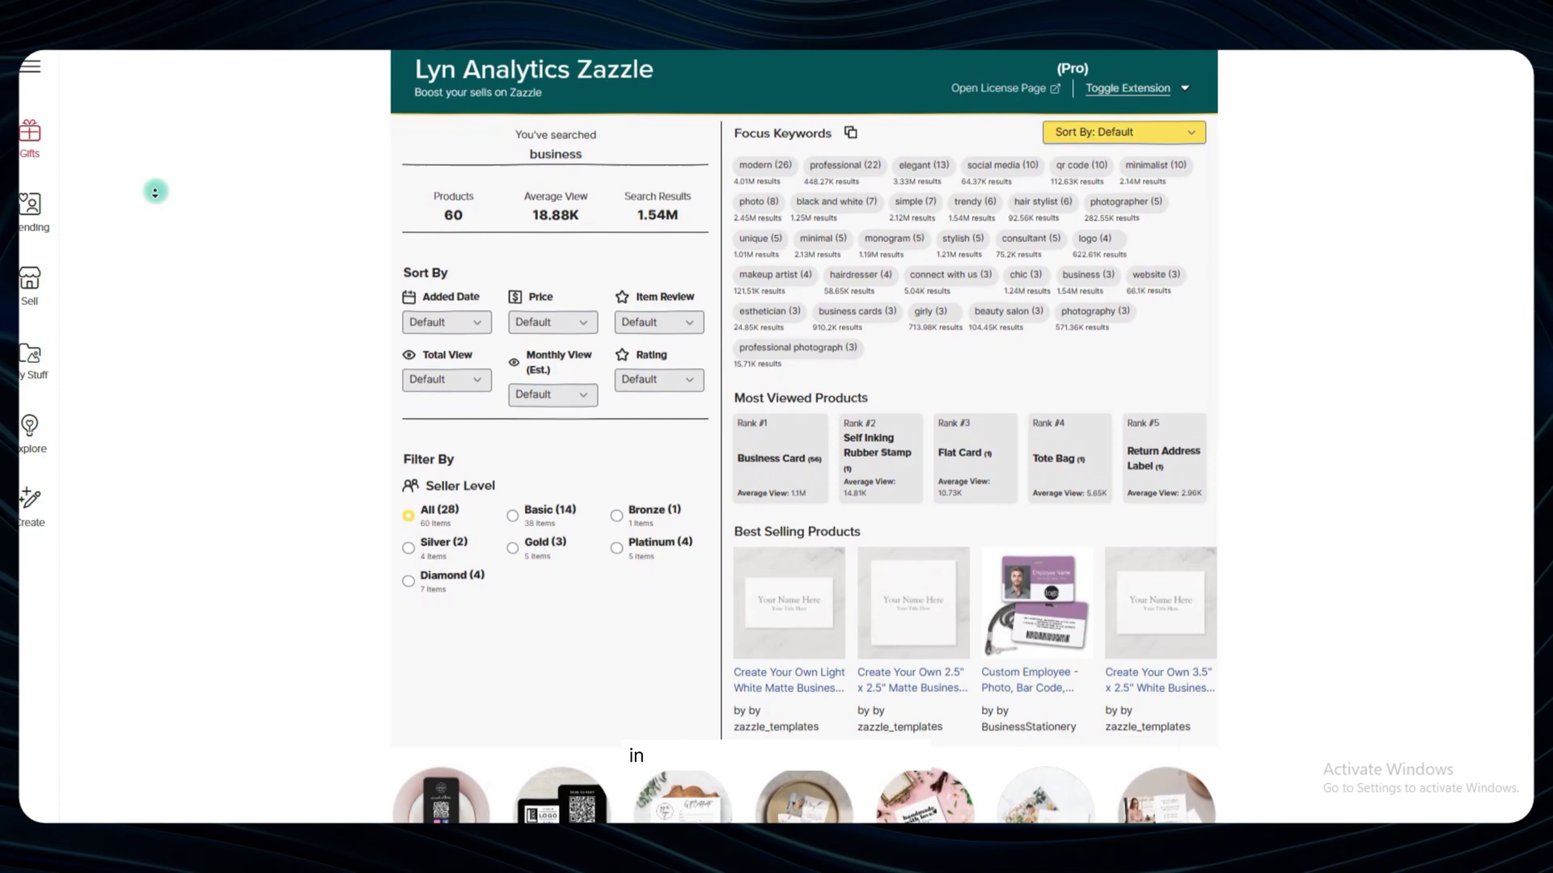
- Scroll past the Lyn Analytics panel to the 'business' product cards showing view counts and ratings
scroll(155, 192, down, 2)
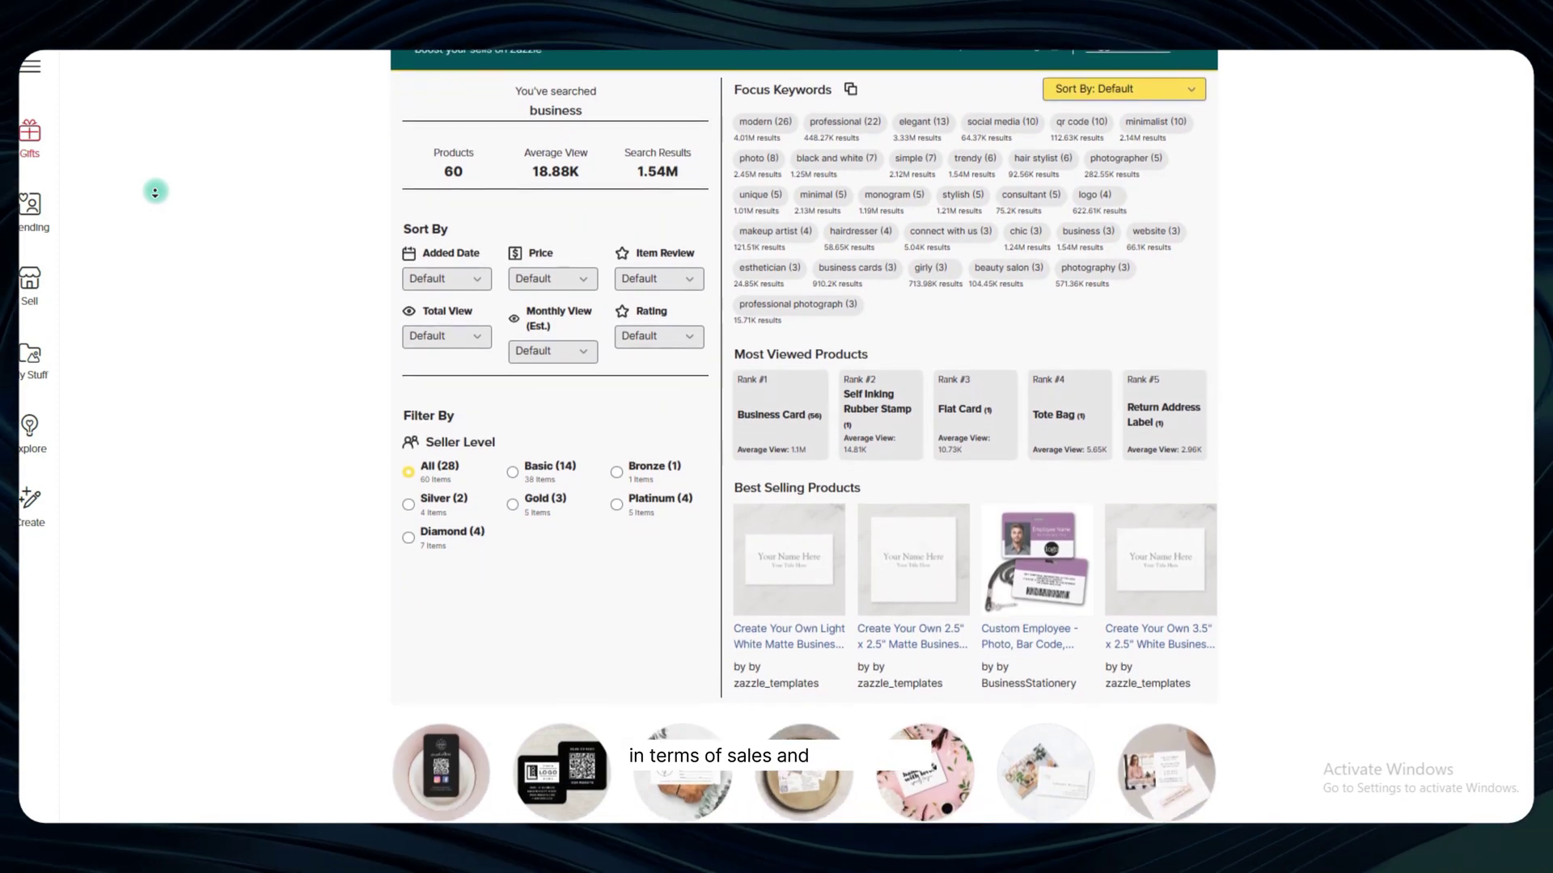
scroll(154, 192, down, 2)
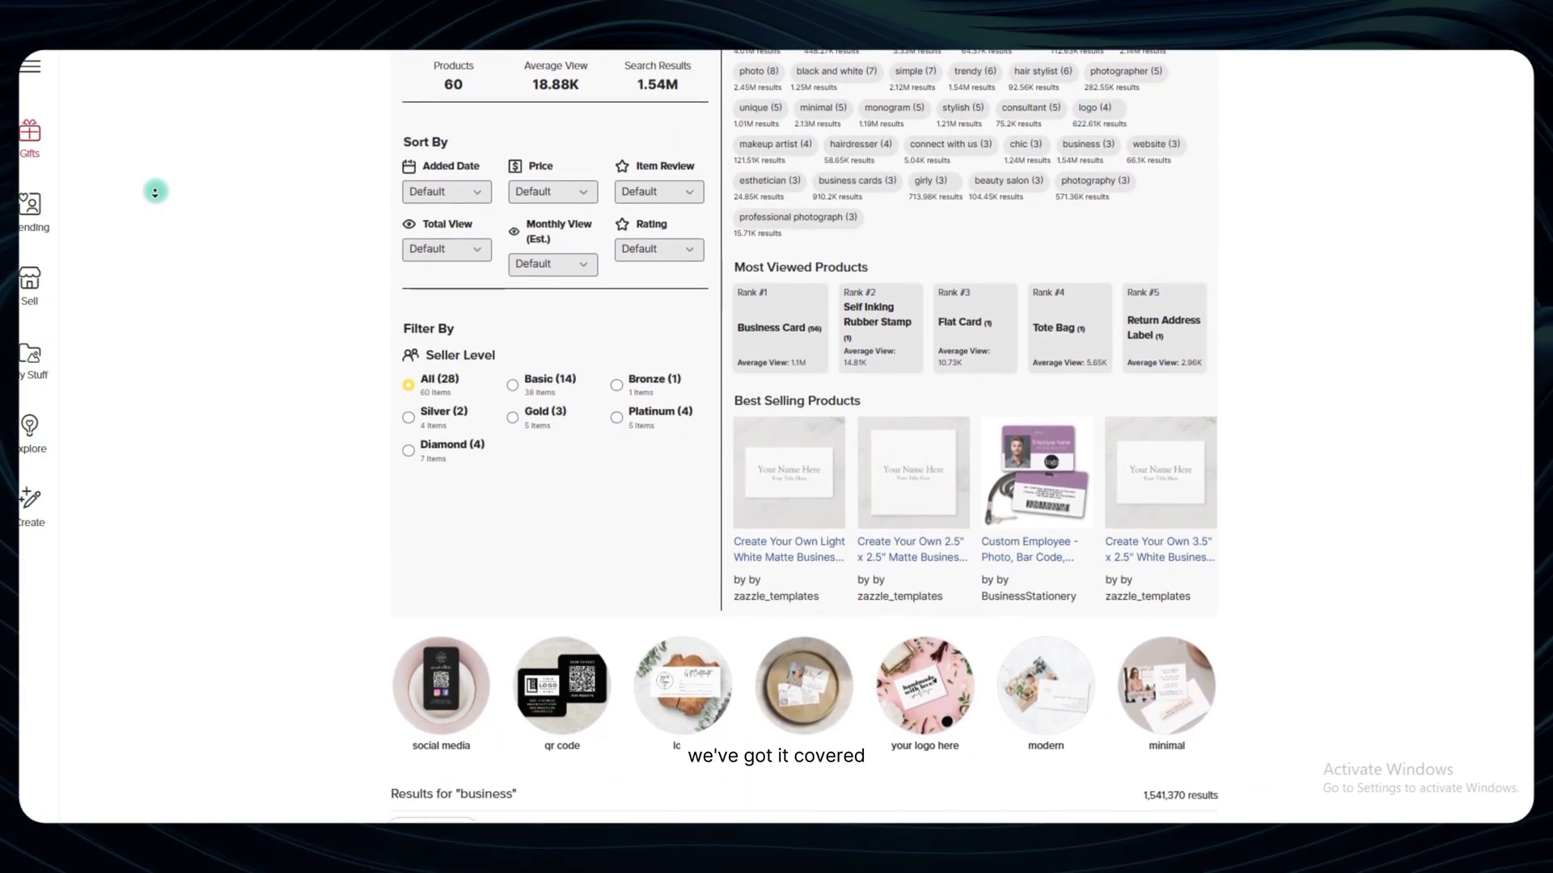
scroll(155, 192, down, 2)
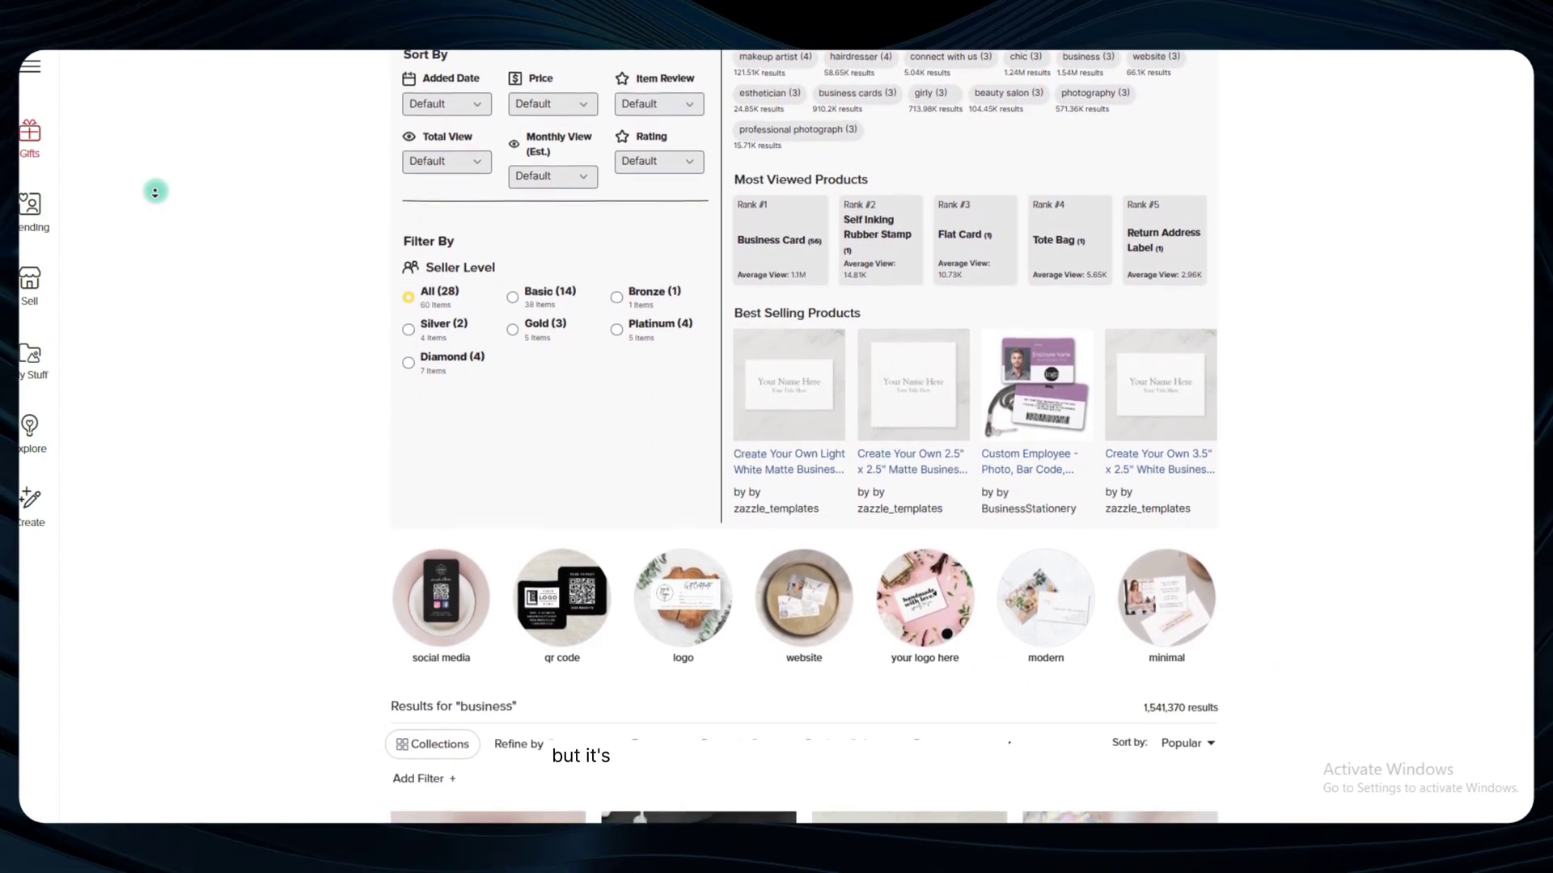
scroll(154, 192, down, 2)
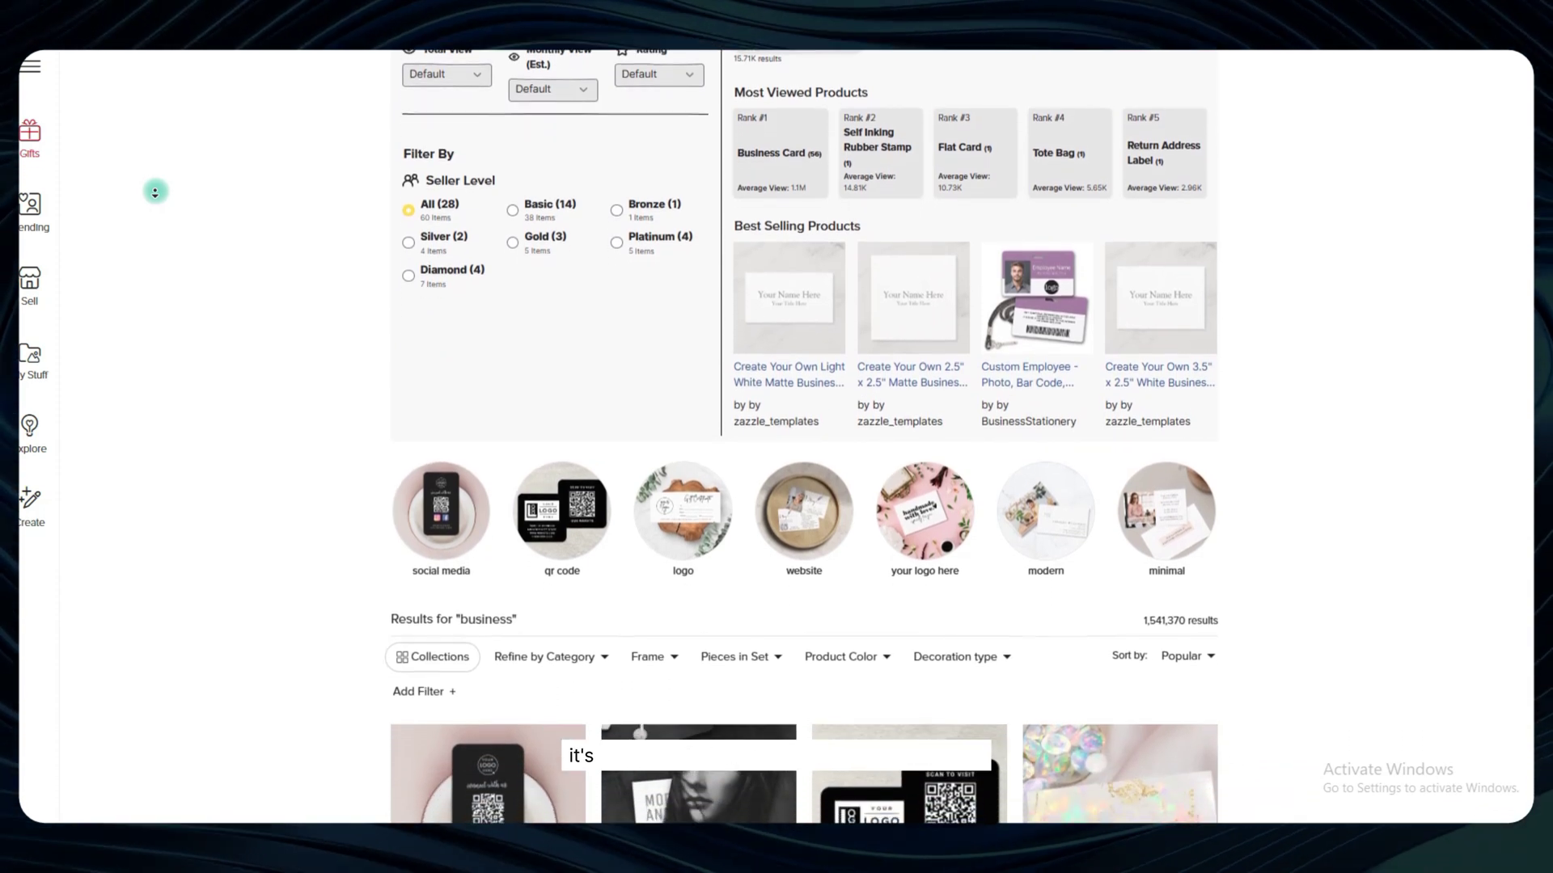
scroll(155, 192, down, 2)
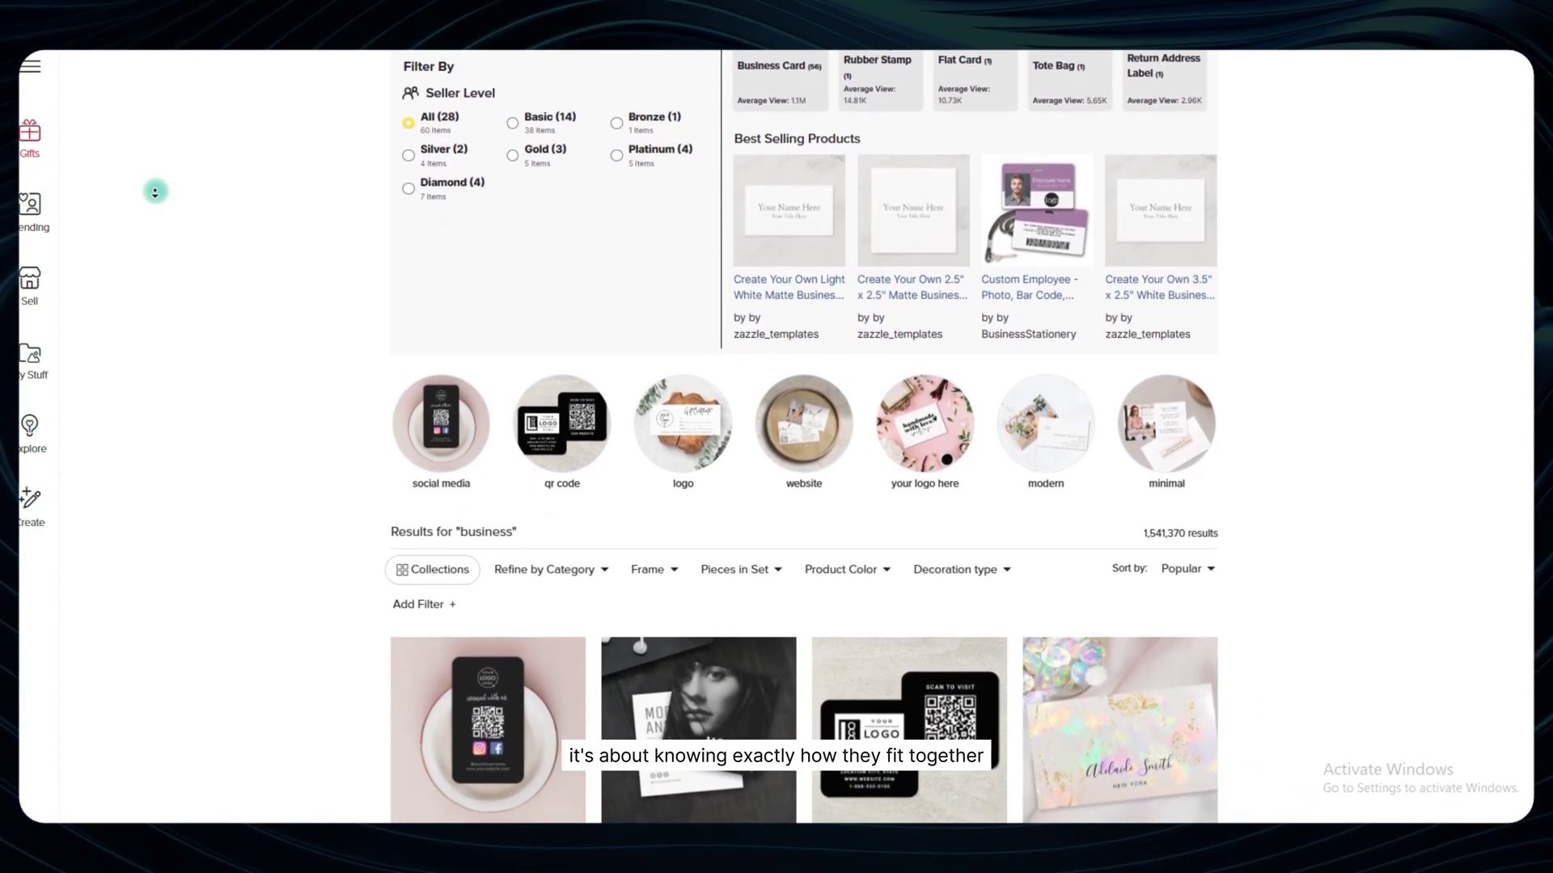
scroll(155, 192, down, 2)
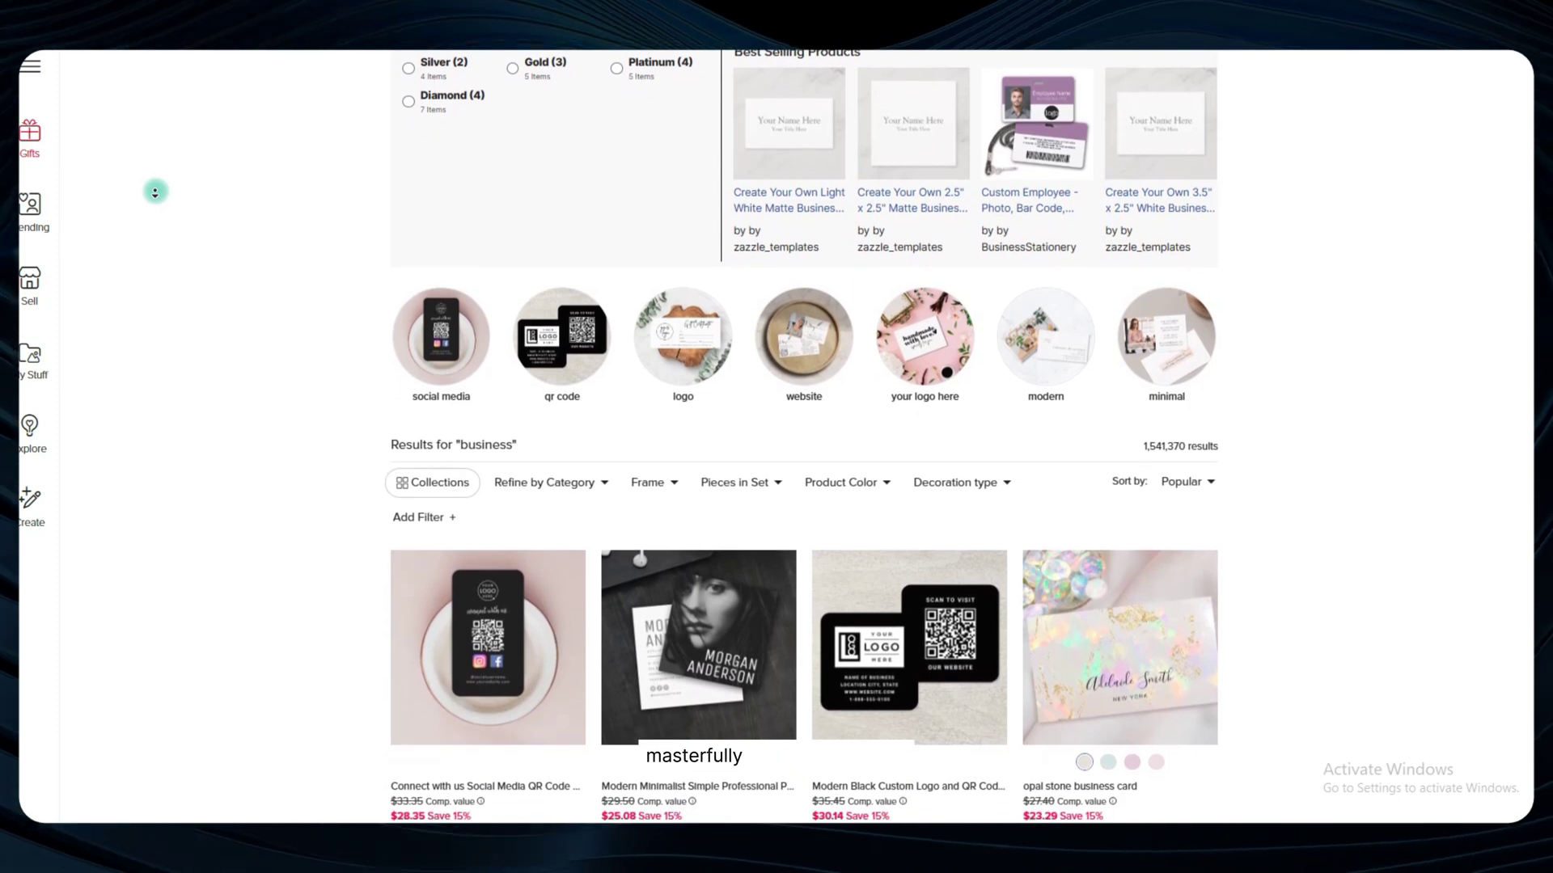
scroll(154, 192, down, 2)
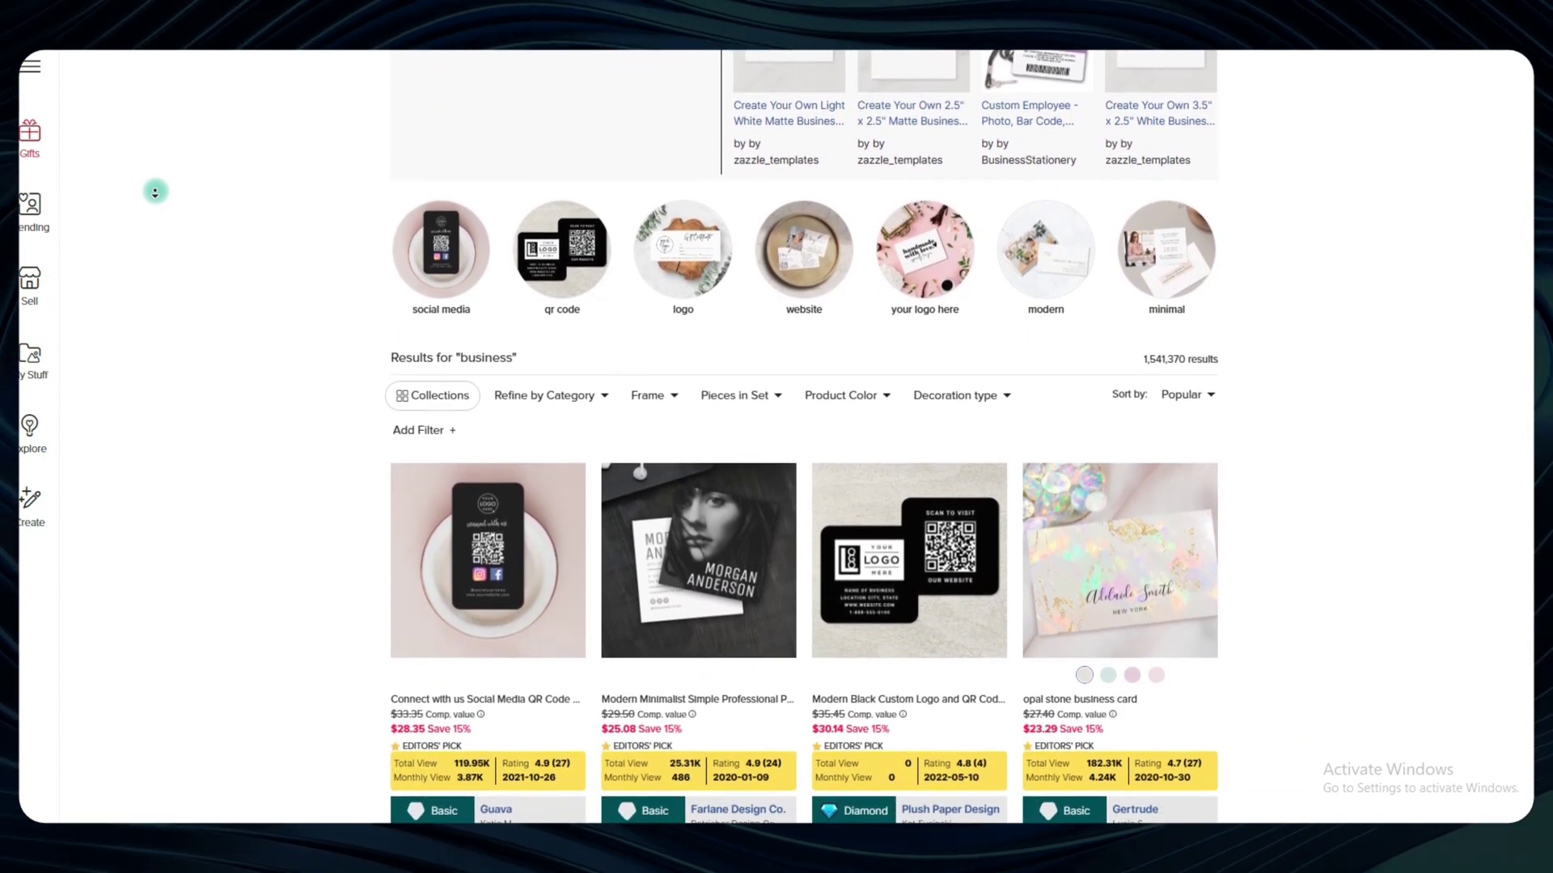